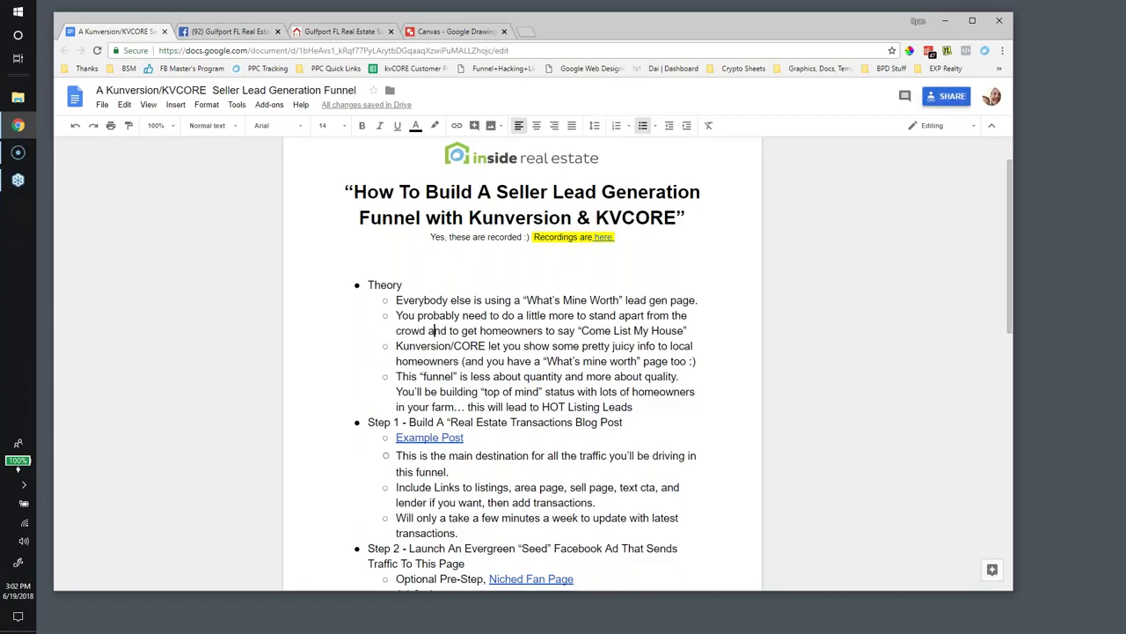
Copy the document's view-only sharing link and close the sharing settings.
{"action": "left_click", "coordinate": [493, 304]}
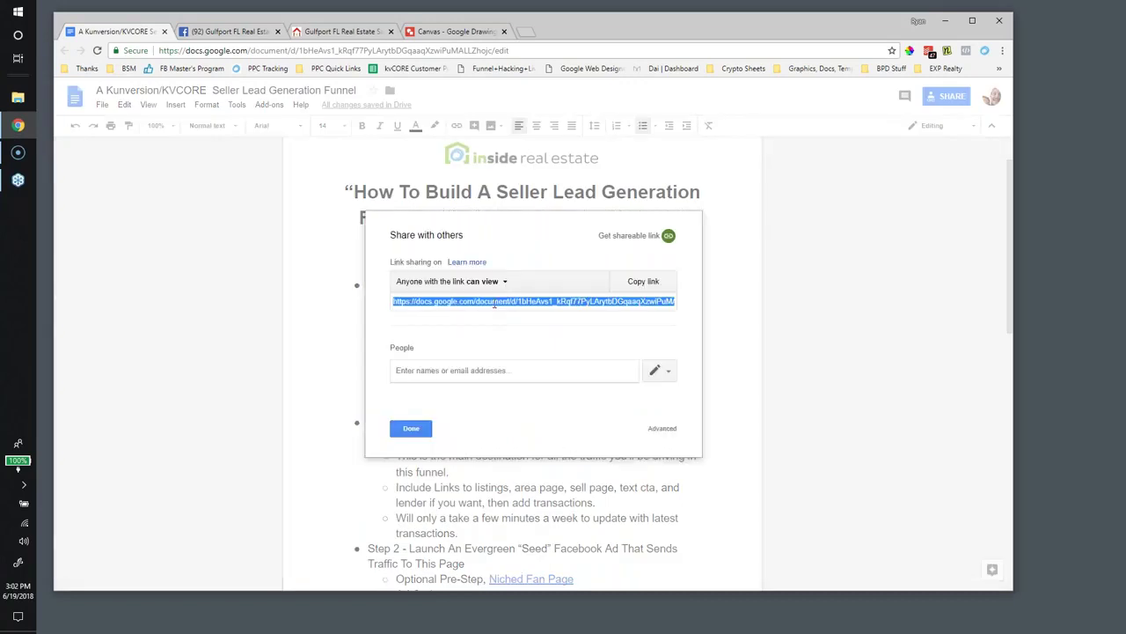
{"action": "right_click", "coordinate": [579, 305]}
{"action": "left_click", "coordinate": [595, 313]}
{"action": "left_click", "coordinate": [1077, 138]}
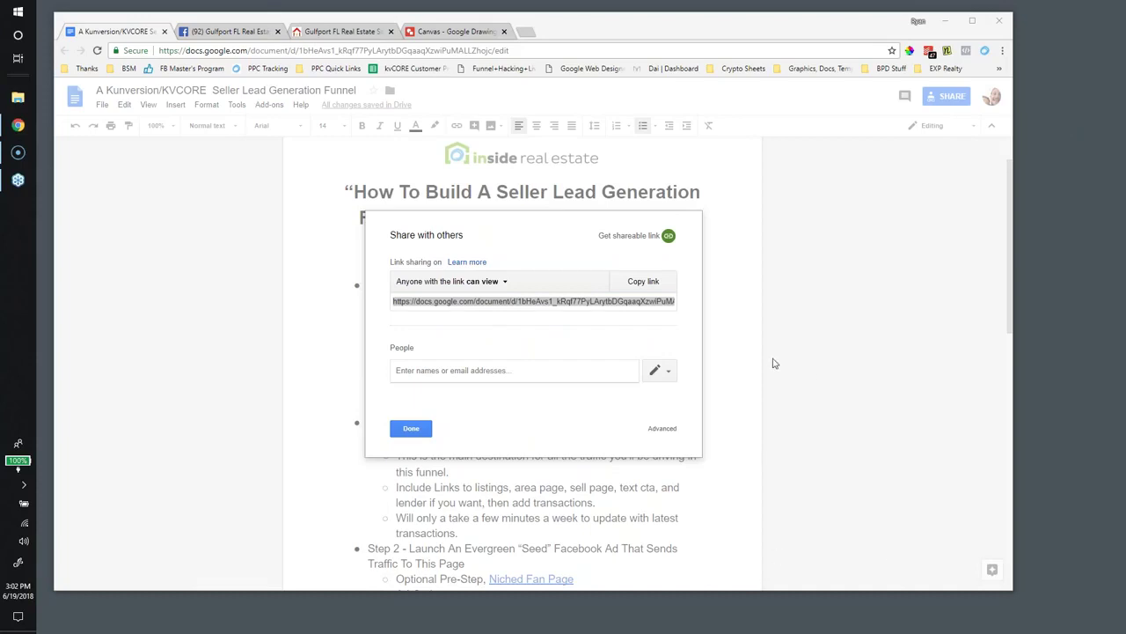
{"action": "left_click", "coordinate": [410, 429]}
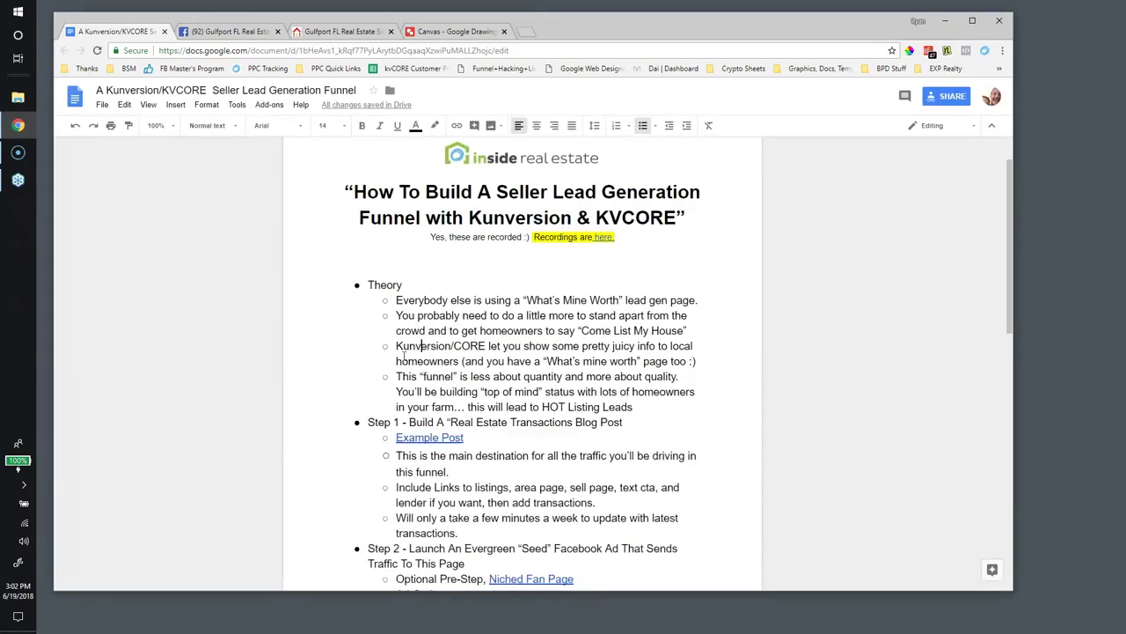
Read through the Theory bullets on standing apart, juicy local info, quality over quantity and "top of mind" status.
{"action": "left_click_drag", "start_coordinate": [402, 317], "coordinate": [528, 332]}
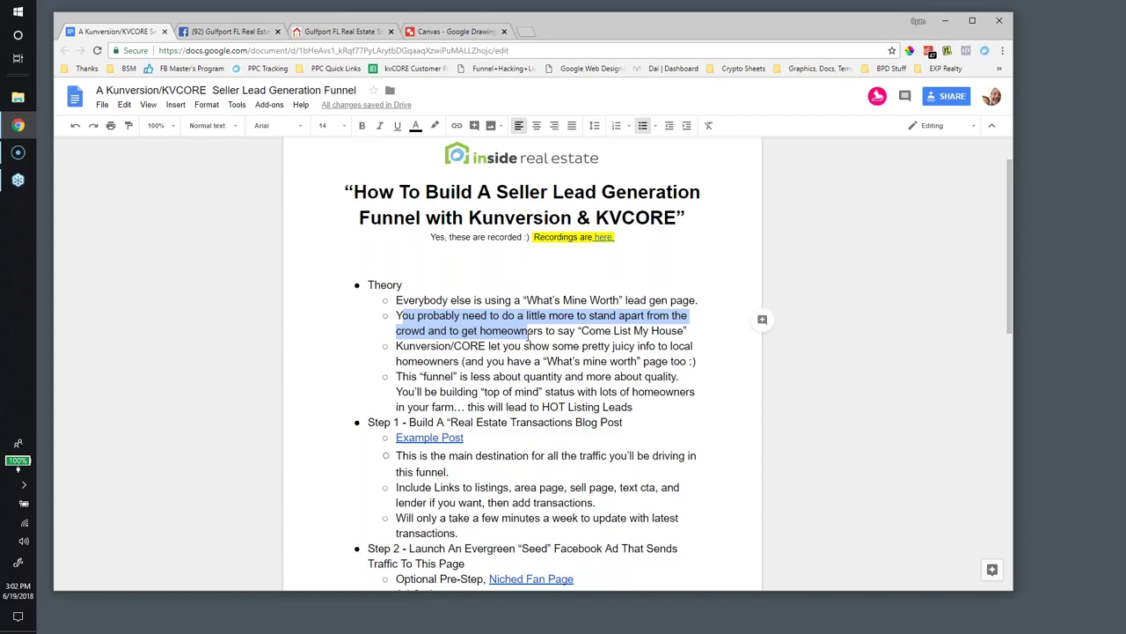
{"action": "left_click", "coordinate": [472, 346]}
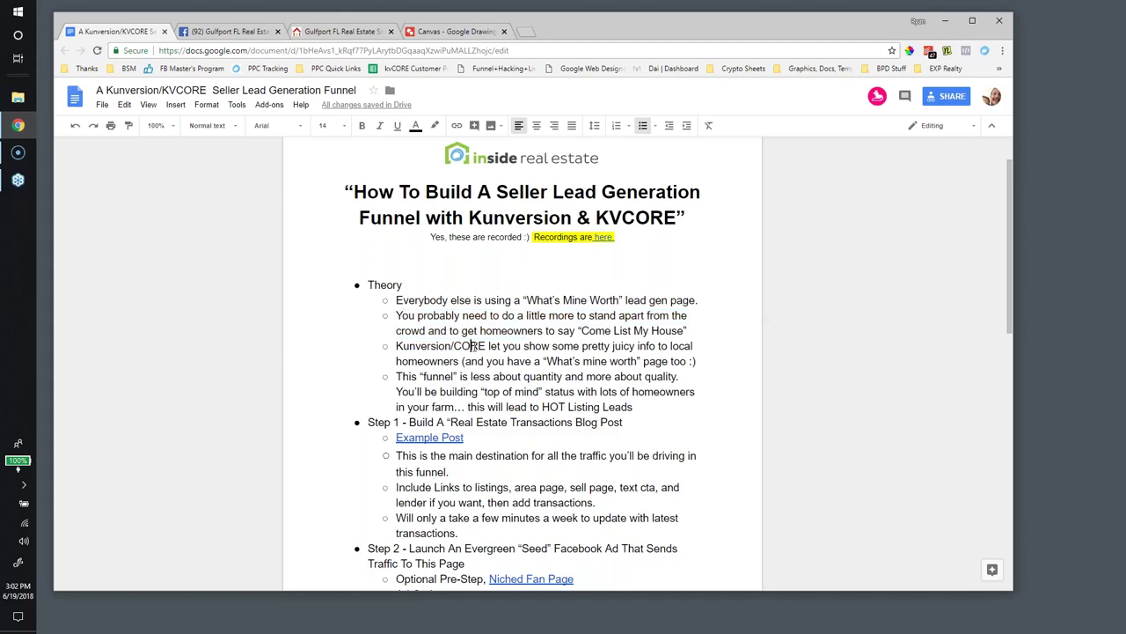
{"action": "left_click_drag", "start_coordinate": [396, 346], "coordinate": [695, 360]}
{"action": "left_click", "coordinate": [540, 351]}
{"action": "left_click", "coordinate": [544, 361]}
{"action": "left_click", "coordinate": [478, 392]}
{"action": "left_click_drag", "start_coordinate": [396, 376], "coordinate": [566, 376]}
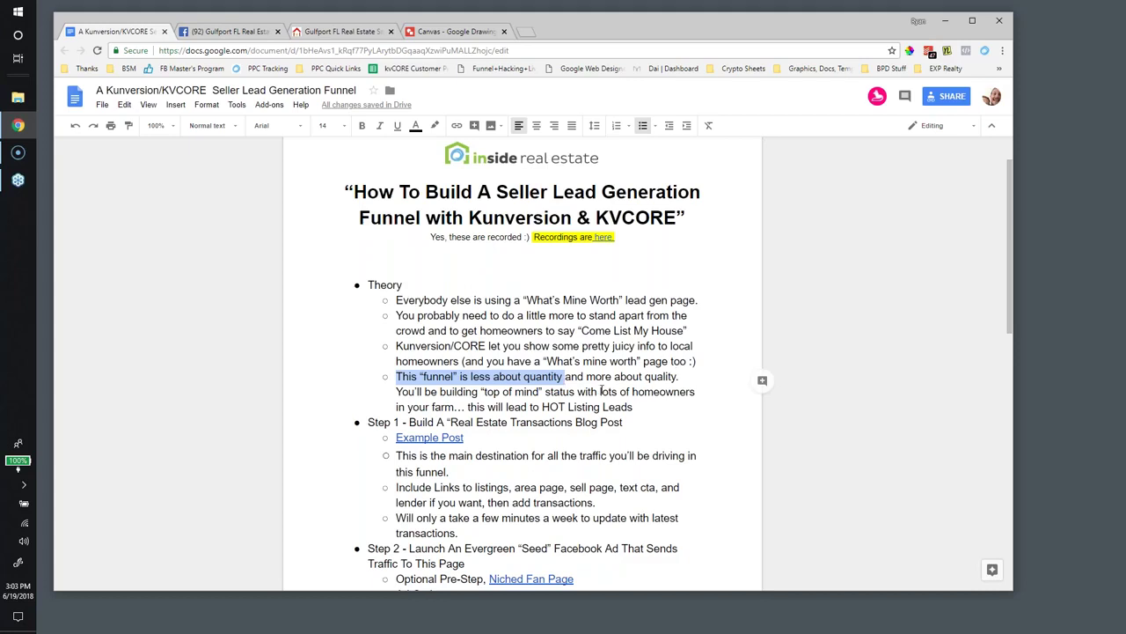
{"action": "left_click", "coordinate": [455, 405]}
{"action": "left_click_drag", "start_coordinate": [398, 394], "coordinate": [523, 396]}
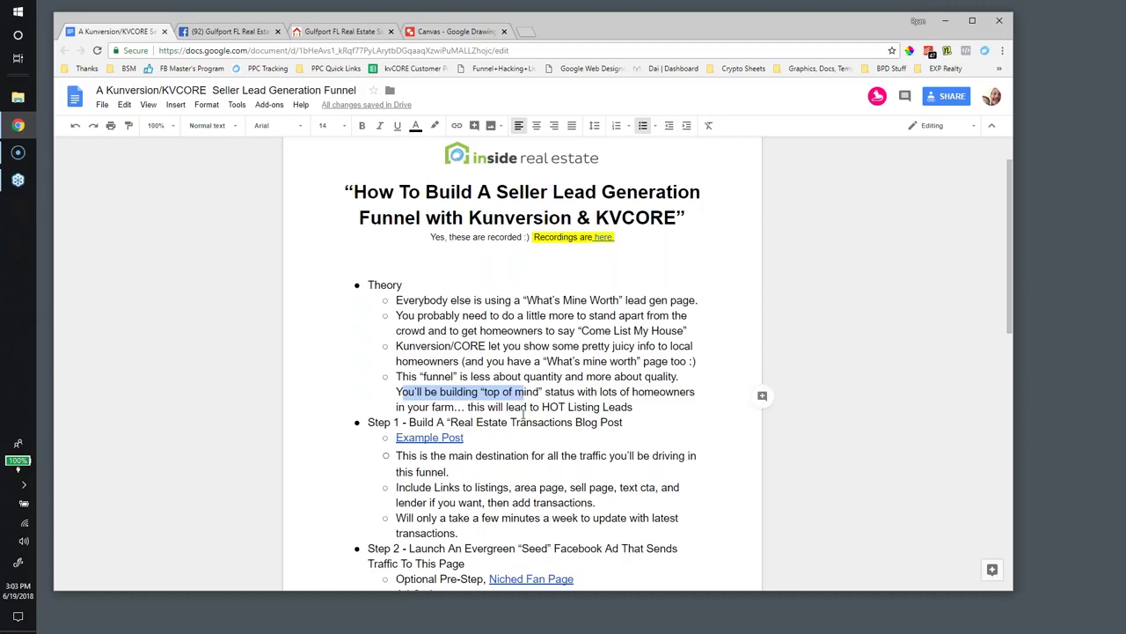
Look over the funnel outline from the Step 1 blog post heading through the Step 4 weekly routine.
{"action": "scroll", "coordinate": [523, 412], "scroll_direction": "down", "scroll_amount": 3}
{"action": "scroll", "coordinate": [523, 410], "scroll_direction": "up", "scroll_amount": 1}
{"action": "left_click_drag", "start_coordinate": [369, 305], "coordinate": [627, 305]}
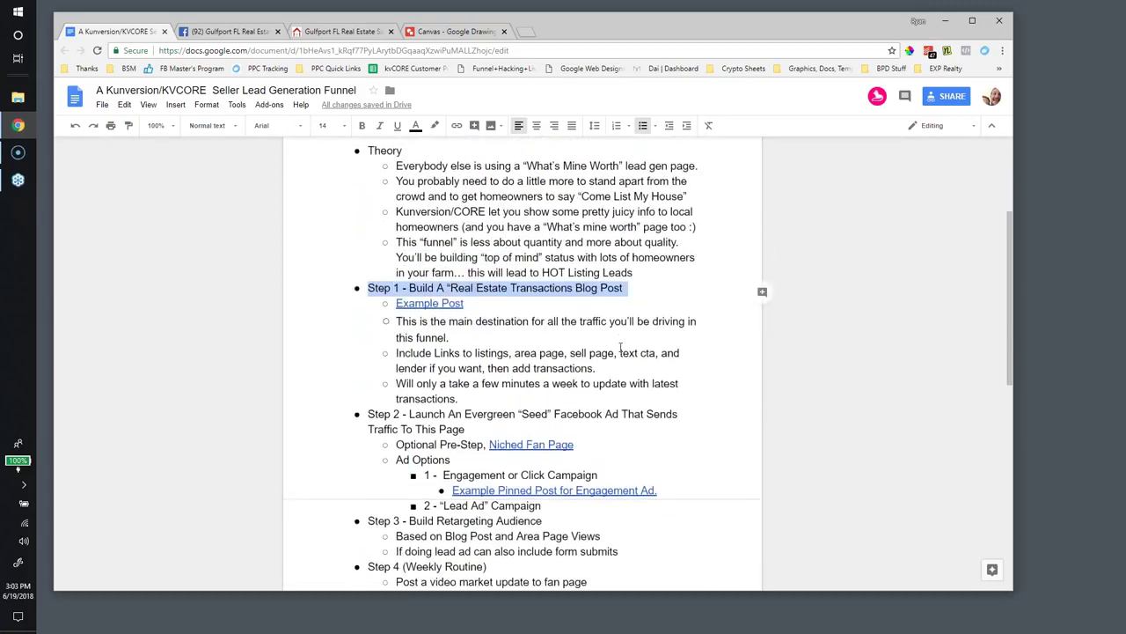
{"action": "scroll", "coordinate": [621, 346], "scroll_direction": "down", "scroll_amount": 1}
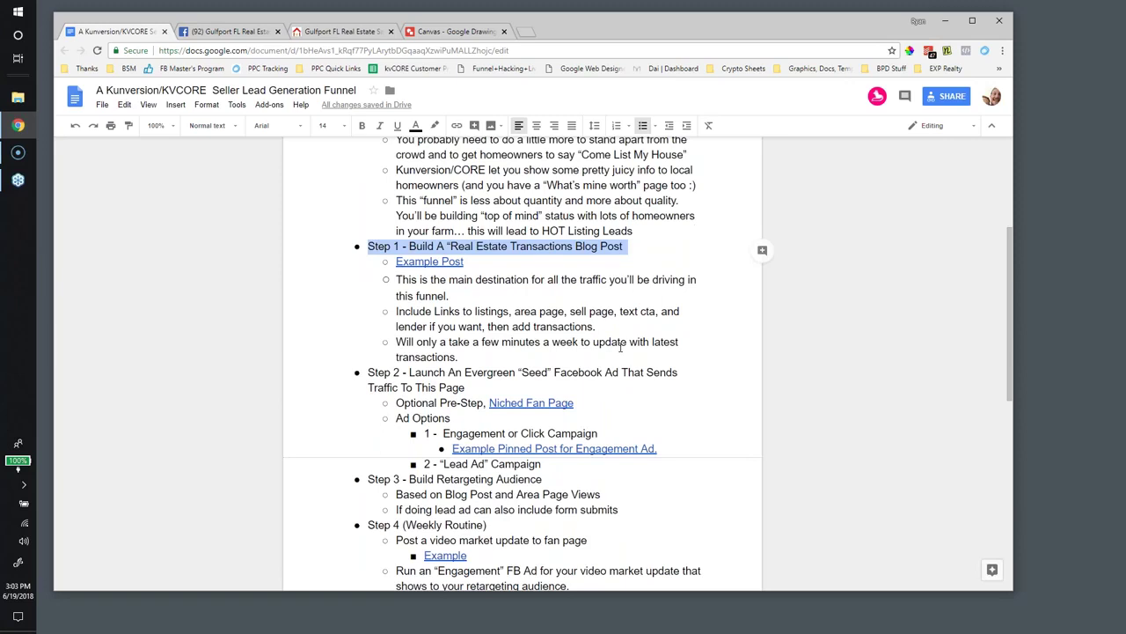
{"action": "scroll", "coordinate": [607, 345], "scroll_direction": "down", "scroll_amount": 1}
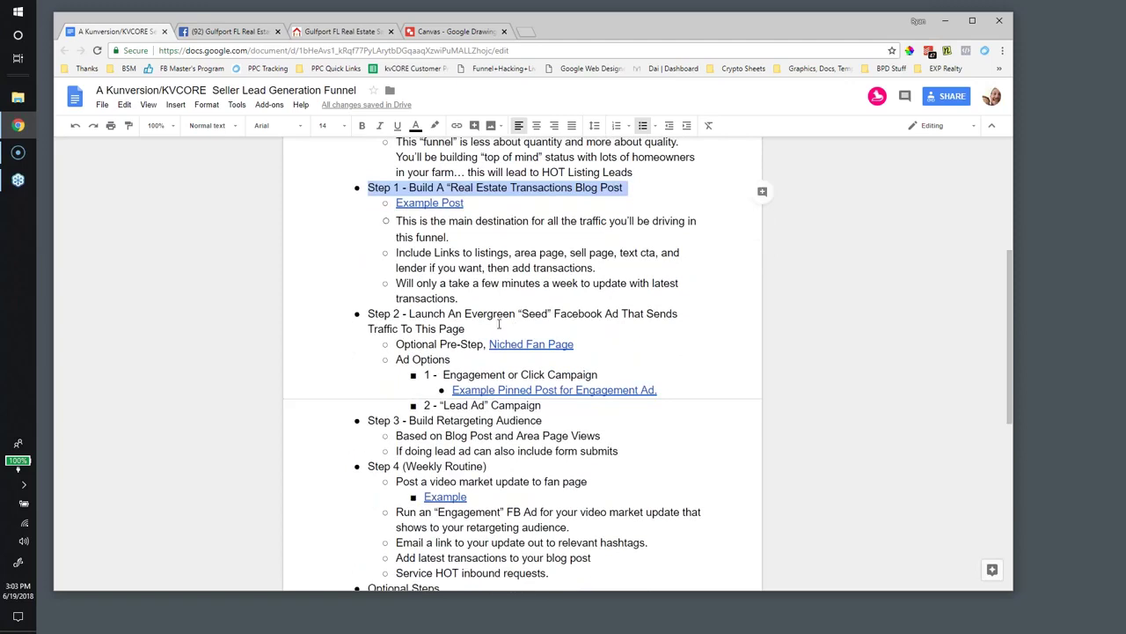
{"action": "left_click", "coordinate": [511, 217]}
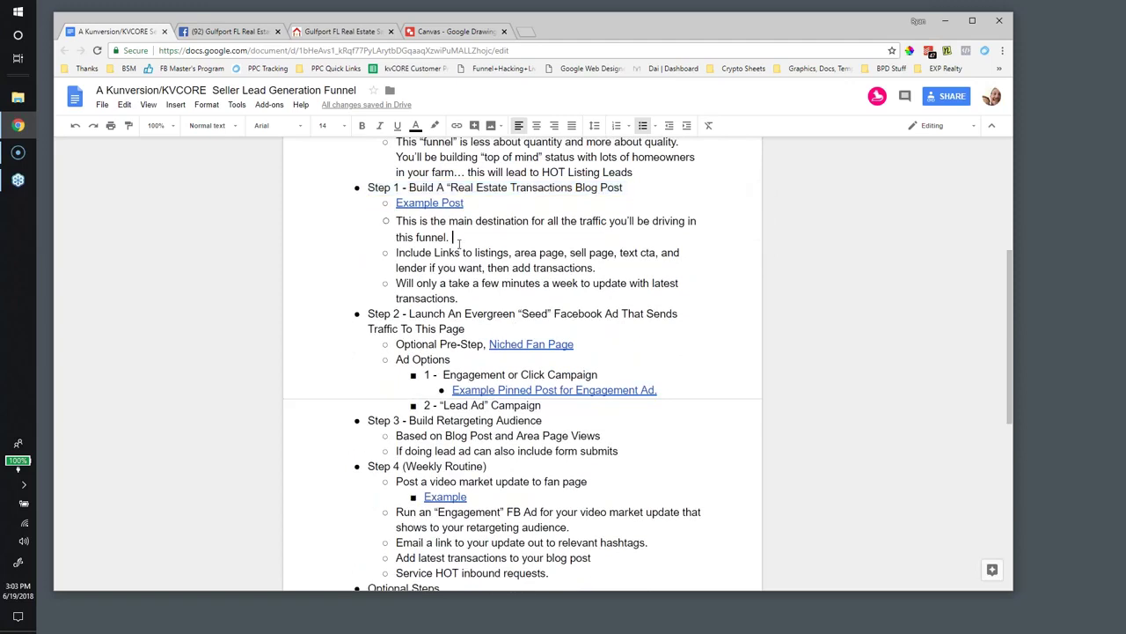
Add the missing closing quotation mark after "Real Estate Transactions" in the Step 1 heading.
{"action": "left_click_drag", "start_coordinate": [407, 188], "coordinate": [621, 199]}
{"action": "left_click", "coordinate": [560, 187]}
{"action": "left_click", "coordinate": [574, 188]}
{"action": "type", "text": "\""}
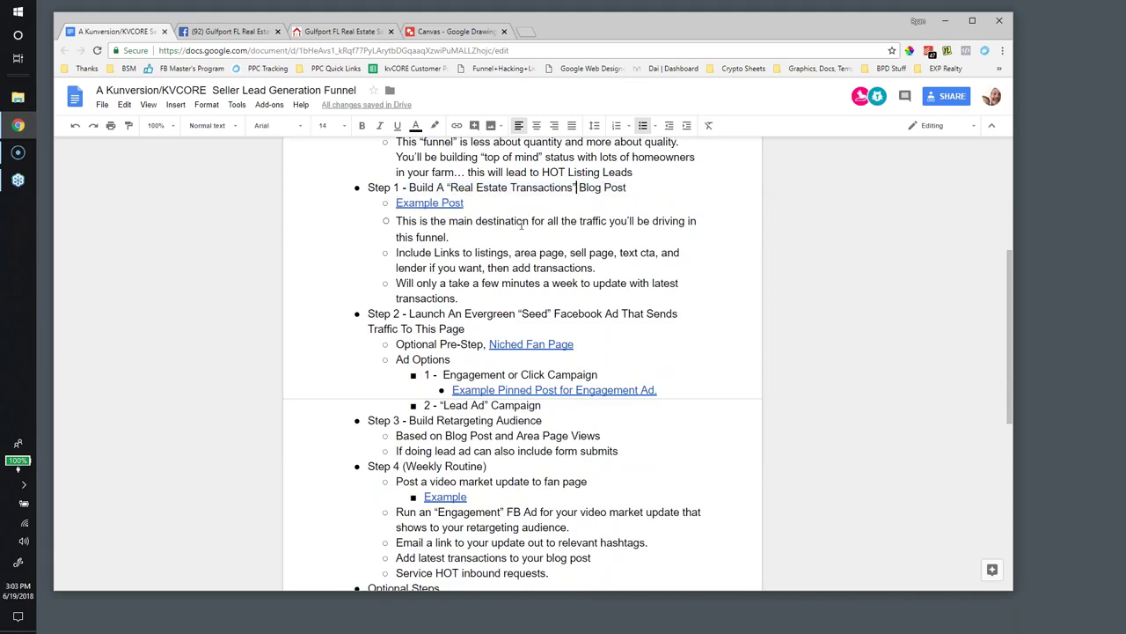
Open the Example Post link under Step 1 in a new browser tab and switch to it.
{"action": "scroll", "coordinate": [521, 225], "scroll_direction": "up", "scroll_amount": 2}
{"action": "scroll", "coordinate": [520, 225], "scroll_direction": "down", "scroll_amount": 1}
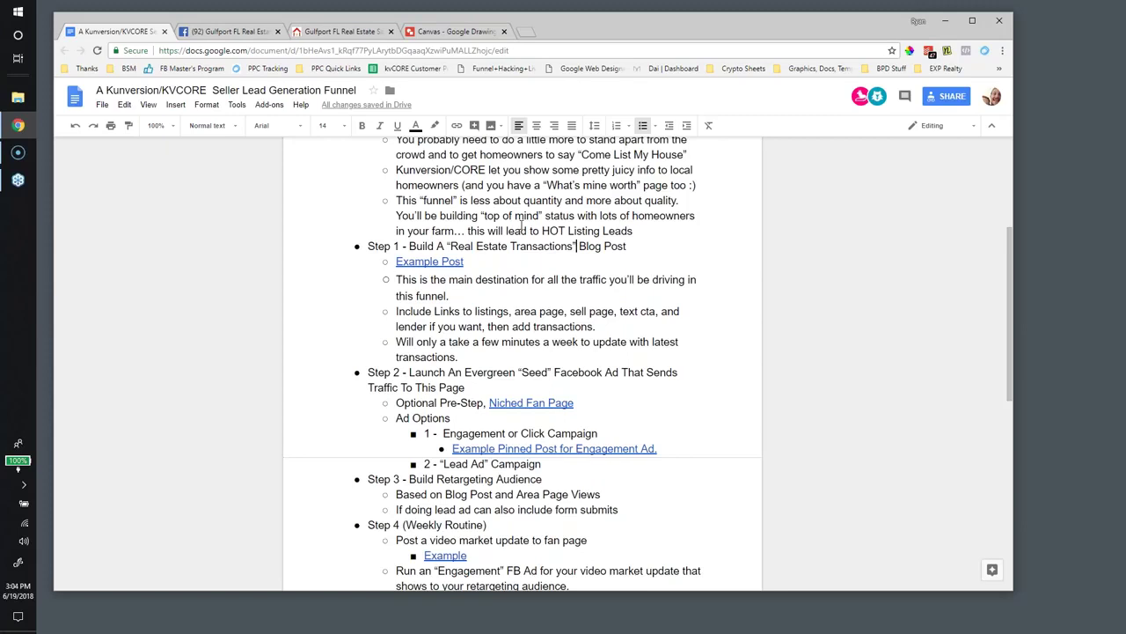
{"action": "left_click", "coordinate": [415, 267]}
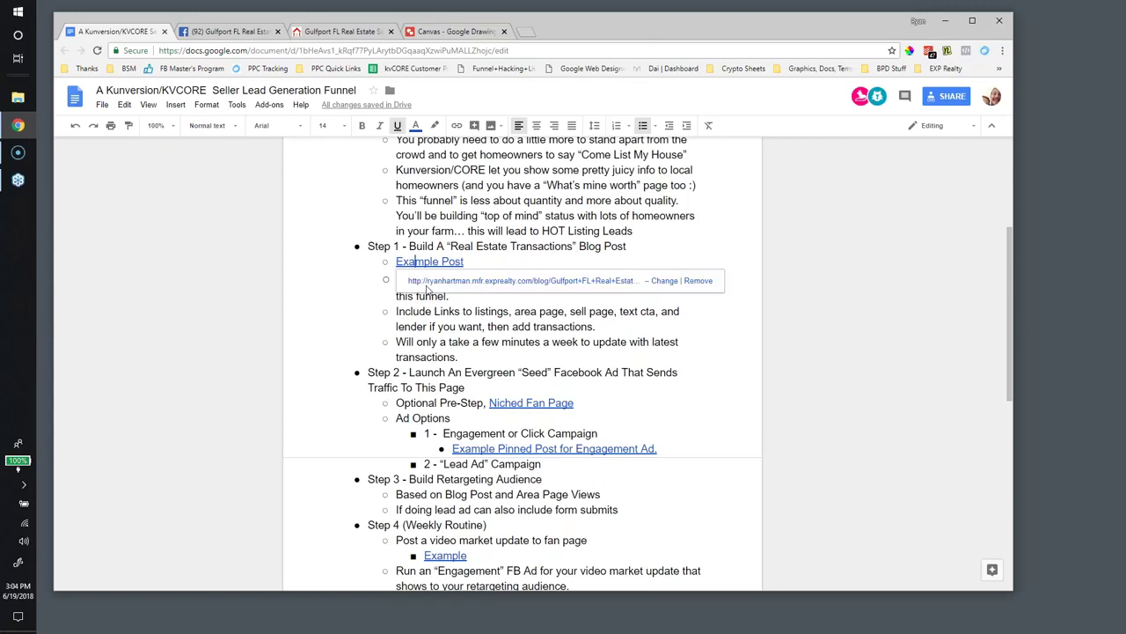
{"action": "right_click", "coordinate": [424, 281]}
{"action": "left_click", "coordinate": [463, 294]}
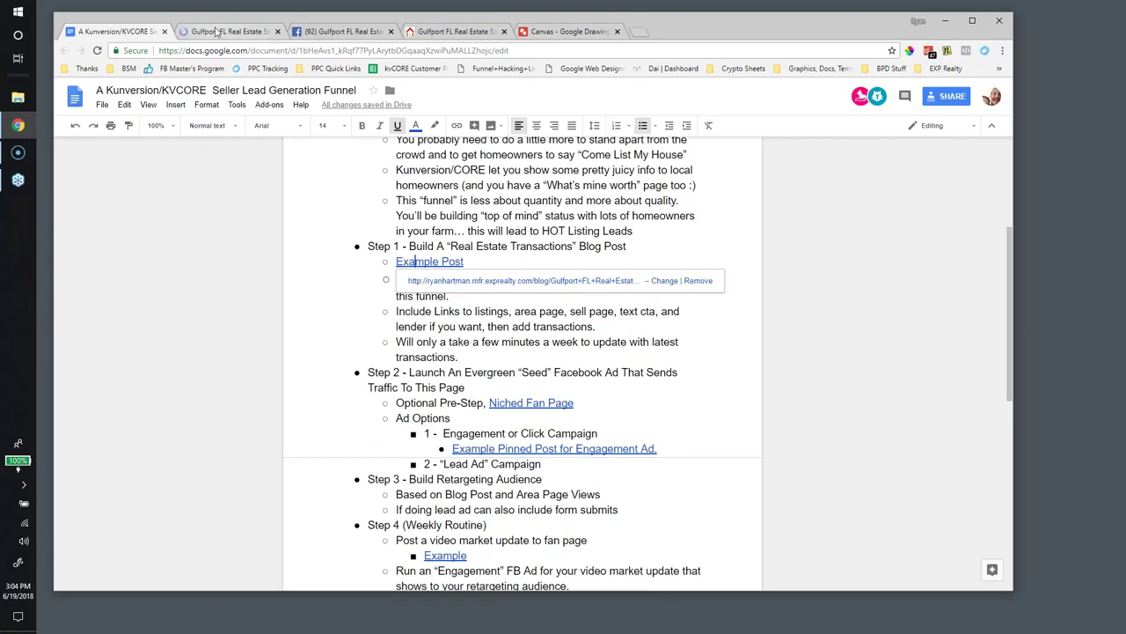
{"action": "key", "text": "ctrl+Tab"}
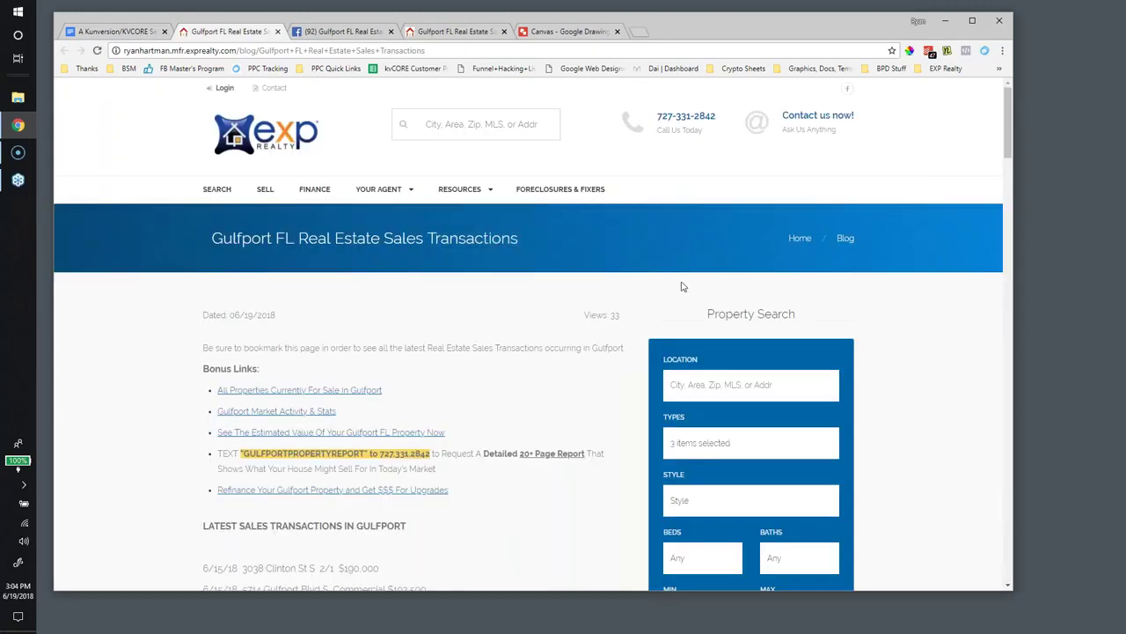
Examine the blog post's title and its opening line asking visitors to bookmark the page.
{"action": "scroll", "coordinate": [676, 283], "scroll_direction": "down", "scroll_amount": 1}
{"action": "scroll", "coordinate": [676, 284], "scroll_direction": "down", "scroll_amount": 2}
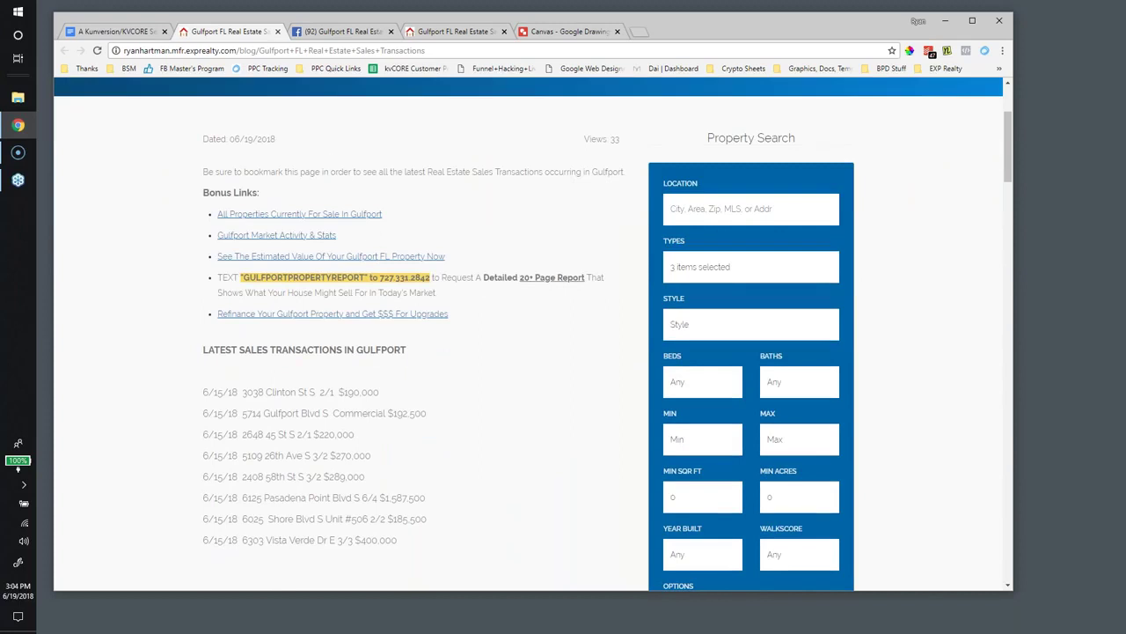
{"action": "scroll", "coordinate": [293, 349], "scroll_direction": "up", "scroll_amount": 1}
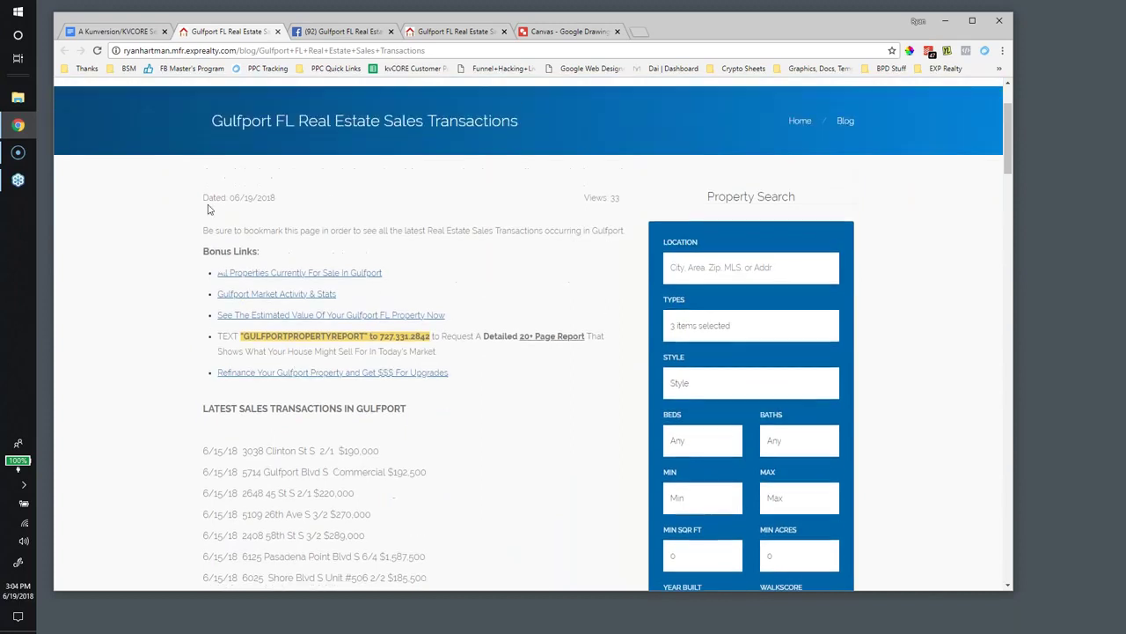
{"action": "left_click_drag", "start_coordinate": [211, 121], "coordinate": [528, 120]}
{"action": "left_click", "coordinate": [528, 120]}
{"action": "triple_click", "coordinate": [519, 121]}
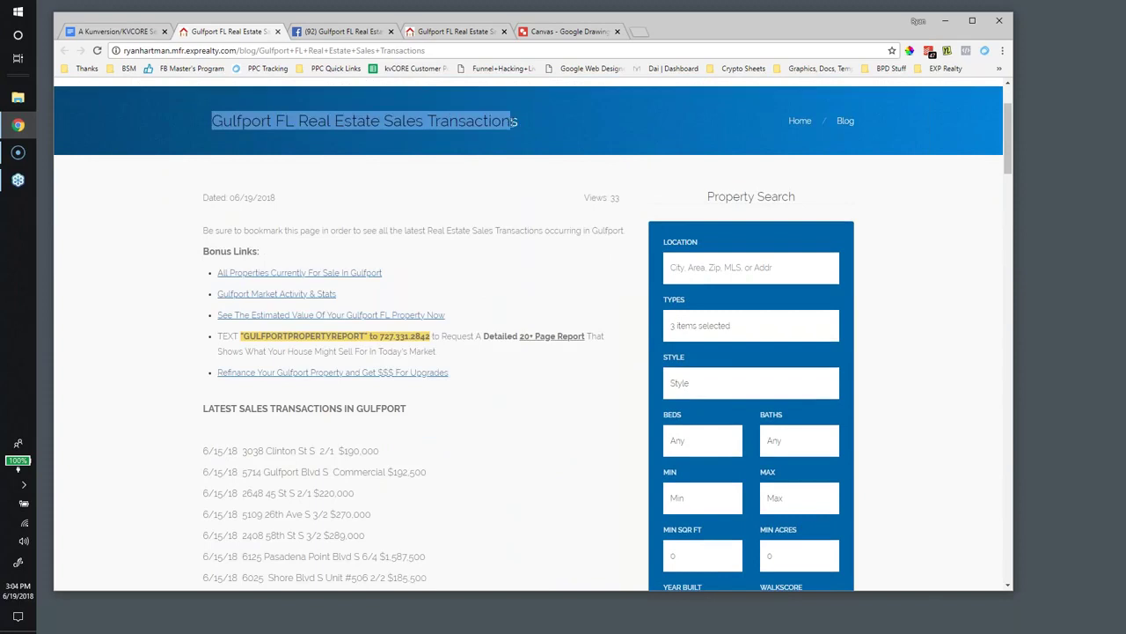
{"action": "left_click", "coordinate": [212, 299]}
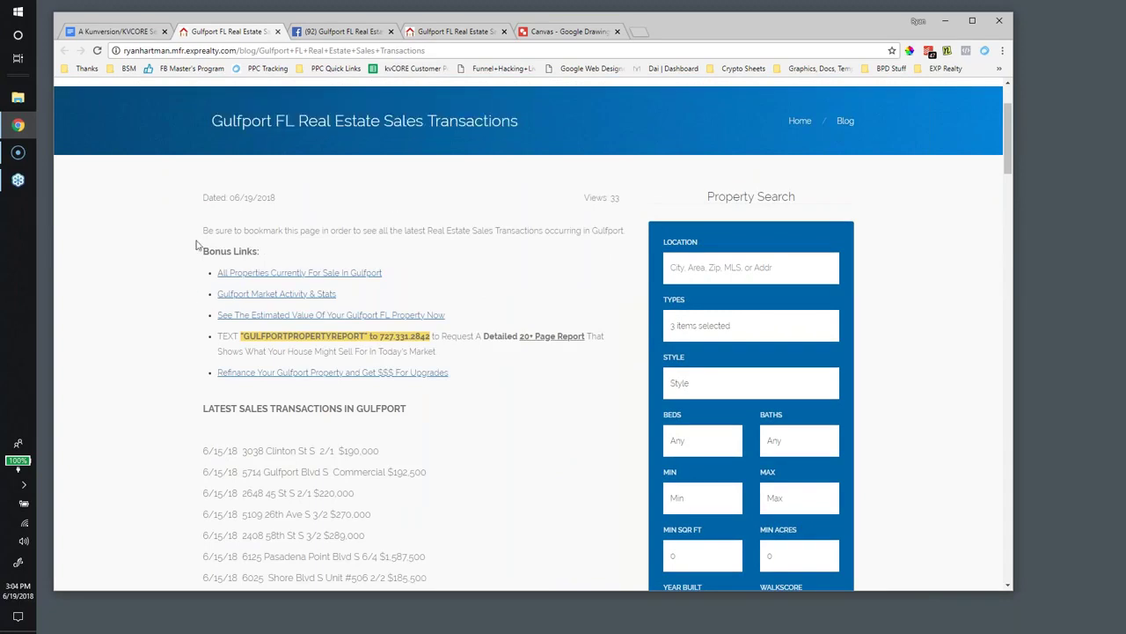
{"action": "left_click_drag", "start_coordinate": [202, 255], "coordinate": [627, 233]}
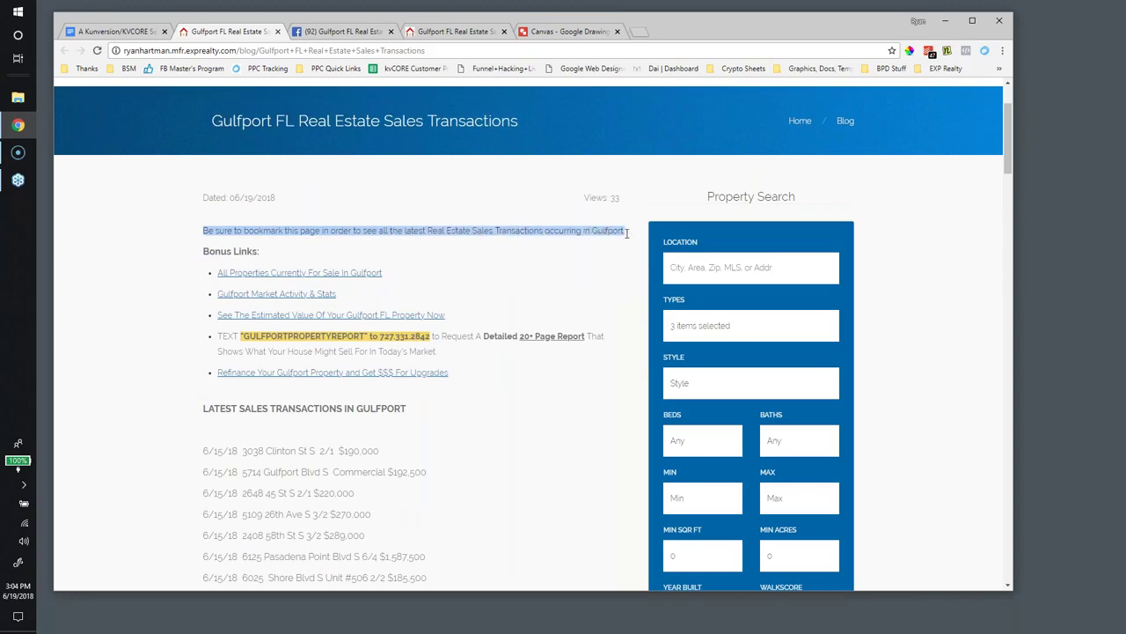
{"action": "left_click", "coordinate": [146, 244]}
Examine the list under the "Latest Sales Transactions in Gulfport" heading of the blog post.
{"action": "scroll", "coordinate": [187, 284], "scroll_direction": "down", "scroll_amount": 1}
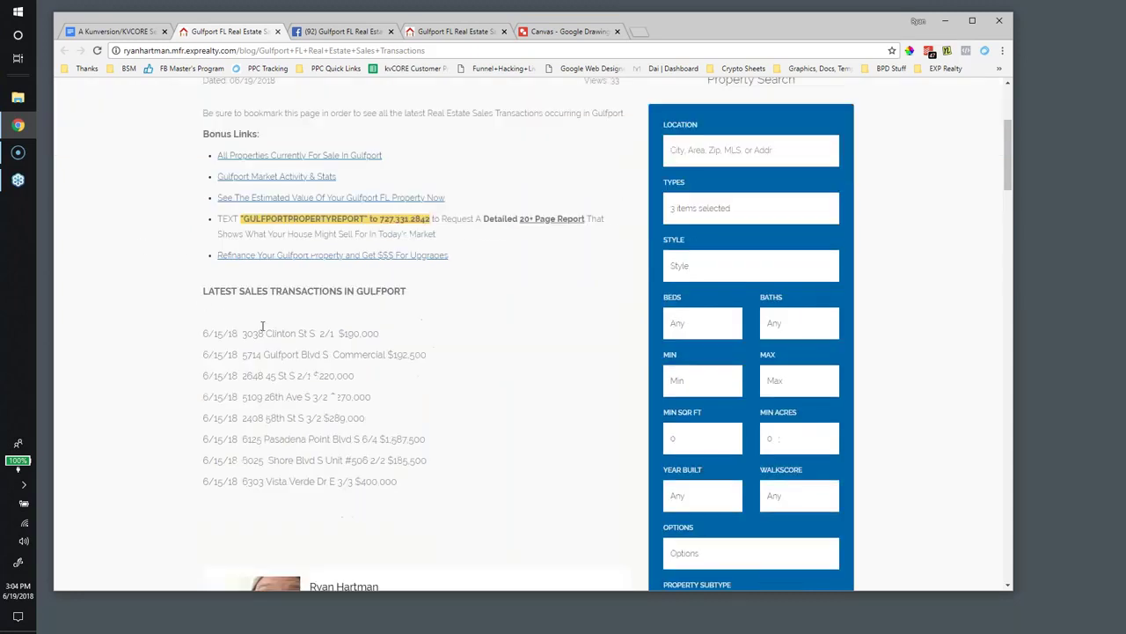
{"action": "left_click_drag", "start_coordinate": [208, 291], "coordinate": [423, 492]}
{"action": "left_click", "coordinate": [393, 516]}
{"action": "left_click_drag", "start_coordinate": [201, 292], "coordinate": [308, 439]}
{"action": "left_click", "coordinate": [171, 326]}
{"action": "left_click_drag", "start_coordinate": [201, 334], "coordinate": [398, 501]}
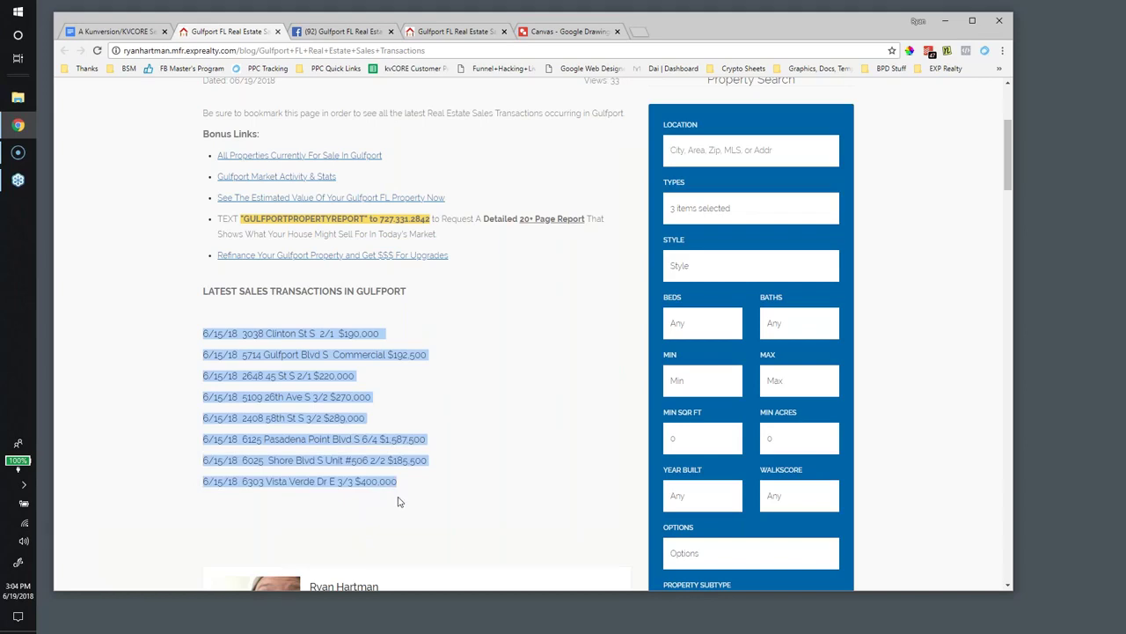
{"action": "left_click", "coordinate": [326, 460]}
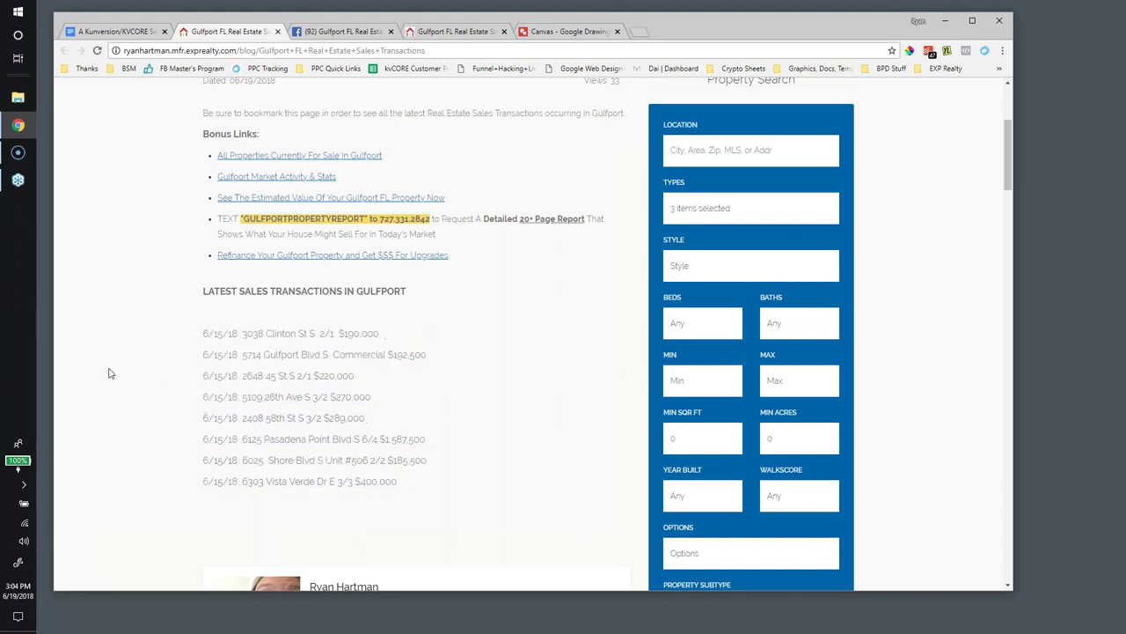
{"action": "left_click_drag", "start_coordinate": [202, 335], "coordinate": [394, 475]}
{"action": "left_click", "coordinate": [215, 308]}
{"action": "left_click_drag", "start_coordinate": [205, 313], "coordinate": [352, 486]}
{"action": "left_click", "coordinate": [235, 310]}
Review the Bonus Links, open "All Properties Currently For Sale In Gulfport" in a new tab and browse its listings.
{"action": "scroll", "coordinate": [321, 419], "scroll_direction": "up", "scroll_amount": 2}
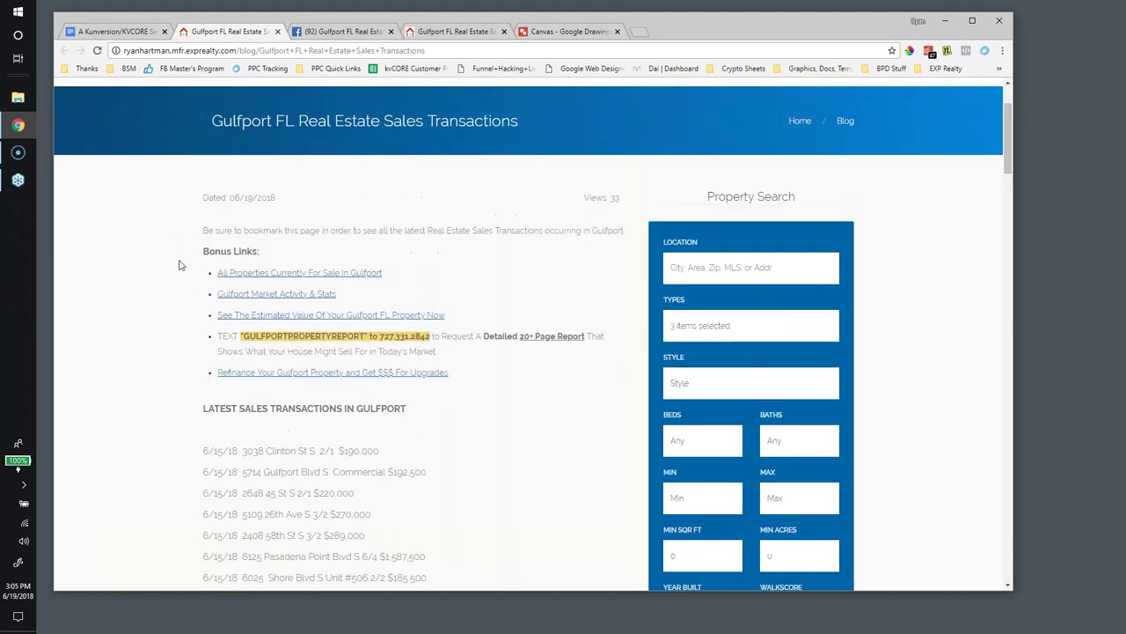
{"action": "left_click_drag", "start_coordinate": [204, 251], "coordinate": [469, 368]}
{"action": "left_click", "coordinate": [168, 334]}
{"action": "right_click", "coordinate": [264, 276]}
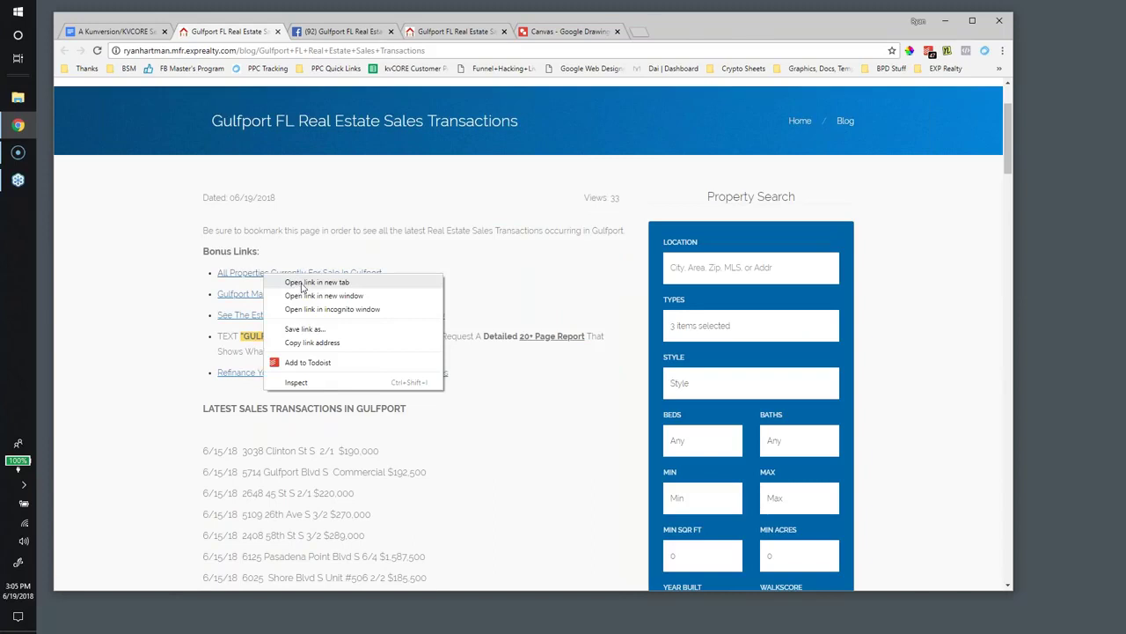
{"action": "left_click", "coordinate": [302, 282]}
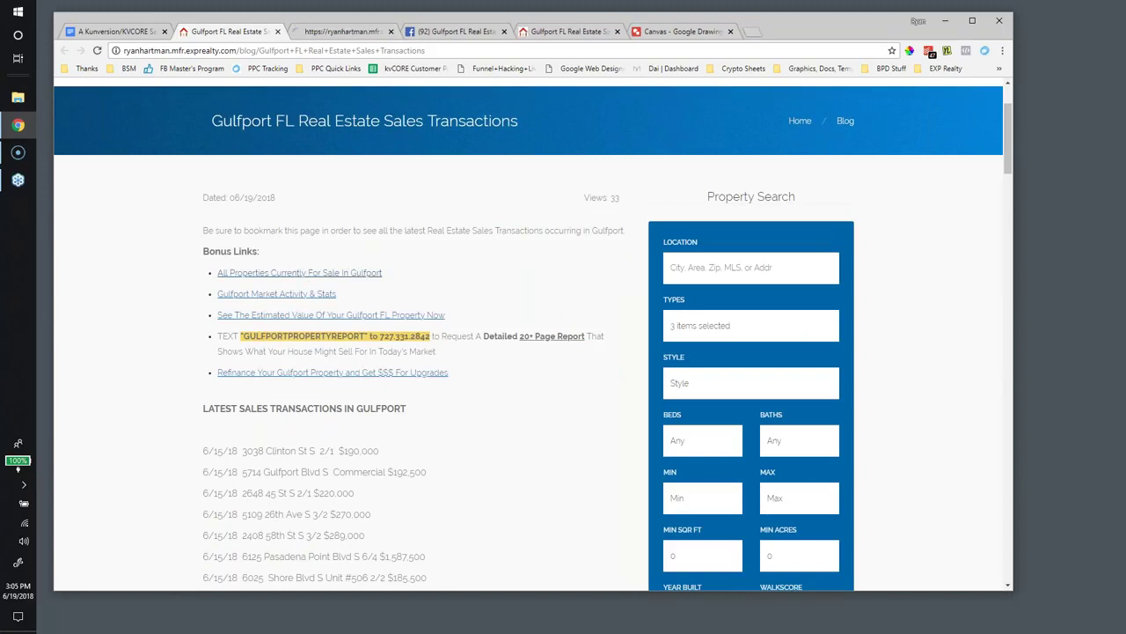
{"action": "left_click", "coordinate": [325, 32]}
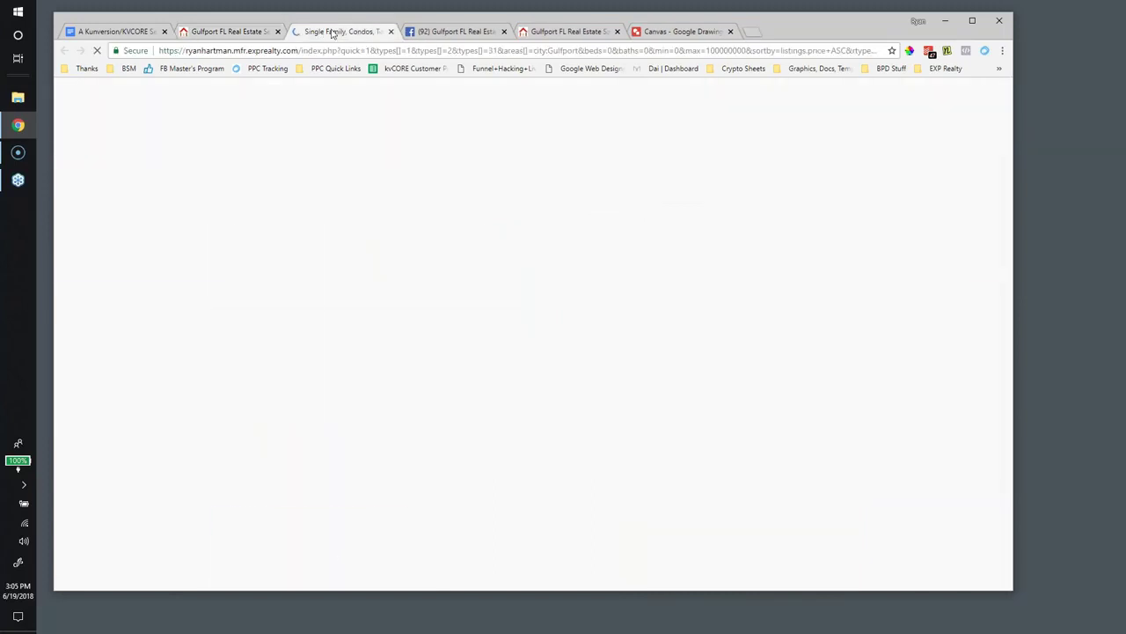
{"action": "scroll", "coordinate": [395, 290], "scroll_direction": "down", "scroll_amount": 3}
{"action": "scroll", "coordinate": [340, 365], "scroll_direction": "down", "scroll_amount": 9}
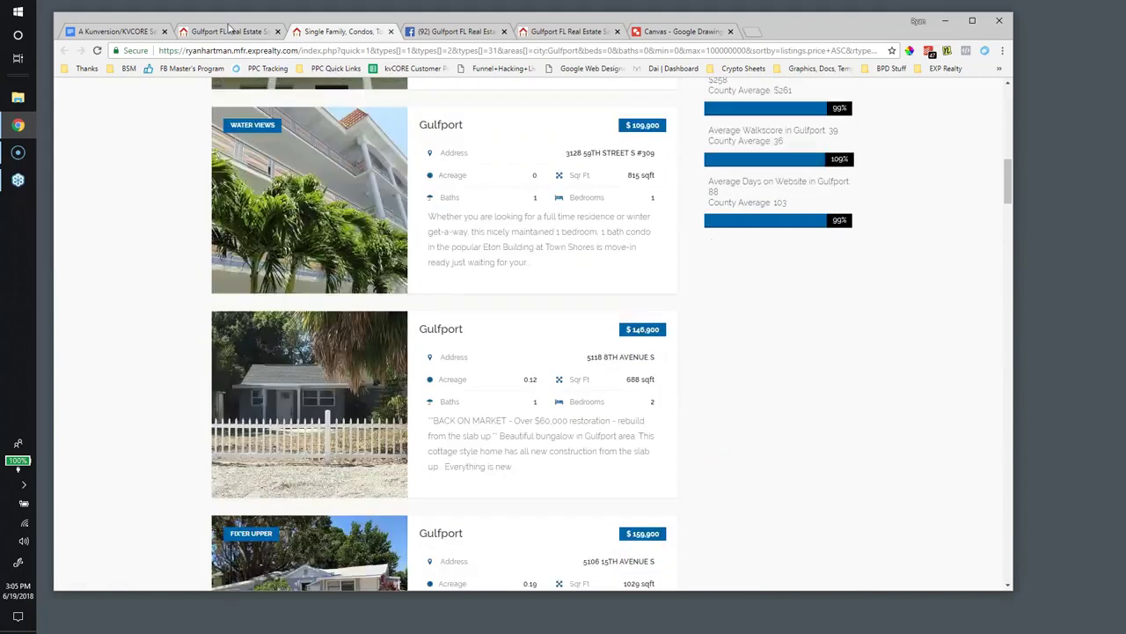
From the blog post, open "Gulfport Market Activity & Stats" in a new tab and examine the town statistics and market health chart.
{"action": "left_click", "coordinate": [230, 32]}
{"action": "scroll", "coordinate": [434, 410], "scroll_direction": "down", "scroll_amount": 2}
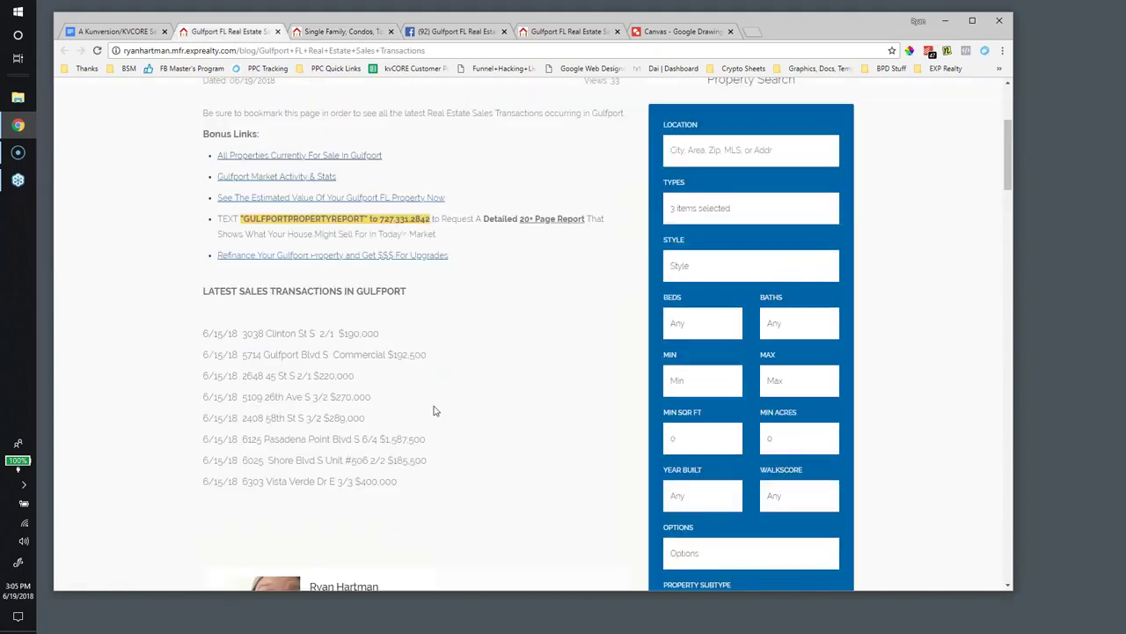
{"action": "right_click", "coordinate": [310, 178]}
{"action": "left_click", "coordinate": [361, 186]}
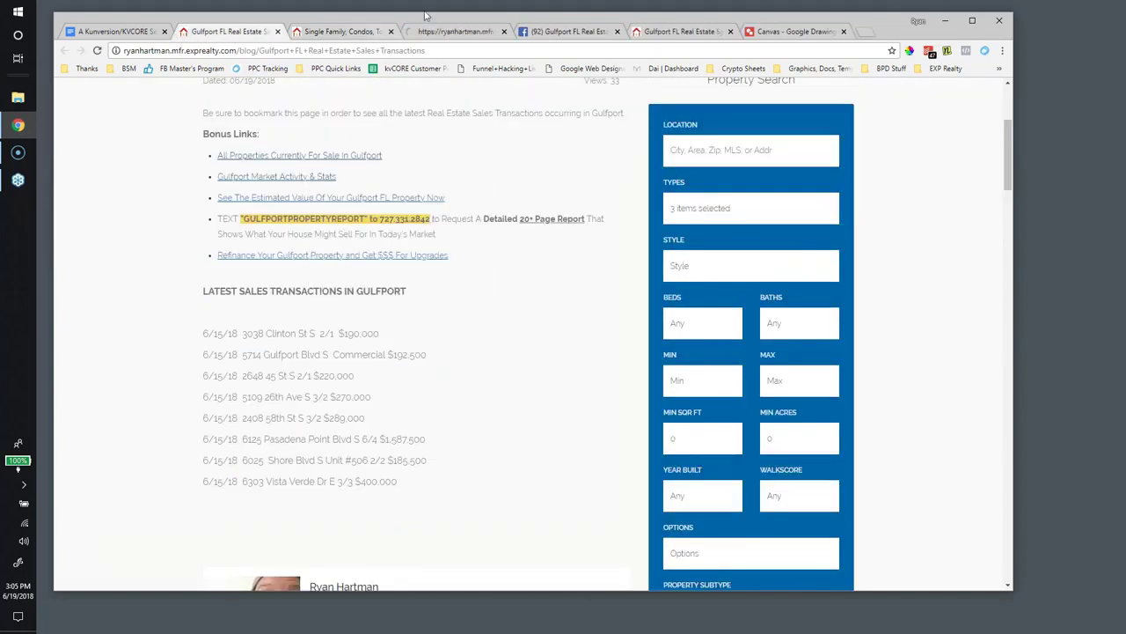
{"action": "left_click", "coordinate": [459, 33]}
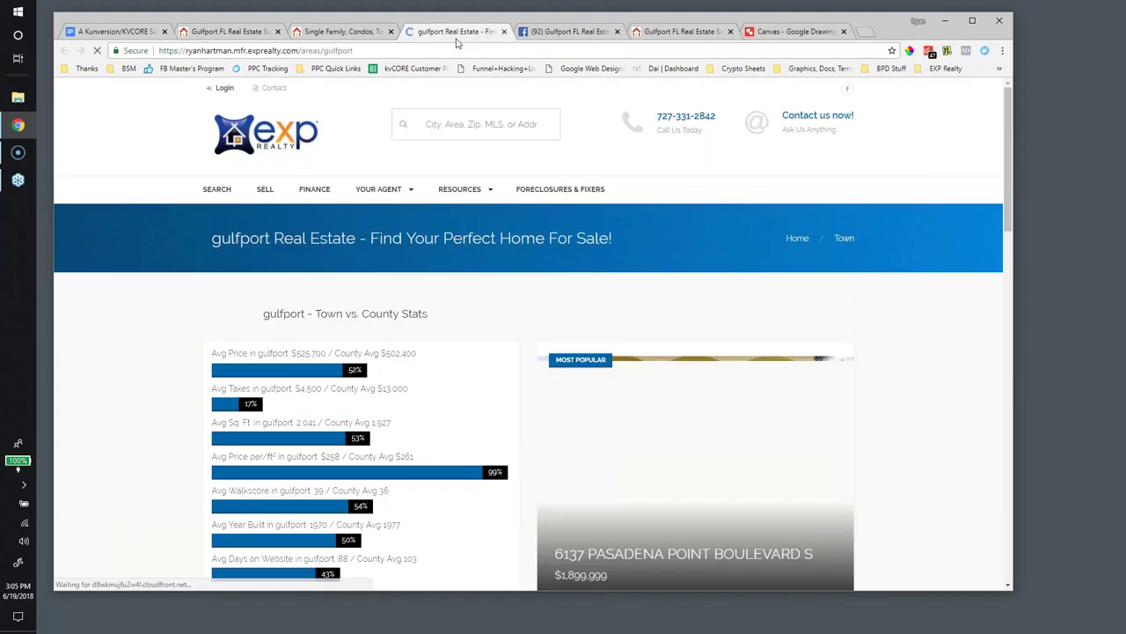
{"action": "scroll", "coordinate": [528, 334], "scroll_direction": "down", "scroll_amount": 2}
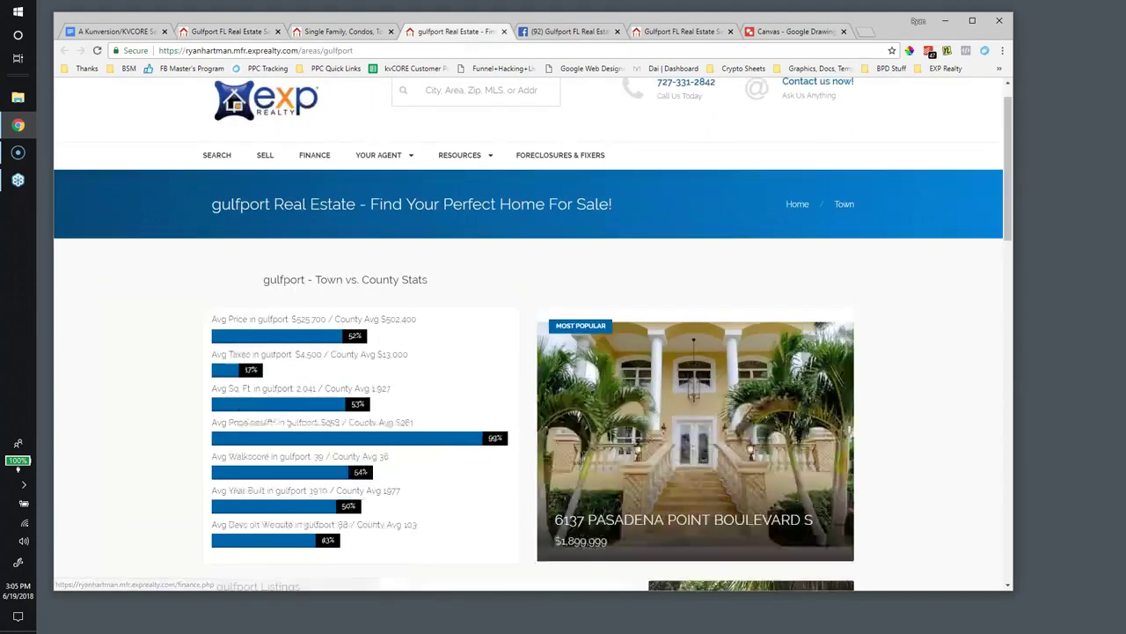
{"action": "scroll", "coordinate": [528, 335], "scroll_direction": "up", "scroll_amount": 2}
{"action": "scroll", "coordinate": [528, 335], "scroll_direction": "down", "scroll_amount": 10}
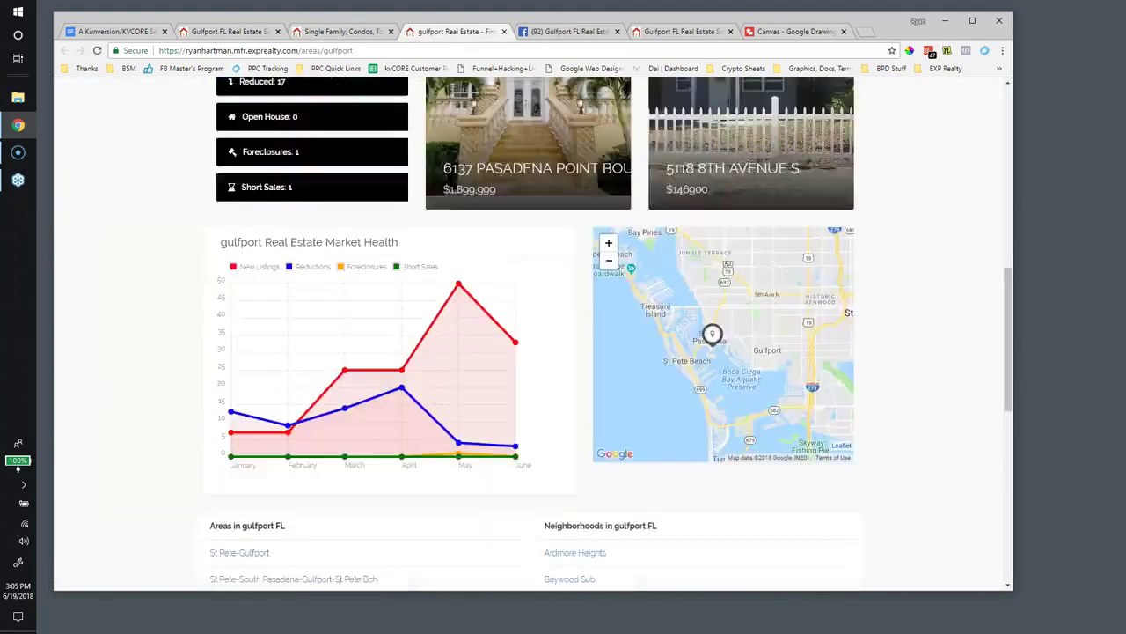
{"action": "scroll", "coordinate": [528, 335], "scroll_direction": "up", "scroll_amount": 6}
{"action": "scroll", "coordinate": [534, 335], "scroll_direction": "up", "scroll_amount": 10}
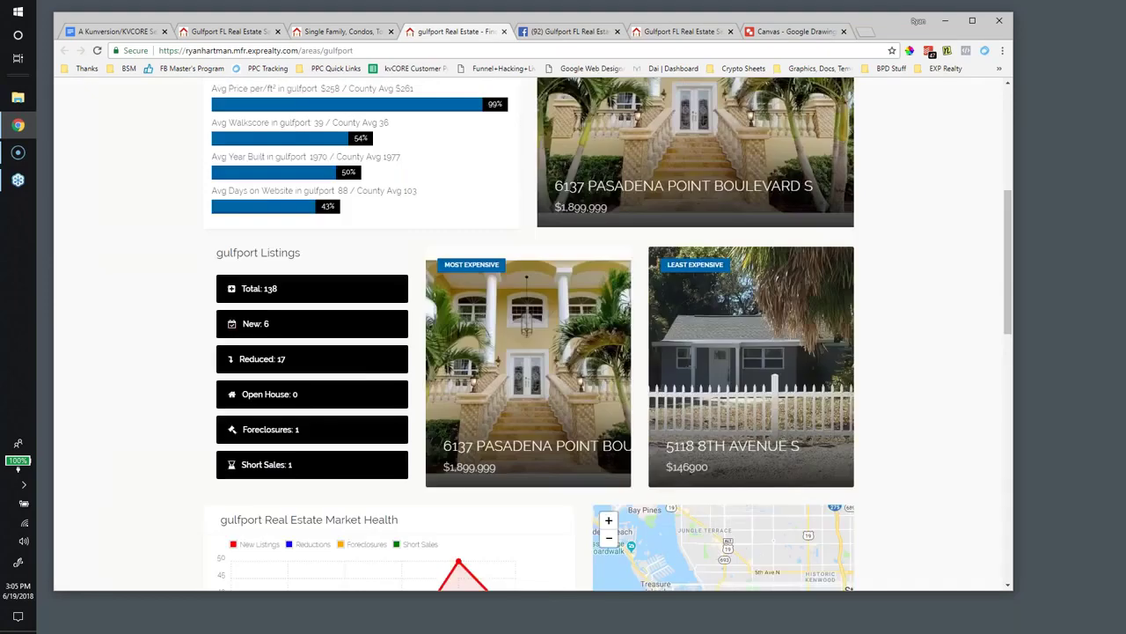
Replace "gulfport" with "33707" in the area page's web address and load that zip code's market stats.
{"action": "left_click_drag", "start_coordinate": [122, 50], "coordinate": [171, 54]}
{"action": "left_click", "coordinate": [206, 54]}
{"action": "left_click_drag", "start_coordinate": [287, 52], "coordinate": [318, 55]}
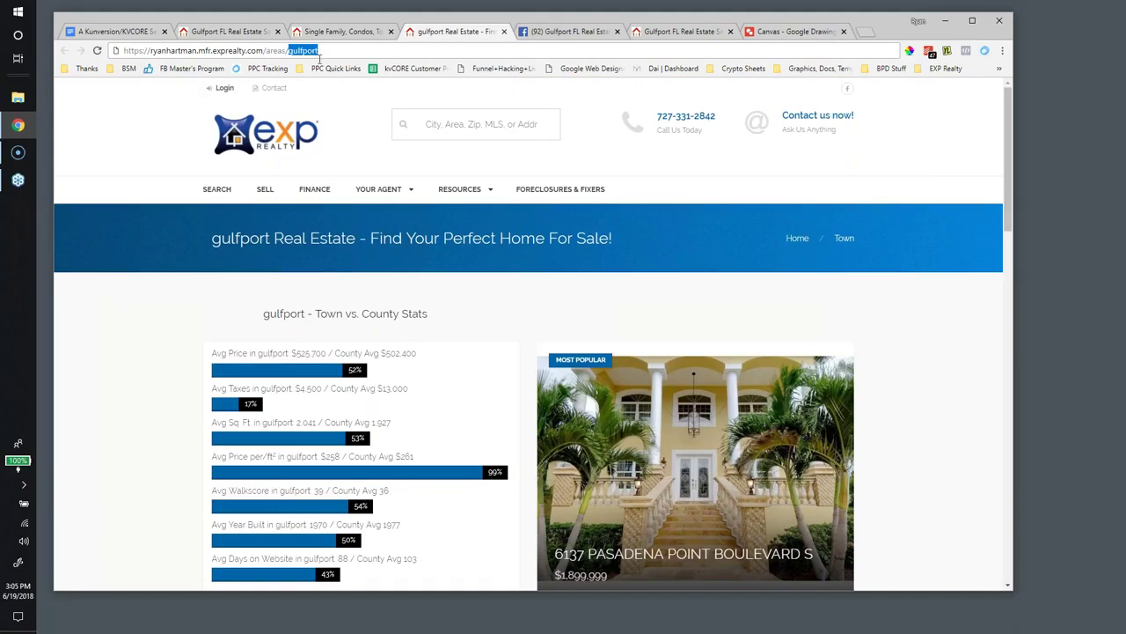
{"action": "type", "text": "33707"}
{"action": "key", "text": "Return"}
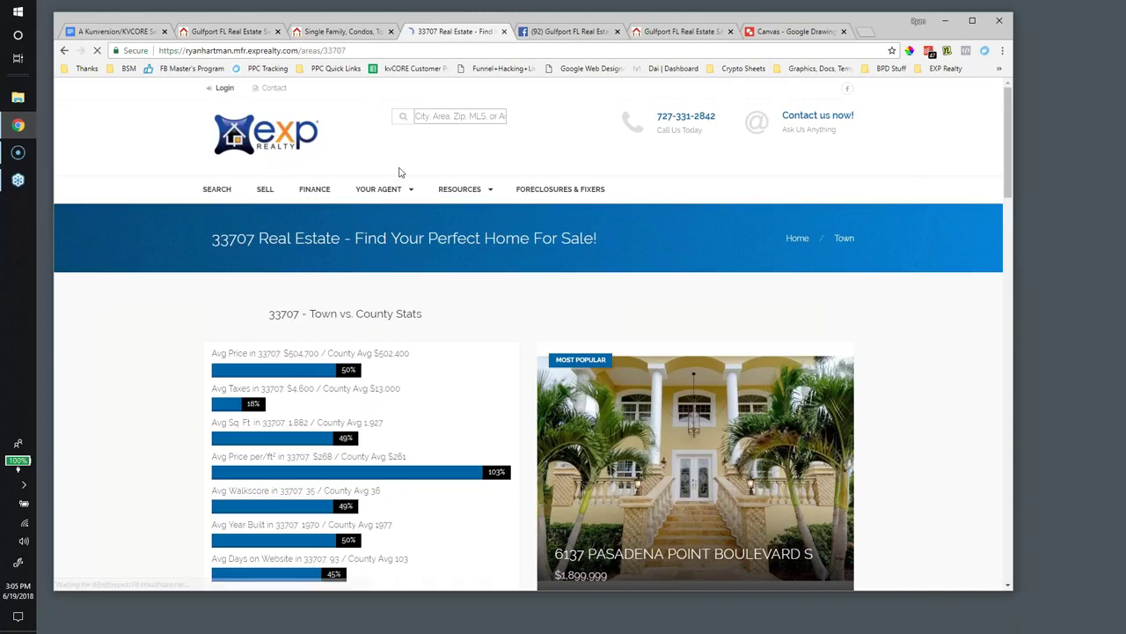
{"action": "scroll", "coordinate": [401, 172], "scroll_direction": "down", "scroll_amount": 1}
{"action": "scroll", "coordinate": [328, 360], "scroll_direction": "up", "scroll_amount": 1}
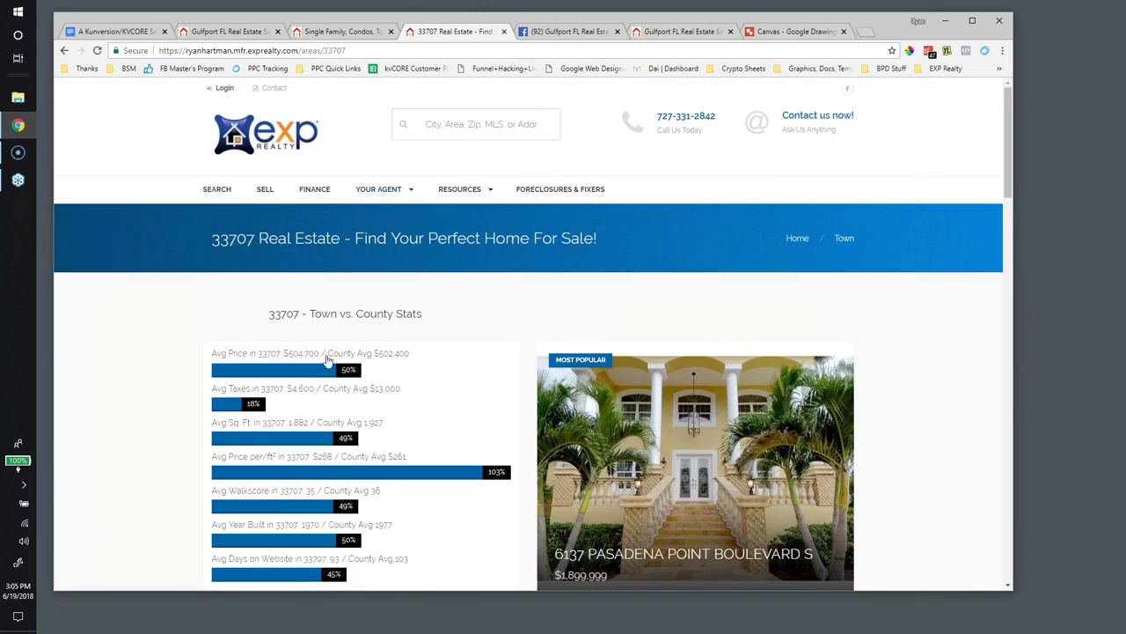
From the blog post, open "See The Estimated Value Of Your Gulfport FL Property Now" in a new tab and highlight "/sell.php" in its address.
{"action": "left_click", "coordinate": [242, 33]}
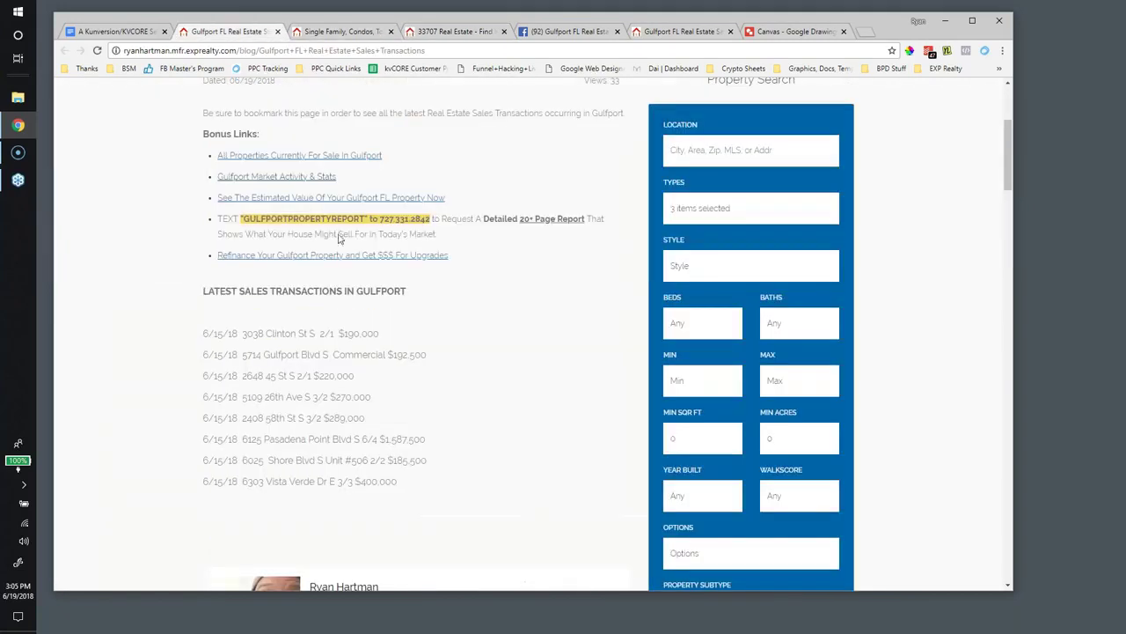
{"action": "right_click", "coordinate": [273, 200]}
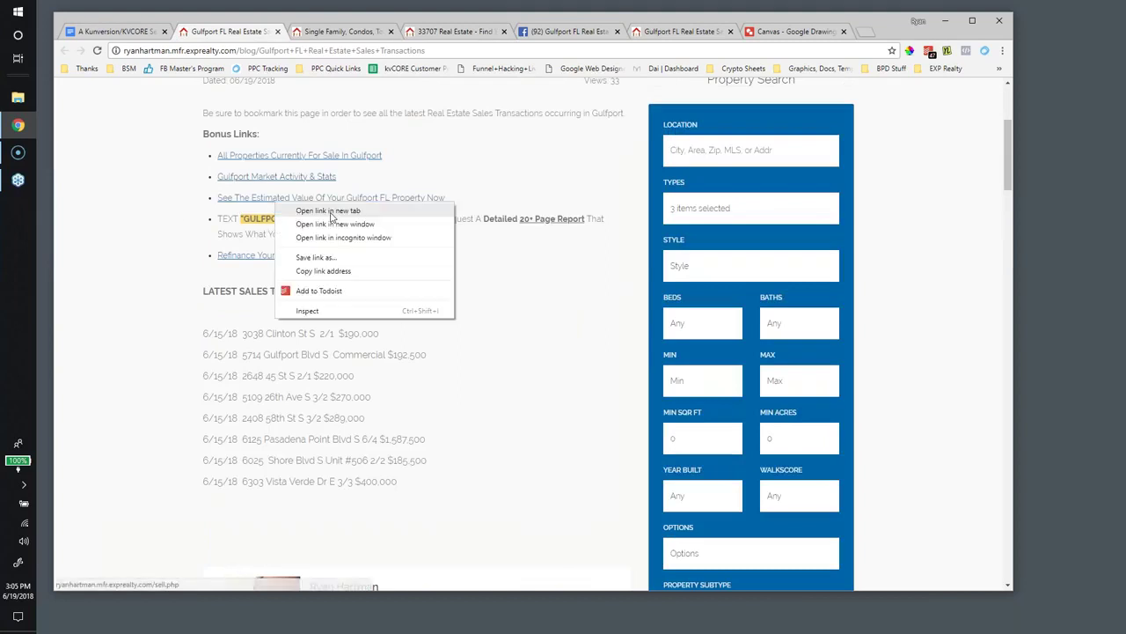
{"action": "left_click", "coordinate": [331, 214]}
{"action": "key", "text": "ctrl+Tab"}
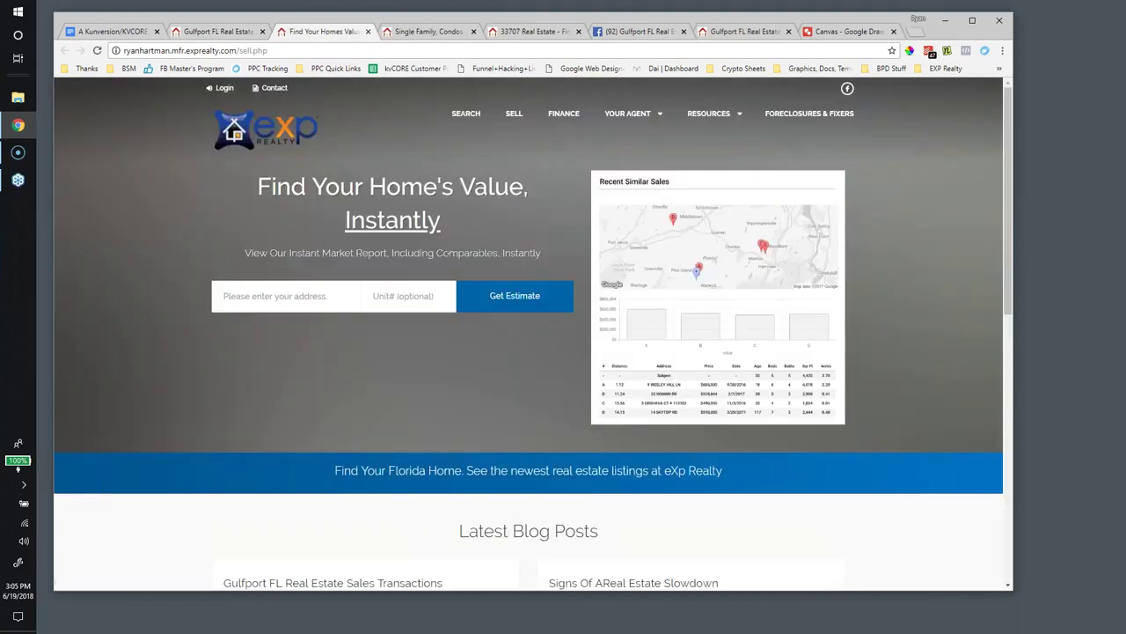
{"action": "left_click_drag", "start_coordinate": [268, 50], "coordinate": [236, 51]}
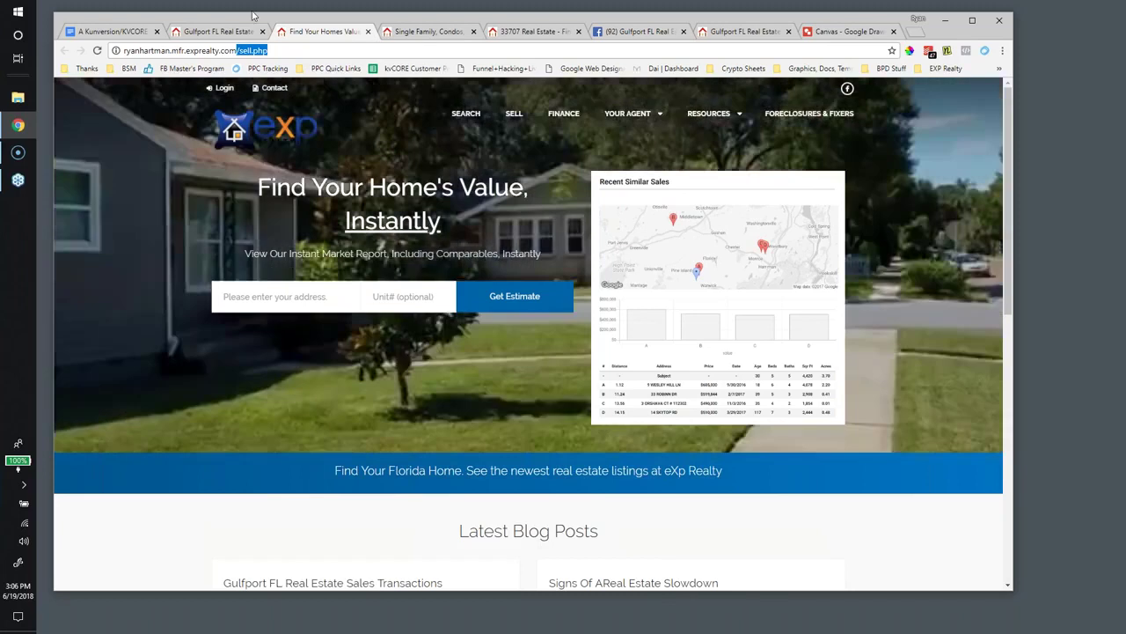
Return to the blog post and examine the bullet inviting visitors to text "GULFPORTPROPERTYREPORT" for a property report.
{"action": "left_click", "coordinate": [218, 32]}
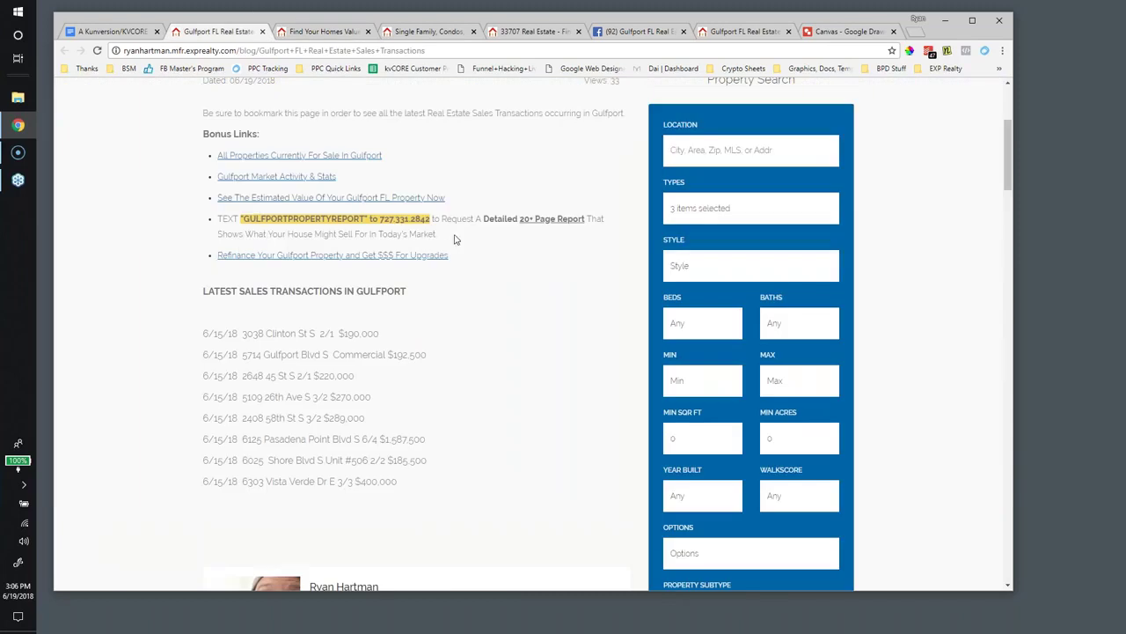
{"action": "left_click_drag", "start_coordinate": [436, 233], "coordinate": [364, 219]}
{"action": "left_click", "coordinate": [241, 221]}
{"action": "left_click", "coordinate": [399, 222]}
{"action": "double_click", "coordinate": [399, 222]}
{"action": "left_click_drag", "start_coordinate": [436, 224], "coordinate": [431, 219]}
{"action": "left_click", "coordinate": [452, 231]}
{"action": "left_click_drag", "start_coordinate": [375, 220], "coordinate": [451, 223]}
{"action": "left_click", "coordinate": [452, 223]}
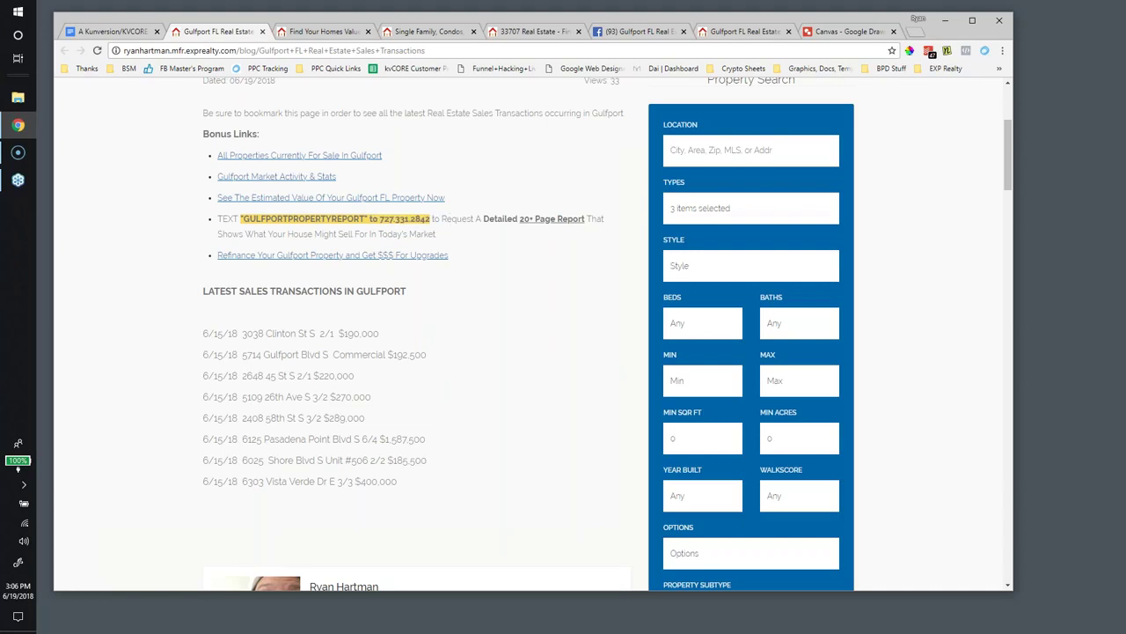
{"action": "left_click_drag", "start_coordinate": [367, 220], "coordinate": [234, 220]}
{"action": "left_click_drag", "start_coordinate": [440, 218], "coordinate": [222, 216]}
{"action": "left_click", "coordinate": [440, 236]}
{"action": "left_click", "coordinate": [512, 260]}
{"action": "scroll", "coordinate": [426, 263], "scroll_direction": "up", "scroll_amount": 1}
{"action": "scroll", "coordinate": [426, 263], "scroll_direction": "down", "scroll_amount": 2}
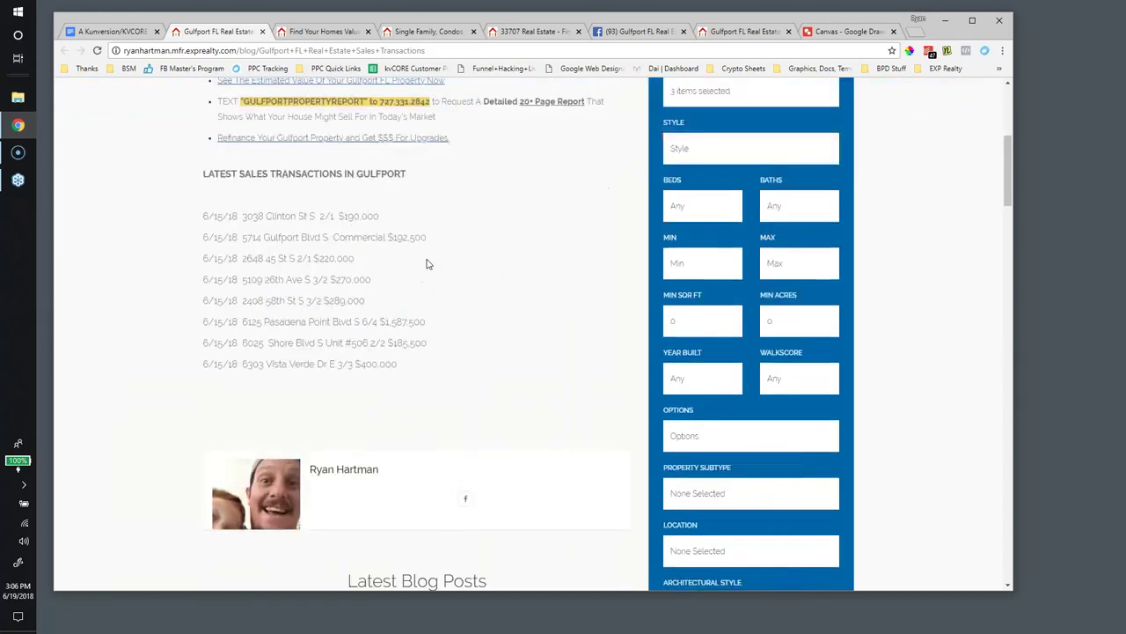
{"action": "scroll", "coordinate": [426, 263], "scroll_direction": "up", "scroll_amount": 2}
{"action": "left_click_drag", "start_coordinate": [220, 277], "coordinate": [455, 302]}
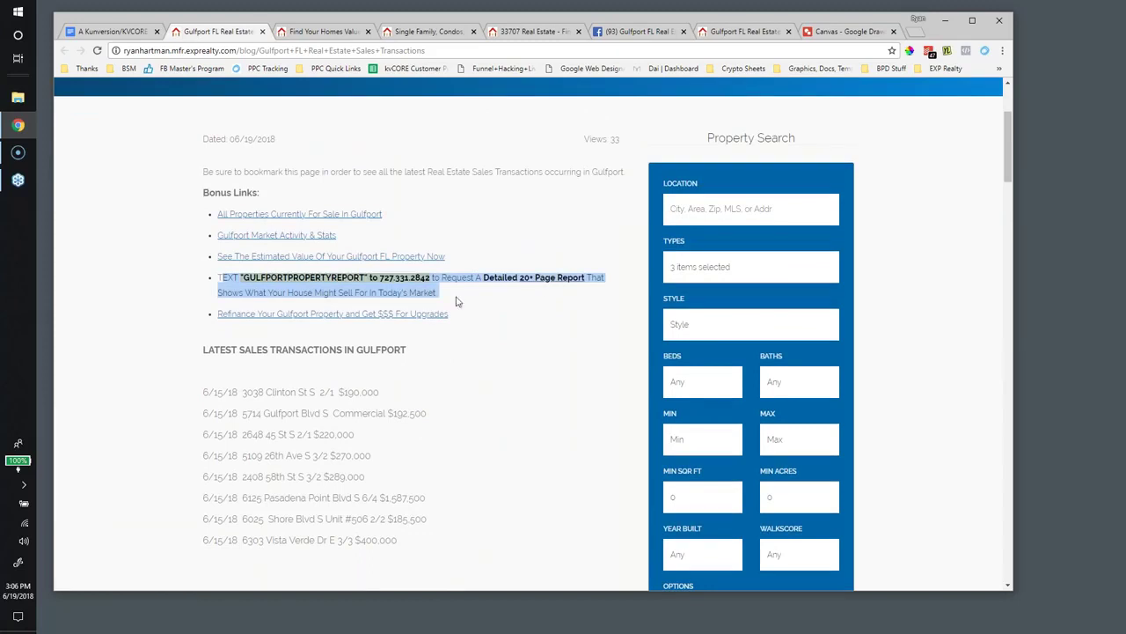
{"action": "left_click", "coordinate": [536, 325]}
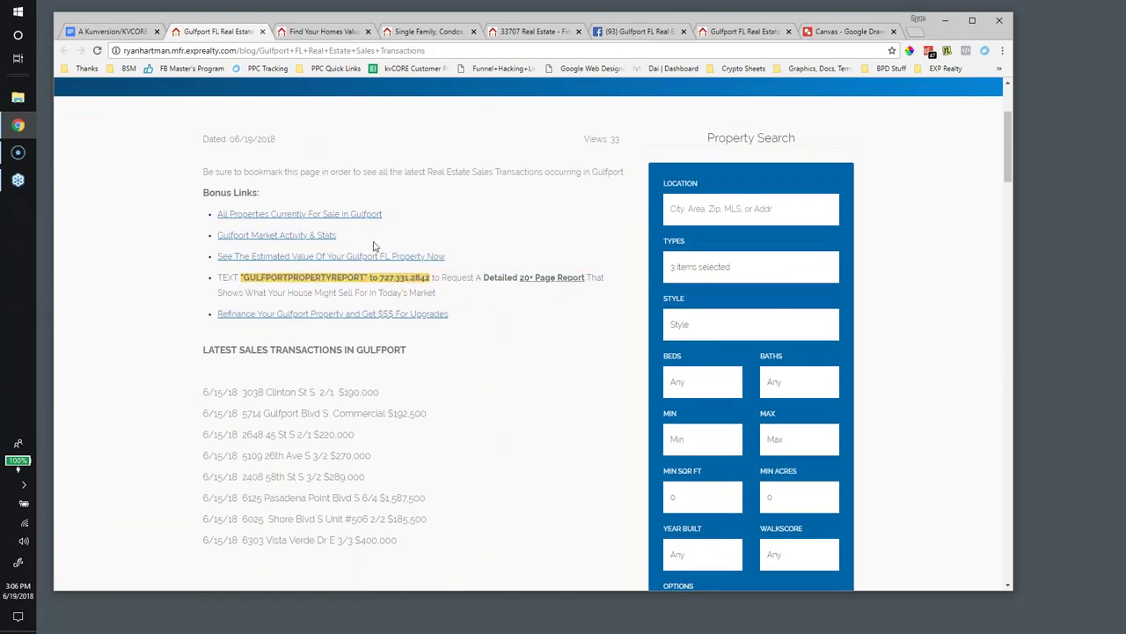
Open the "Refinance Your Gulfport Property and Get $$$ For Upgrades" link in a new tab and view the mortgage page.
{"action": "scroll", "coordinate": [448, 289], "scroll_direction": "down", "scroll_amount": 2}
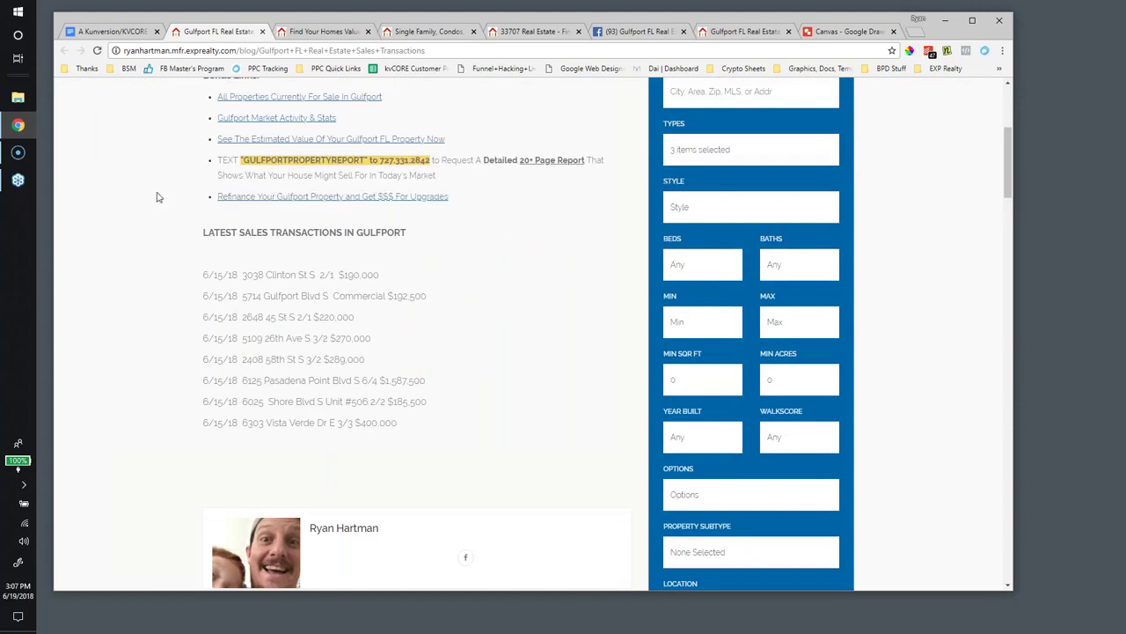
{"action": "left_click_drag", "start_coordinate": [464, 197], "coordinate": [207, 199]}
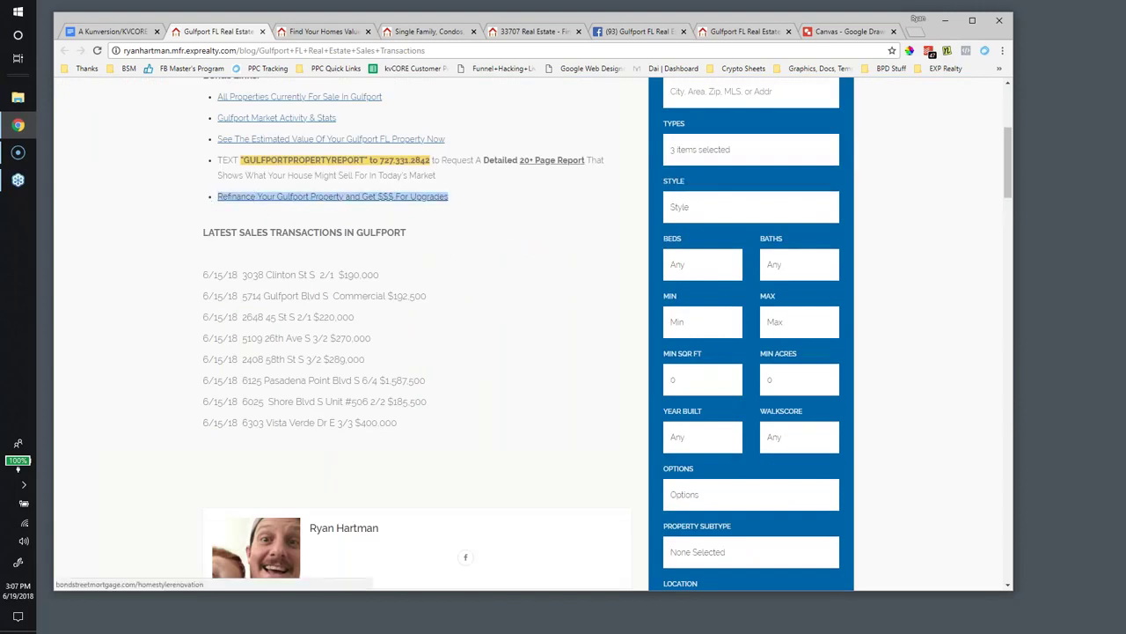
{"action": "right_click", "coordinate": [282, 200]}
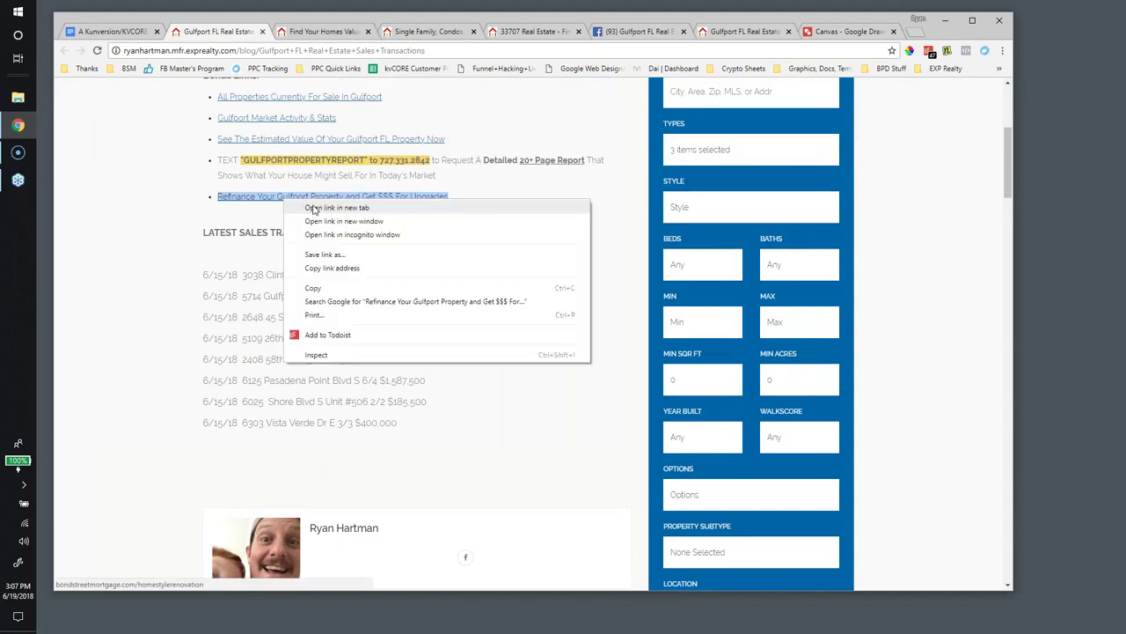
{"action": "left_click", "coordinate": [308, 209]}
{"action": "left_click", "coordinate": [387, 32]}
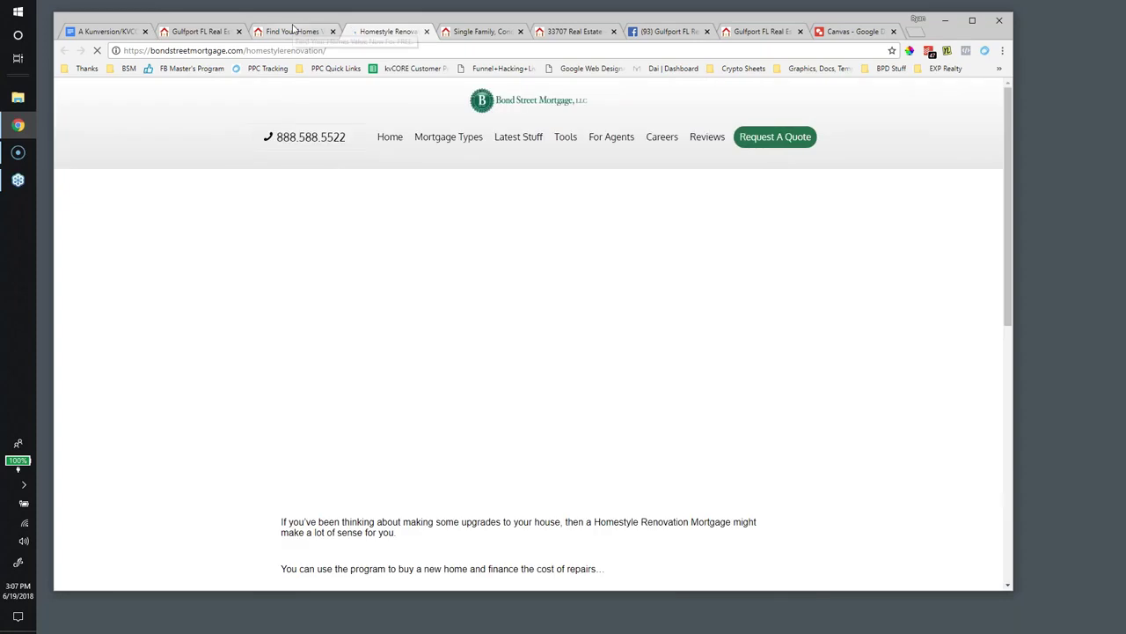
Go back to the blog post and review its Bonus Links, highlighting the refinance link.
{"action": "left_click", "coordinate": [206, 31]}
{"action": "scroll", "coordinate": [502, 326], "scroll_direction": "up", "scroll_amount": 2}
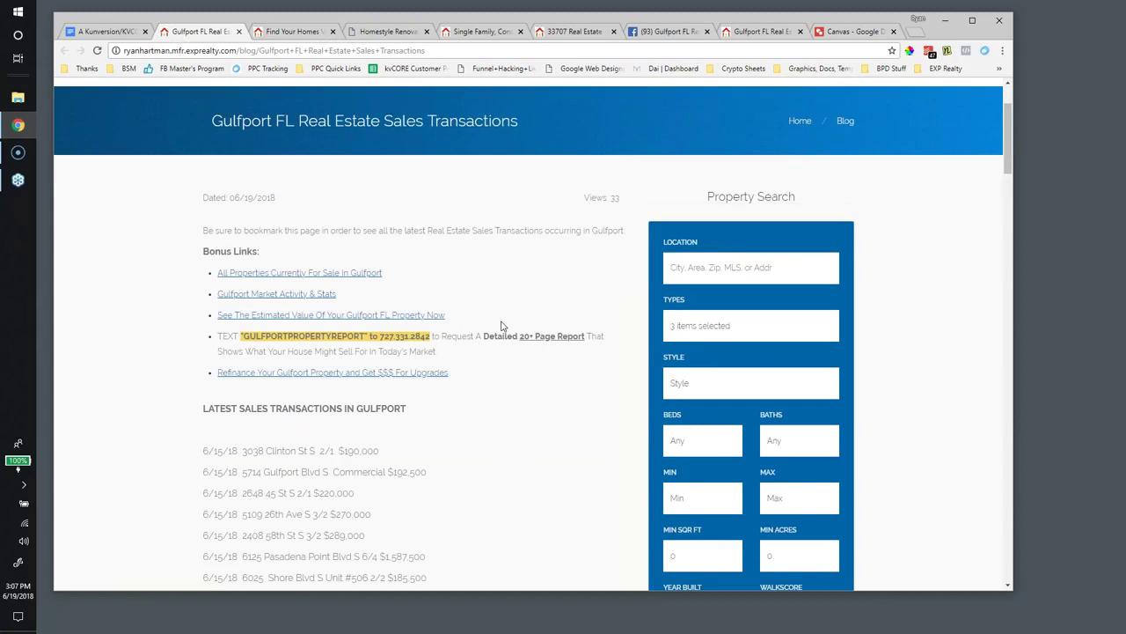
{"action": "scroll", "coordinate": [503, 324], "scroll_direction": "down", "scroll_amount": 3}
{"action": "left_click_drag", "start_coordinate": [469, 145], "coordinate": [236, 139]}
{"action": "scroll", "coordinate": [467, 302], "scroll_direction": "up", "scroll_amount": 2}
{"action": "scroll", "coordinate": [468, 302], "scroll_direction": "down", "scroll_amount": 1}
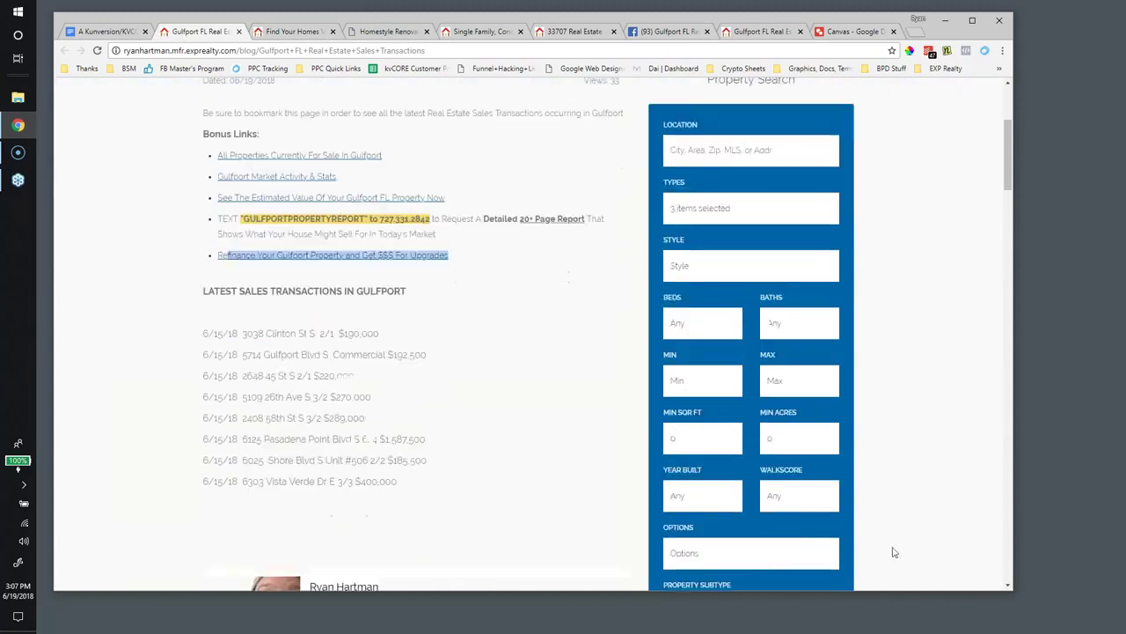
{"action": "scroll", "coordinate": [493, 435], "scroll_direction": "up", "scroll_amount": 3}
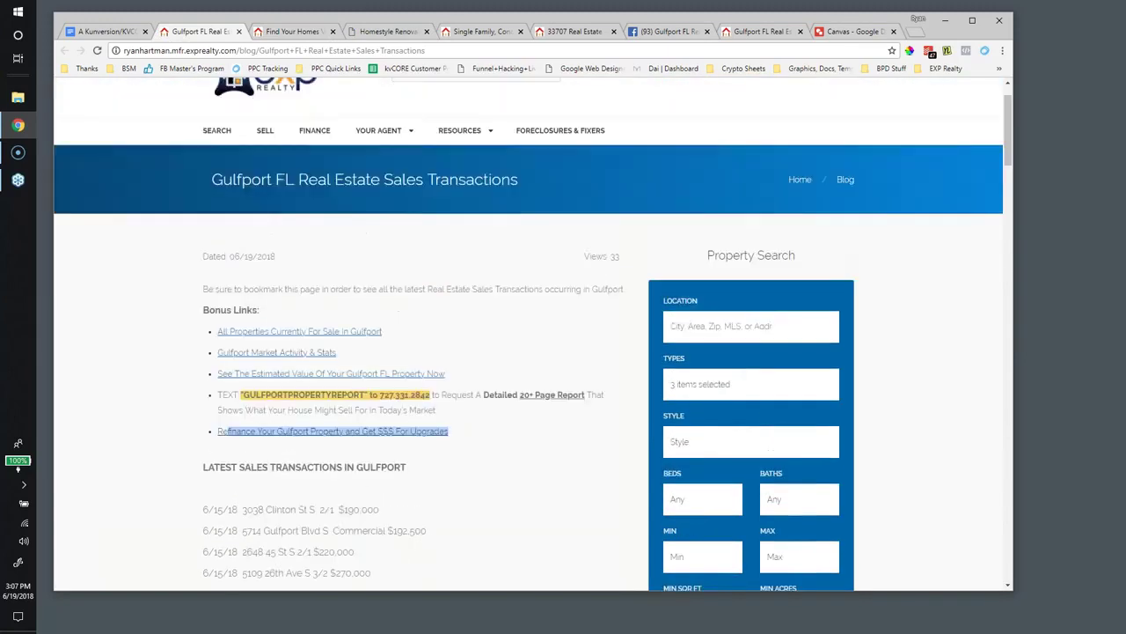
{"action": "scroll", "coordinate": [511, 415], "scroll_direction": "down", "scroll_amount": 3}
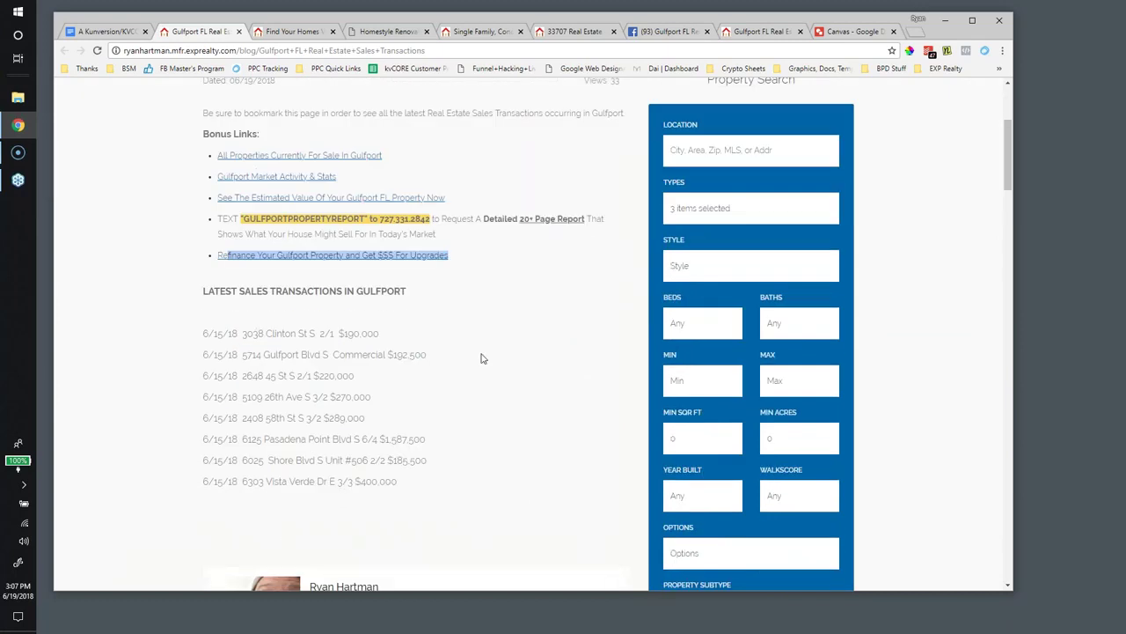
{"action": "scroll", "coordinate": [482, 358], "scroll_direction": "up", "scroll_amount": 2}
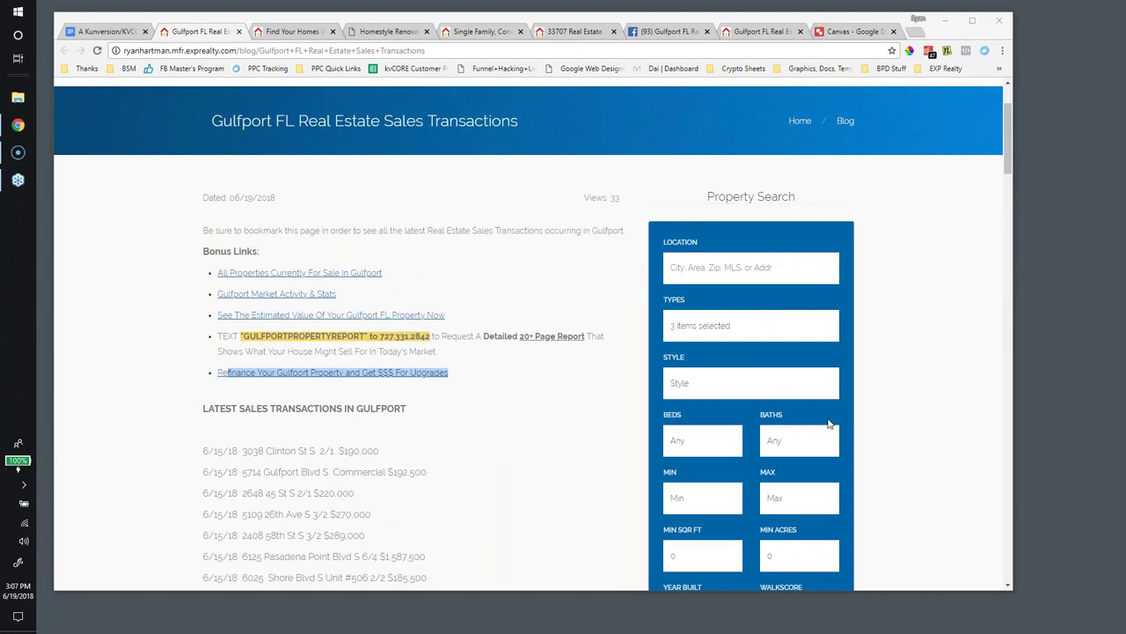
Highlight the text-message offer in the Bonus Links, including the wording about requesting a Detailed 20+ Page Report.
{"action": "left_click_drag", "start_coordinate": [439, 351], "coordinate": [219, 340]}
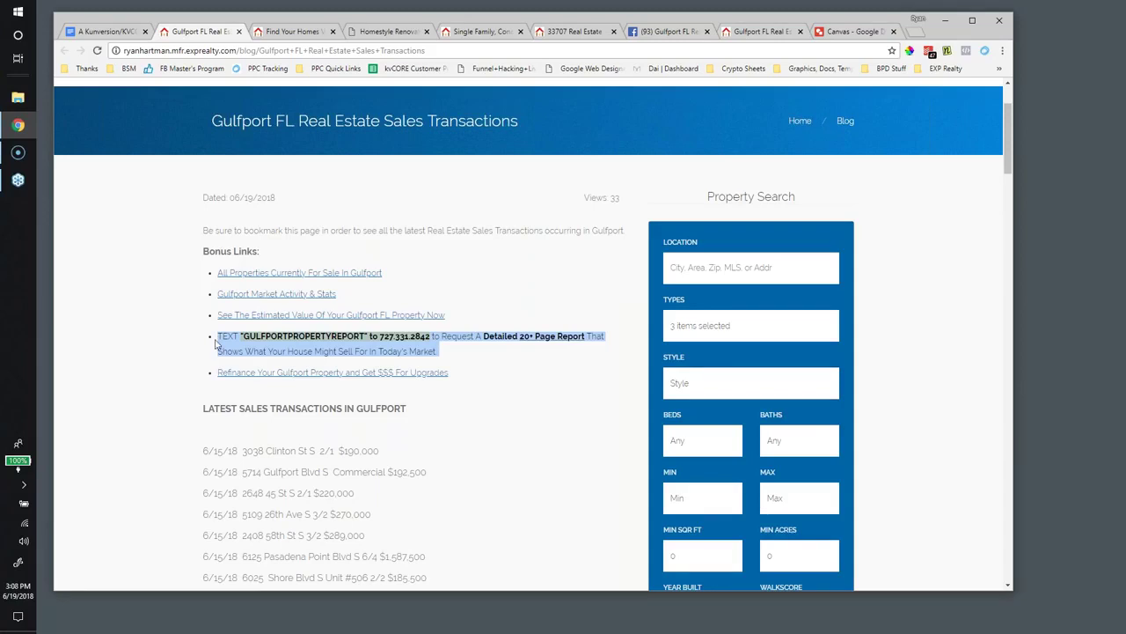
{"action": "left_click", "coordinate": [385, 353]}
{"action": "left_click_drag", "start_coordinate": [439, 351], "coordinate": [218, 335]}
{"action": "left_click", "coordinate": [170, 343]}
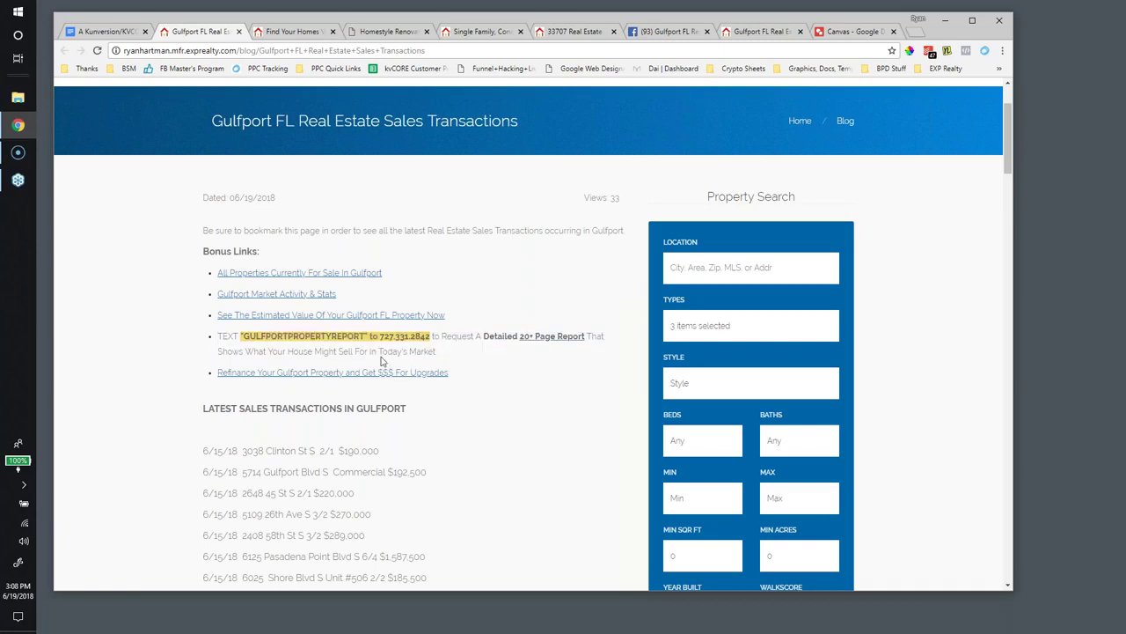
{"action": "scroll", "coordinate": [382, 361], "scroll_direction": "down", "scroll_amount": 1}
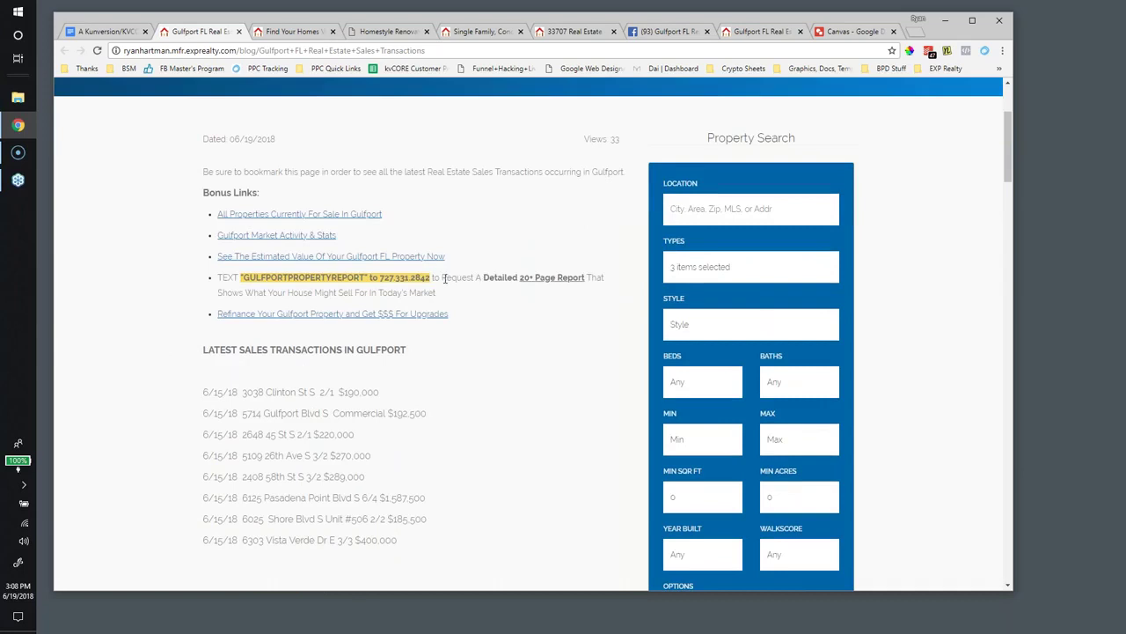
{"action": "left_click_drag", "start_coordinate": [442, 278], "coordinate": [457, 291]}
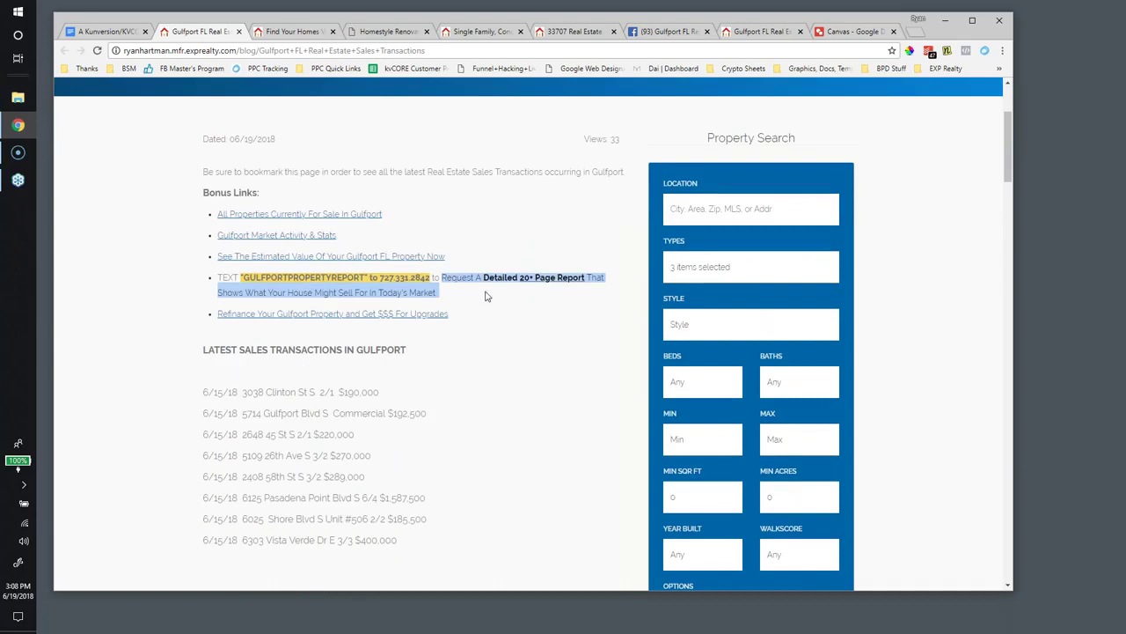
{"action": "left_click", "coordinate": [147, 340]}
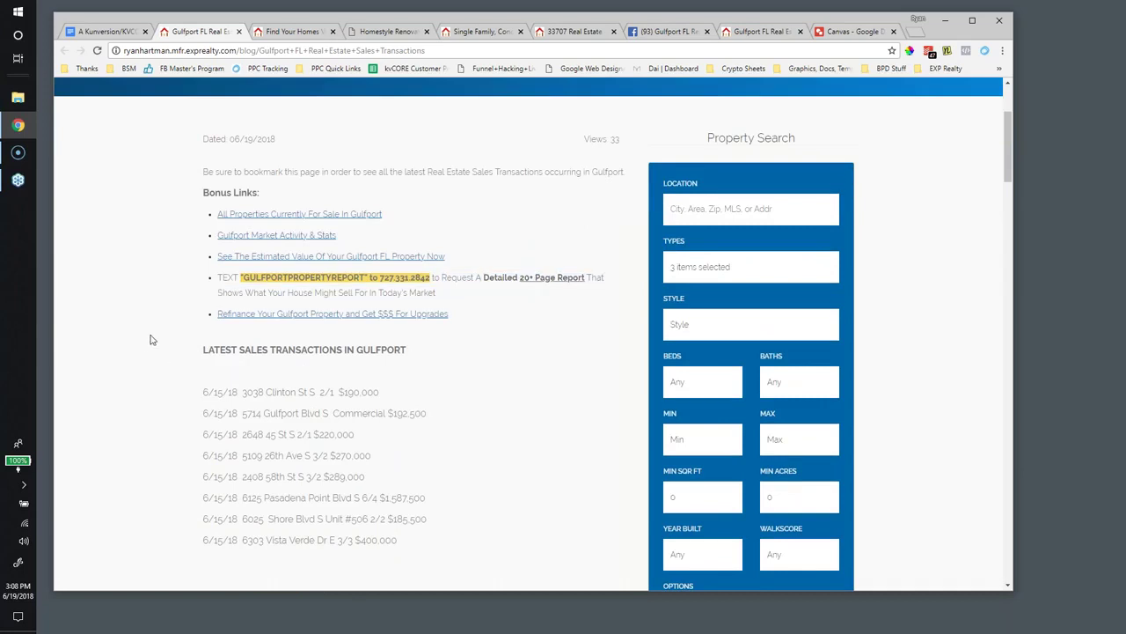
Highlight all the 6/15/18 sales under "Latest Sales Transactions in Gulfport" and review the page down to Latest Blog Posts.
{"action": "scroll", "coordinate": [150, 340], "scroll_direction": "down", "scroll_amount": 2}
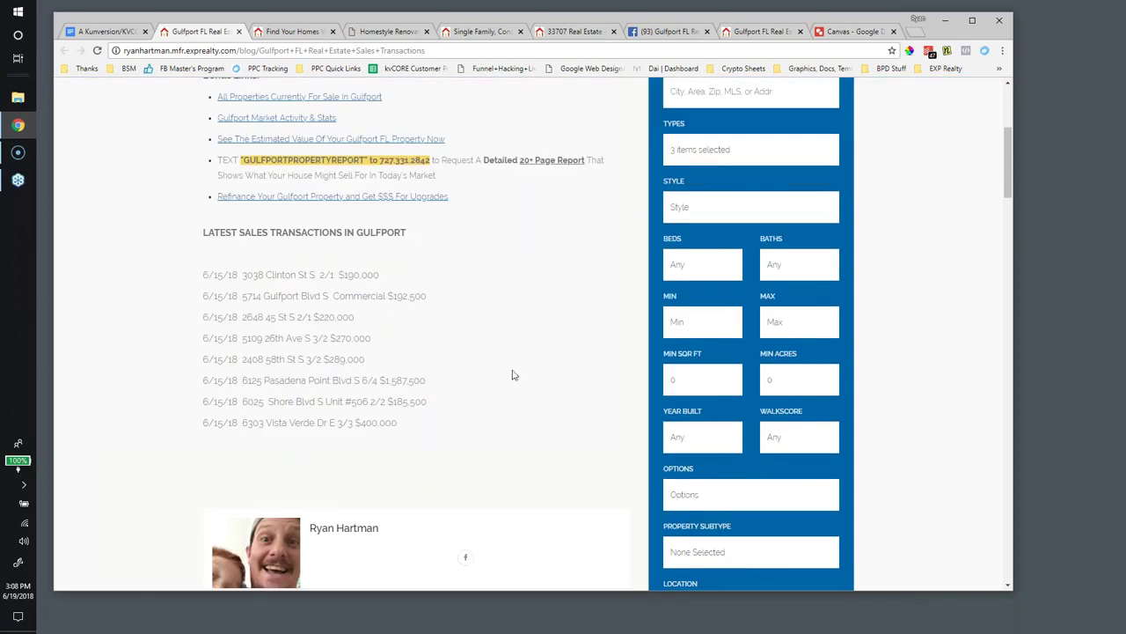
{"action": "scroll", "coordinate": [397, 338], "scroll_direction": "up", "scroll_amount": 3}
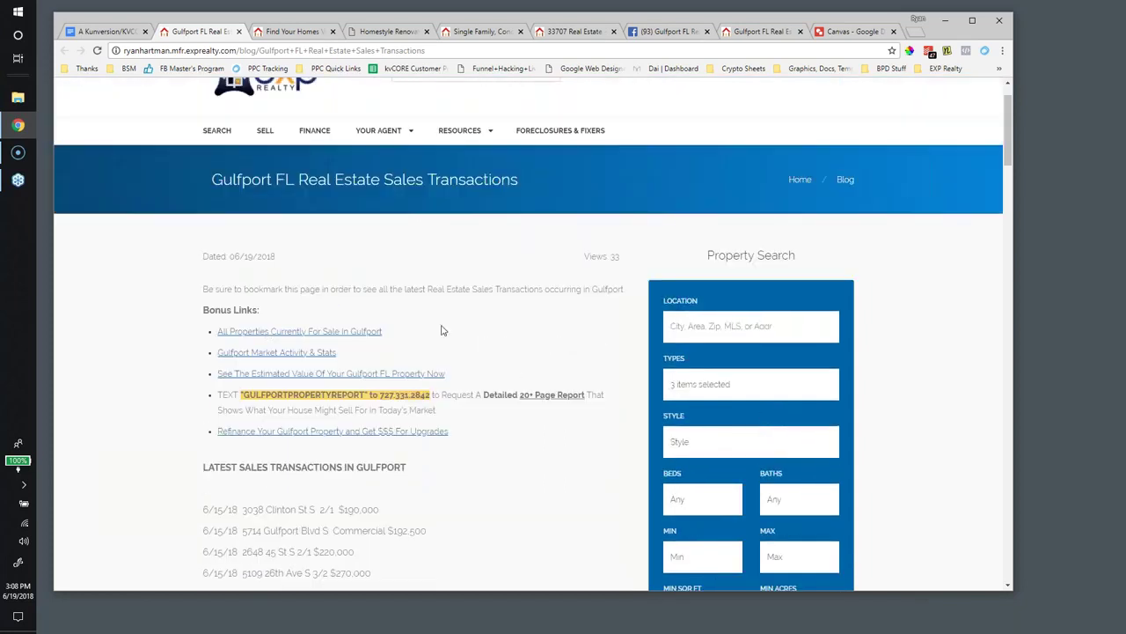
{"action": "scroll", "coordinate": [396, 495], "scroll_direction": "down", "scroll_amount": 2}
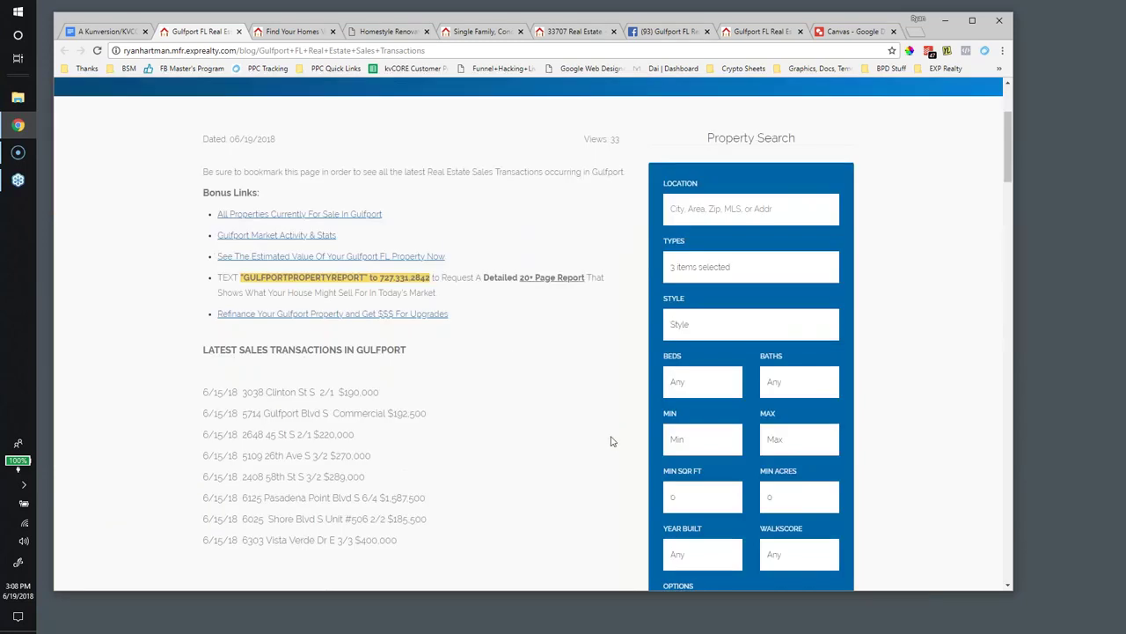
{"action": "scroll", "coordinate": [613, 441], "scroll_direction": "down", "scroll_amount": 1}
{"action": "left_click_drag", "start_coordinate": [202, 334], "coordinate": [392, 503]}
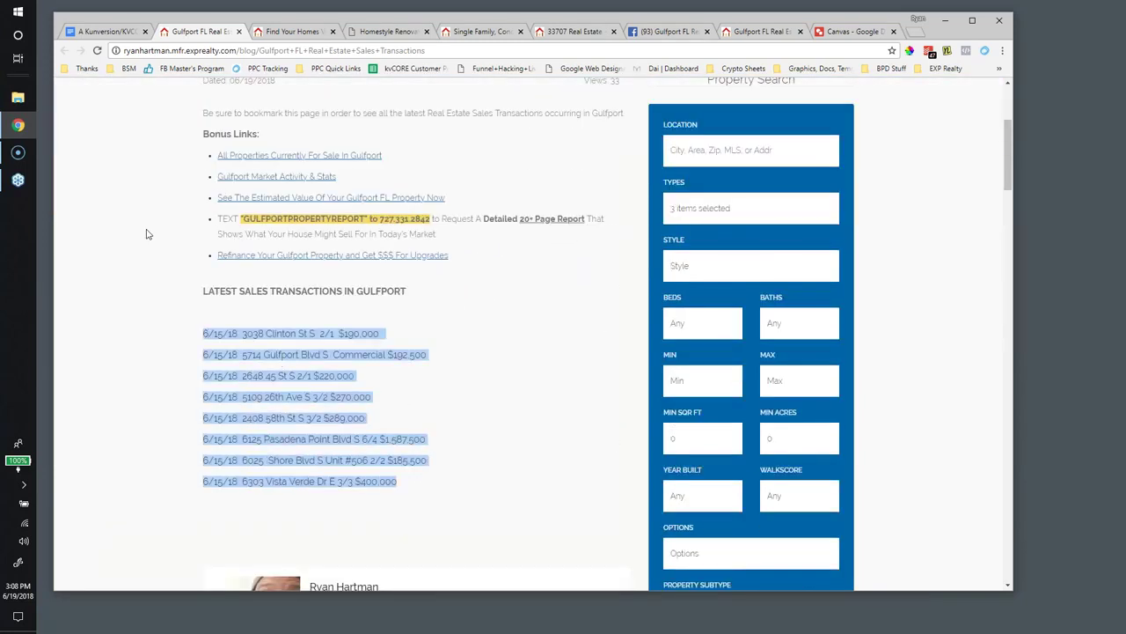
{"action": "scroll", "coordinate": [392, 430], "scroll_direction": "down", "scroll_amount": 2}
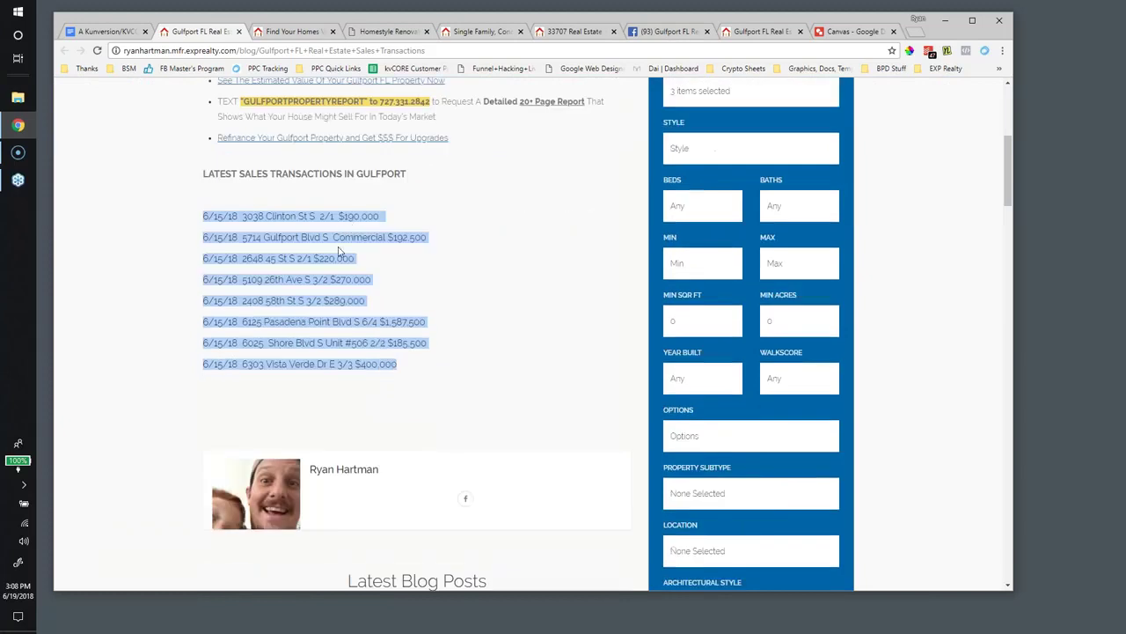
{"action": "scroll", "coordinate": [348, 233], "scroll_direction": "up", "scroll_amount": 3}
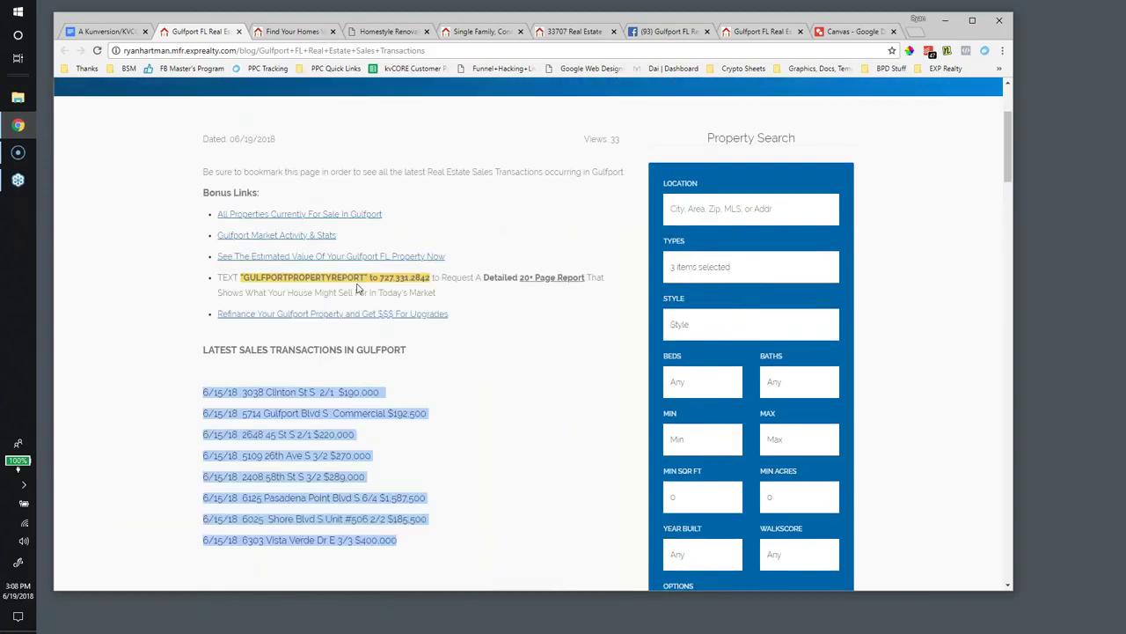
{"action": "scroll", "coordinate": [359, 289], "scroll_direction": "down", "scroll_amount": 2}
{"action": "scroll", "coordinate": [358, 289], "scroll_direction": "down", "scroll_amount": 2}
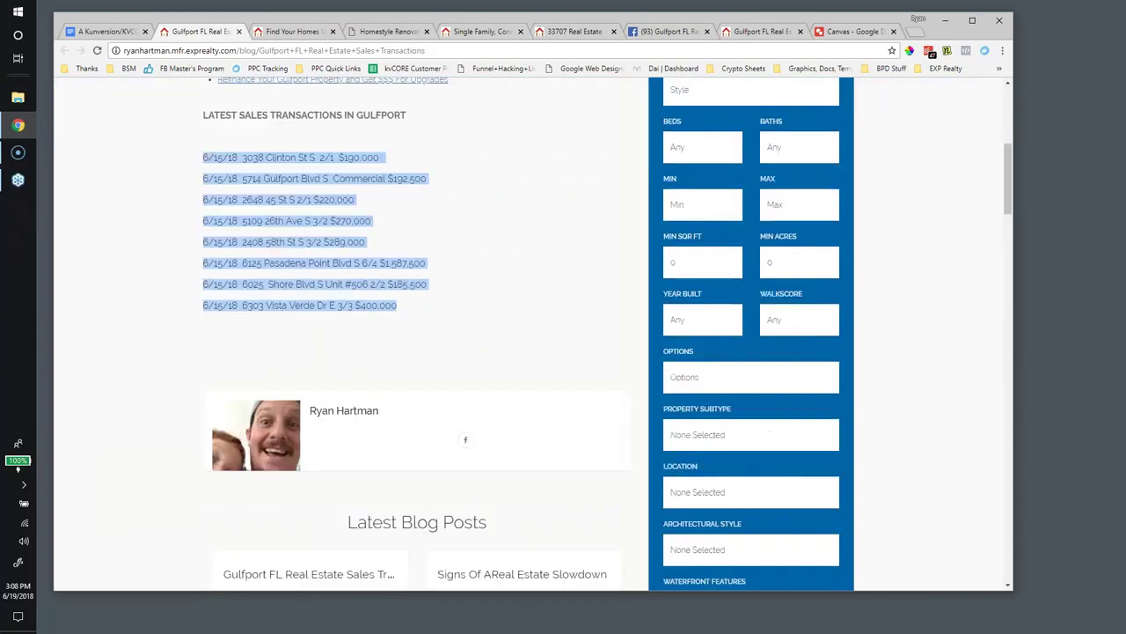
{"action": "scroll", "coordinate": [358, 288], "scroll_direction": "up", "scroll_amount": 2}
{"action": "scroll", "coordinate": [314, 232], "scroll_direction": "down", "scroll_amount": 6}
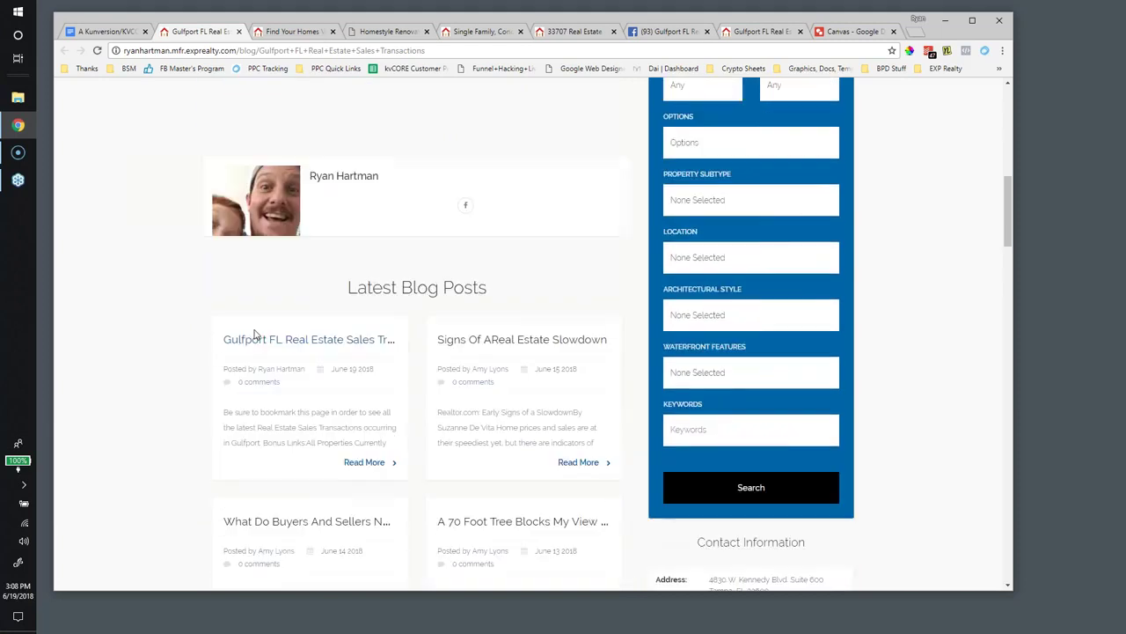
{"action": "scroll", "coordinate": [255, 334], "scroll_direction": "up", "scroll_amount": 7}
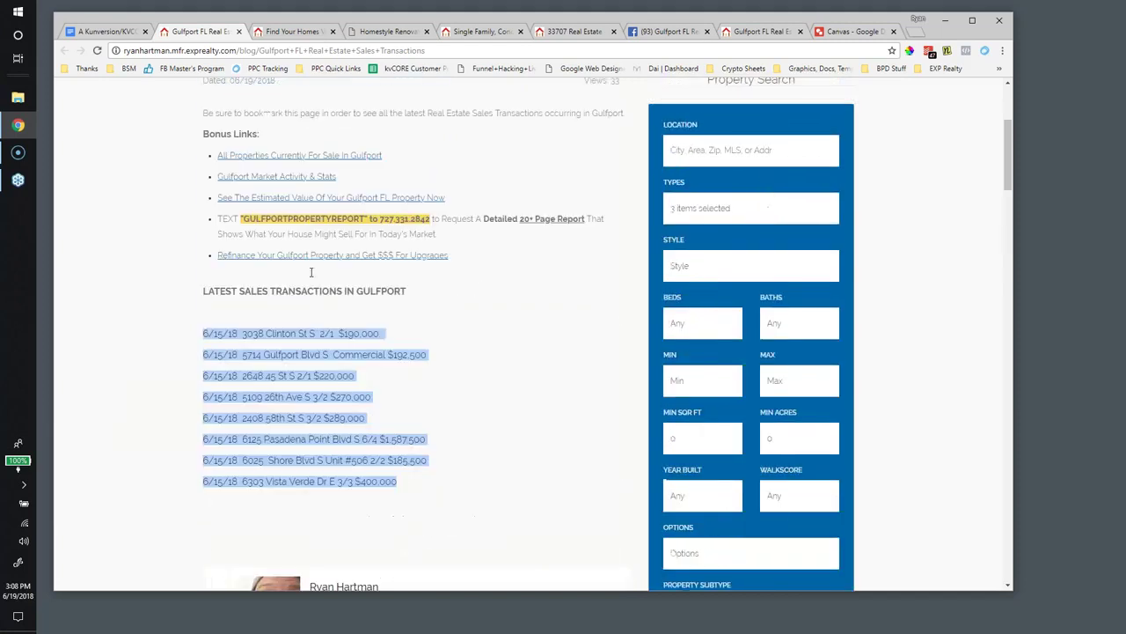
Return to the funnel outline document and highlight the three notes under Step 1 about traffic destination, included links and weekly updates.
{"action": "left_click", "coordinate": [106, 32]}
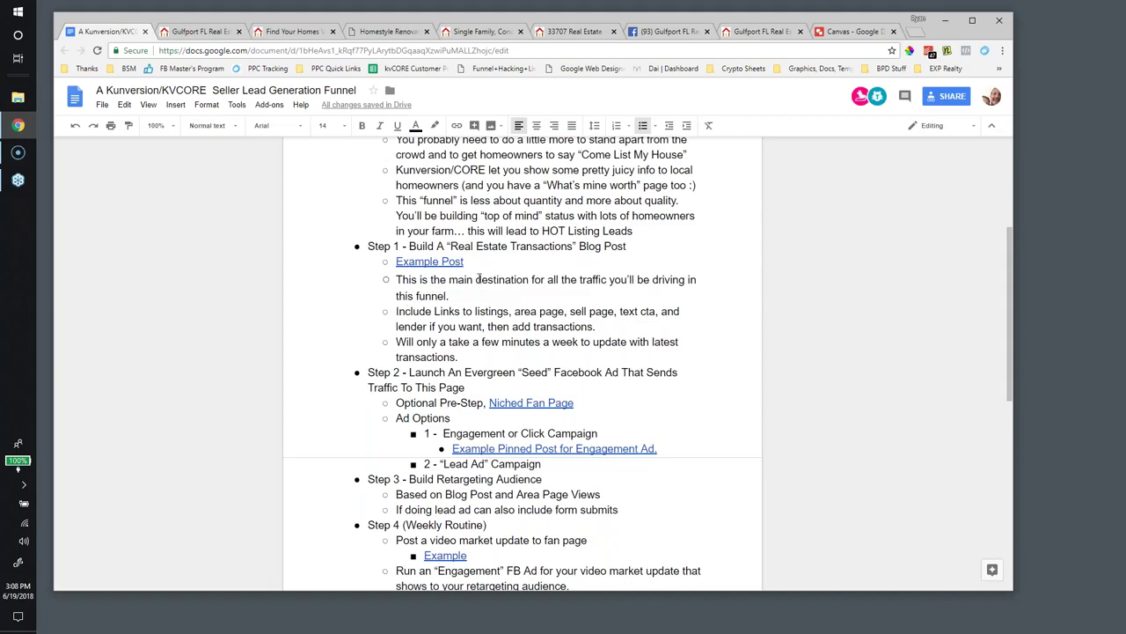
{"action": "left_click_drag", "start_coordinate": [404, 282], "coordinate": [538, 298]}
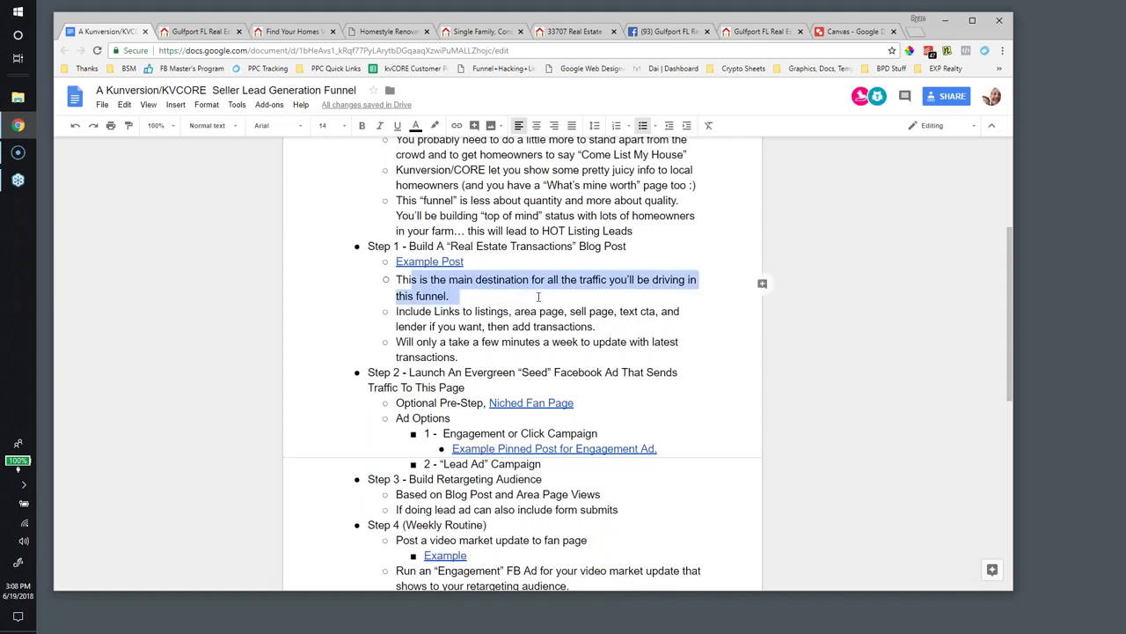
{"action": "left_click", "coordinate": [449, 315]}
{"action": "left_click", "coordinate": [402, 314]}
{"action": "triple_click", "coordinate": [399, 314]}
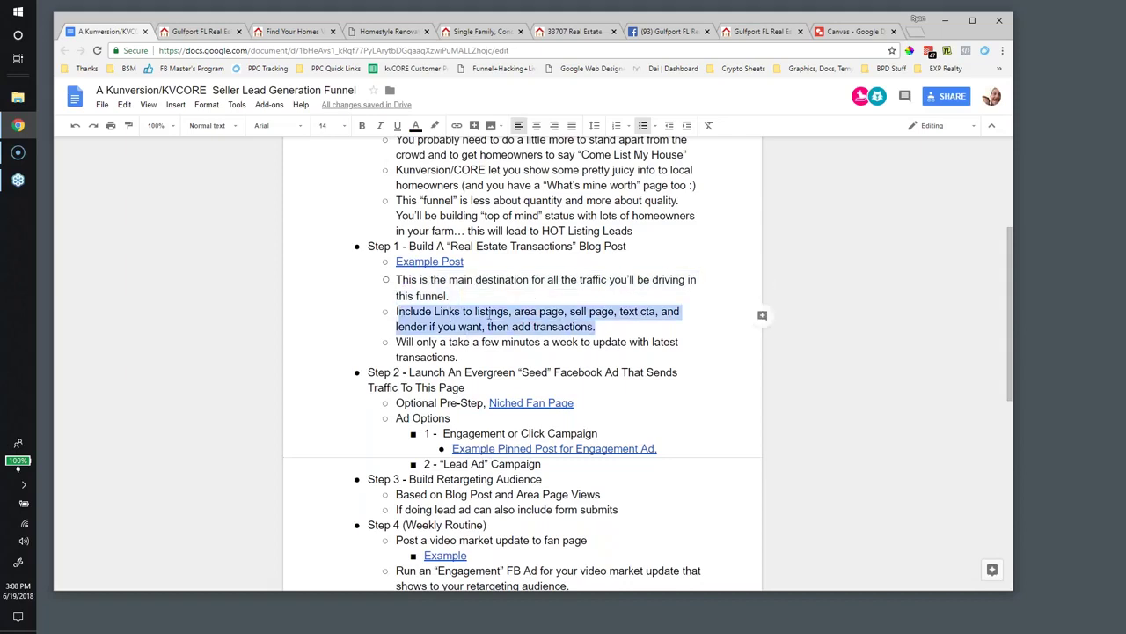
{"action": "left_click", "coordinate": [501, 345]}
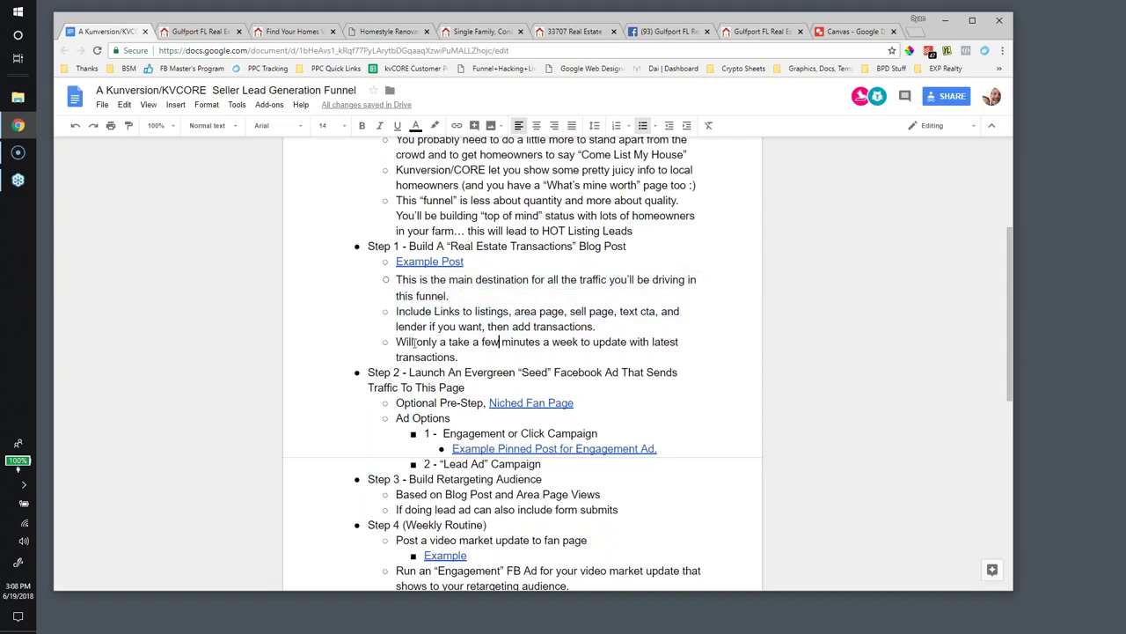
{"action": "left_click_drag", "start_coordinate": [398, 338], "coordinate": [484, 346]}
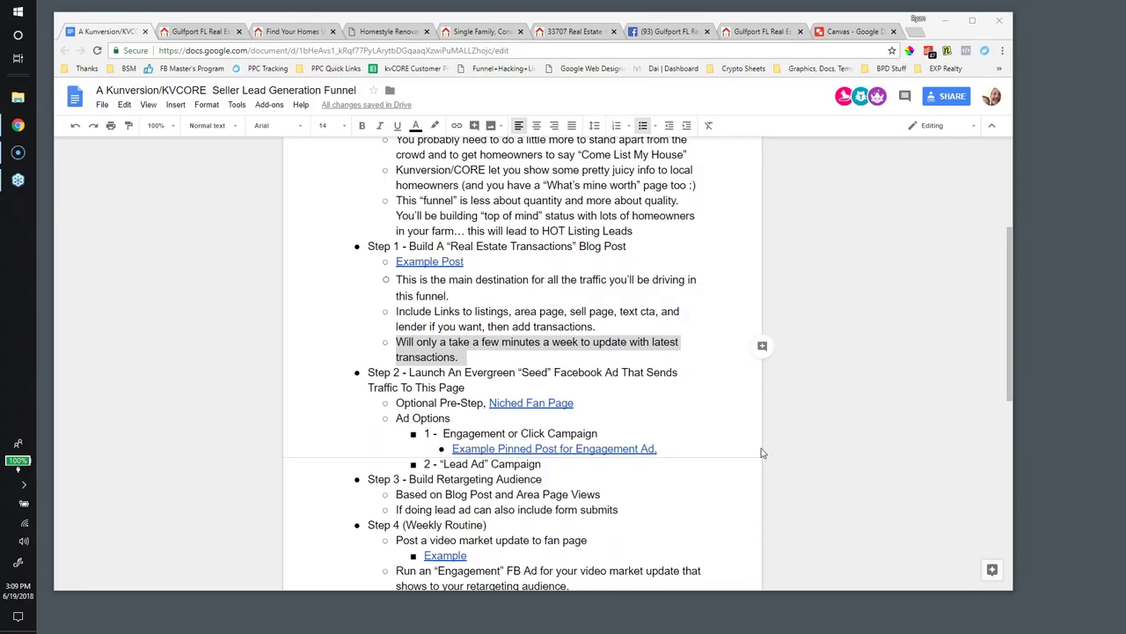
{"action": "left_click", "coordinate": [433, 357]}
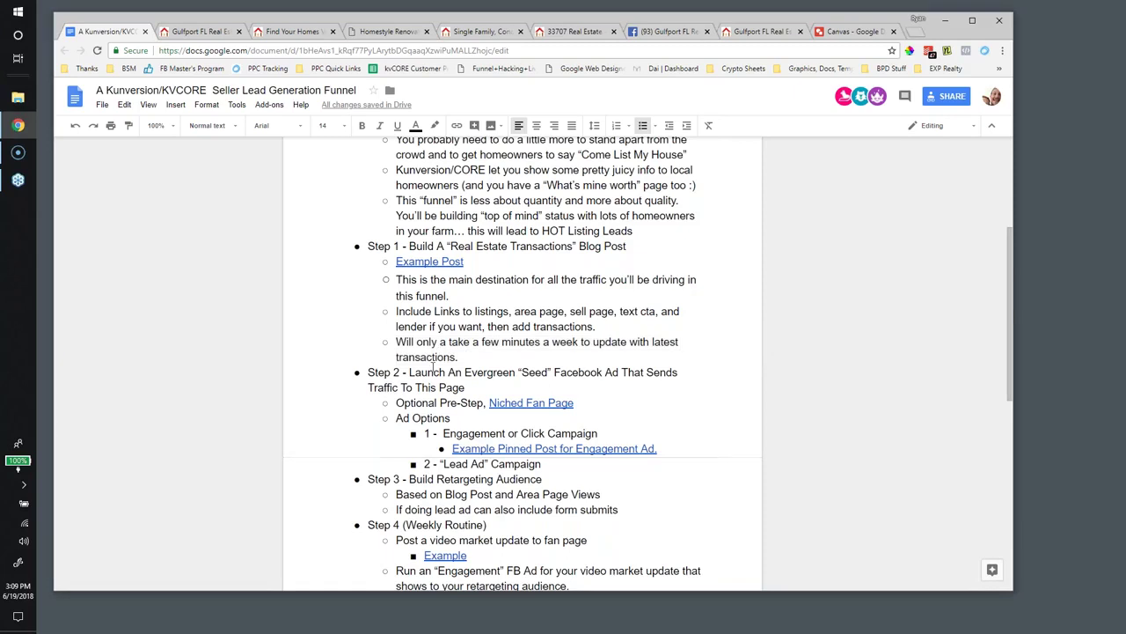
Highlight the "Seed" Facebook Ad wording in the Step 2 heading of the outline, ignoring the incoming chat notification.
{"action": "scroll", "coordinate": [556, 347], "scroll_direction": "down", "scroll_amount": 3}
{"action": "scroll", "coordinate": [556, 347], "scroll_direction": "up", "scroll_amount": 3}
{"action": "scroll", "coordinate": [466, 329], "scroll_direction": "down", "scroll_amount": 1}
{"action": "scroll", "coordinate": [467, 329], "scroll_direction": "down", "scroll_amount": 1}
{"action": "left_click_drag", "start_coordinate": [367, 196], "coordinate": [619, 196]}
{"action": "left_click", "coordinate": [464, 211]}
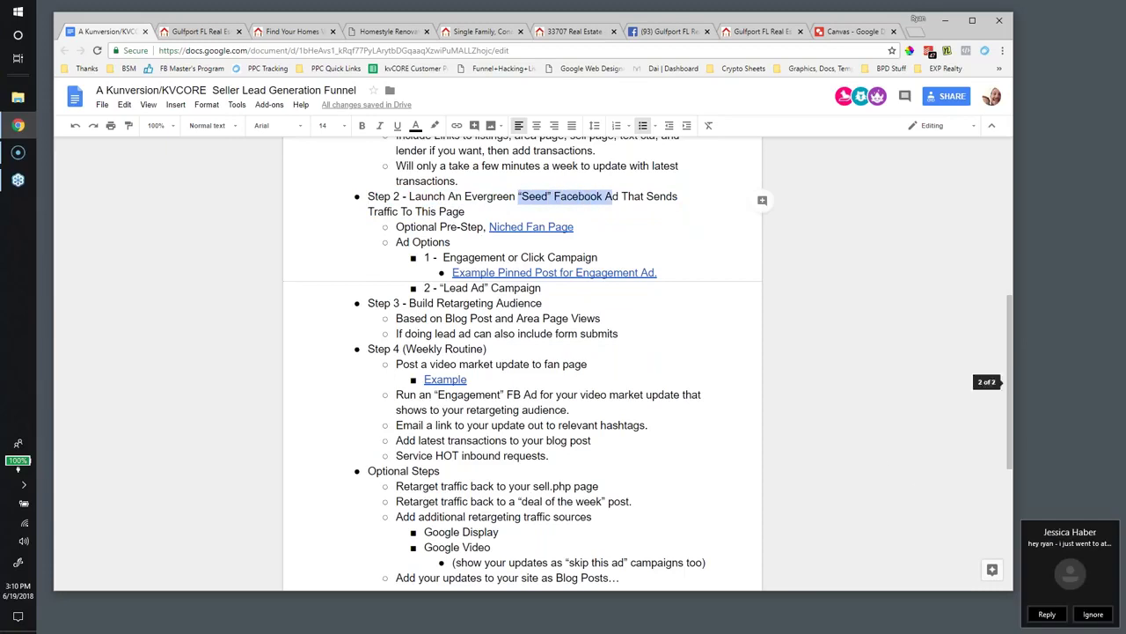
{"action": "left_click", "coordinate": [1090, 619]}
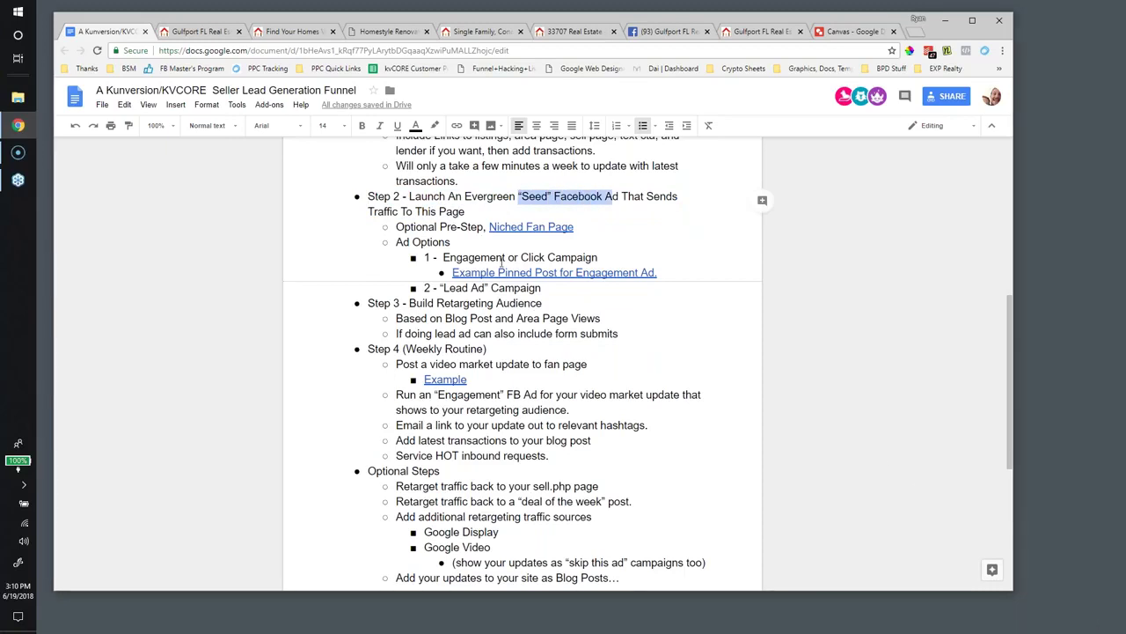
{"action": "left_click", "coordinate": [560, 202]}
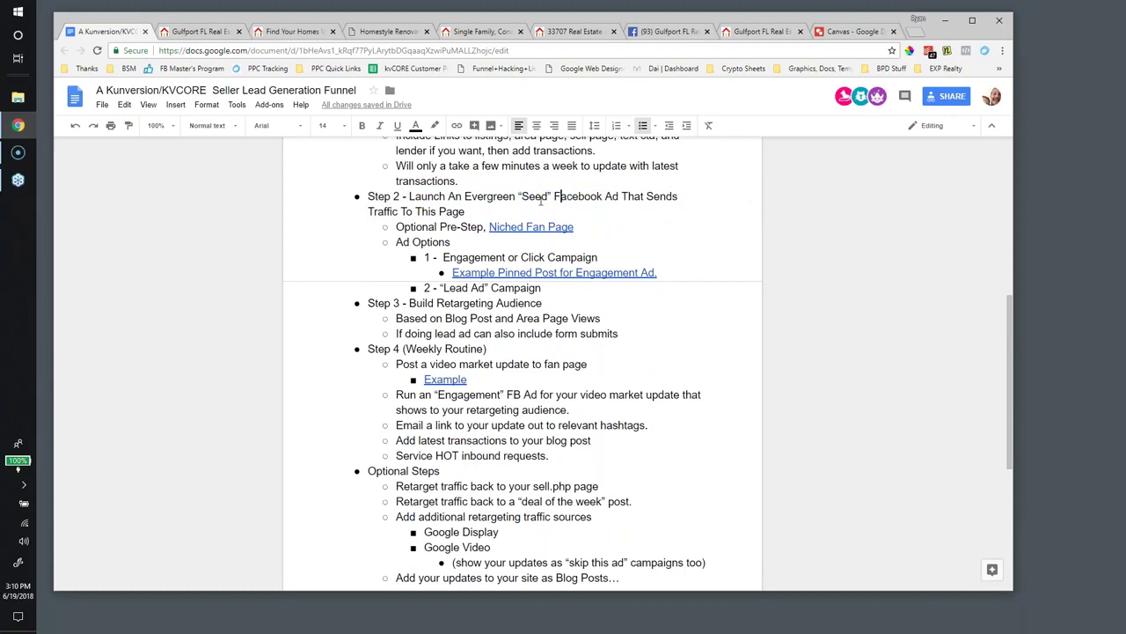
{"action": "left_click_drag", "start_coordinate": [518, 196], "coordinate": [471, 212]}
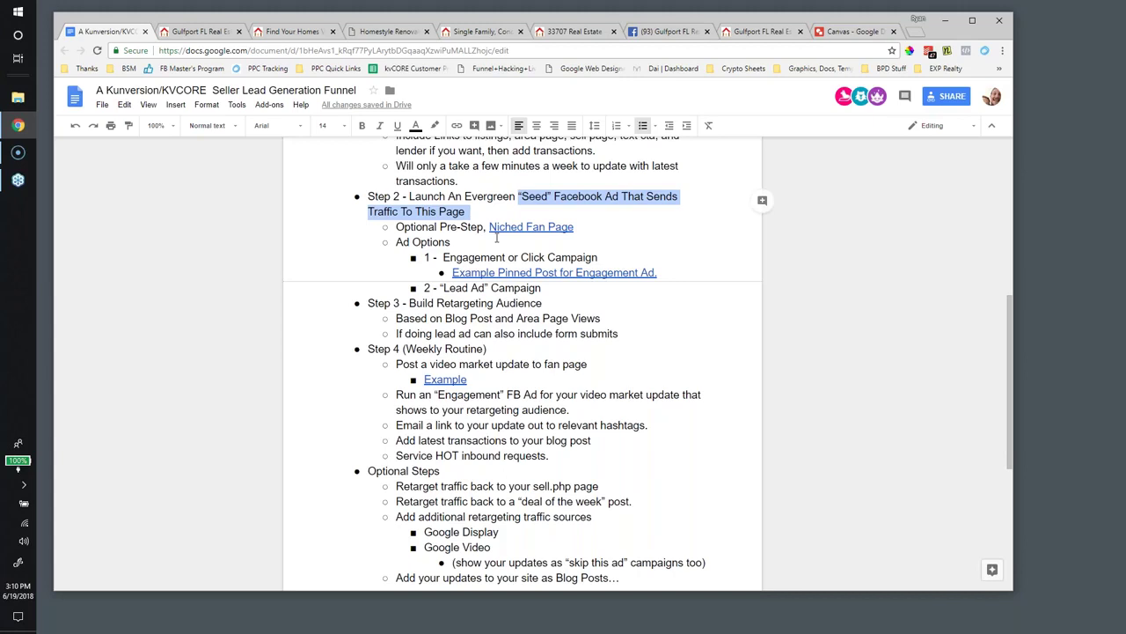
Highlight the Optional Pre-Step under Step 2 and open its "Niched Fan Page" link.
{"action": "left_click", "coordinate": [493, 239]}
{"action": "left_click_drag", "start_coordinate": [396, 229], "coordinate": [490, 233]}
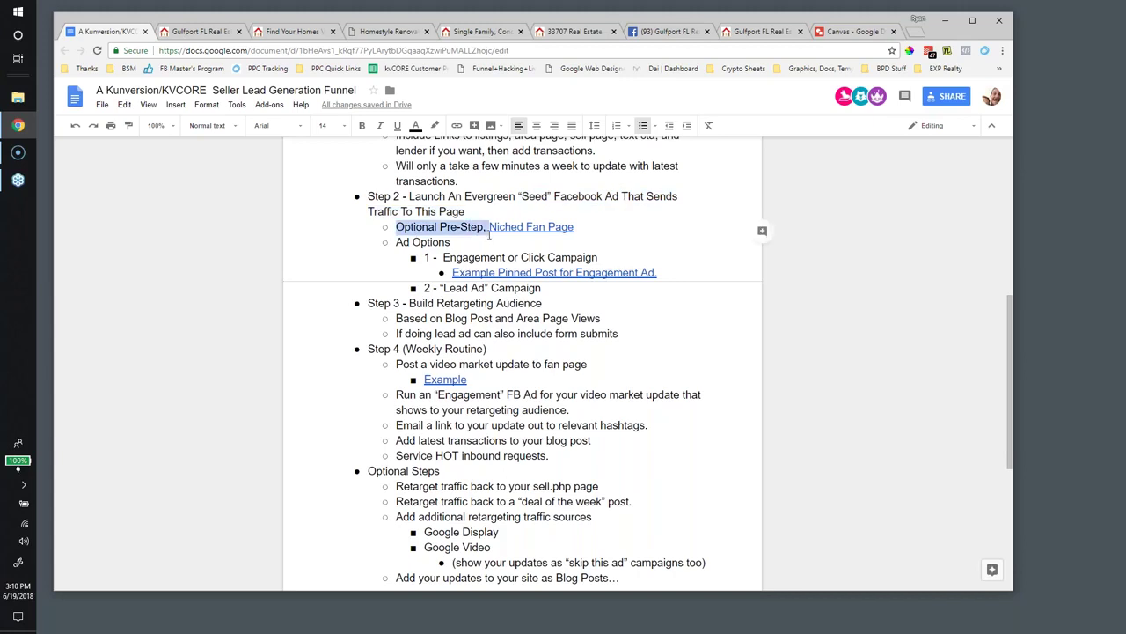
{"action": "right_click", "coordinate": [528, 231]}
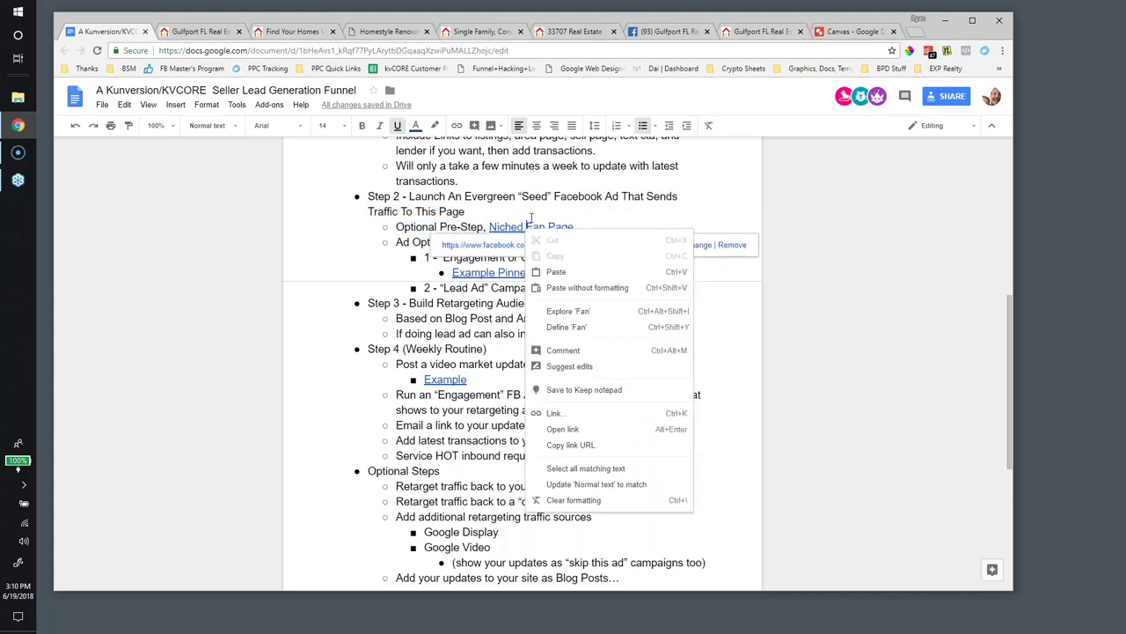
{"action": "left_click", "coordinate": [531, 217]}
{"action": "left_click", "coordinate": [525, 228]}
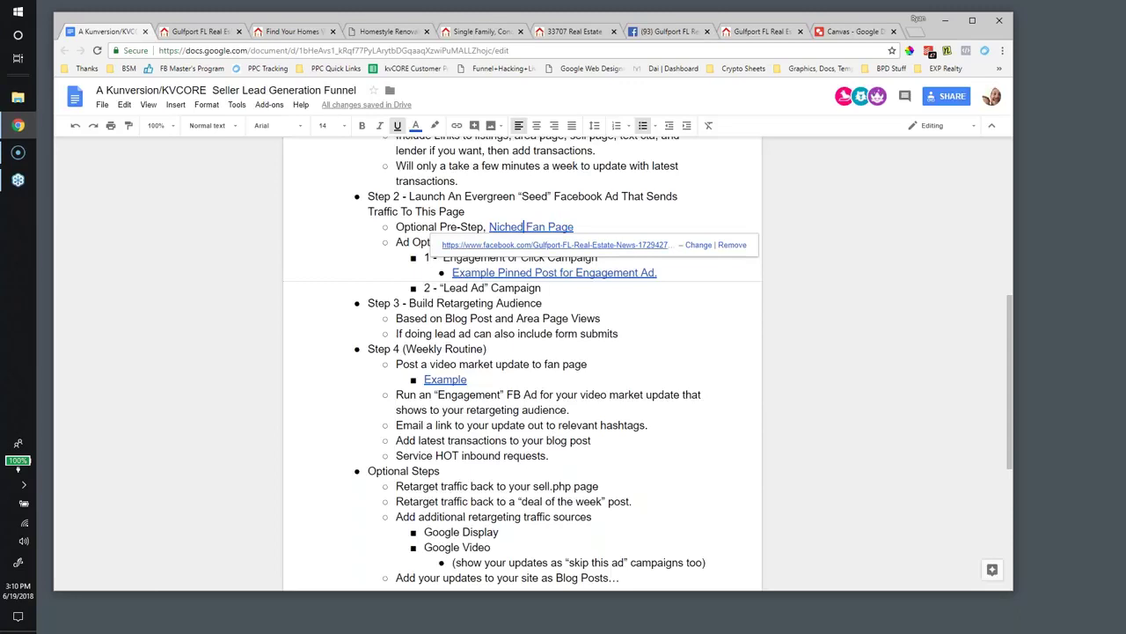
{"action": "left_click", "coordinate": [555, 244]}
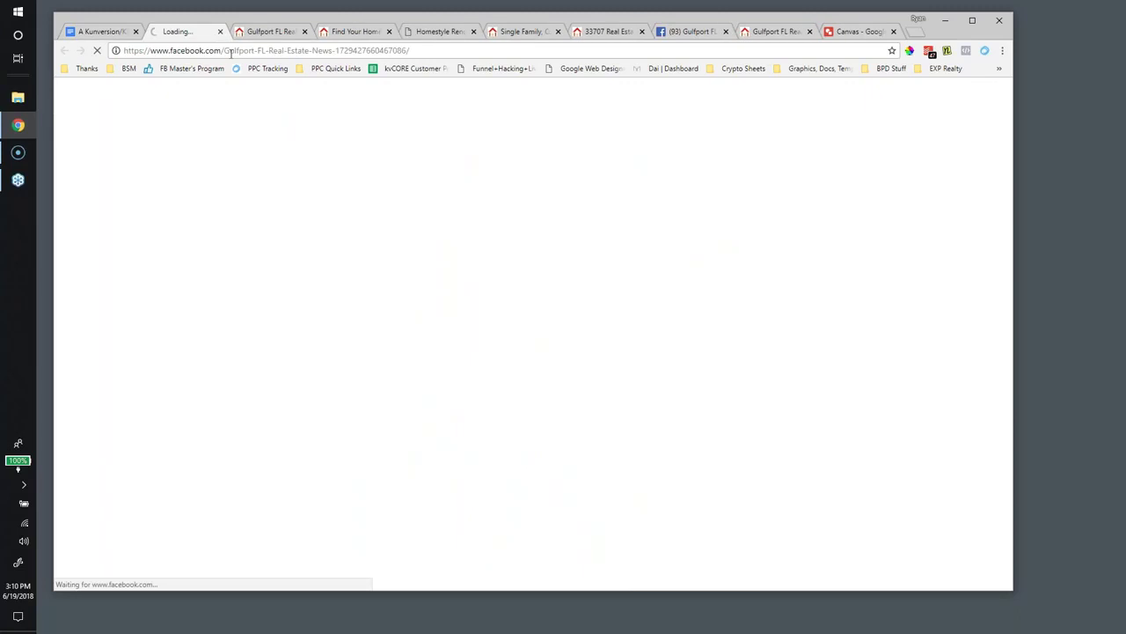
Remove "?modal=admin_todo_tour" from the fan page's web address and load the page again.
{"action": "left_click", "coordinate": [250, 50]}
{"action": "left_click_drag", "start_coordinate": [445, 50], "coordinate": [618, 56]}
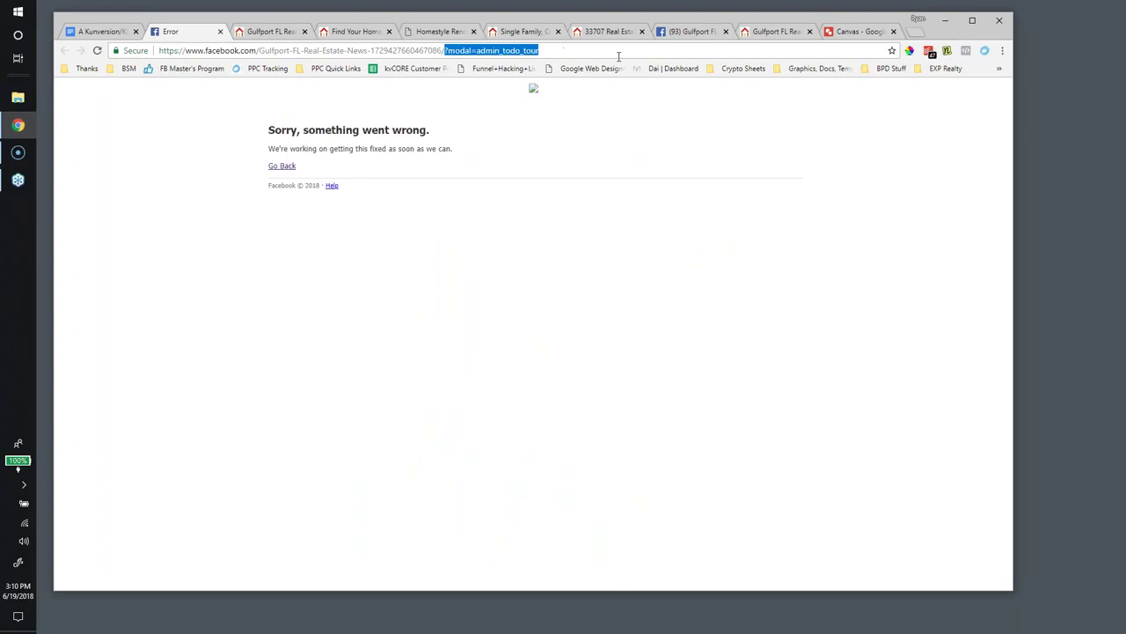
{"action": "key", "text": "BackSpace"}
{"action": "key", "text": "Return"}
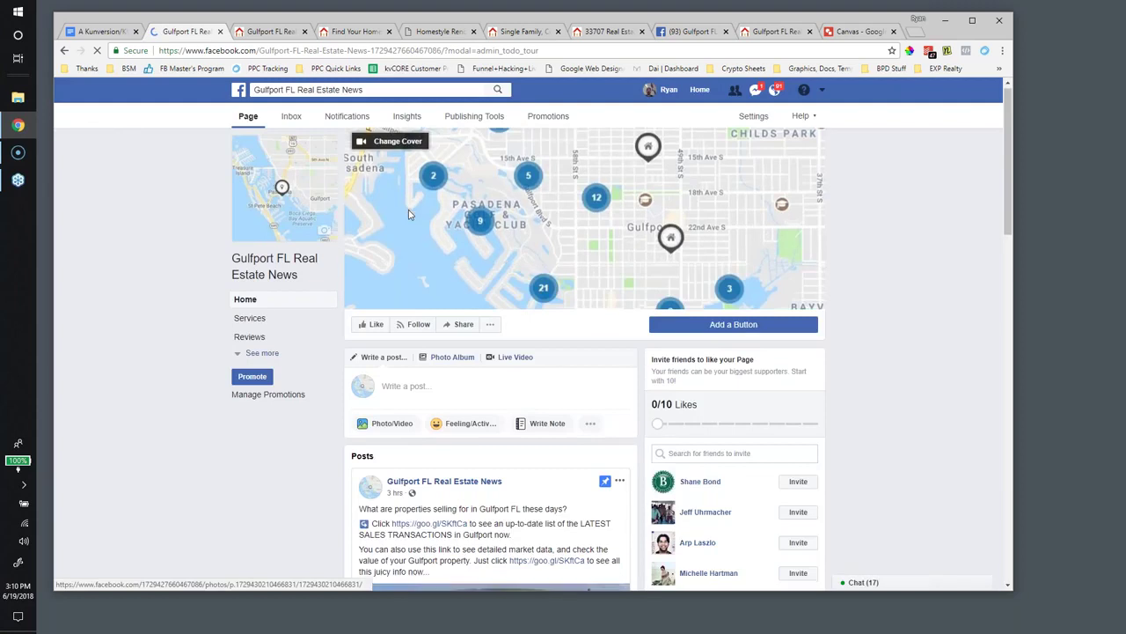
Review the Gulfport FL Real Estate News fan page, from its cover map and page name to its pinned post.
{"action": "scroll", "coordinate": [409, 215], "scroll_direction": "down", "scroll_amount": 4}
{"action": "scroll", "coordinate": [387, 220], "scroll_direction": "up", "scroll_amount": 3}
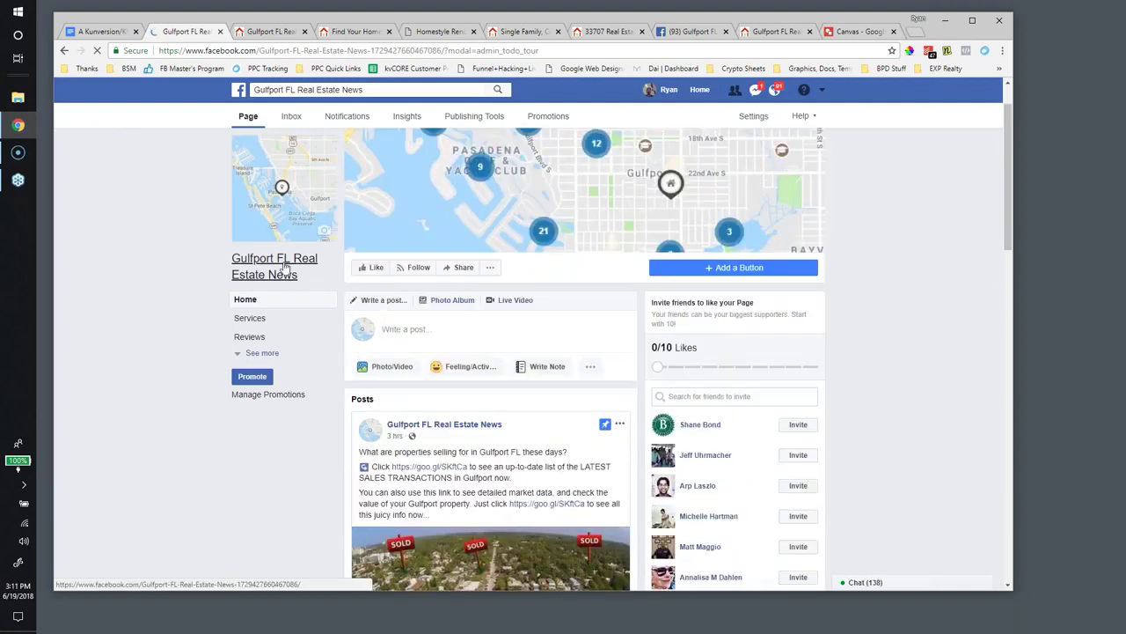
{"action": "scroll", "coordinate": [283, 216], "scroll_direction": "up", "scroll_amount": 1}
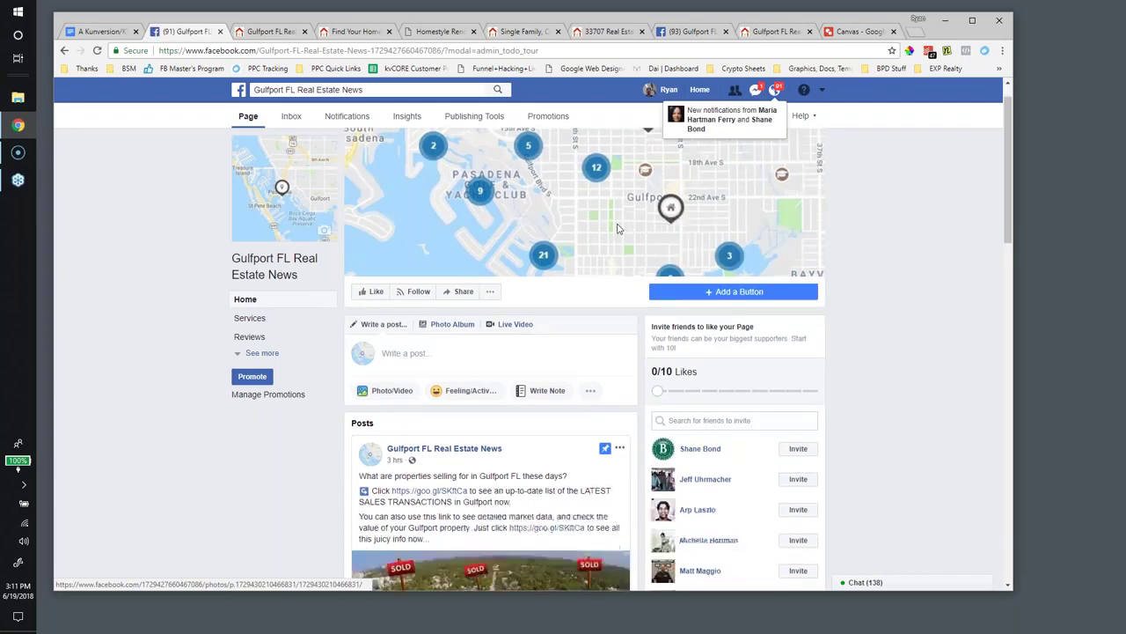
{"action": "scroll", "coordinate": [495, 209], "scroll_direction": "down", "scroll_amount": 3}
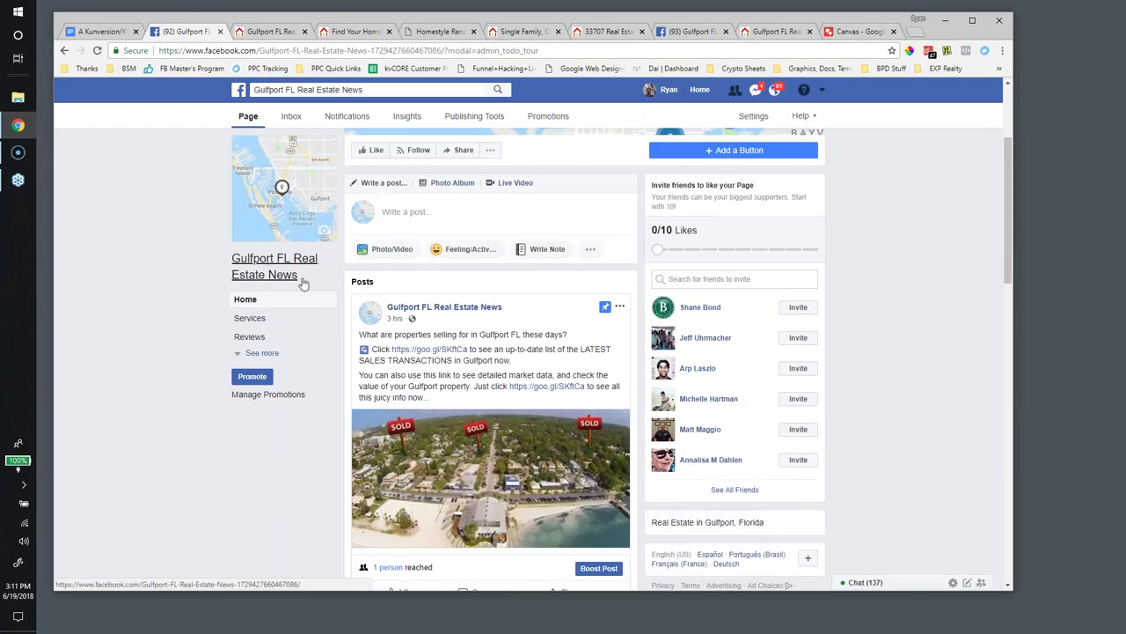
{"action": "scroll", "coordinate": [378, 280], "scroll_direction": "down", "scroll_amount": 1}
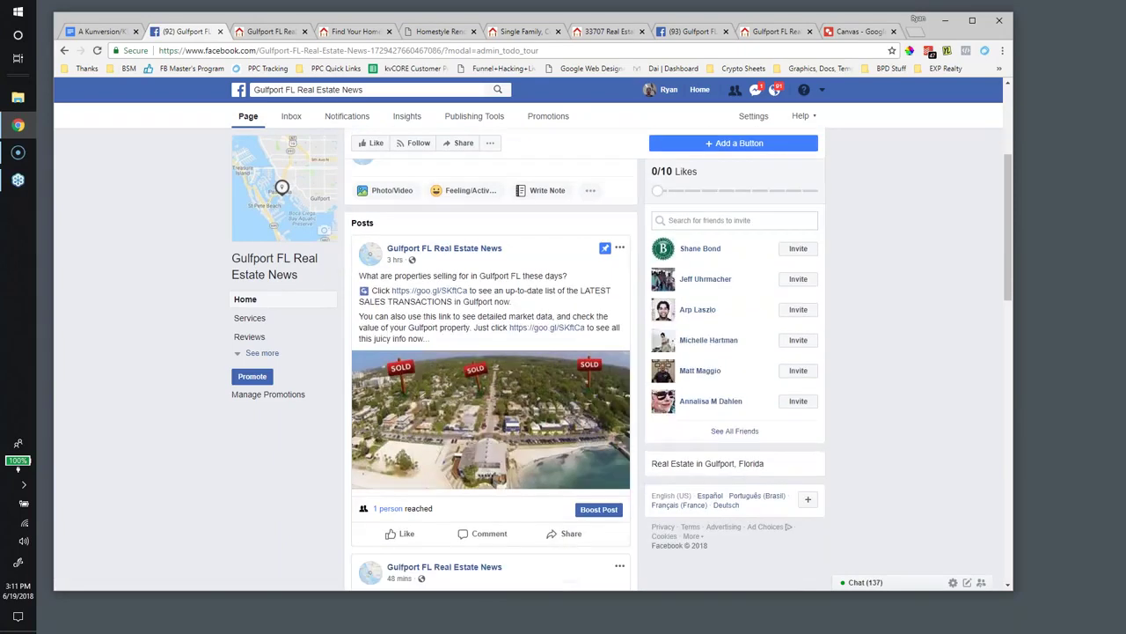
{"action": "scroll", "coordinate": [433, 279], "scroll_direction": "down", "scroll_amount": 2}
{"action": "scroll", "coordinate": [476, 302], "scroll_direction": "up", "scroll_amount": 2}
Go back to the outline, highlight "Engagement or Click Campaign", and open the "Example Pinned Post for Engagement Ad" link.
{"action": "left_click", "coordinate": [95, 33]}
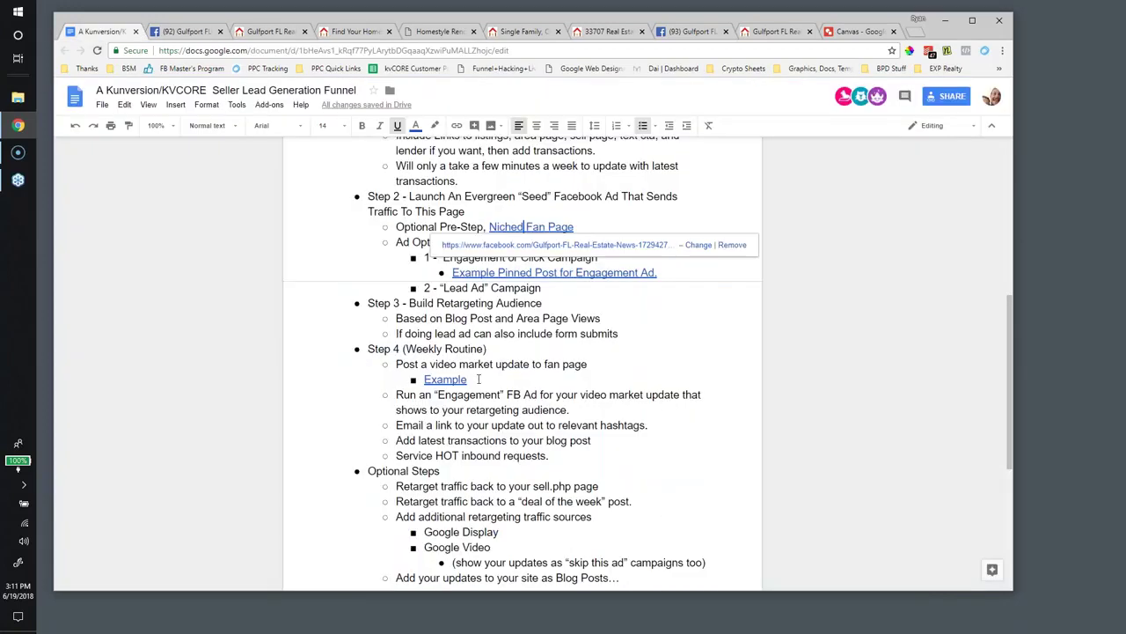
{"action": "left_click", "coordinate": [350, 241]}
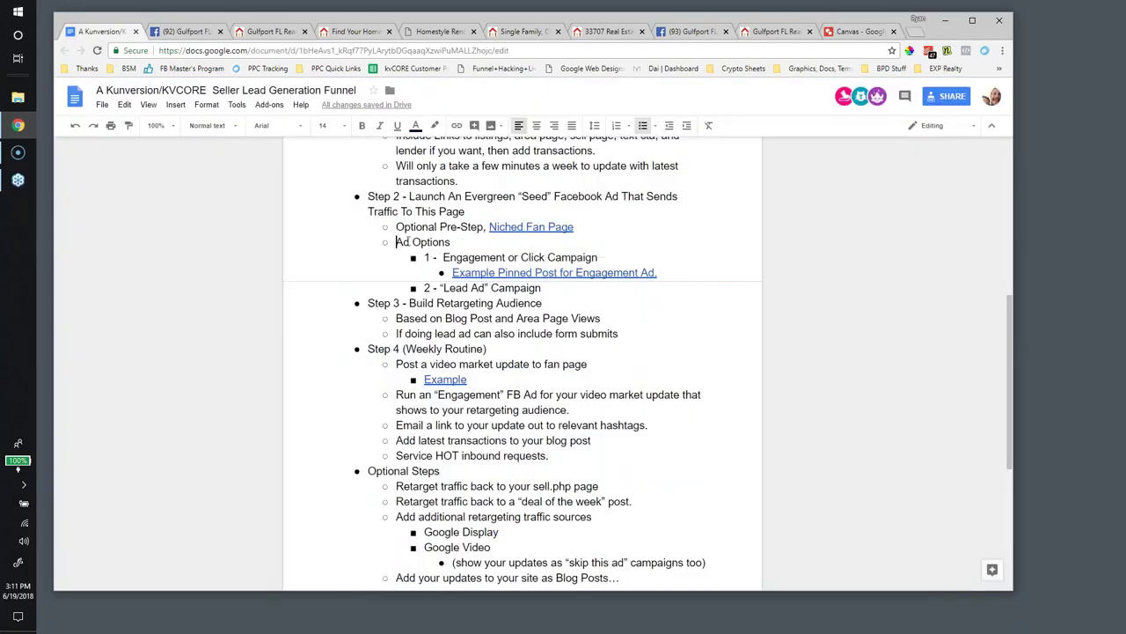
{"action": "left_click_drag", "start_coordinate": [442, 257], "coordinate": [598, 258]}
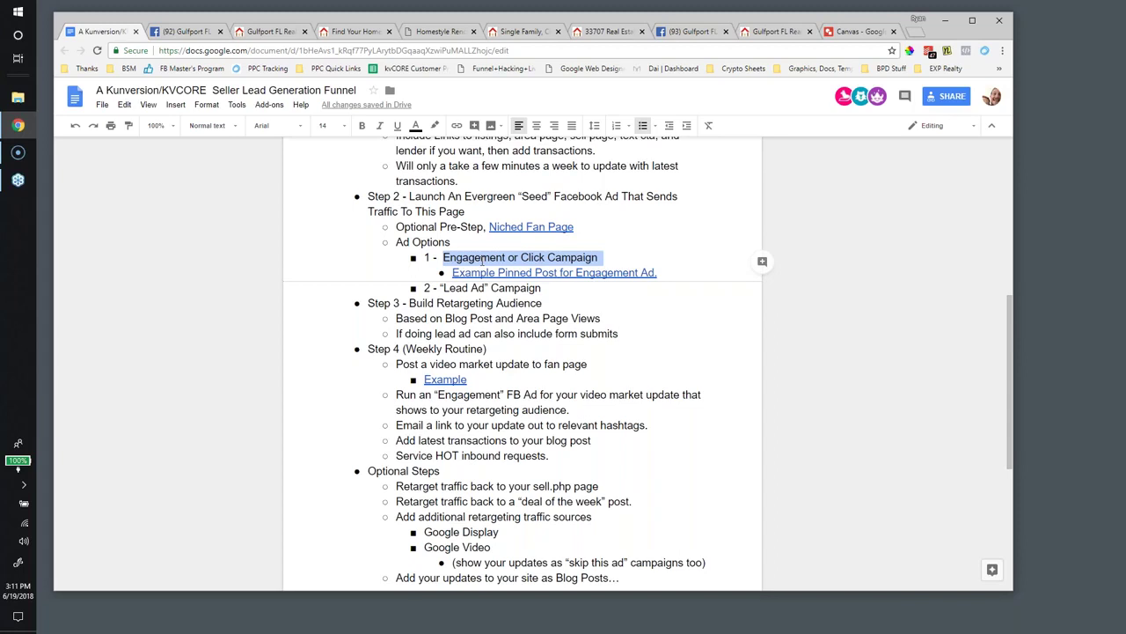
{"action": "left_click", "coordinate": [487, 275]}
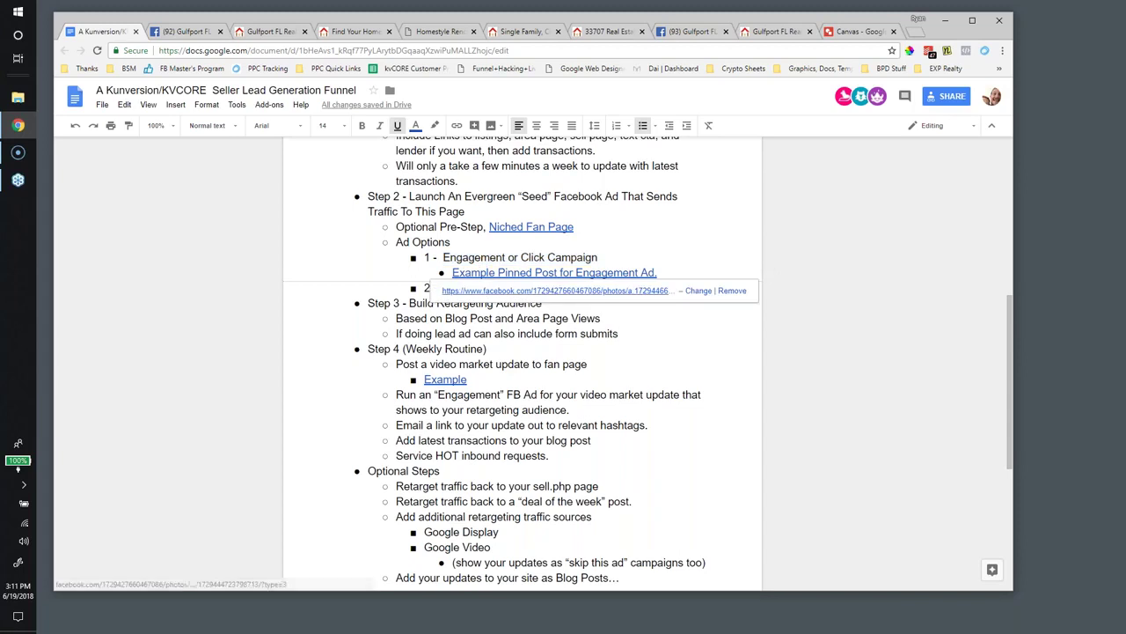
{"action": "left_click", "coordinate": [493, 290]}
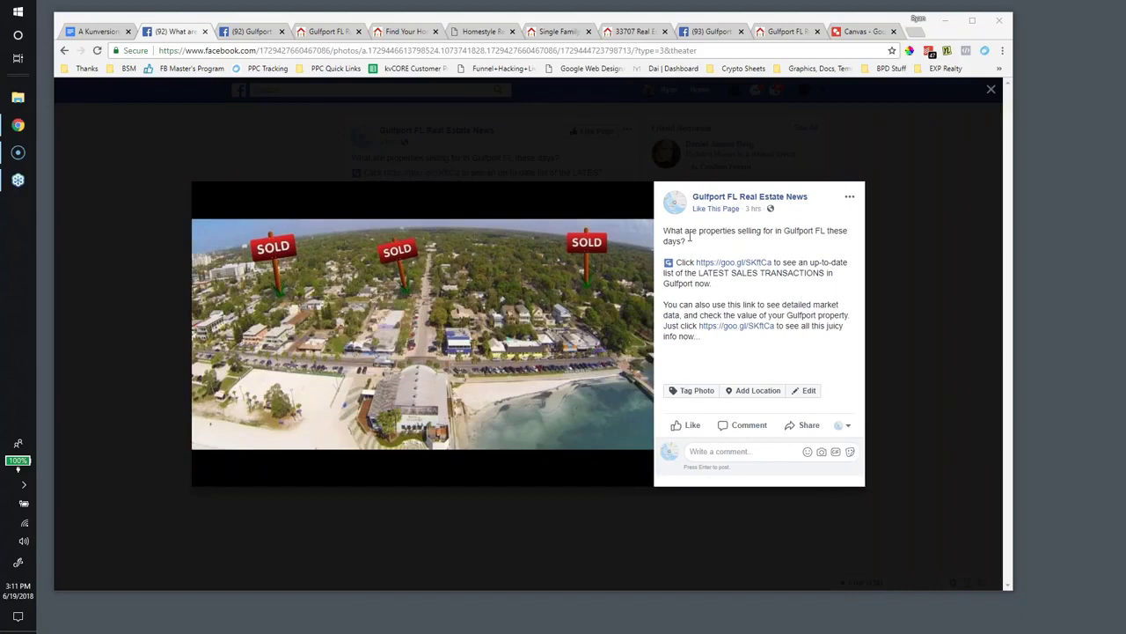
Highlight the pinned post's text, including the latest sales transactions line and the paragraph on market data and property value.
{"action": "mouse_move", "coordinate": [690, 239]}
{"action": "left_mouse_down"}
{"action": "mouse_move", "coordinate": [665, 233]}
{"action": "mouse_move", "coordinate": [684, 246]}
{"action": "left_mouse_up"}
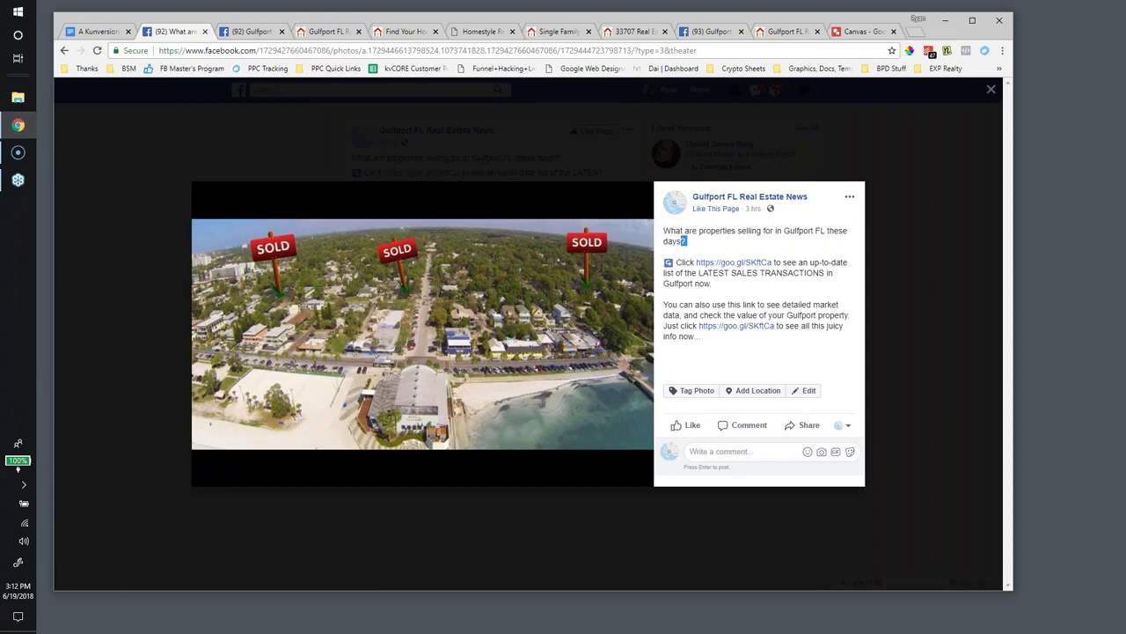
{"action": "left_click_drag", "start_coordinate": [701, 273], "coordinate": [728, 288]}
{"action": "left_click", "coordinate": [742, 295]}
{"action": "left_click_drag", "start_coordinate": [666, 305], "coordinate": [769, 315]}
{"action": "left_click_drag", "start_coordinate": [816, 317], "coordinate": [754, 355]}
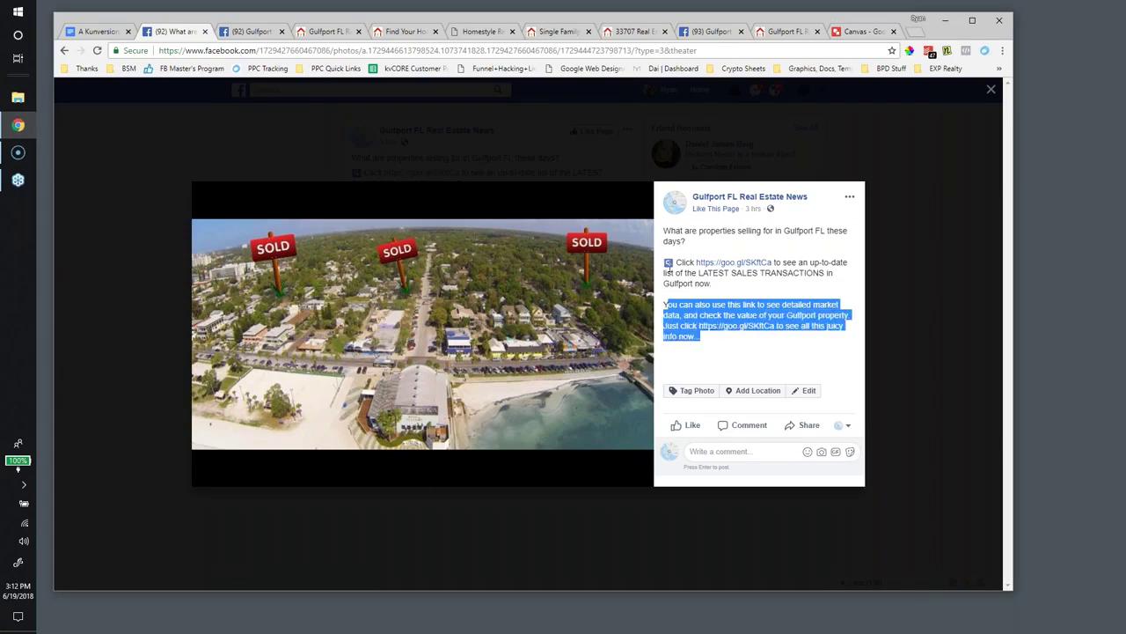
{"action": "left_click", "coordinate": [751, 368]}
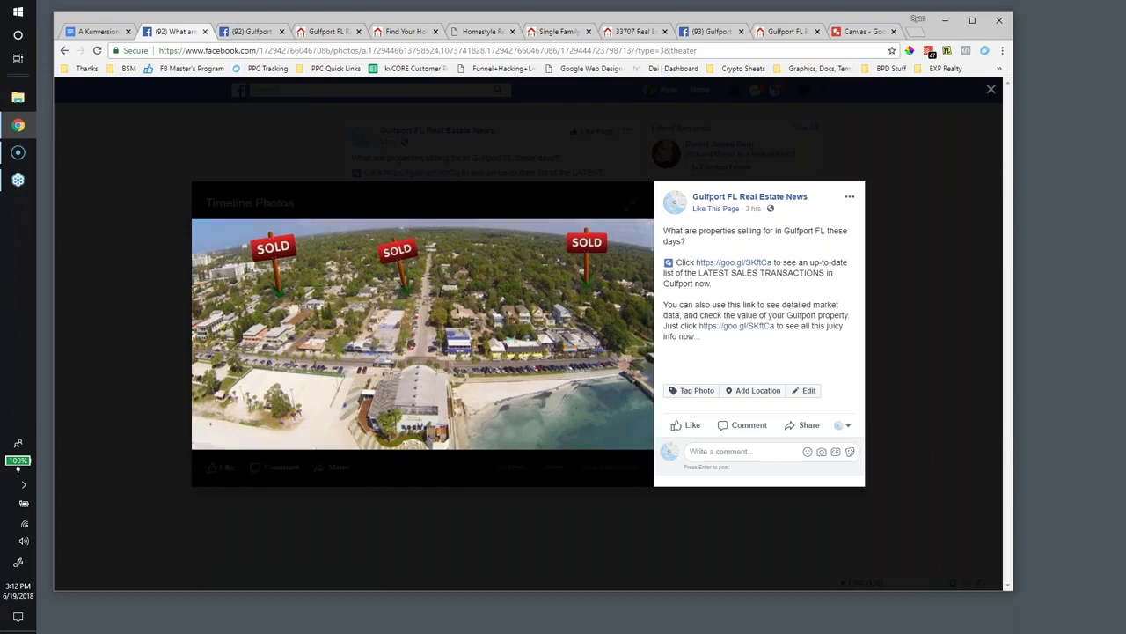
Load the bookmarked Ads Manager in the browser tab that holds the home value page.
{"action": "left_click", "coordinate": [188, 521]}
{"action": "left_click", "coordinate": [249, 33]}
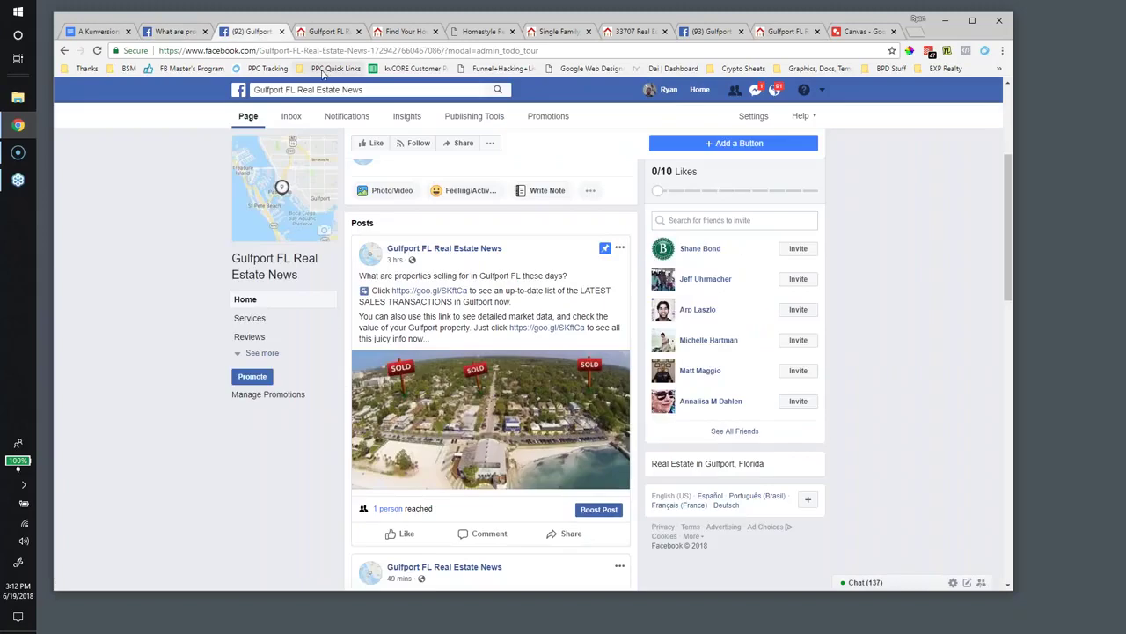
{"action": "left_click", "coordinate": [325, 32]}
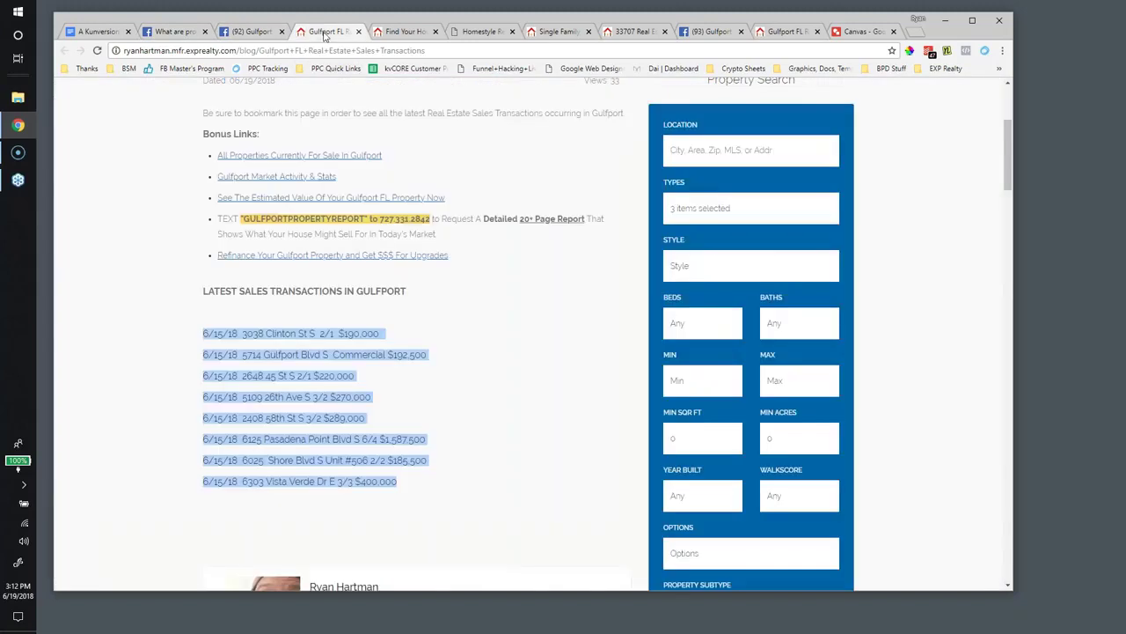
{"action": "left_click", "coordinate": [403, 32]}
{"action": "left_click", "coordinate": [334, 68]}
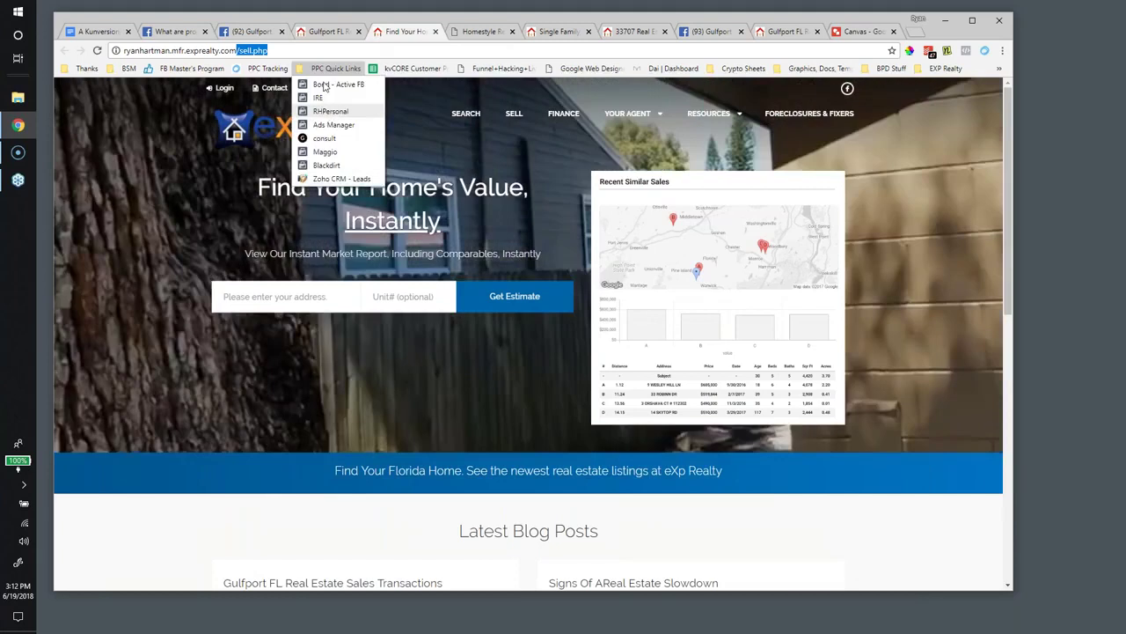
{"action": "left_click", "coordinate": [333, 124]}
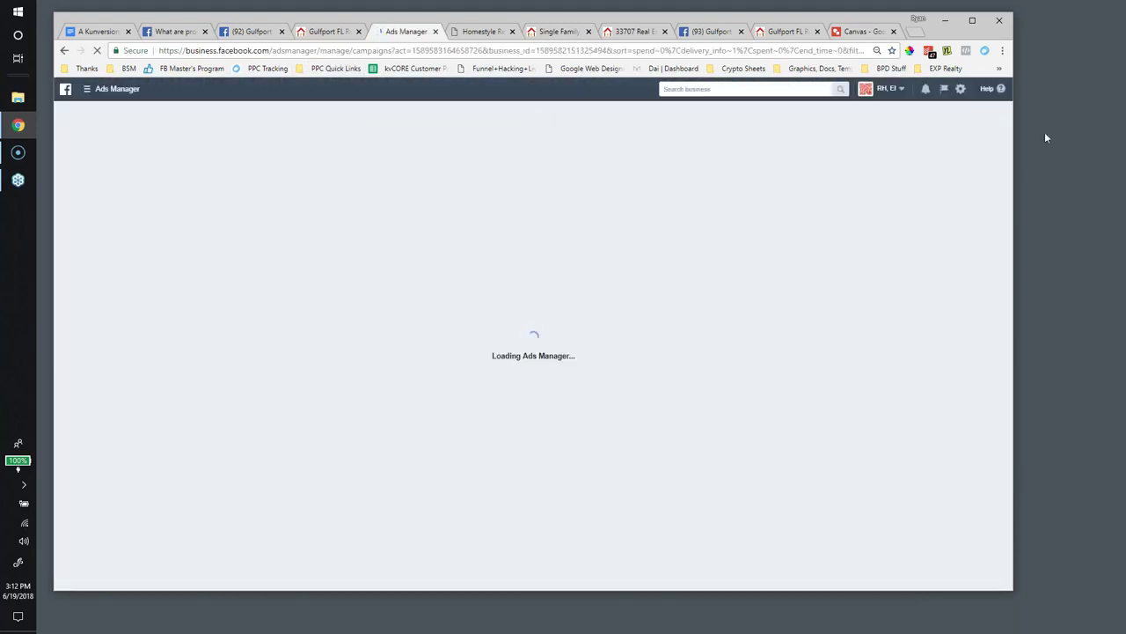
{"action": "left_click", "coordinate": [1038, 115]}
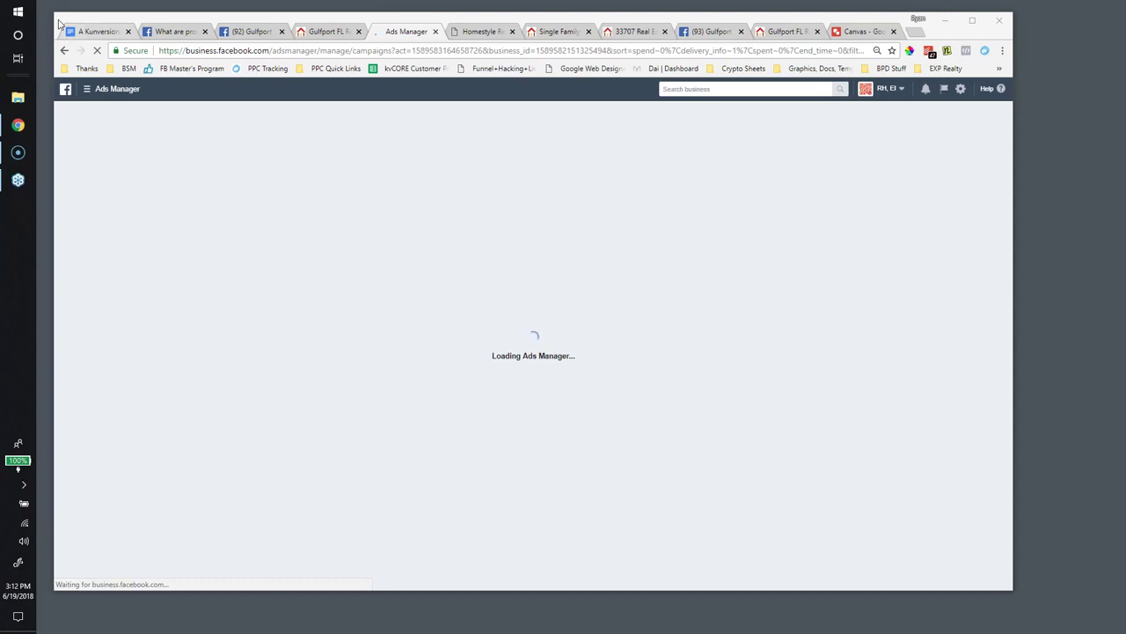
Return to the loaded Ads Manager and start a new campaign with the Engagement objective.
{"action": "left_click", "coordinate": [95, 34]}
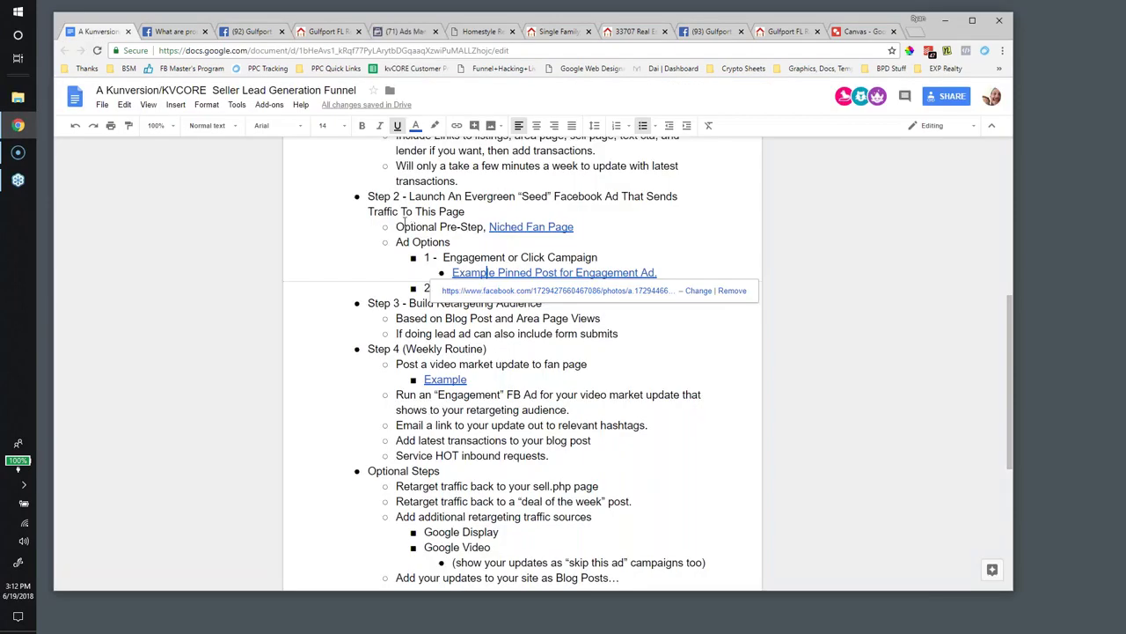
{"action": "left_click", "coordinate": [256, 35]}
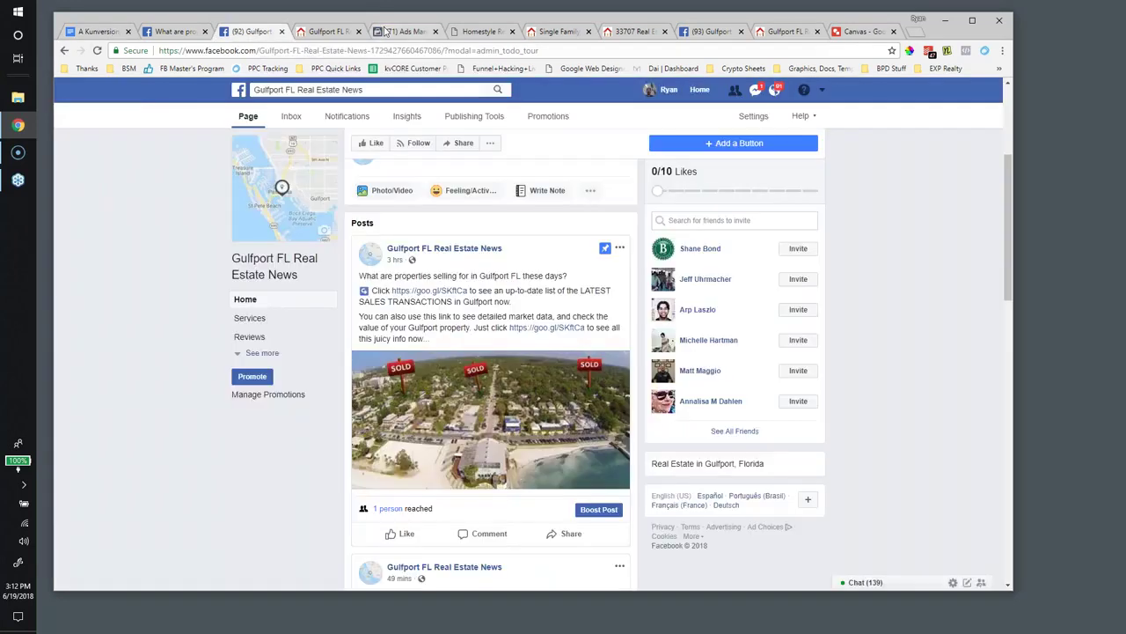
{"action": "left_click", "coordinate": [384, 32]}
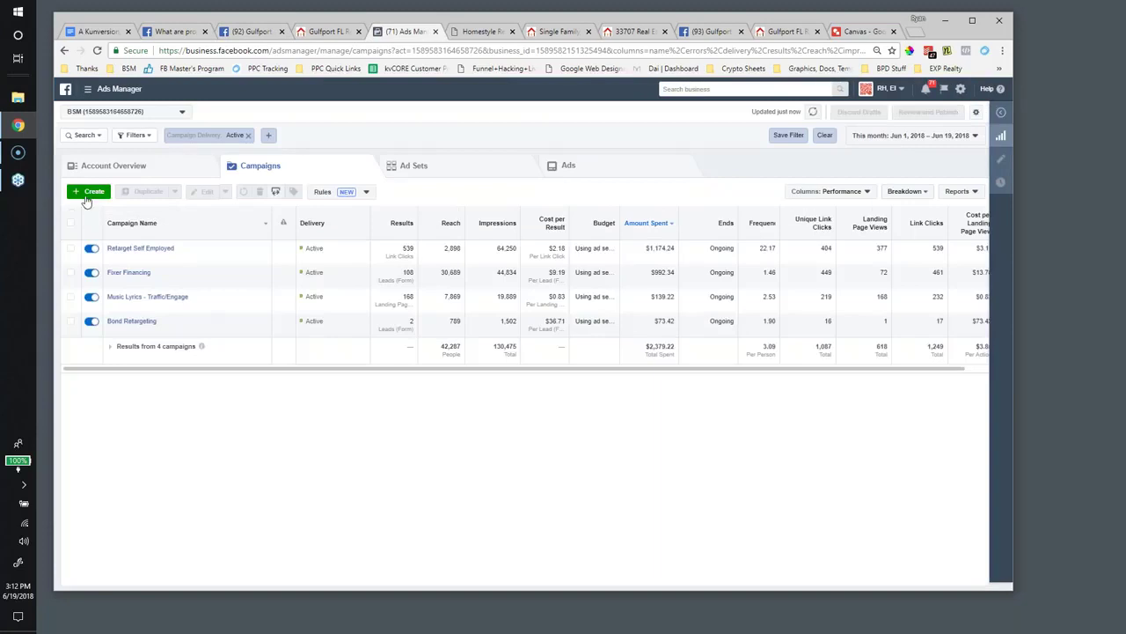
{"action": "left_click", "coordinate": [88, 193]}
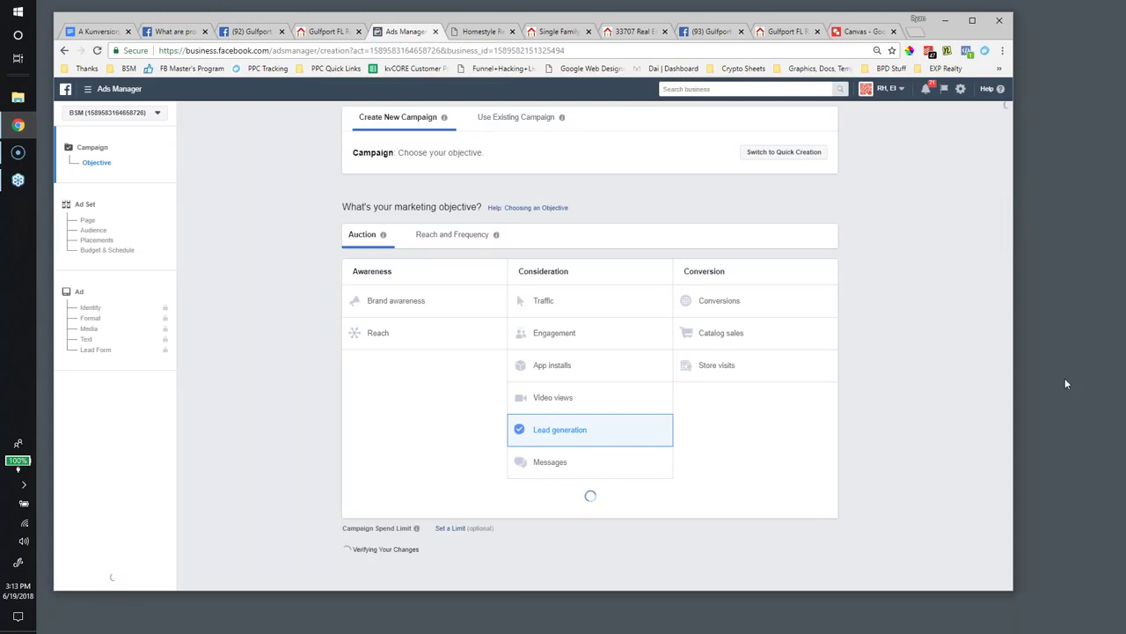
{"action": "left_click", "coordinate": [1082, 336]}
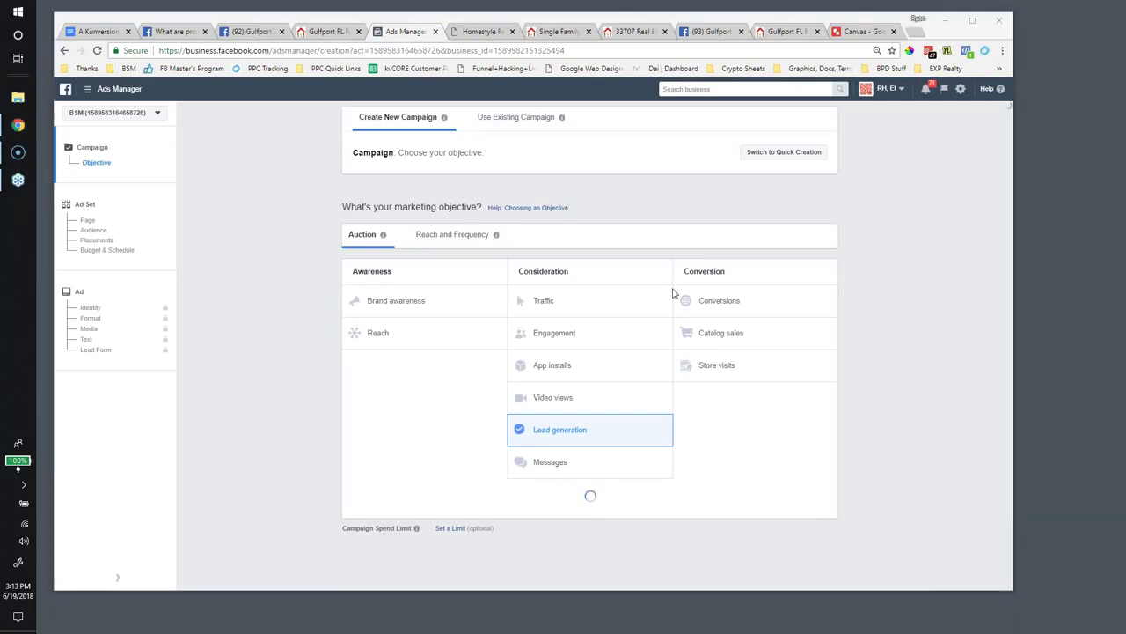
{"action": "left_click", "coordinate": [547, 337]}
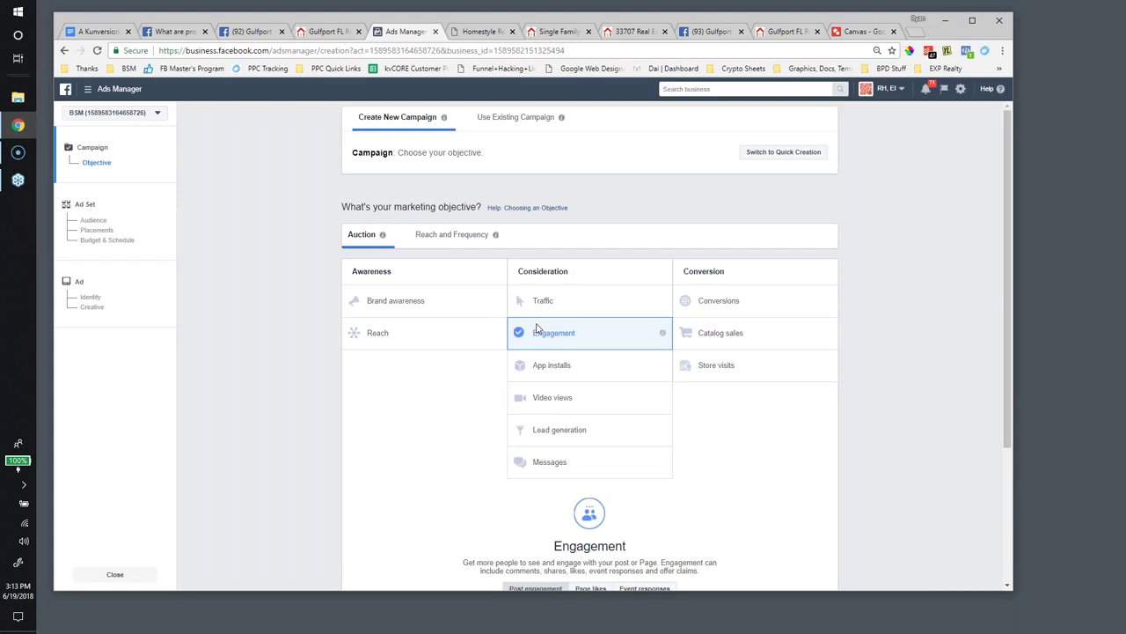
Name the post engagement campaign "Gulfport FL Sales Transactions" and continue to its ad set.
{"action": "scroll", "coordinate": [541, 330], "scroll_direction": "down", "scroll_amount": 1}
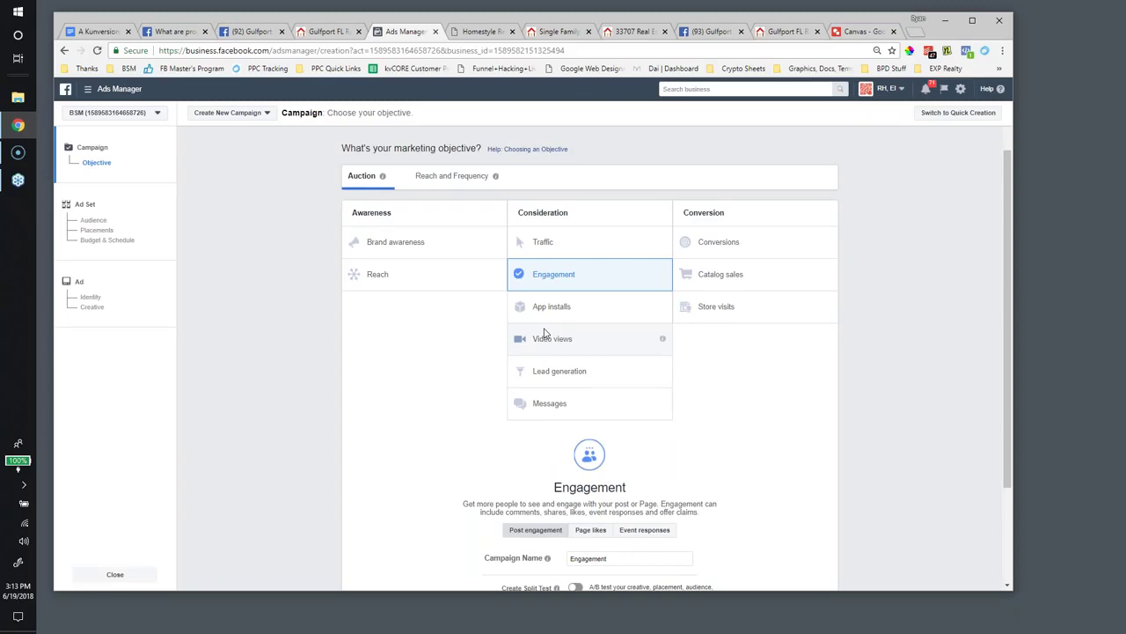
{"action": "scroll", "coordinate": [541, 332], "scroll_direction": "down", "scroll_amount": 3}
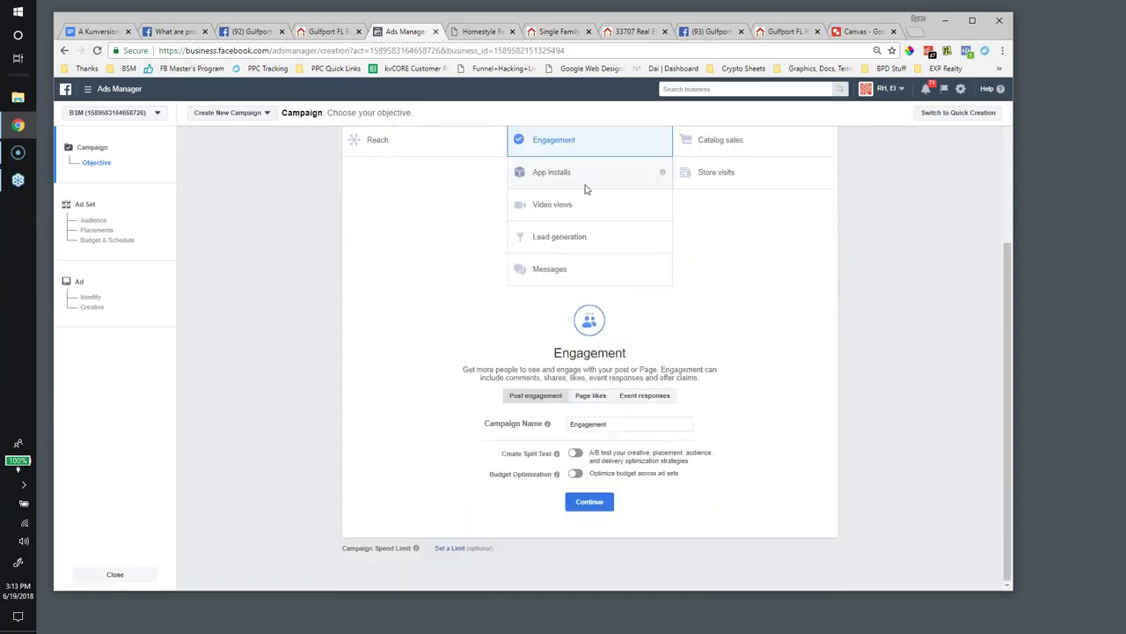
{"action": "scroll", "coordinate": [575, 229], "scroll_direction": "up", "scroll_amount": 2}
{"action": "scroll", "coordinate": [568, 218], "scroll_direction": "down", "scroll_amount": 2}
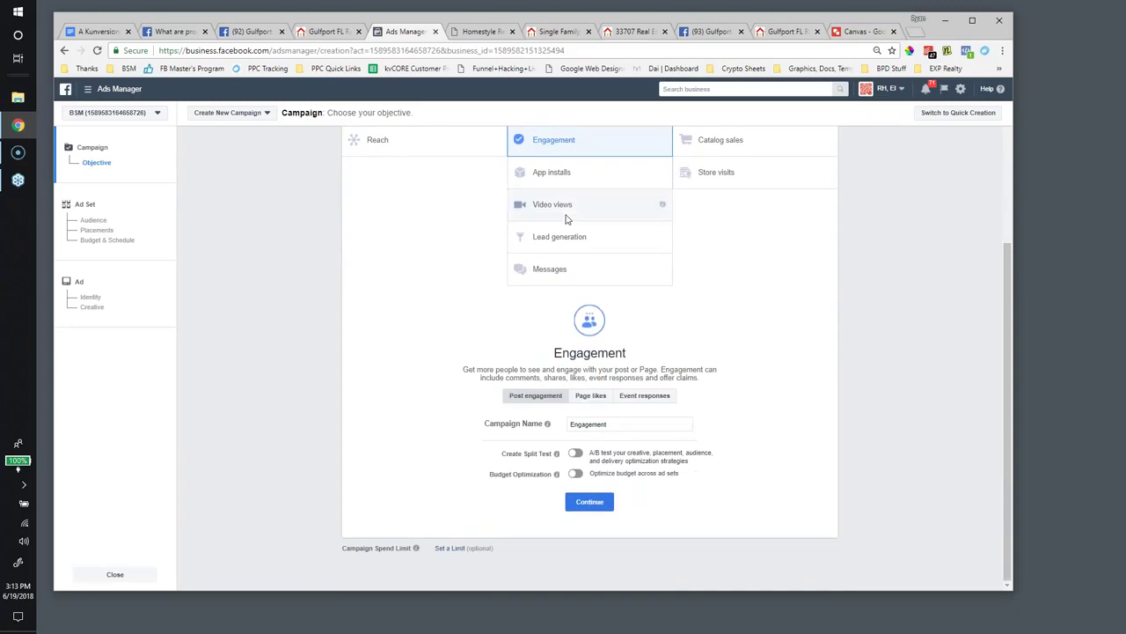
{"action": "left_click_drag", "start_coordinate": [619, 428], "coordinate": [570, 429]}
{"action": "type", "text": "BPlfport FL Sales Transactions"}
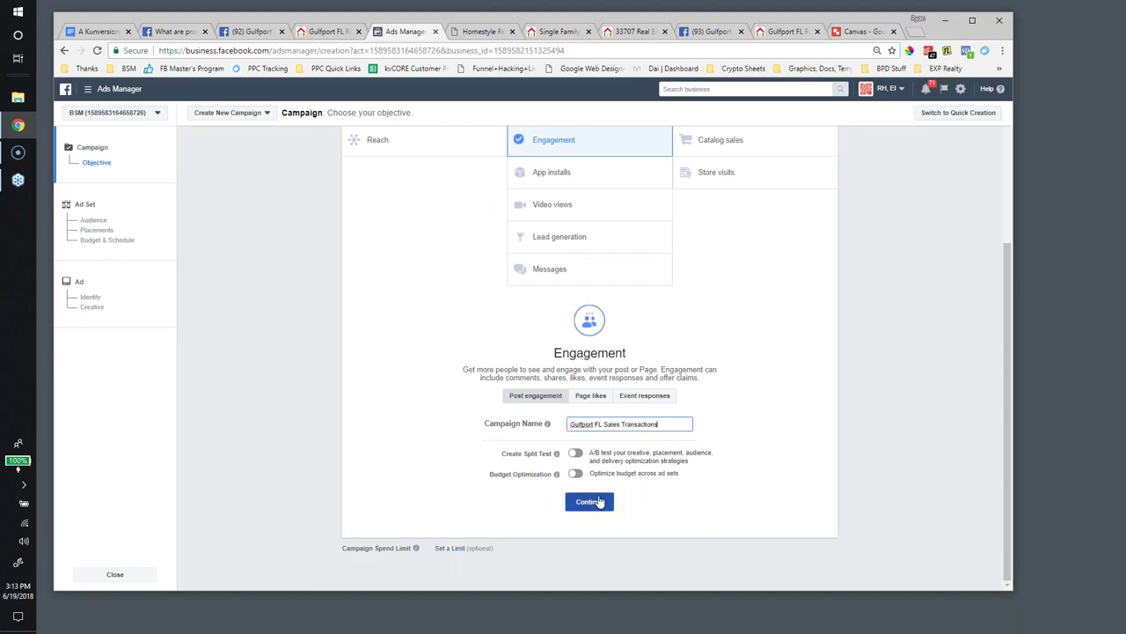
{"action": "left_click", "coordinate": [598, 502]}
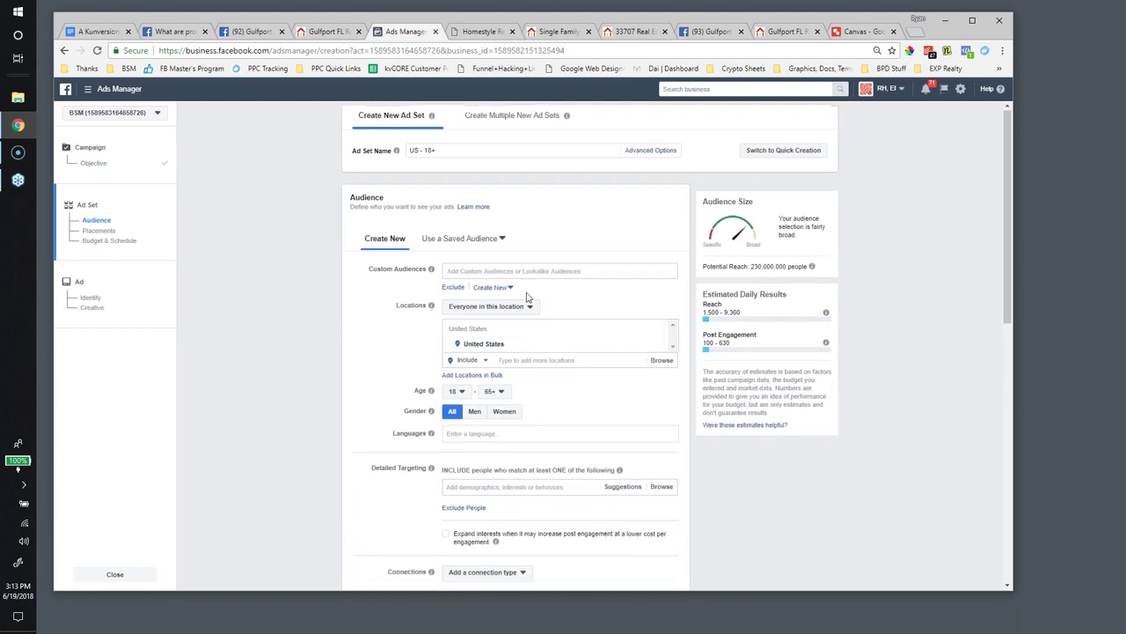
Set the audience location to the city of Gulfport, Florida, in place of the United States.
{"action": "scroll", "coordinate": [528, 297], "scroll_direction": "down", "scroll_amount": 1}
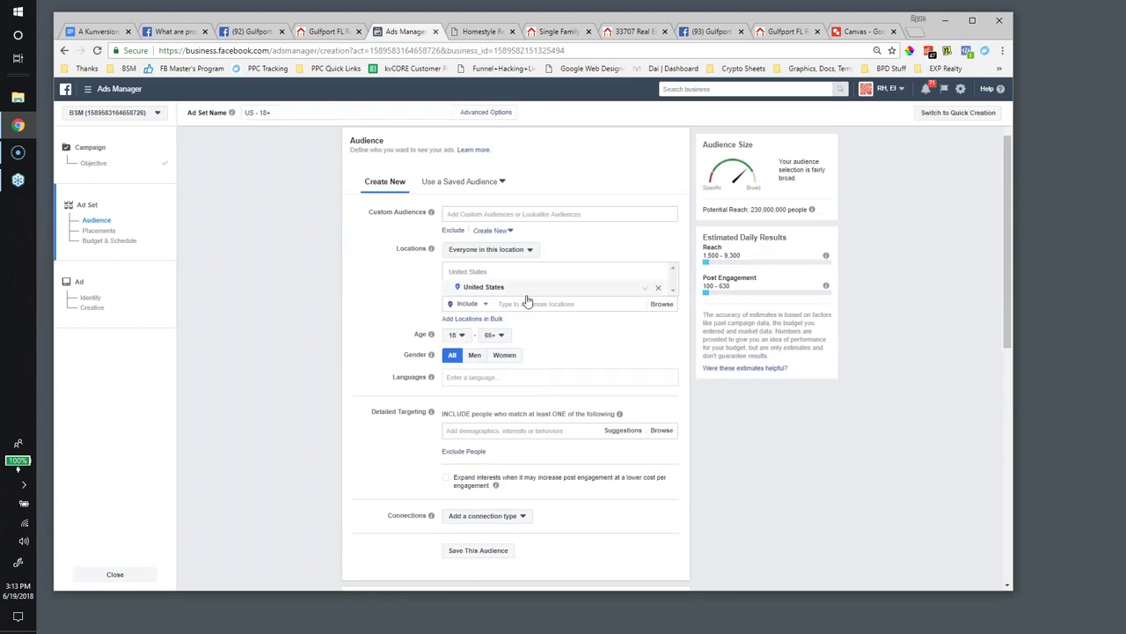
{"action": "left_click", "coordinate": [531, 302]}
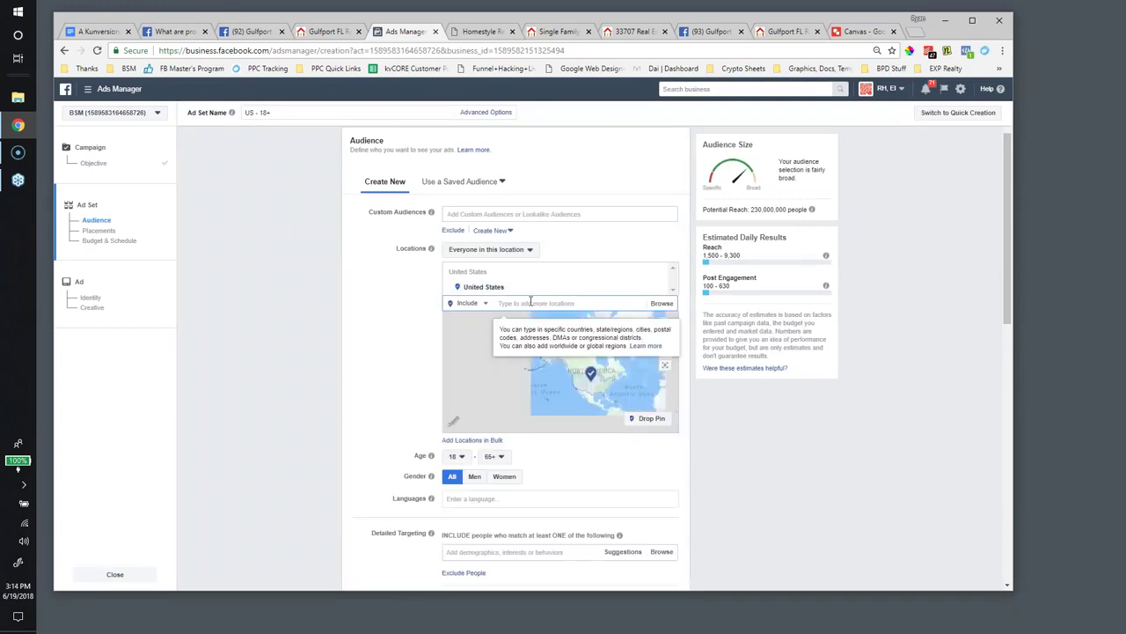
{"action": "type", "text": "gulfport"}
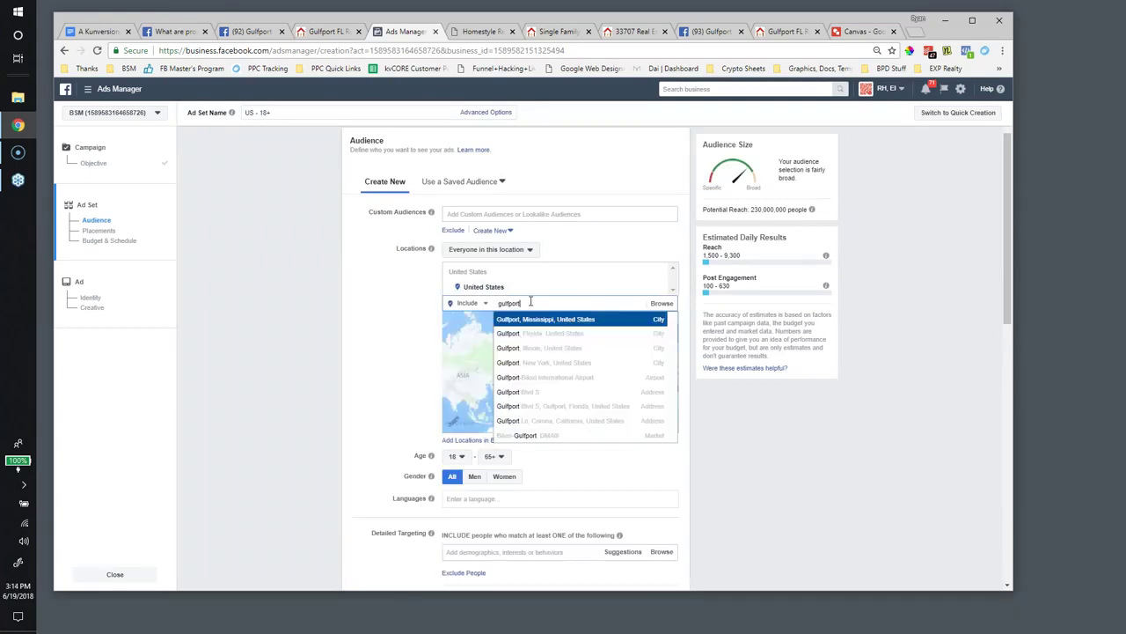
{"action": "left_click", "coordinate": [528, 334]}
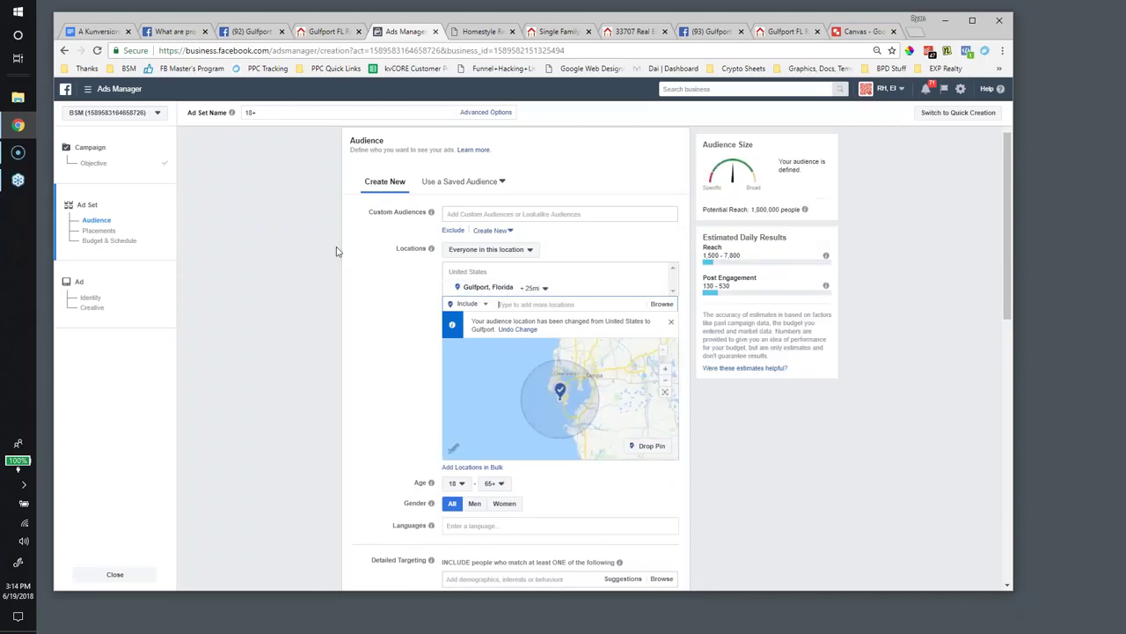
Limit the location targeting to people who live in this location and restrict Gulfport to the current city only.
{"action": "left_click", "coordinate": [495, 250]}
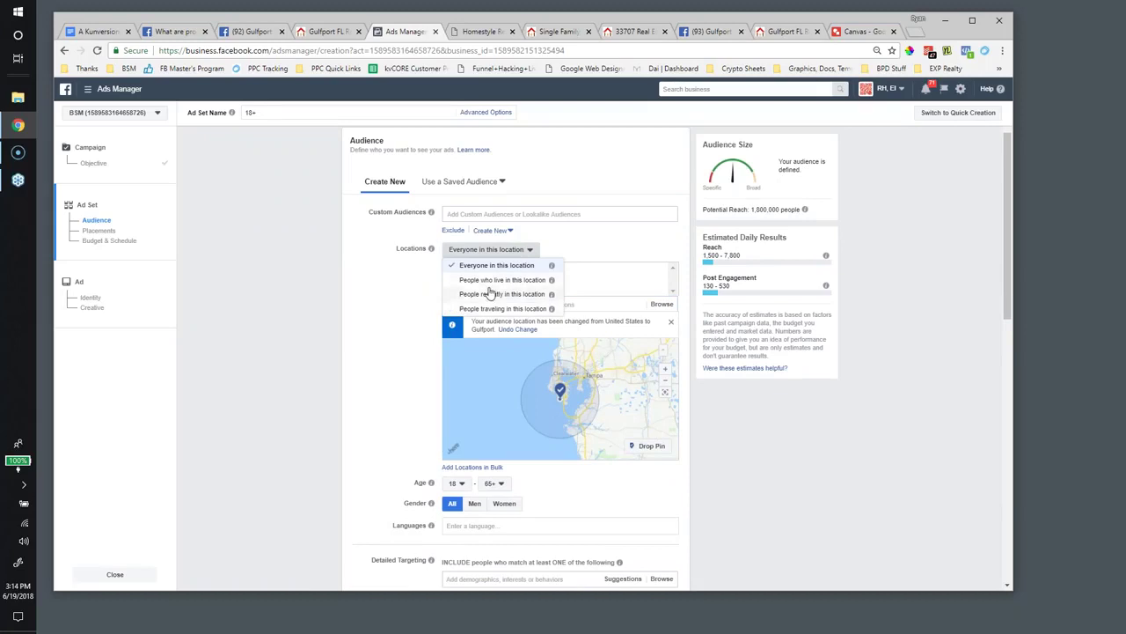
{"action": "left_click", "coordinate": [490, 280]}
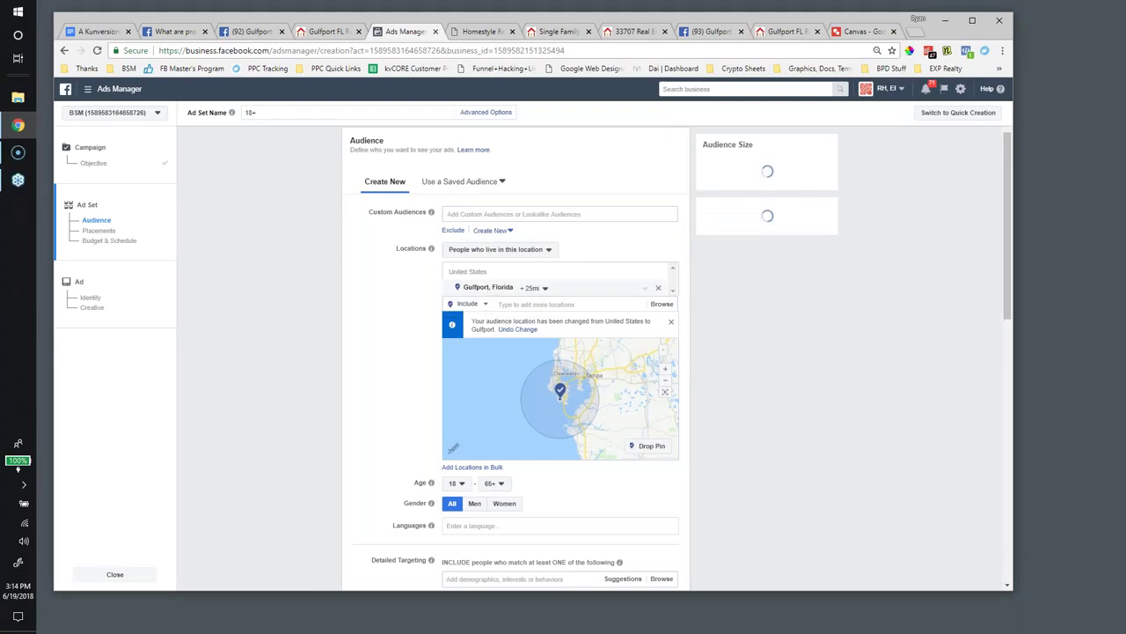
{"action": "left_click", "coordinate": [534, 288]}
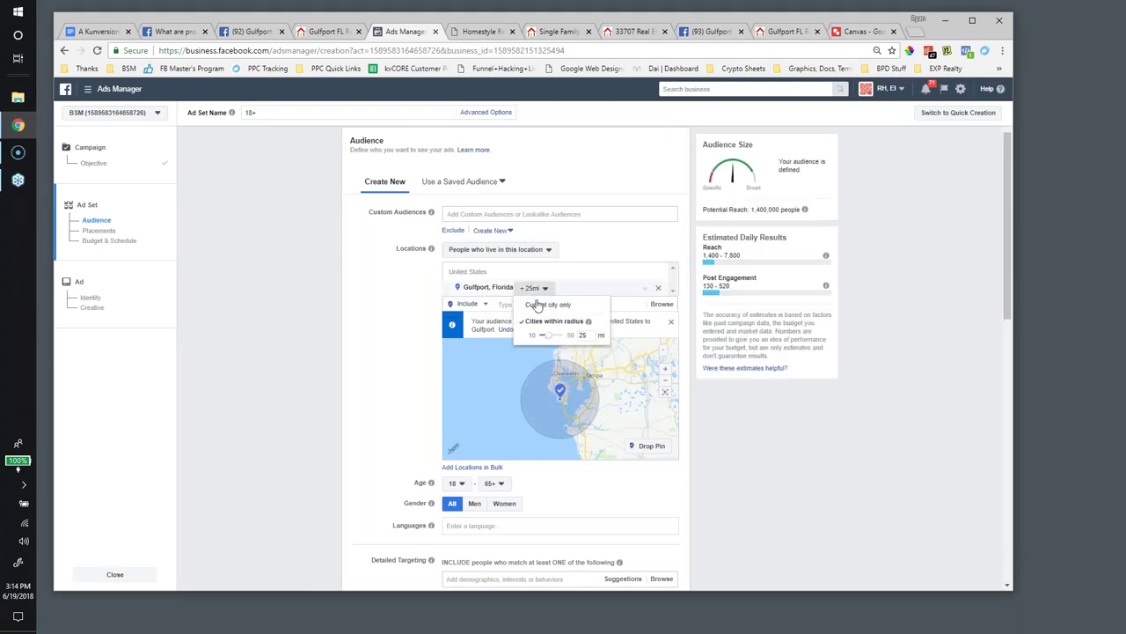
{"action": "left_click_drag", "start_coordinate": [548, 335], "coordinate": [539, 335]}
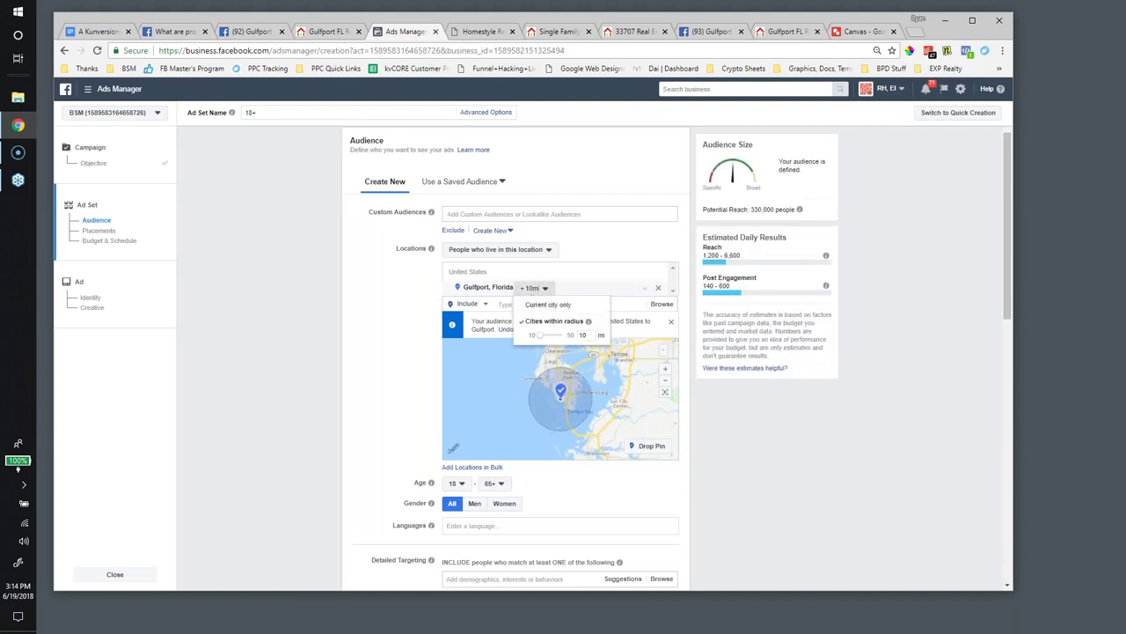
{"action": "left_click", "coordinate": [545, 306]}
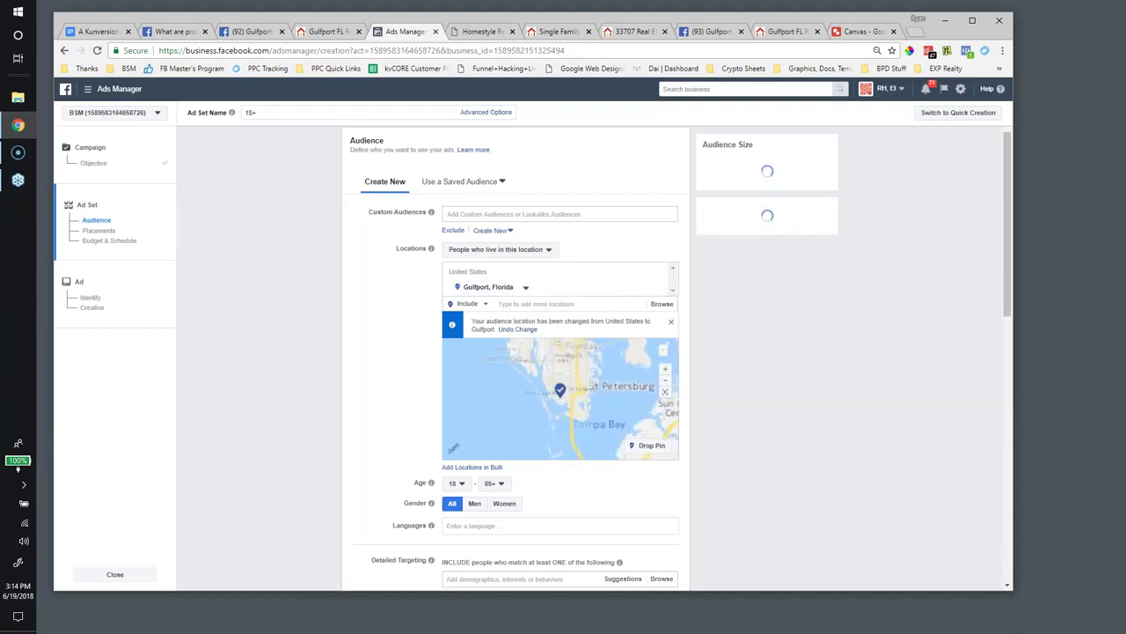
Set the audience's minimum age to 30 and check the maximum age options.
{"action": "scroll", "coordinate": [408, 322], "scroll_direction": "down", "scroll_amount": 1}
{"action": "scroll", "coordinate": [407, 322], "scroll_direction": "down", "scroll_amount": 3}
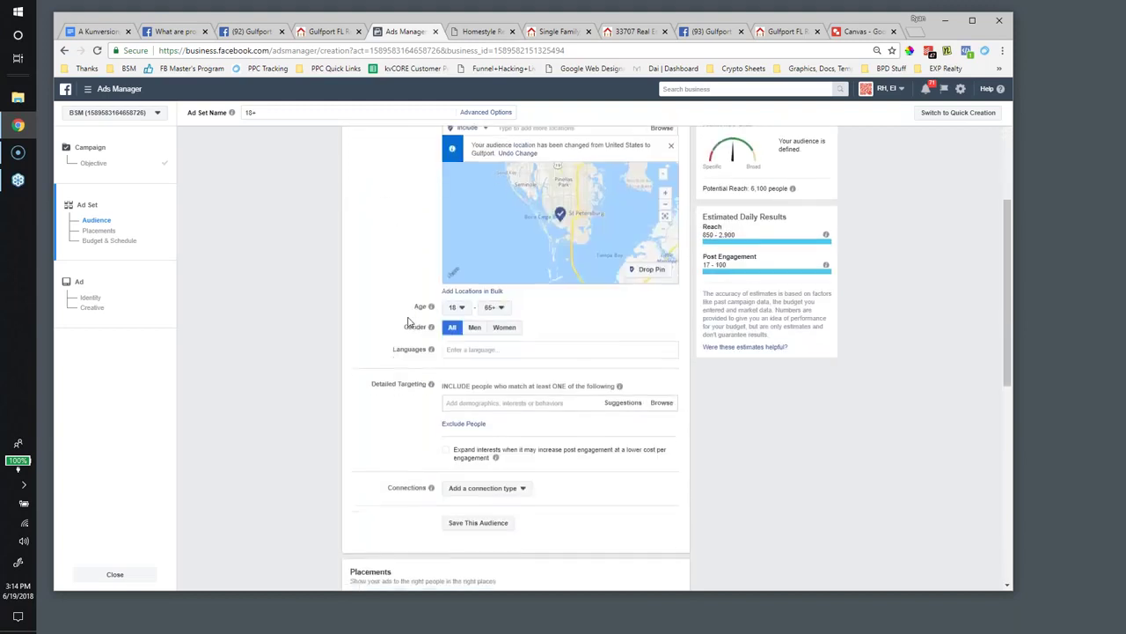
{"action": "mouse_move", "coordinate": [619, 327]}
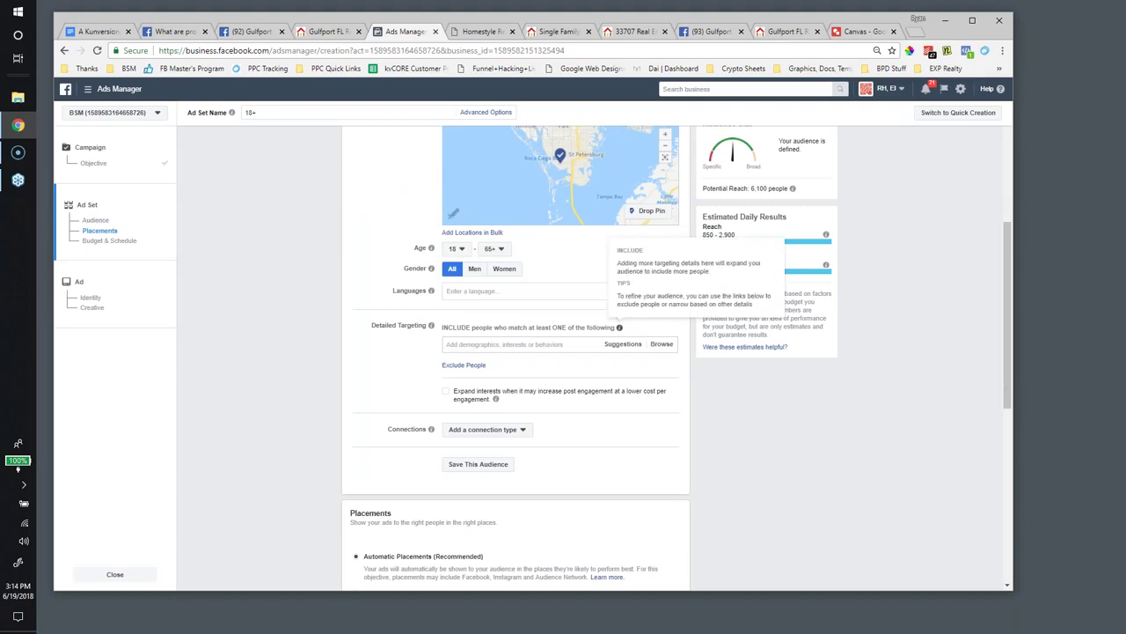
{"action": "left_click", "coordinate": [461, 249]}
{"action": "scroll", "coordinate": [473, 324], "scroll_direction": "down", "scroll_amount": 1}
{"action": "scroll", "coordinate": [473, 323], "scroll_direction": "down", "scroll_amount": 1}
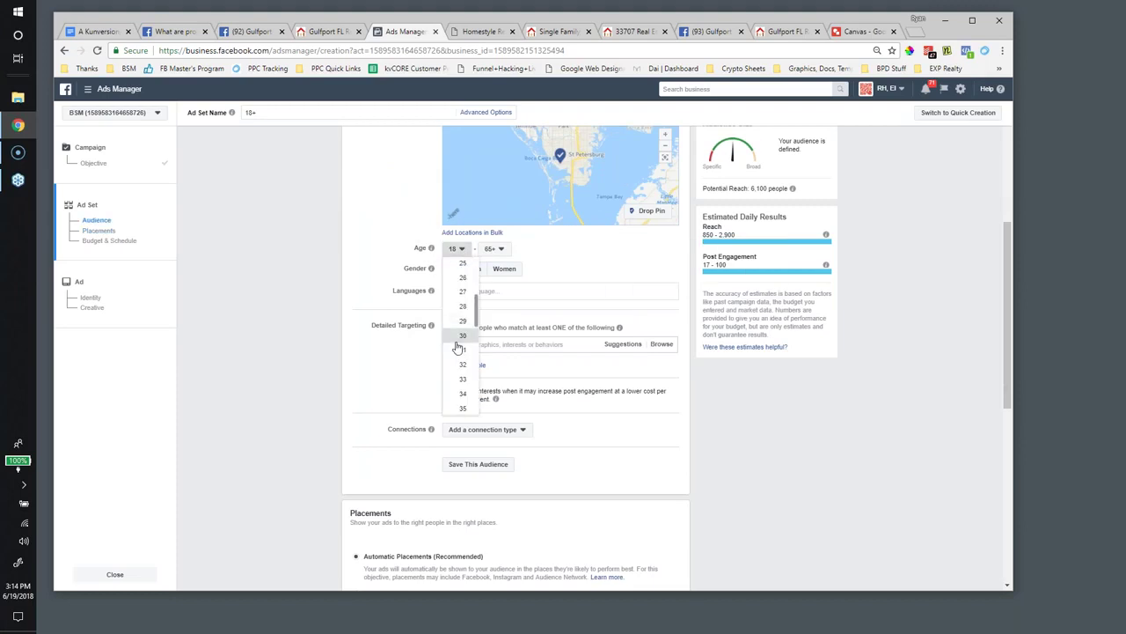
{"action": "left_click", "coordinate": [459, 341]}
{"action": "left_click", "coordinate": [492, 249]}
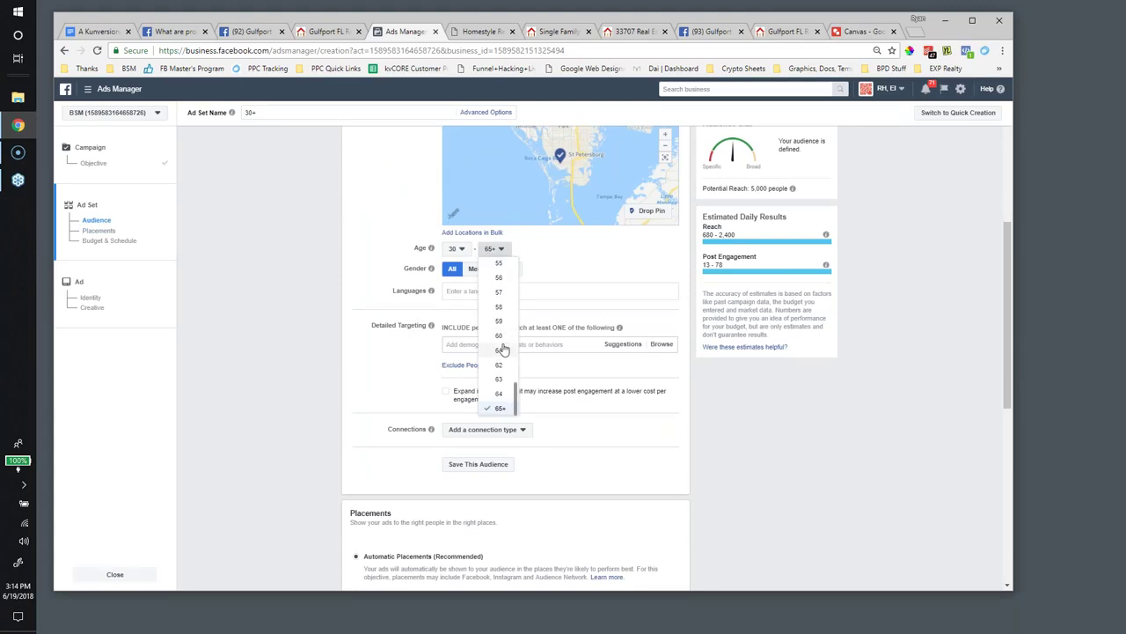
{"action": "left_click", "coordinate": [353, 297]}
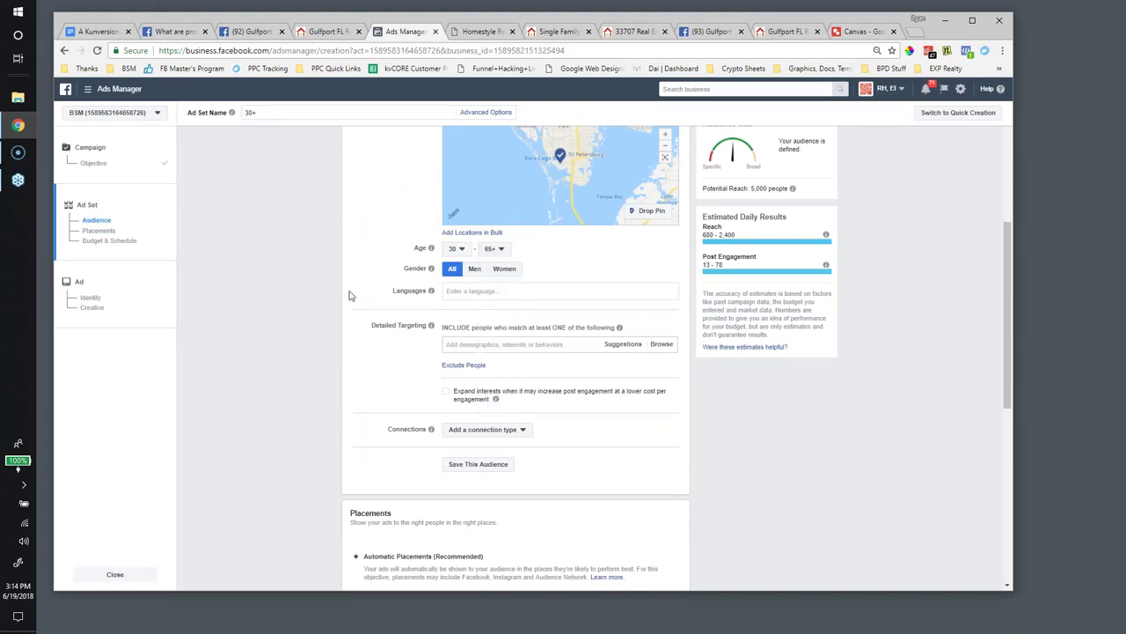
Highlight the Detailed Targeting label and add the Homeowners demographic to the included audience.
{"action": "scroll", "coordinate": [431, 366], "scroll_direction": "down", "scroll_amount": 1}
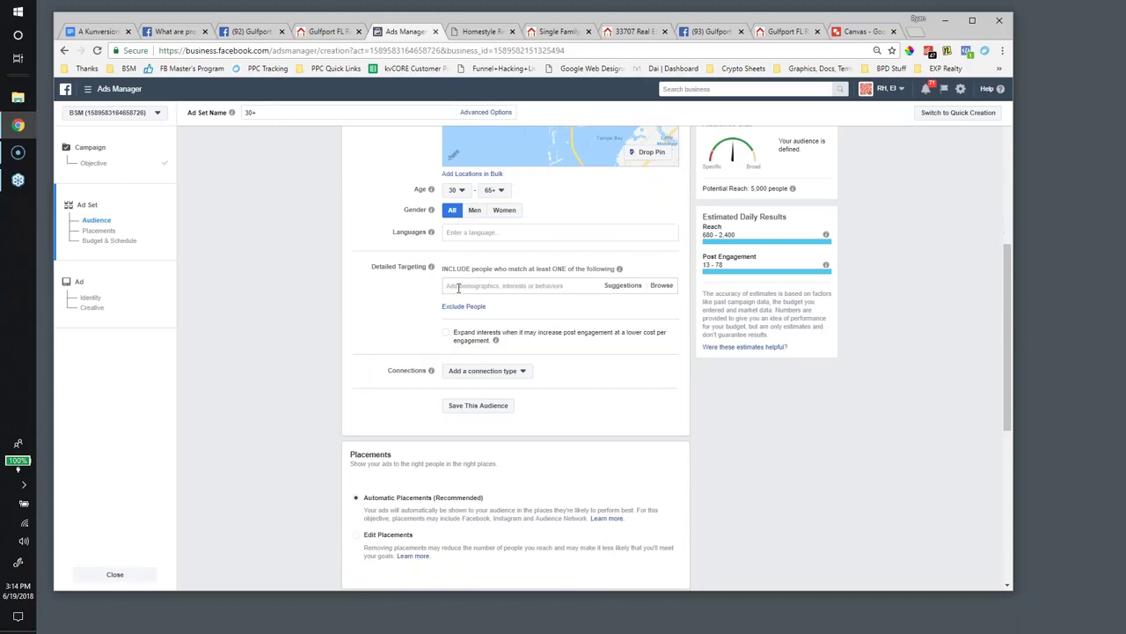
{"action": "left_click_drag", "start_coordinate": [371, 266], "coordinate": [428, 272]}
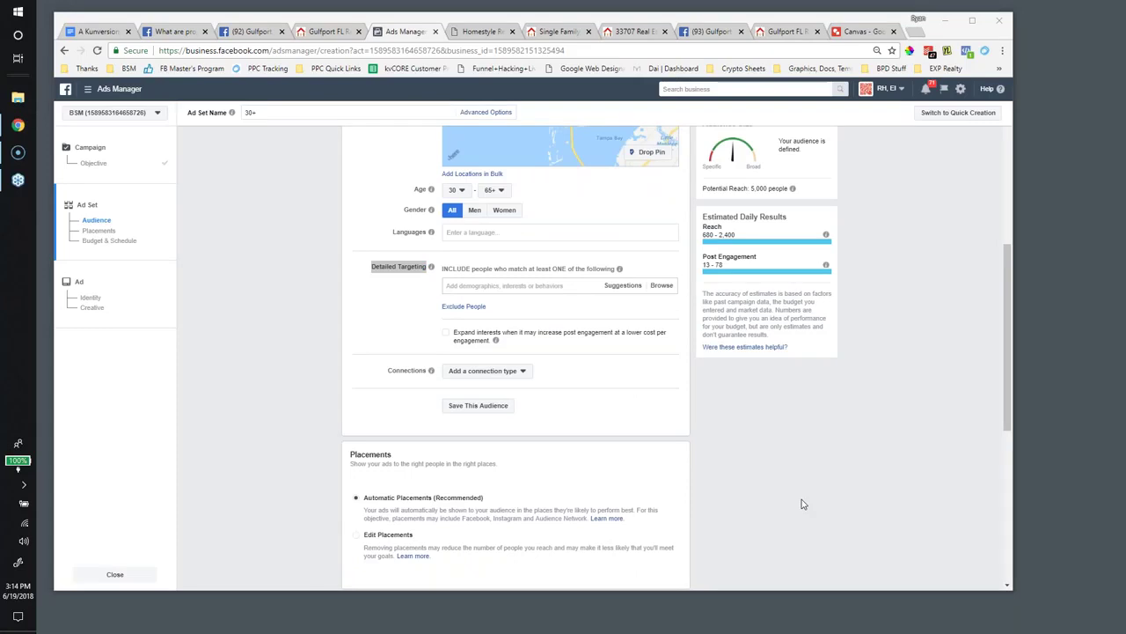
{"action": "left_click", "coordinate": [505, 287]}
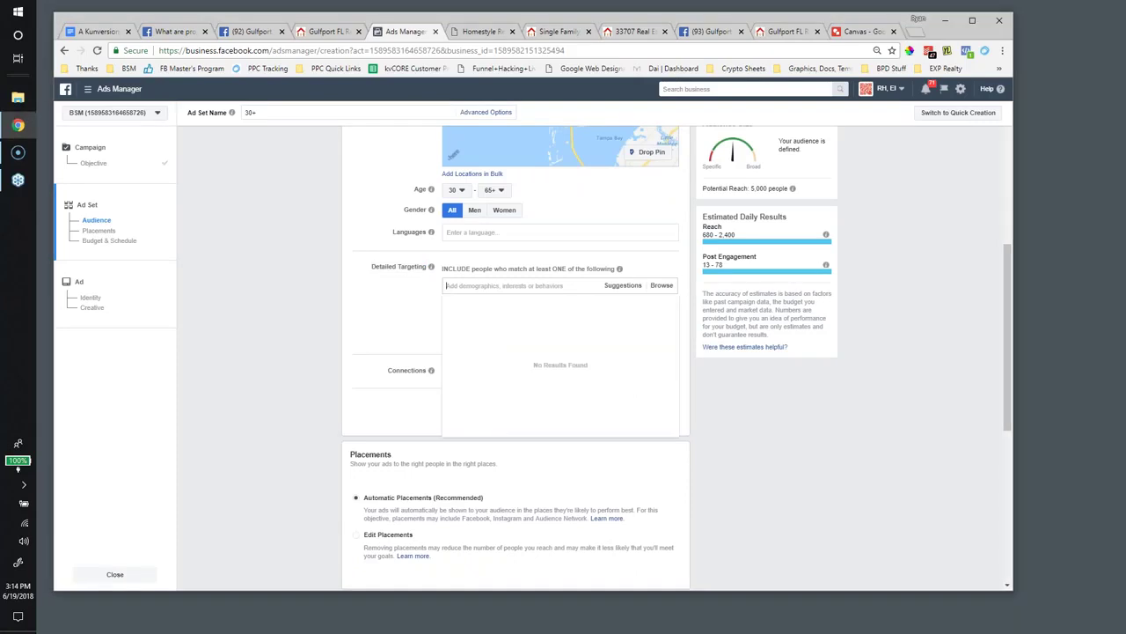
{"action": "type", "text": "Homeowner"}
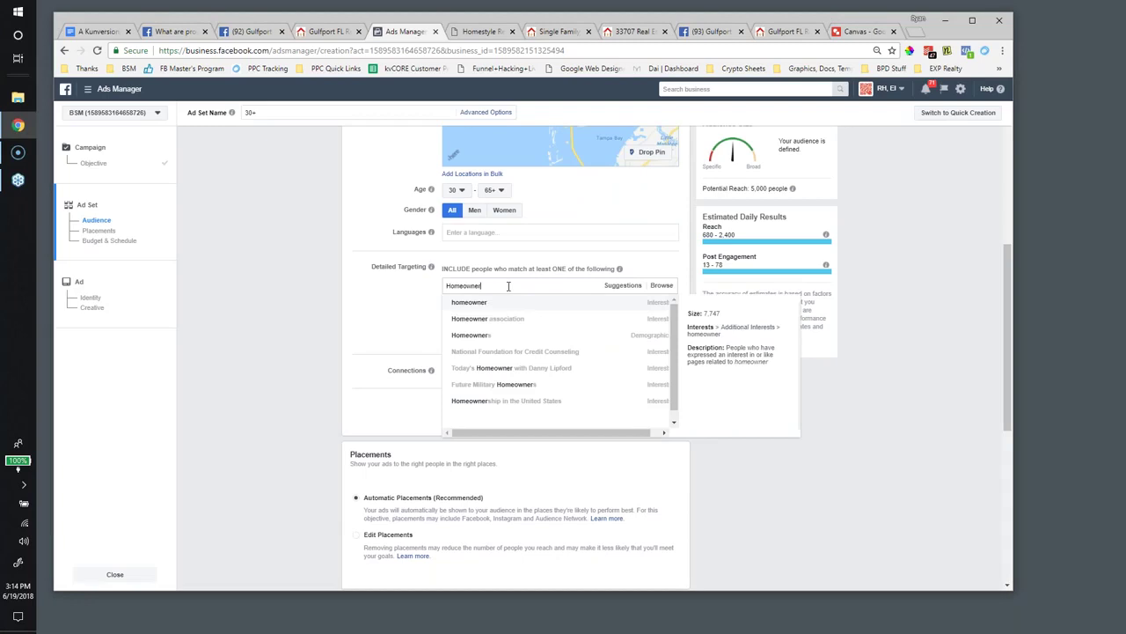
{"action": "left_click", "coordinate": [478, 337]}
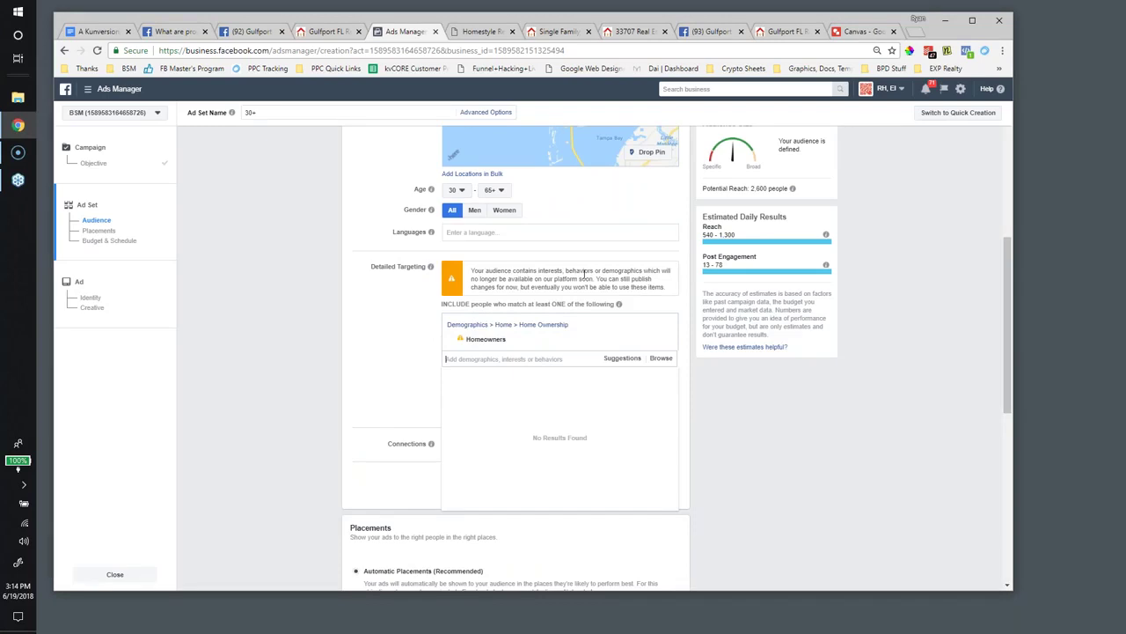
Highlight the notice about targeting items being discontinued, and remove the Homeowners demographic from the audience.
{"action": "left_click_drag", "start_coordinate": [588, 271], "coordinate": [660, 288]}
{"action": "left_click", "coordinate": [373, 327]}
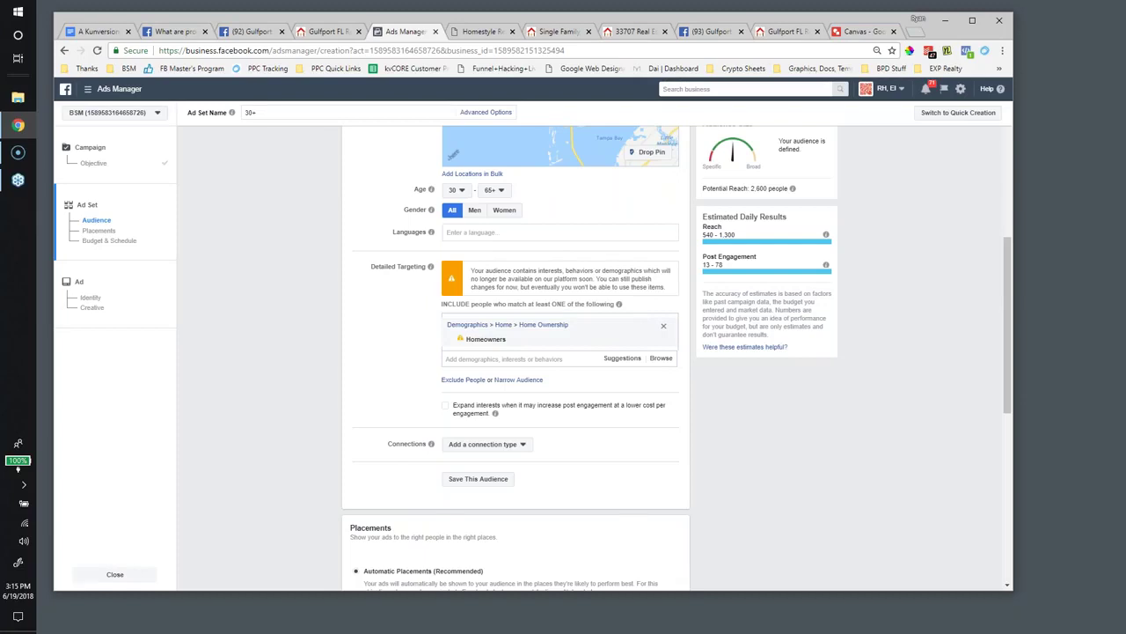
{"action": "left_click", "coordinate": [663, 326]}
Add the $75,000 - $99,999 income demographic to the detailed targeting and highlight the notice text above it.
{"action": "left_click", "coordinate": [461, 288]}
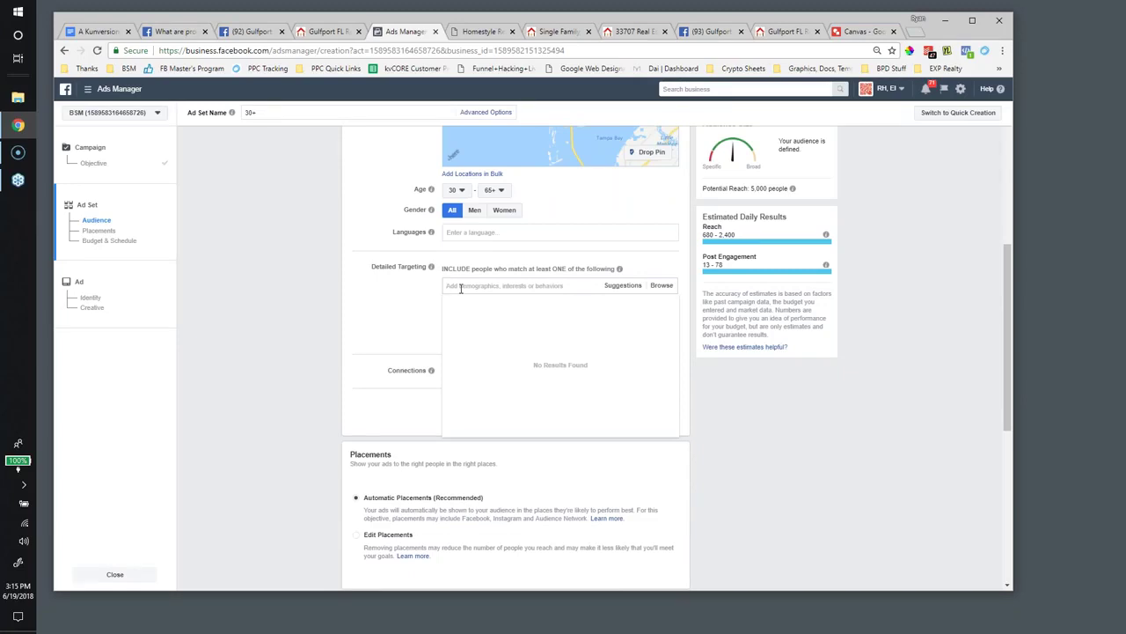
{"action": "type", "text": "income"}
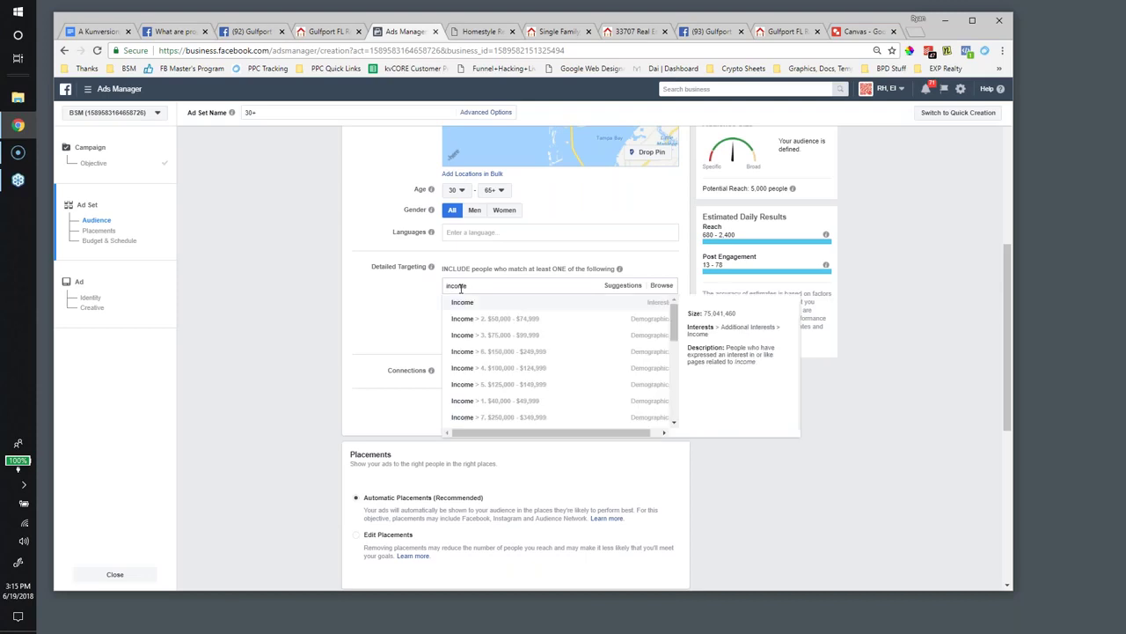
{"action": "left_click", "coordinate": [483, 343]}
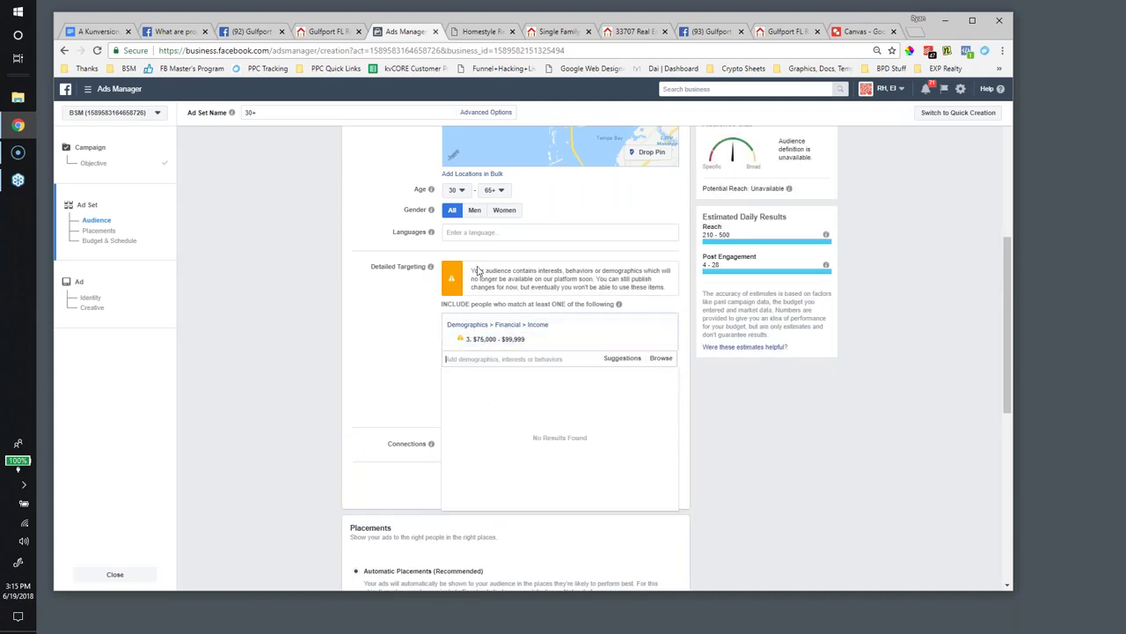
{"action": "left_click_drag", "start_coordinate": [472, 270], "coordinate": [662, 299]}
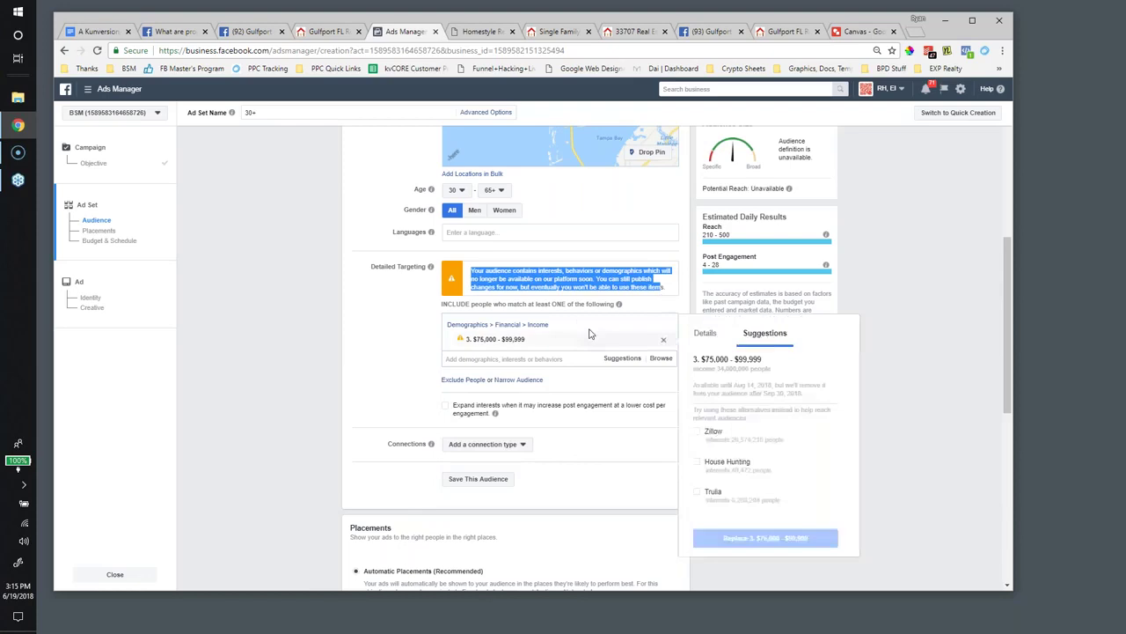
Remove the $75,000 - $99,999 income demographic from the detailed targeting.
{"action": "left_click", "coordinate": [662, 331]}
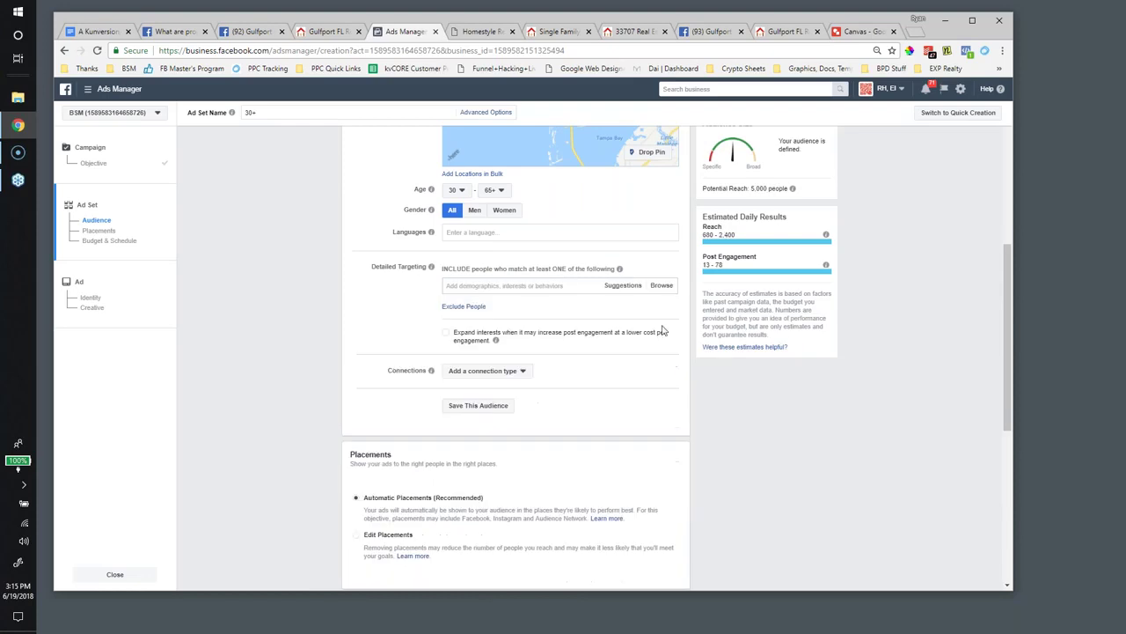
{"action": "left_click", "coordinate": [497, 286]}
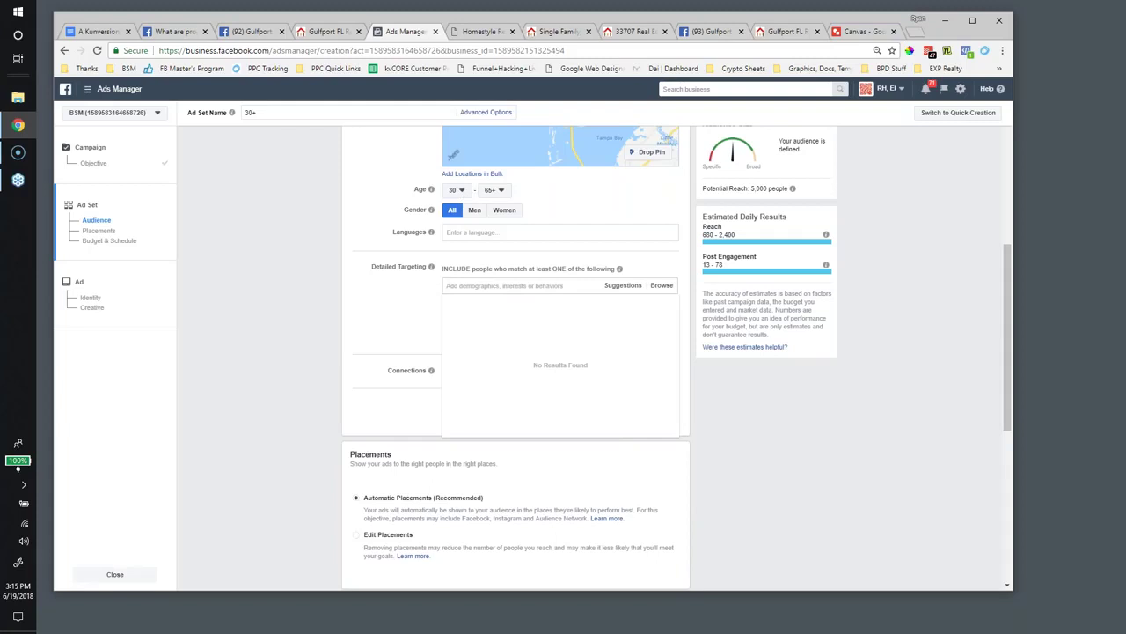
{"action": "left_click", "coordinate": [380, 338]}
{"action": "scroll", "coordinate": [458, 325], "scroll_direction": "up", "scroll_amount": 3}
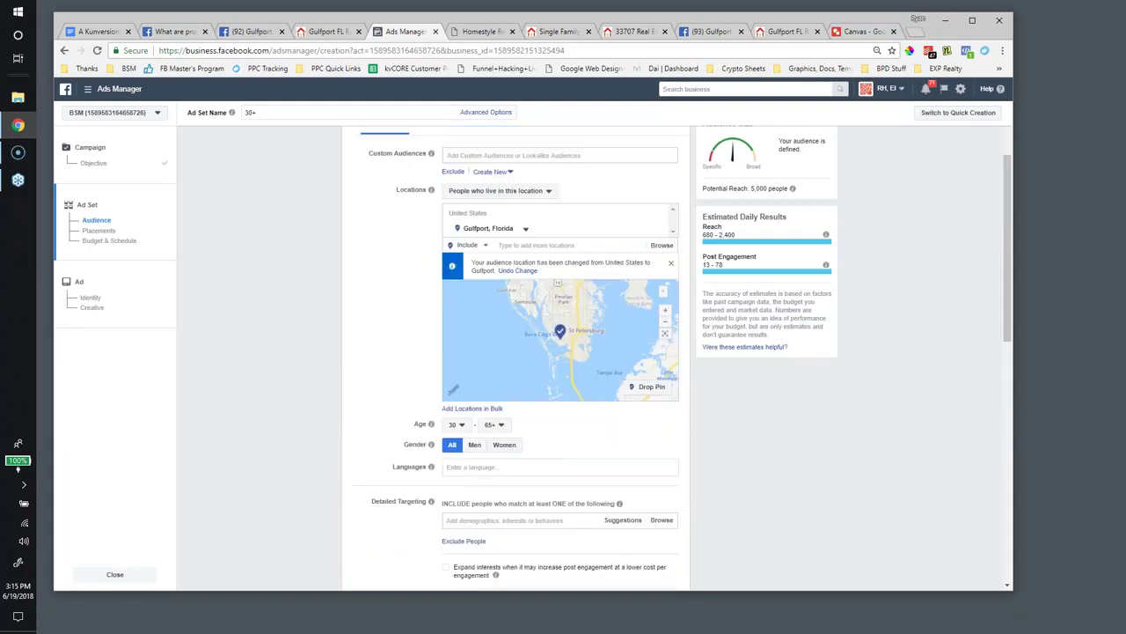
Add the Married relationship status to the detailed targeting and review the resulting audience settings.
{"action": "scroll", "coordinate": [387, 457], "scroll_direction": "down", "scroll_amount": 2}
{"action": "left_click", "coordinate": [469, 402]}
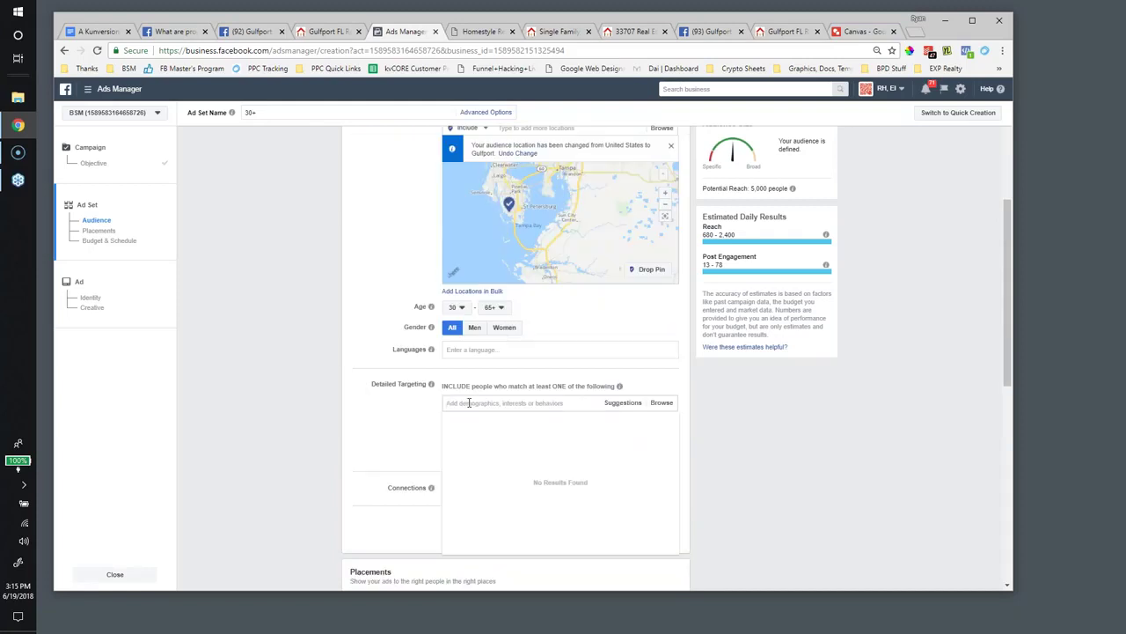
{"action": "type", "text": "married"}
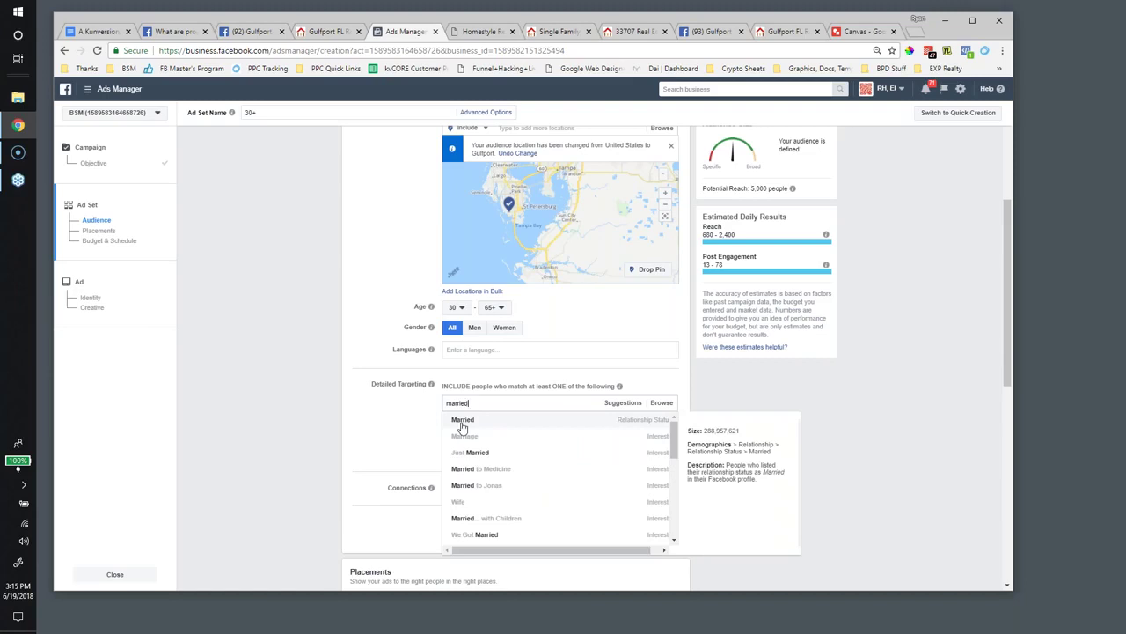
{"action": "left_click", "coordinate": [462, 421]}
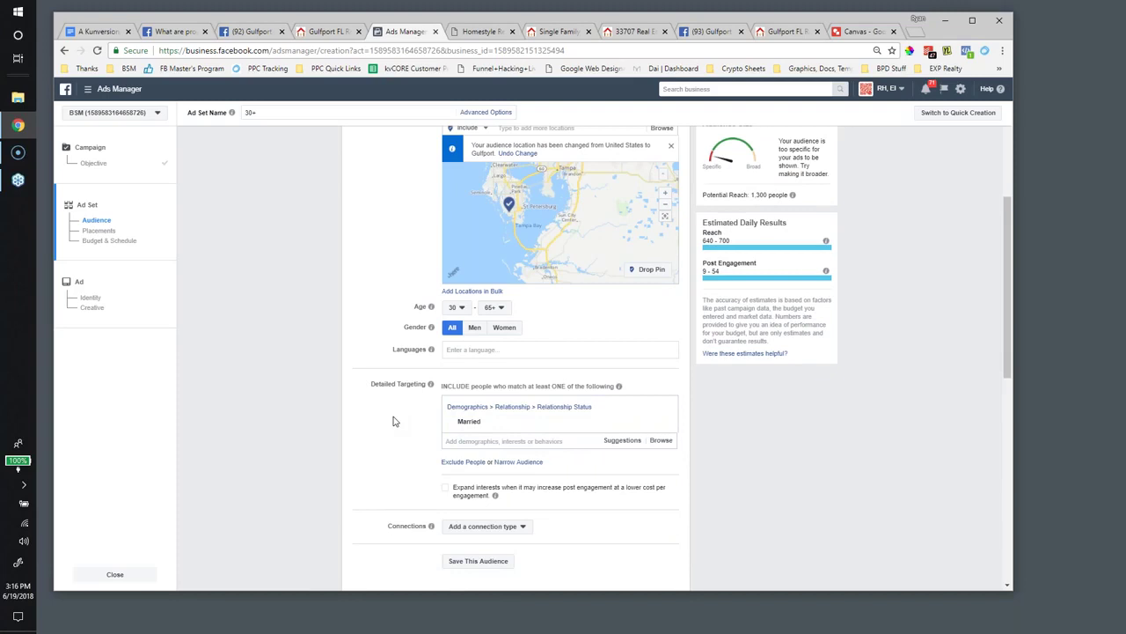
{"action": "scroll", "coordinate": [397, 420], "scroll_direction": "down", "scroll_amount": 2}
{"action": "scroll", "coordinate": [402, 423], "scroll_direction": "up", "scroll_amount": 1}
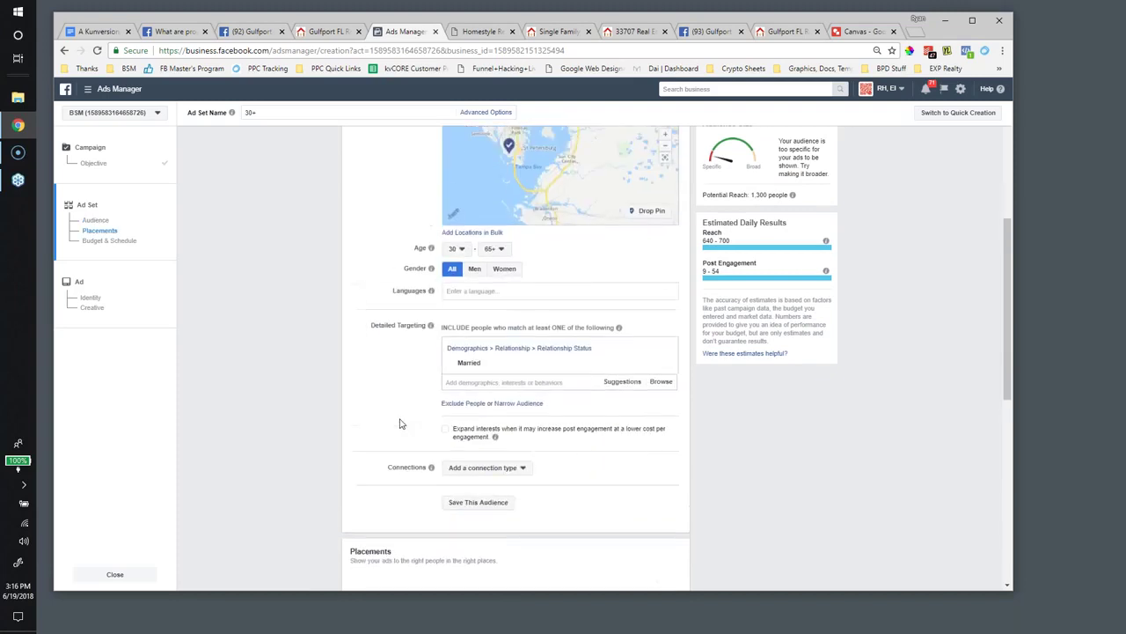
{"action": "scroll", "coordinate": [397, 421], "scroll_direction": "down", "scroll_amount": 1}
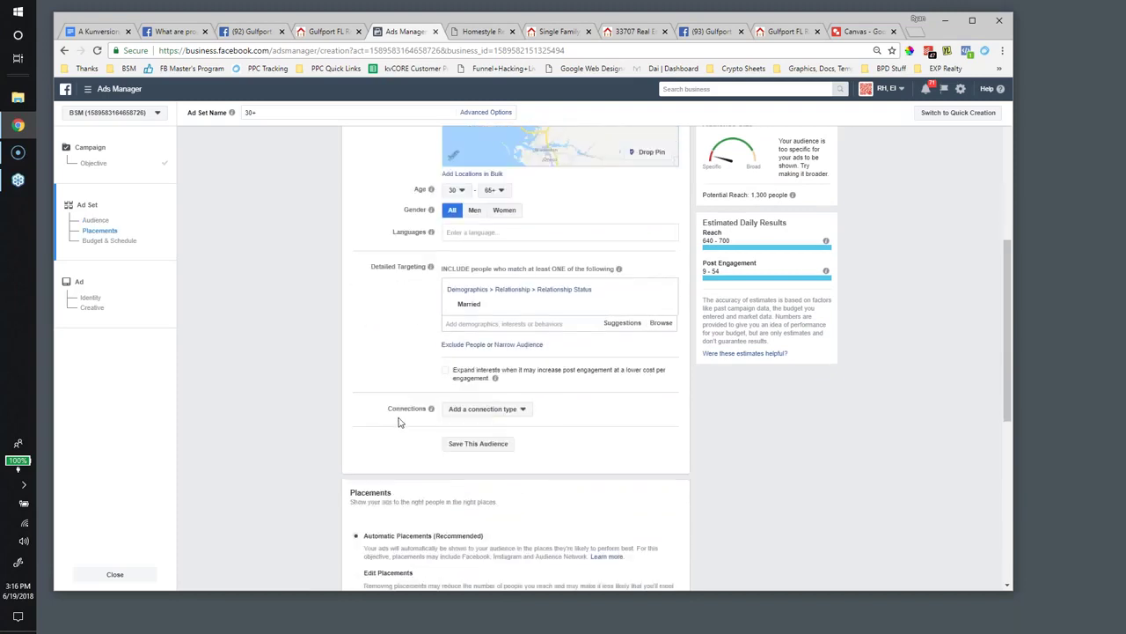
{"action": "scroll", "coordinate": [397, 422], "scroll_direction": "up", "scroll_amount": 1}
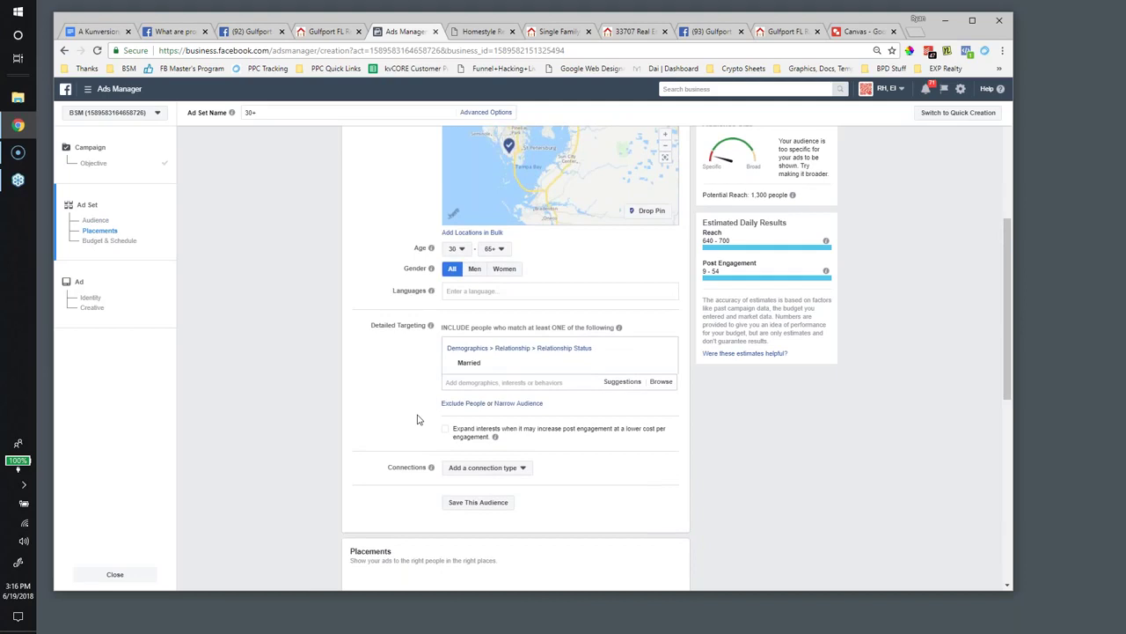
{"action": "scroll", "coordinate": [418, 420], "scroll_direction": "up", "scroll_amount": 2}
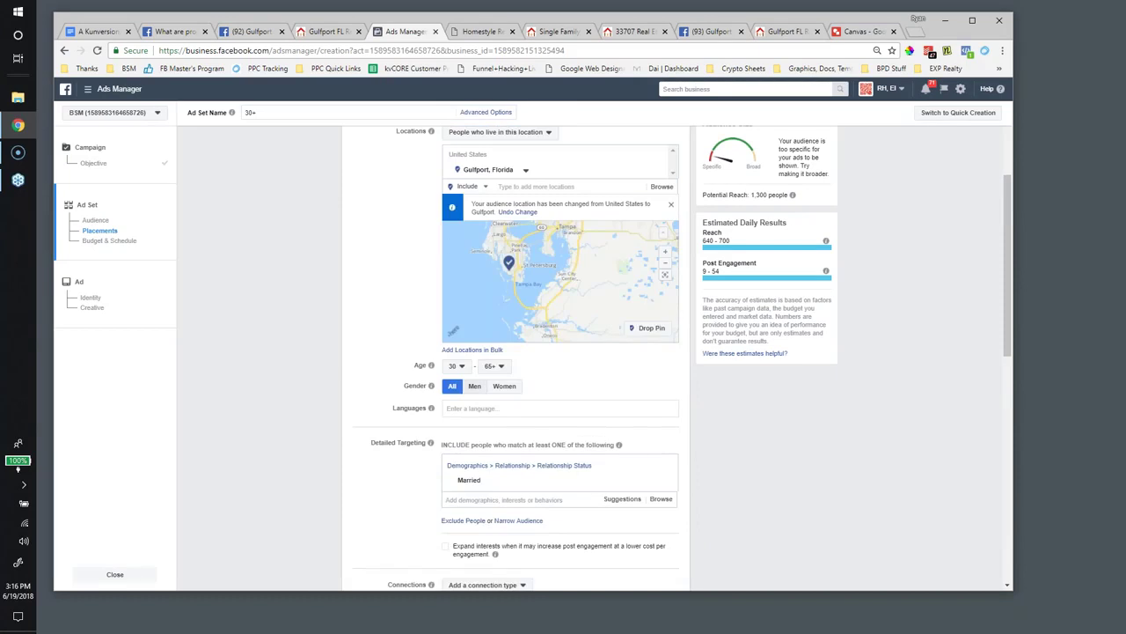
Switch the ad set from automatic to edited placements and remove Audience Network from the platforms.
{"action": "scroll", "coordinate": [440, 348], "scroll_direction": "down", "scroll_amount": 6}
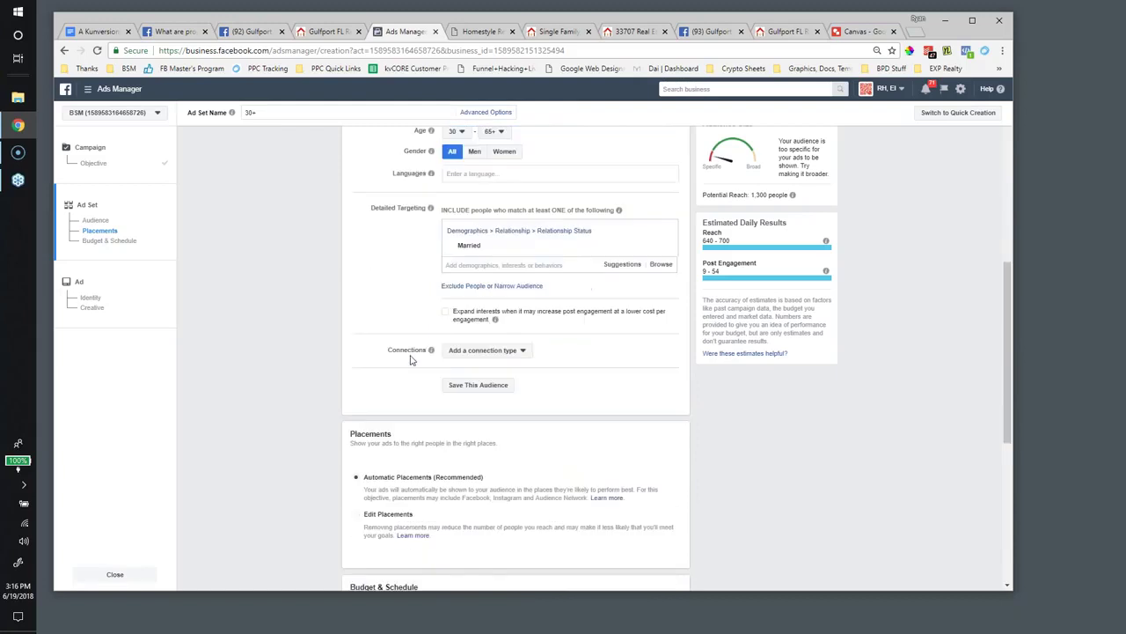
{"action": "scroll", "coordinate": [440, 347], "scroll_direction": "down", "scroll_amount": 2}
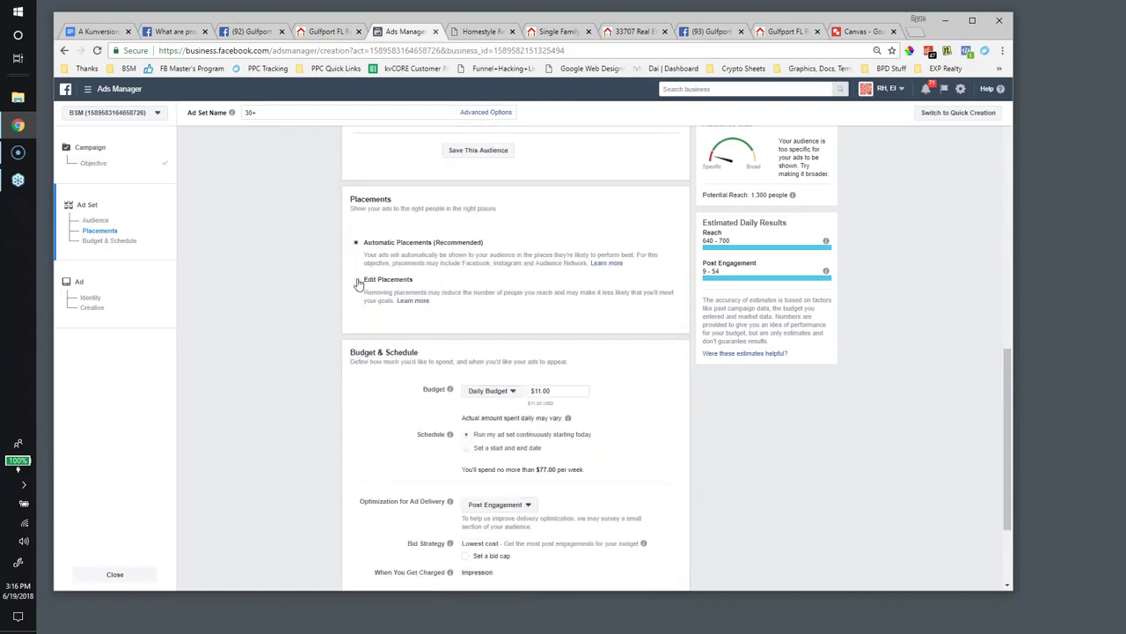
{"action": "left_click", "coordinate": [356, 285]}
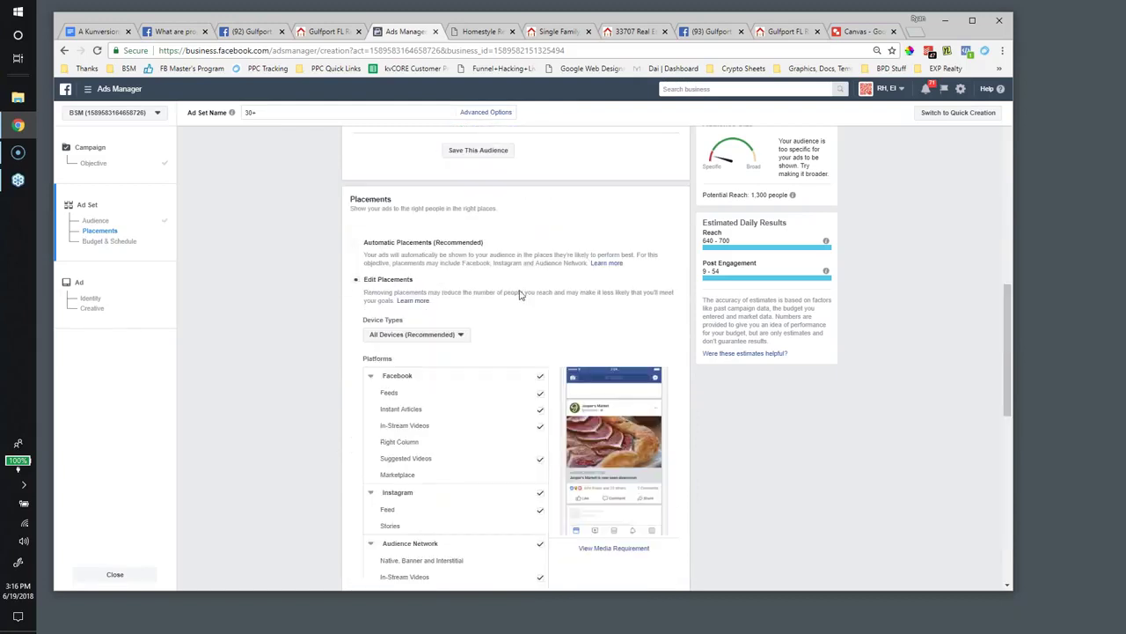
{"action": "scroll", "coordinate": [520, 293], "scroll_direction": "down", "scroll_amount": 2}
{"action": "scroll", "coordinate": [519, 293], "scroll_direction": "down", "scroll_amount": 1}
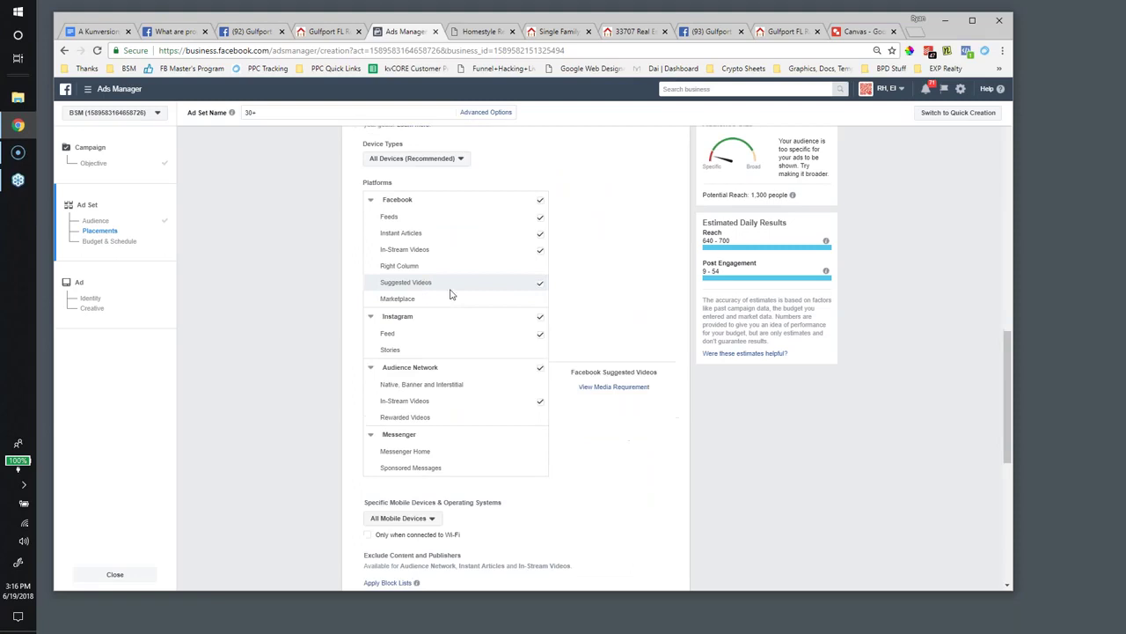
{"action": "left_click", "coordinate": [540, 369]}
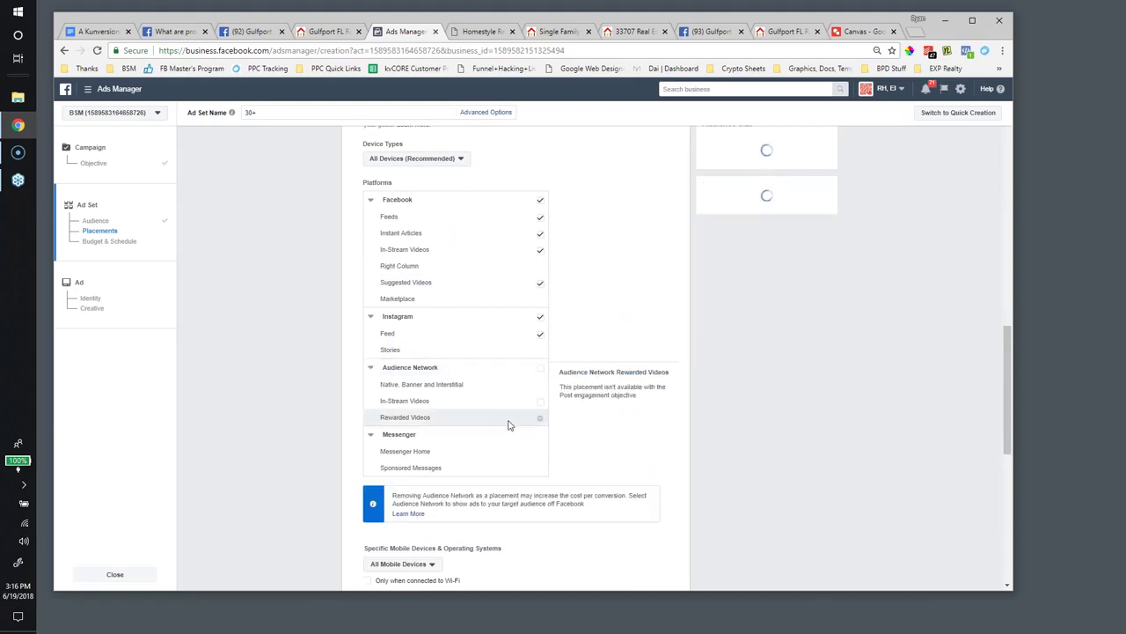
{"action": "scroll", "coordinate": [440, 359], "scroll_direction": "up", "scroll_amount": 2}
{"action": "scroll", "coordinate": [442, 359], "scroll_direction": "up", "scroll_amount": 1}
{"action": "scroll", "coordinate": [442, 359], "scroll_direction": "down", "scroll_amount": 1}
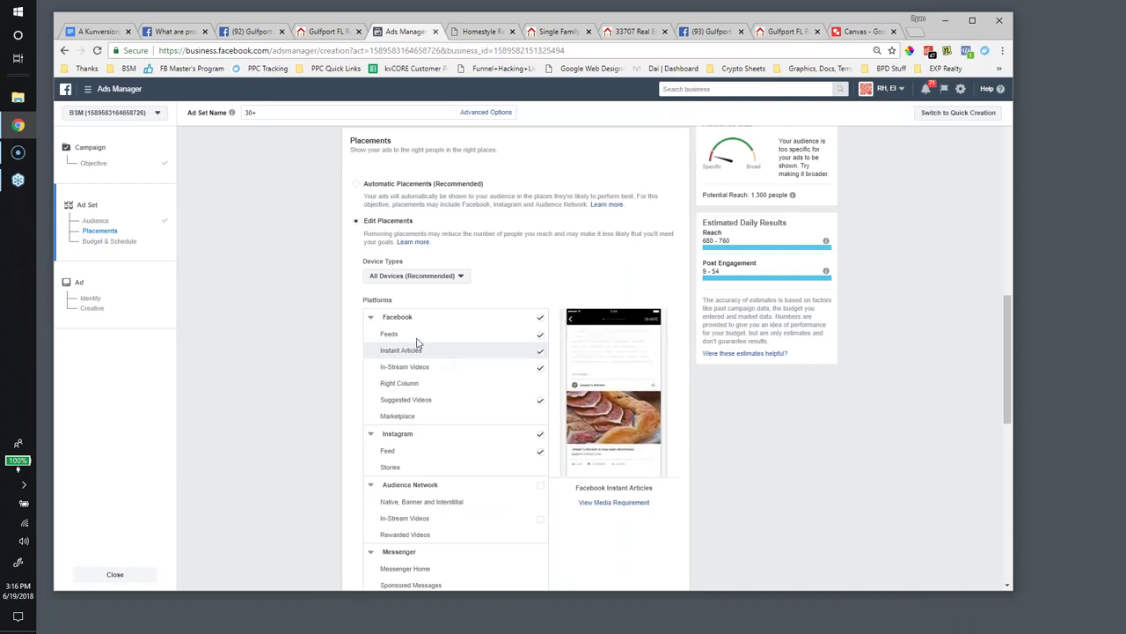
Limit the ad set's mobile delivery to devices connected to Wi-Fi.
{"action": "scroll", "coordinate": [440, 357], "scroll_direction": "down", "scroll_amount": 3}
{"action": "scroll", "coordinate": [396, 352], "scroll_direction": "down", "scroll_amount": 2}
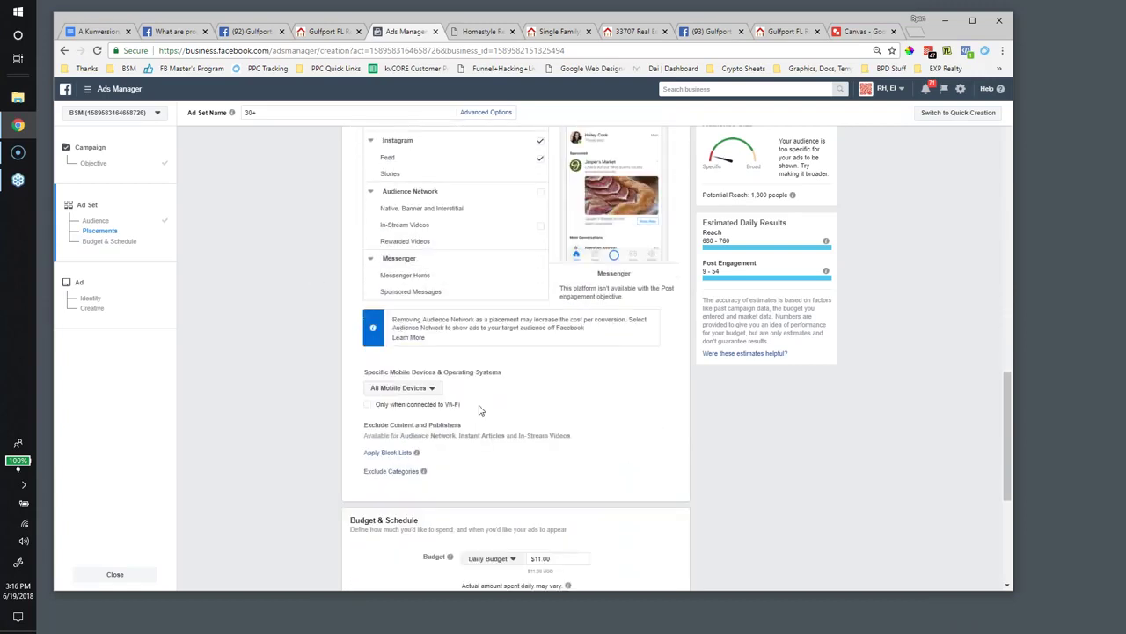
{"action": "scroll", "coordinate": [452, 344], "scroll_direction": "down", "scroll_amount": 2}
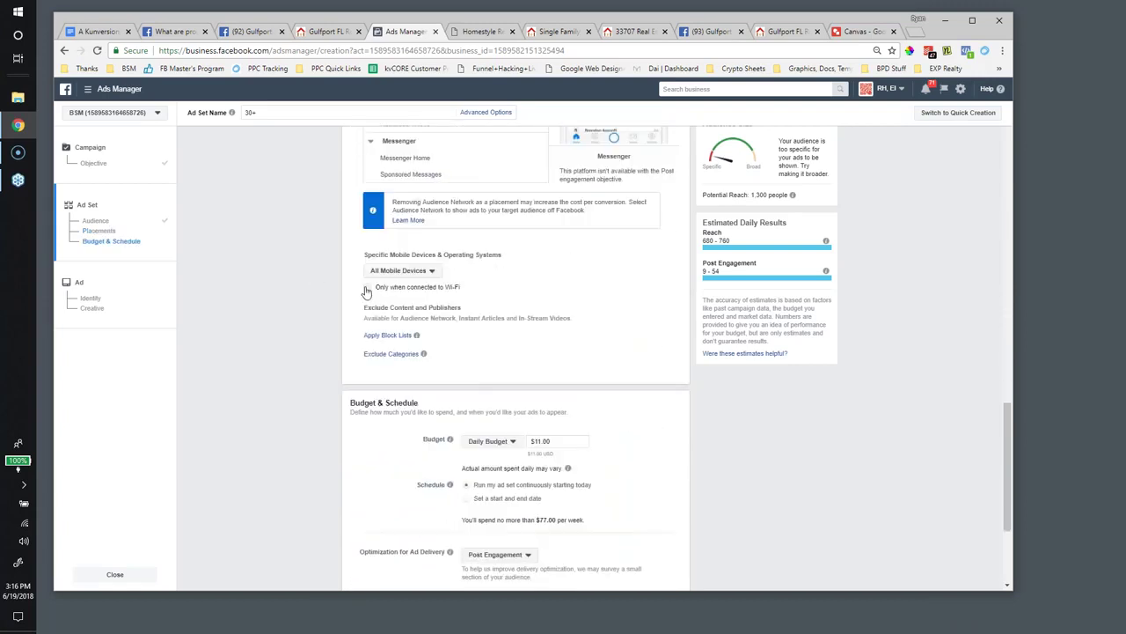
{"action": "left_click", "coordinate": [367, 288]}
Review the ad set's budget and schedule, and continue to the ad setup.
{"action": "scroll", "coordinate": [550, 290], "scroll_direction": "down", "scroll_amount": 2}
{"action": "scroll", "coordinate": [537, 210], "scroll_direction": "down", "scroll_amount": 2}
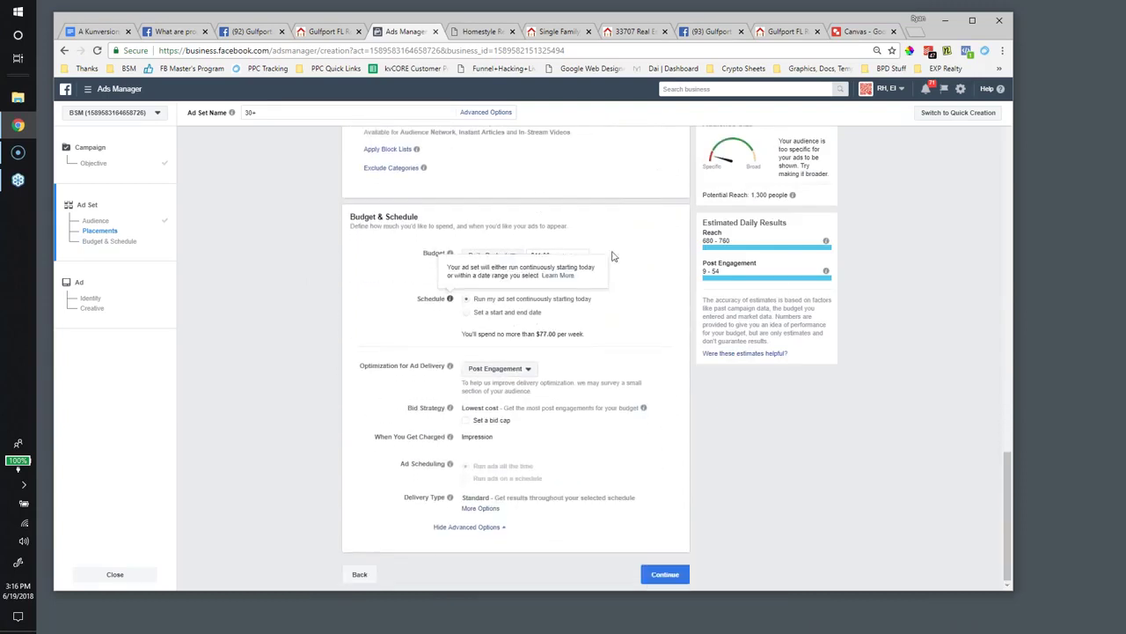
{"action": "left_click", "coordinate": [557, 255]}
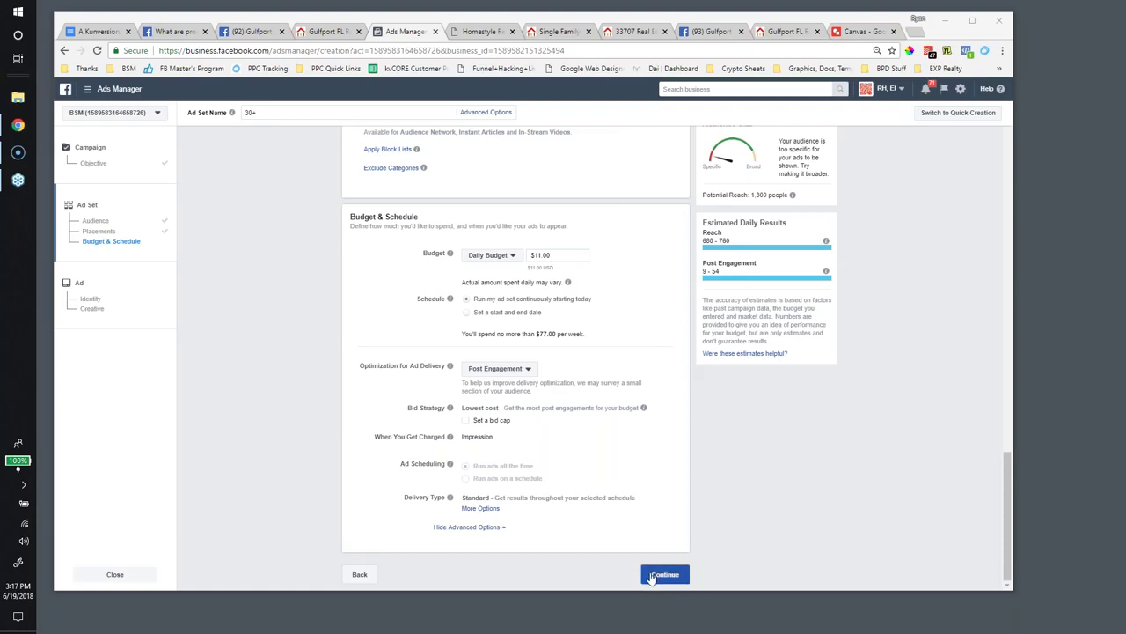
{"action": "left_click", "coordinate": [664, 574]}
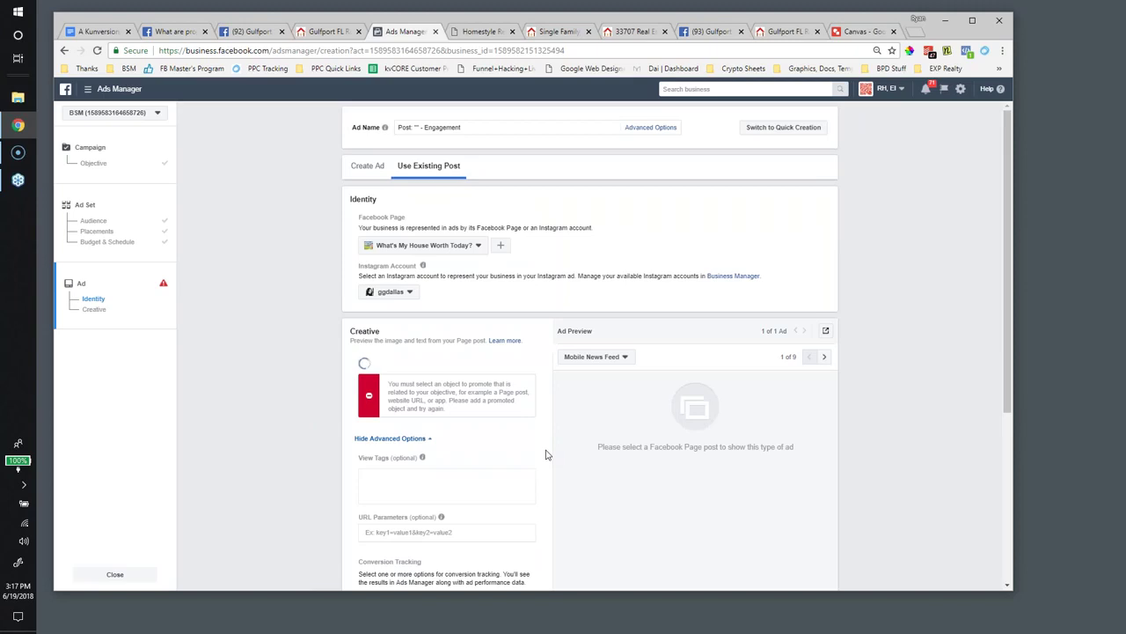
Search the personal pages for Gulfport and choose Gulfport FL Real Estate News as the ad's Facebook Page.
{"action": "left_click", "coordinate": [459, 248]}
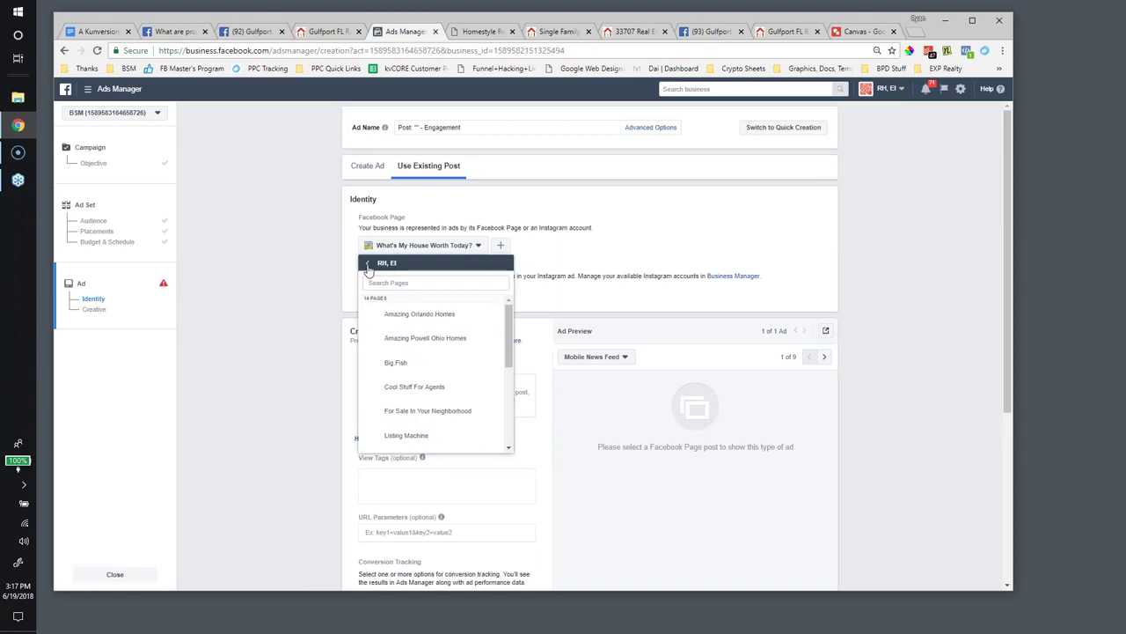
{"action": "left_click", "coordinate": [368, 270]}
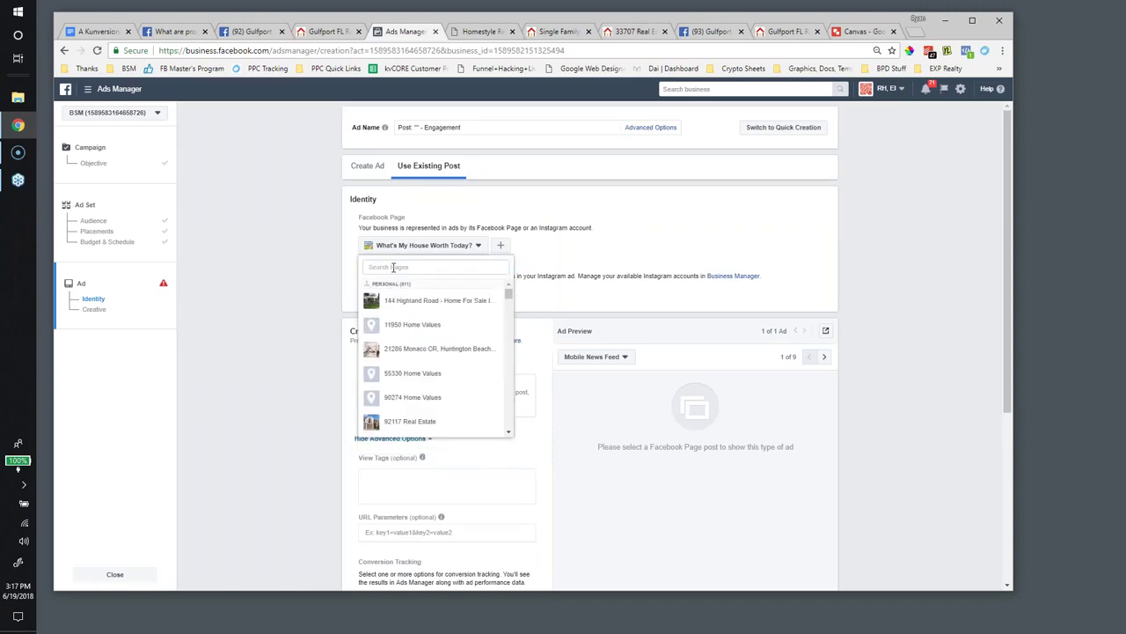
{"action": "type", "text": "gulfpor"}
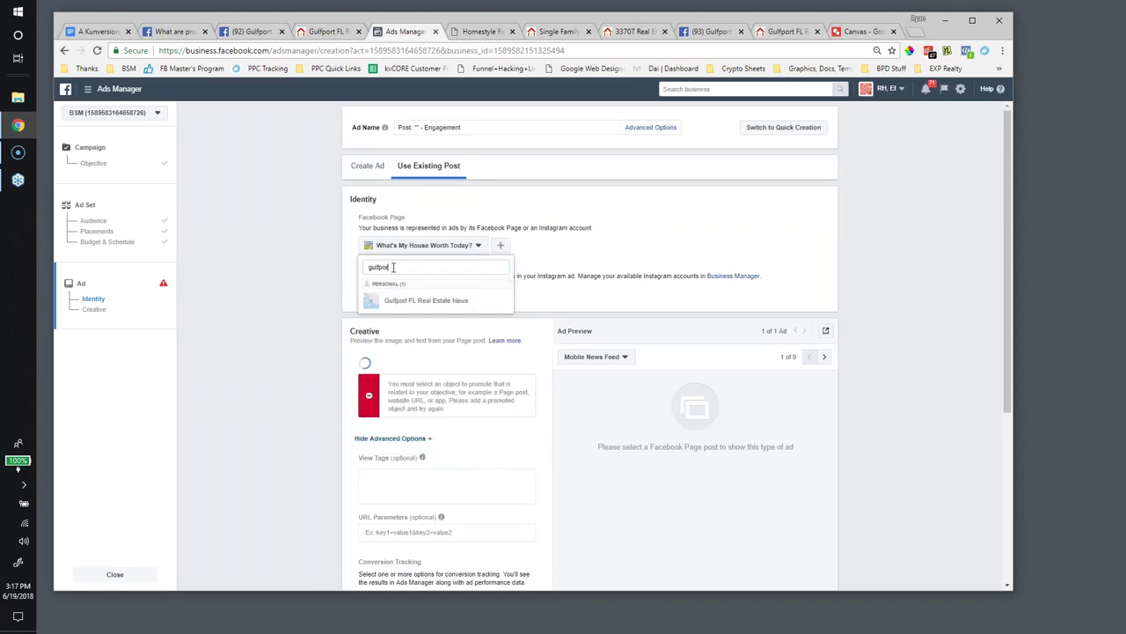
{"action": "left_click", "coordinate": [455, 300]}
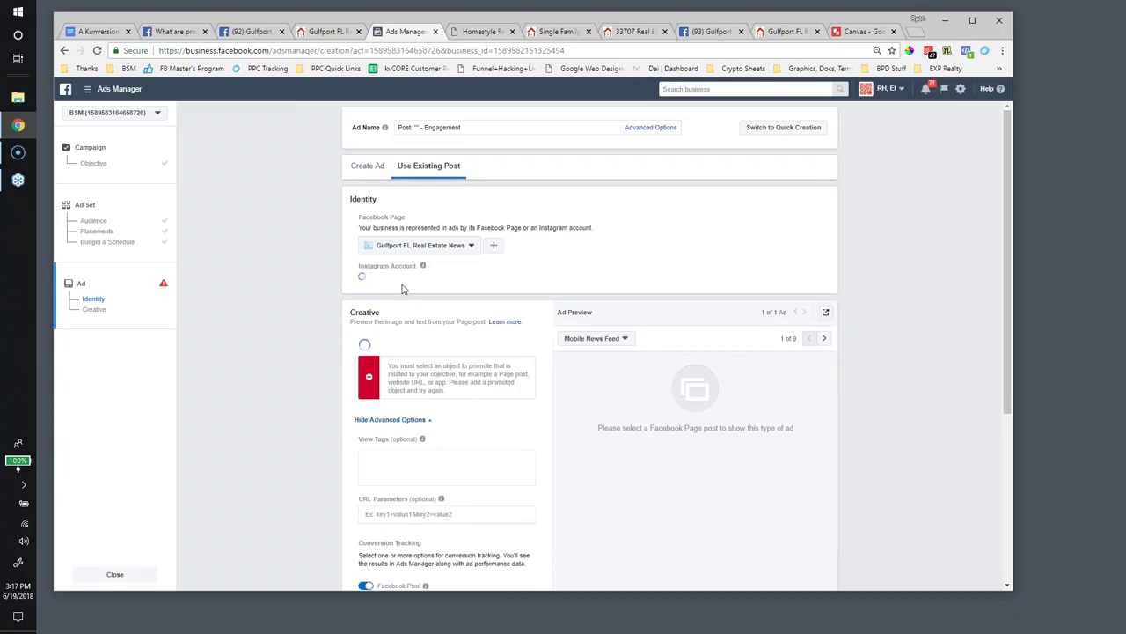
Set the ad's Instagram account to use the selected Facebook Page.
{"action": "left_click", "coordinate": [403, 292]}
{"action": "left_click", "coordinate": [401, 342]}
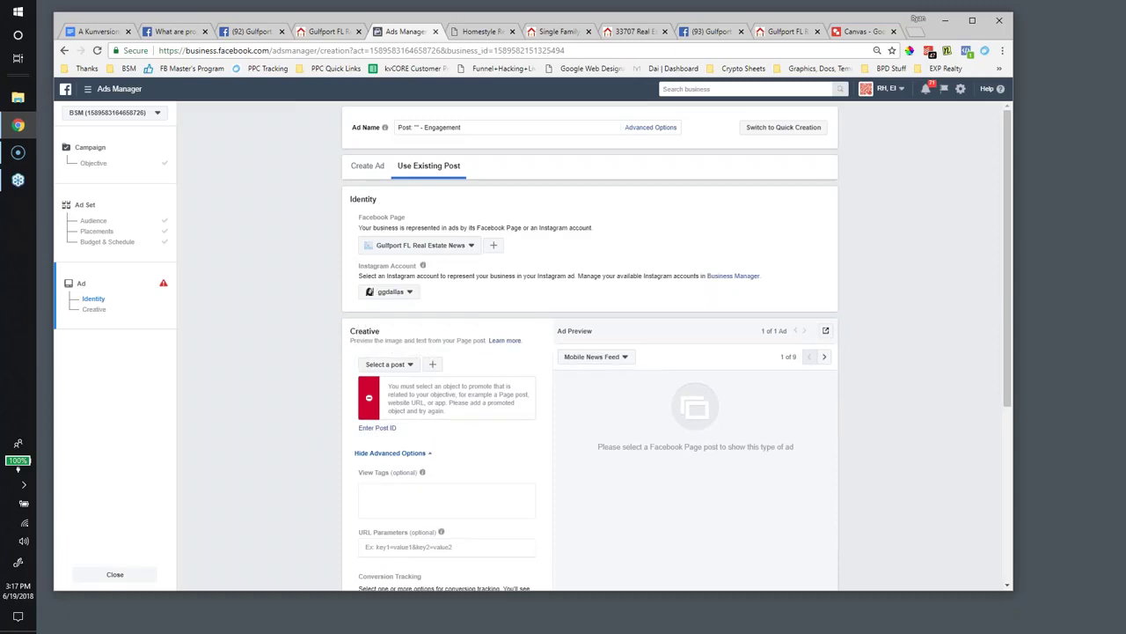
{"action": "left_click", "coordinate": [392, 292]}
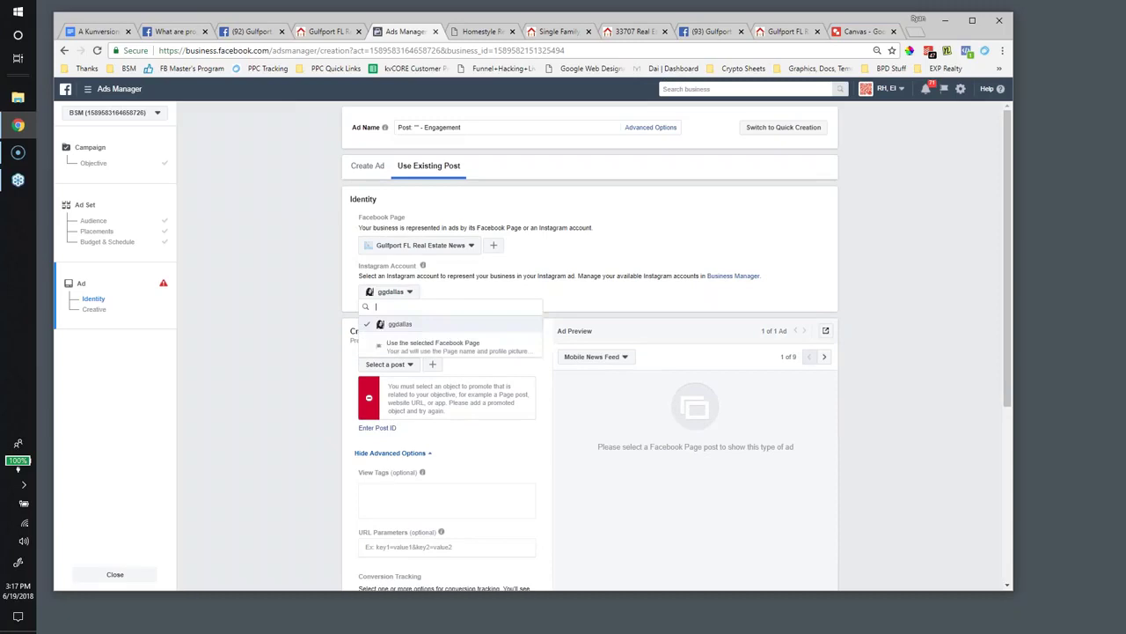
{"action": "left_click", "coordinate": [406, 354]}
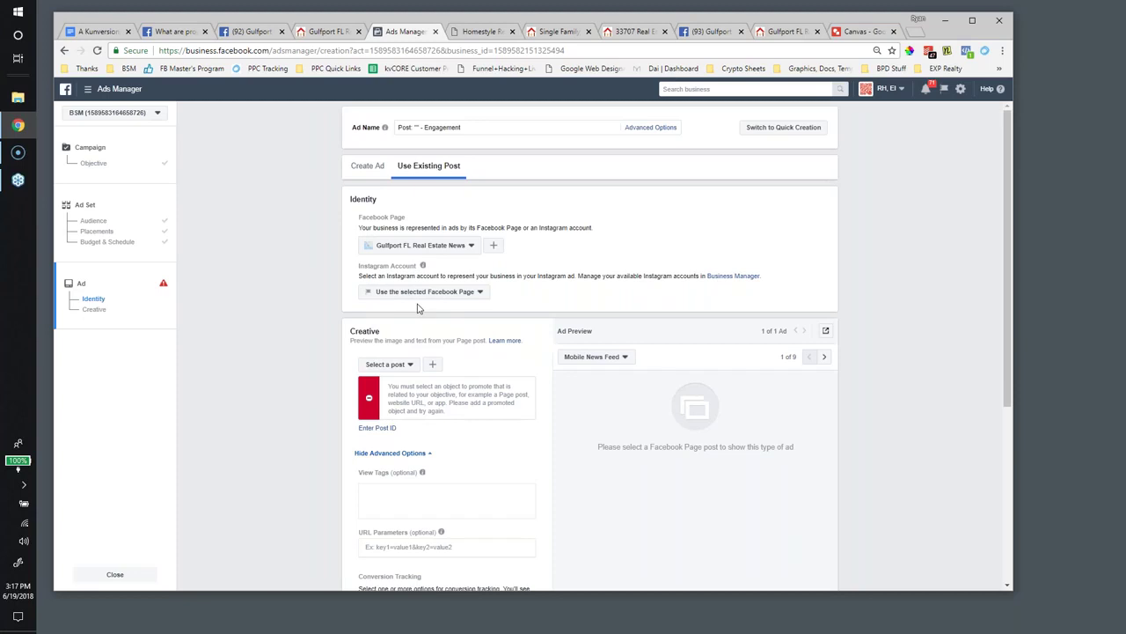
Select the existing post "What are properties selling for in Gulfport FL these days?" as the ad creative and examine its preview.
{"action": "scroll", "coordinate": [378, 304], "scroll_direction": "down", "scroll_amount": 1}
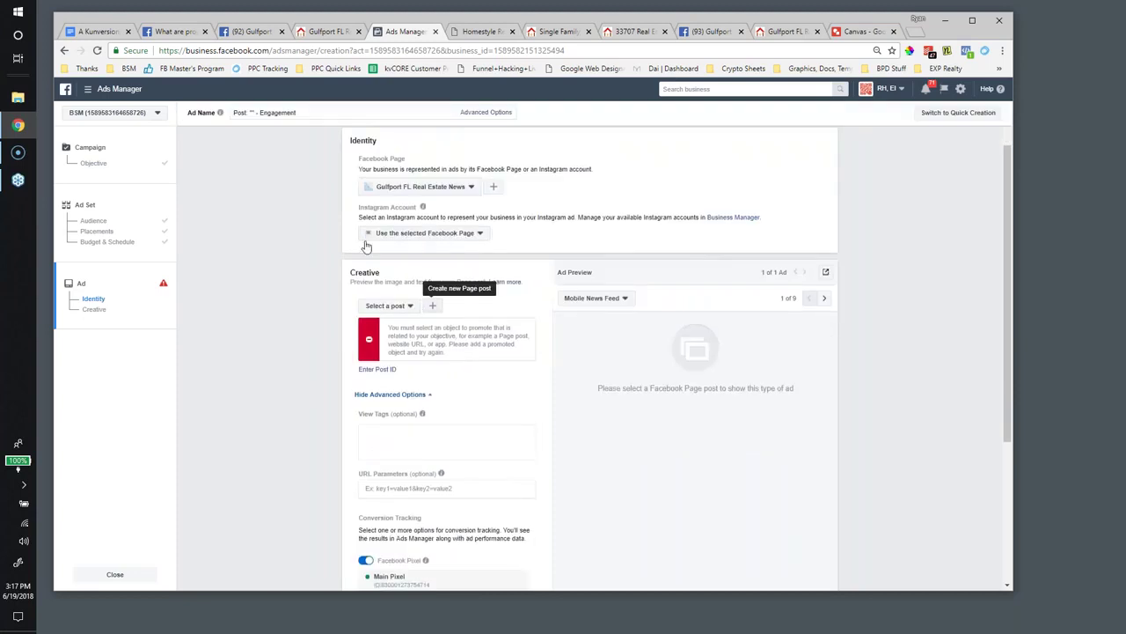
{"action": "scroll", "coordinate": [369, 246], "scroll_direction": "down", "scroll_amount": 1}
{"action": "scroll", "coordinate": [436, 225], "scroll_direction": "up", "scroll_amount": 2}
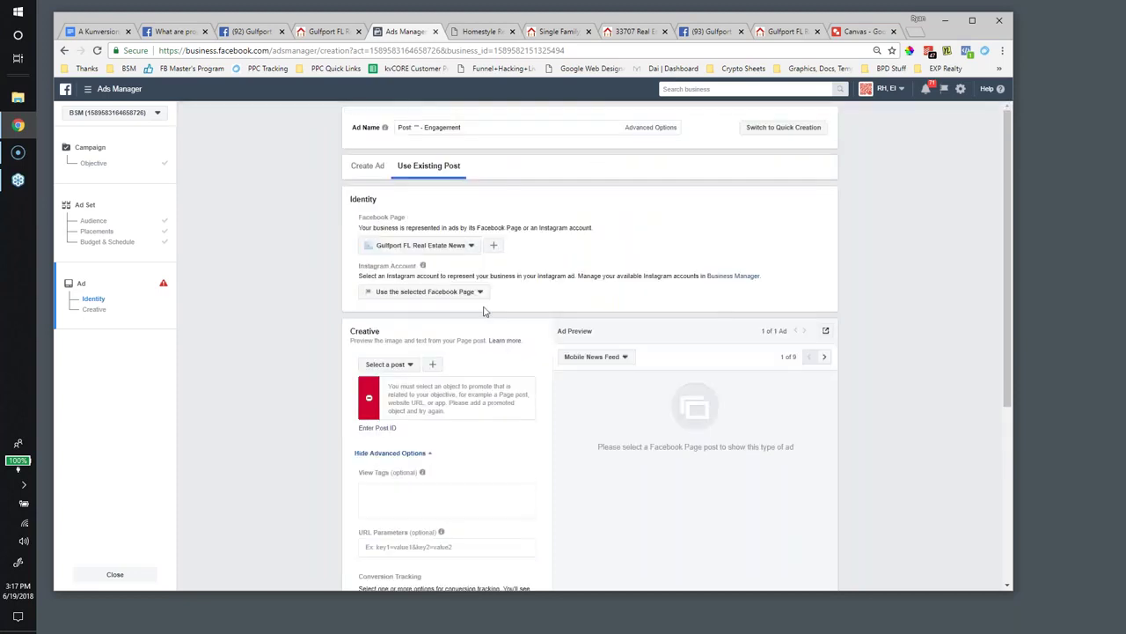
{"action": "scroll", "coordinate": [455, 331], "scroll_direction": "down", "scroll_amount": 2}
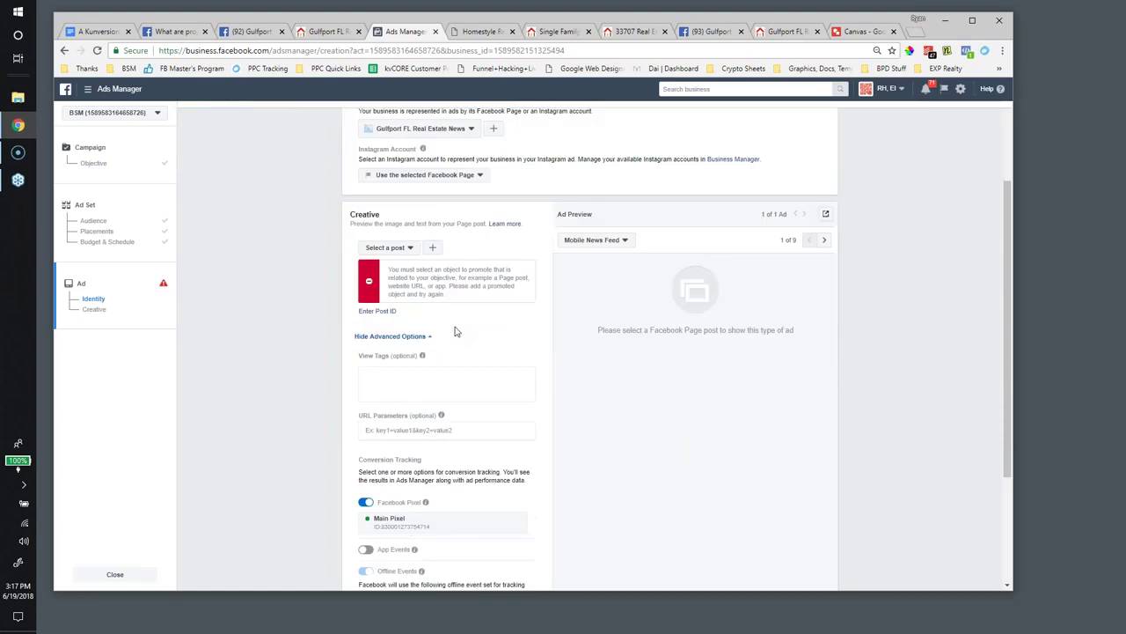
{"action": "scroll", "coordinate": [432, 294], "scroll_direction": "up", "scroll_amount": 2}
{"action": "scroll", "coordinate": [420, 301], "scroll_direction": "down", "scroll_amount": 1}
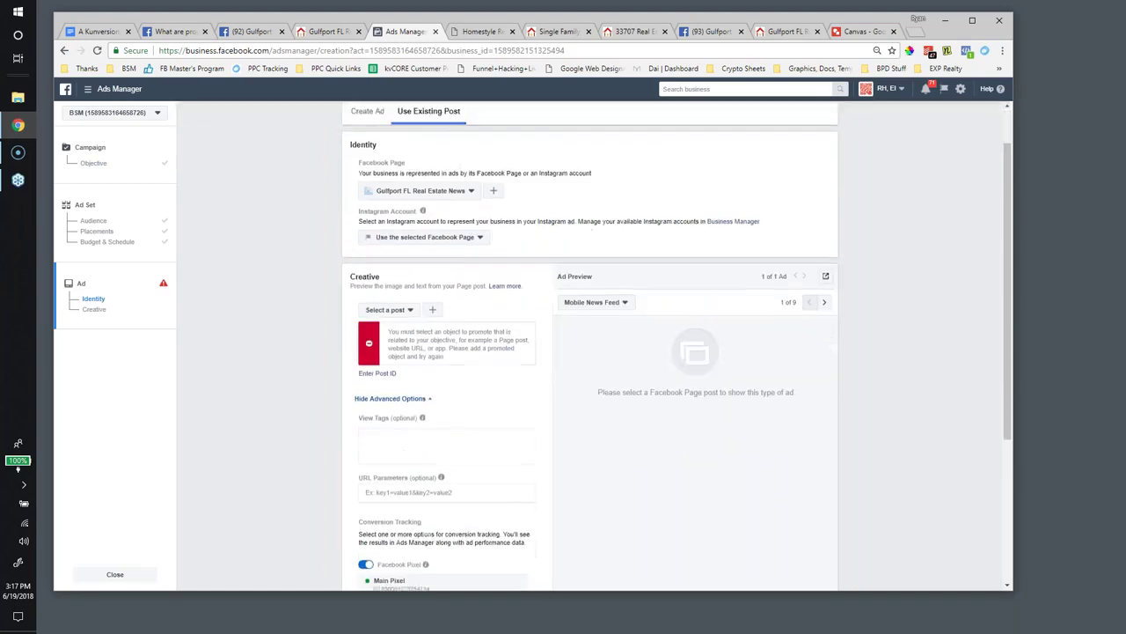
{"action": "left_click", "coordinate": [388, 305]}
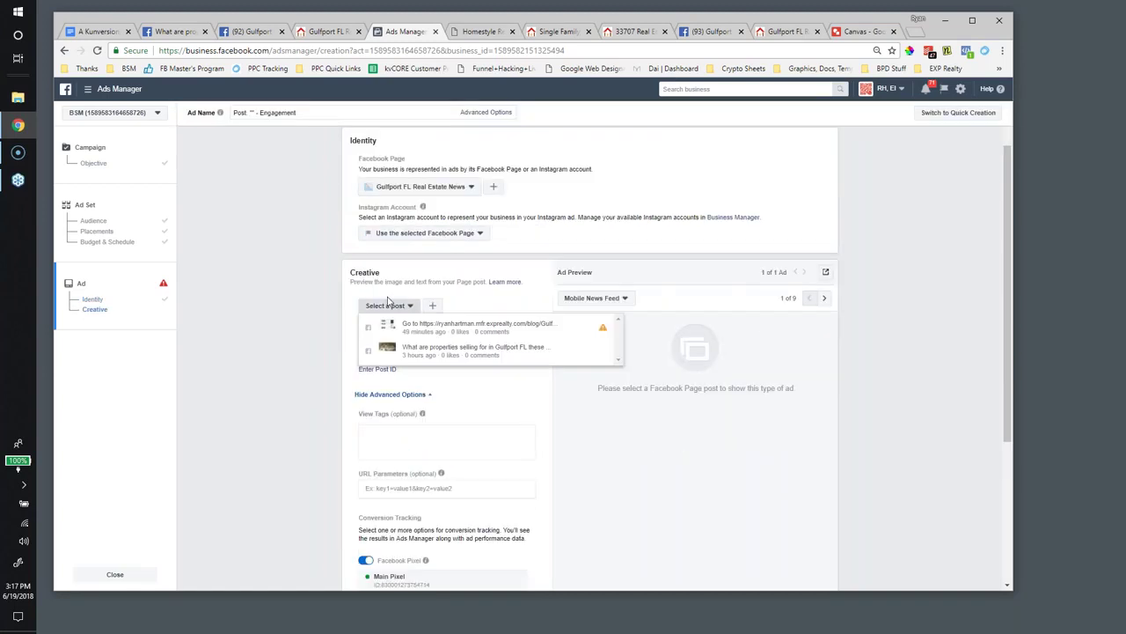
{"action": "left_click", "coordinate": [430, 352]}
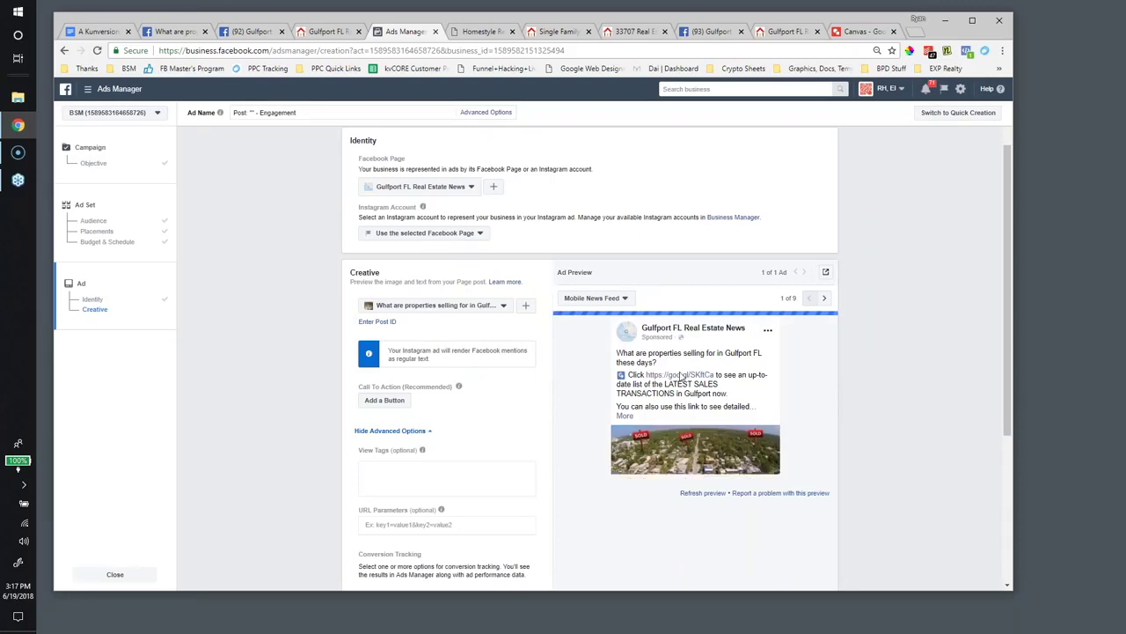
{"action": "scroll", "coordinate": [674, 375], "scroll_direction": "down", "scroll_amount": 1}
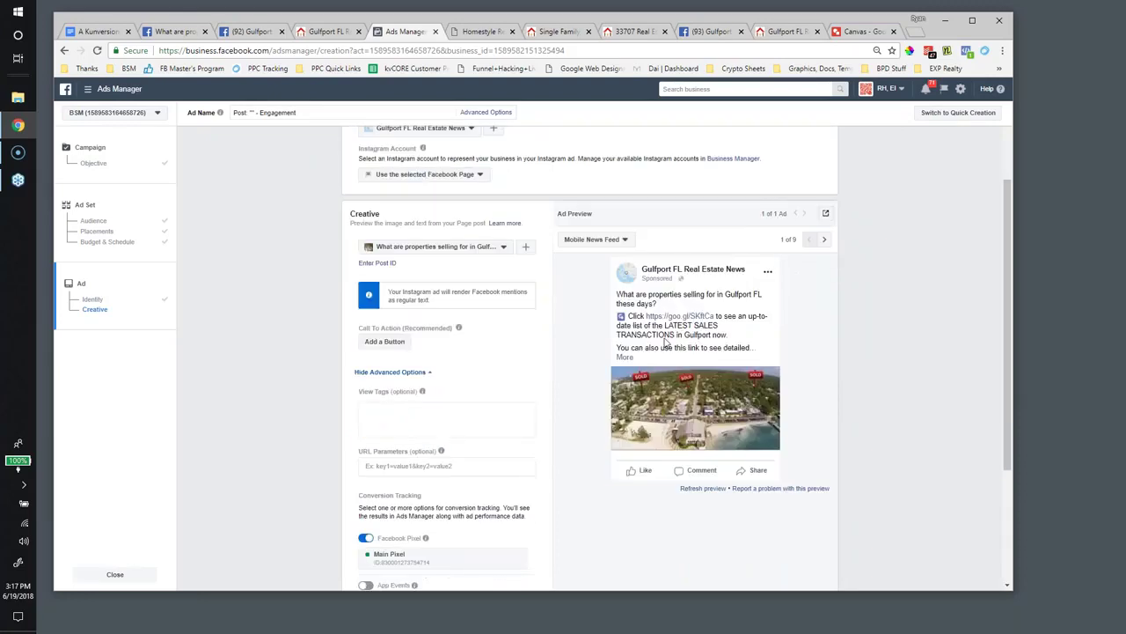
Add a Learn More button to the ad's post, linking it to the copied address of the Gulfport FL Real Estate Sales Transactions blog page.
{"action": "scroll", "coordinate": [613, 351], "scroll_direction": "down", "scroll_amount": 1}
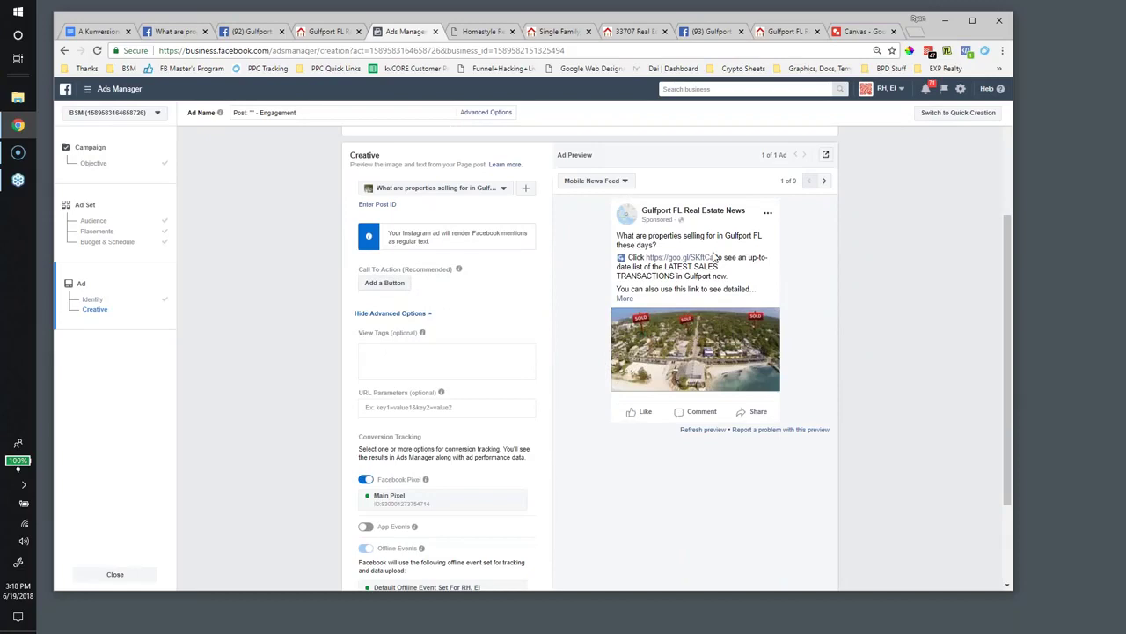
{"action": "left_click", "coordinate": [388, 283]}
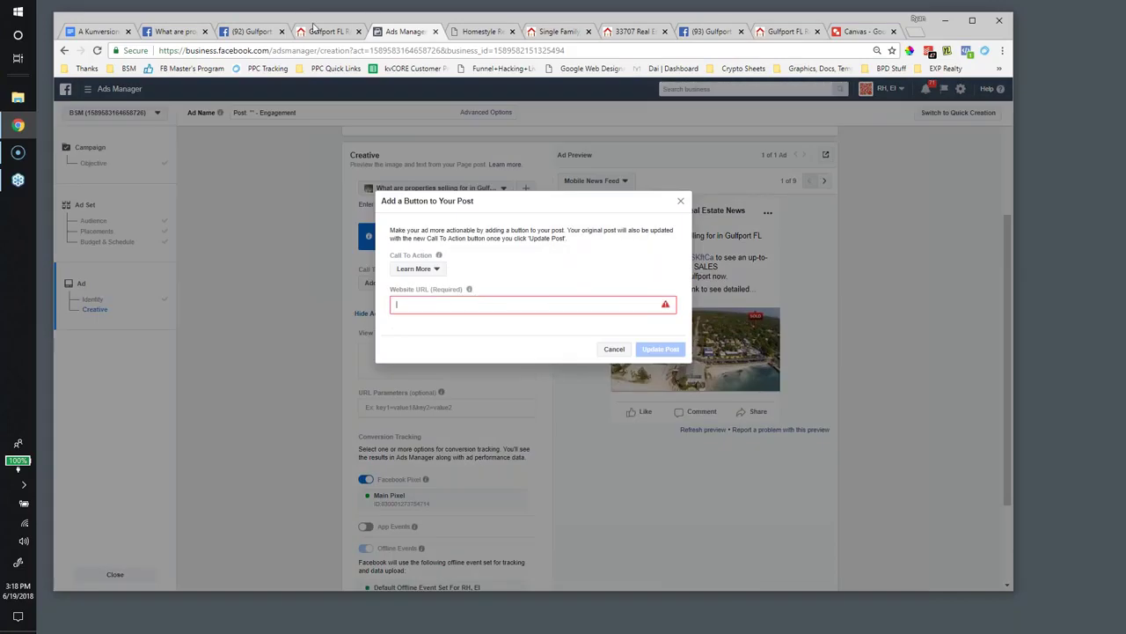
{"action": "left_click", "coordinate": [326, 31]}
{"action": "left_click", "coordinate": [304, 51]}
{"action": "right_click", "coordinate": [304, 53]}
{"action": "left_click", "coordinate": [322, 97]}
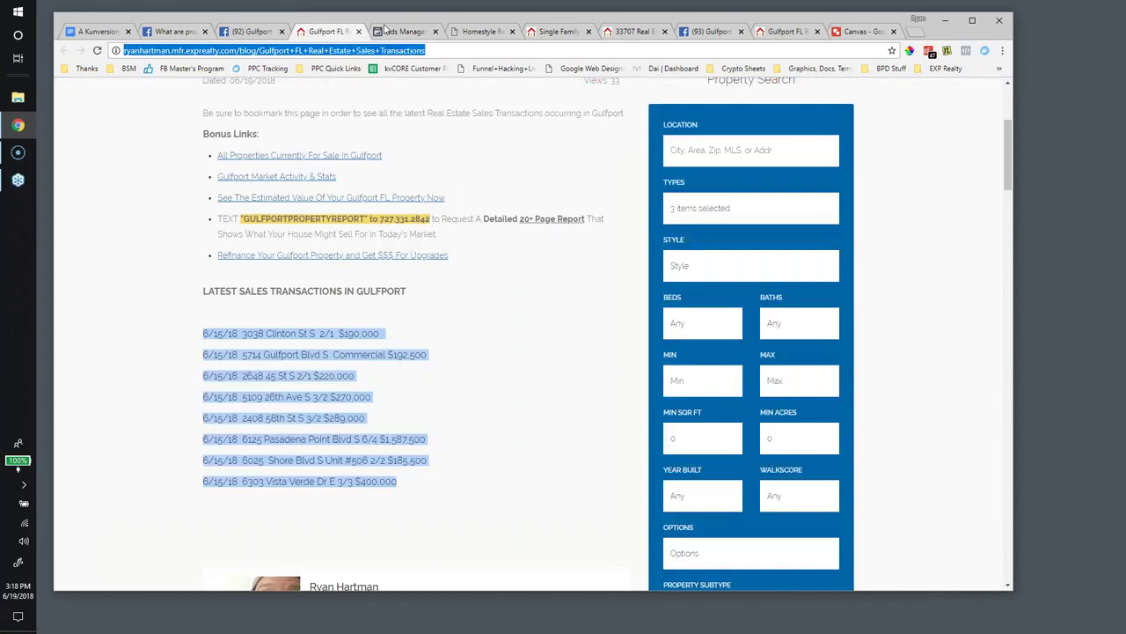
{"action": "left_click", "coordinate": [392, 31]}
{"action": "key", "text": "ctrl+v"}
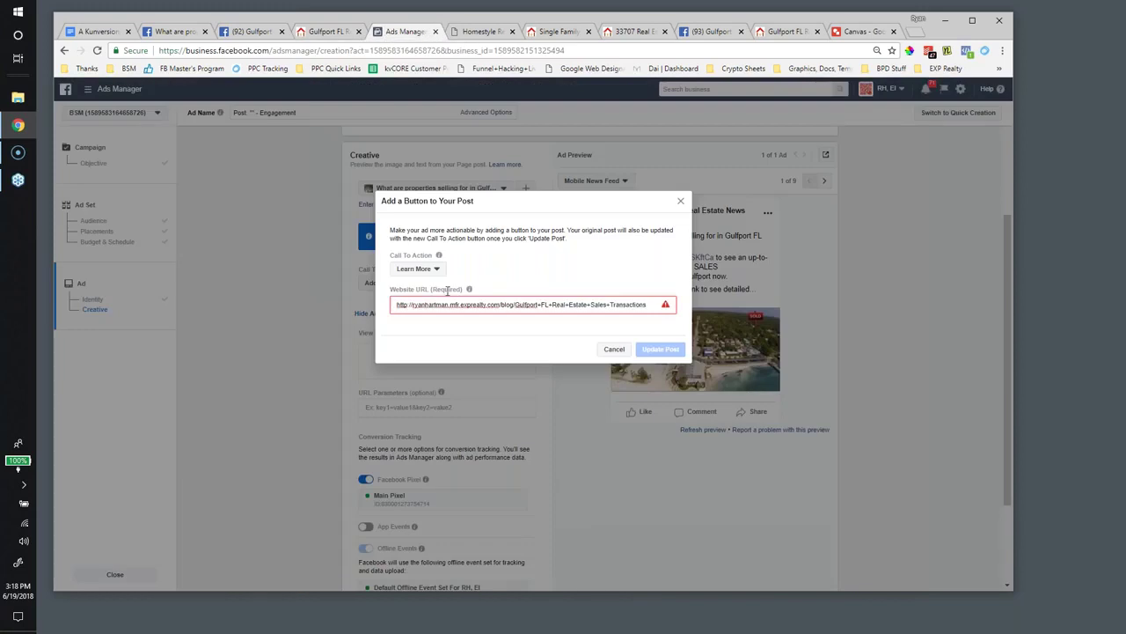
{"action": "left_click", "coordinate": [660, 350]}
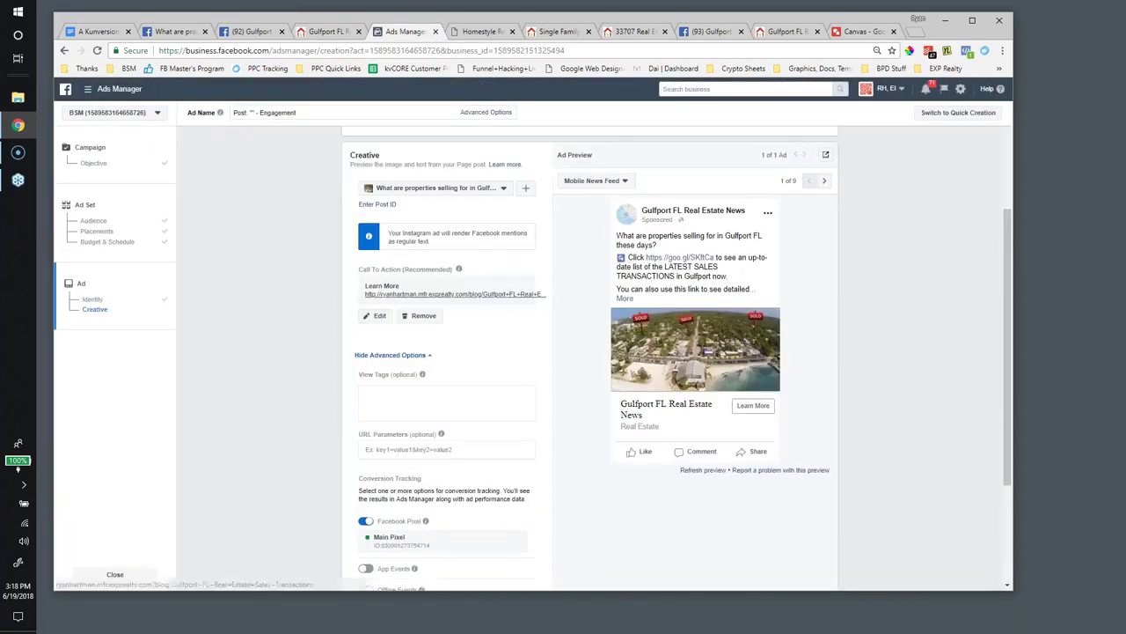
Review the ad's call to action, conversion tracking and preview, and confirm the ad for publishing.
{"action": "scroll", "coordinate": [705, 304], "scroll_direction": "down", "scroll_amount": 1}
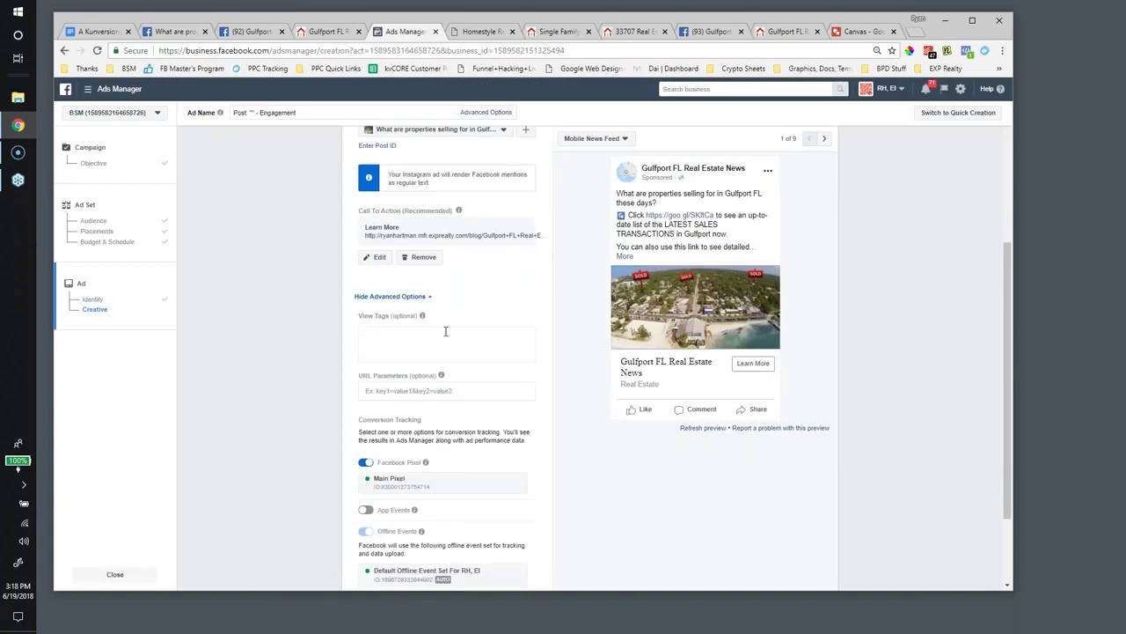
{"action": "scroll", "coordinate": [488, 325], "scroll_direction": "down", "scroll_amount": 1}
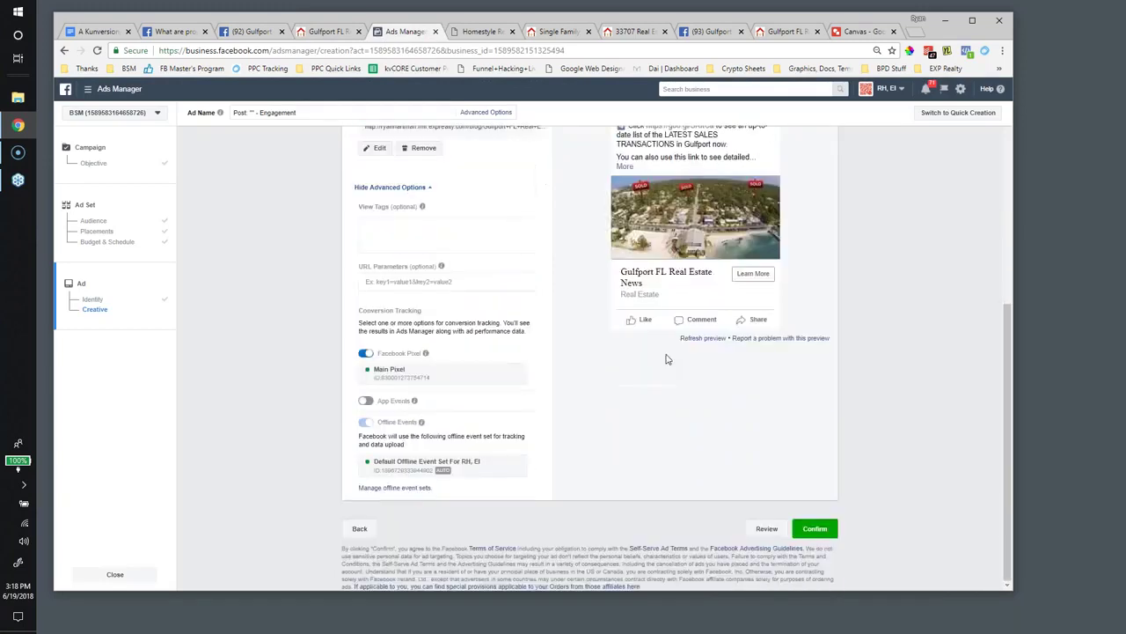
{"action": "scroll", "coordinate": [669, 281], "scroll_direction": "up", "scroll_amount": 2}
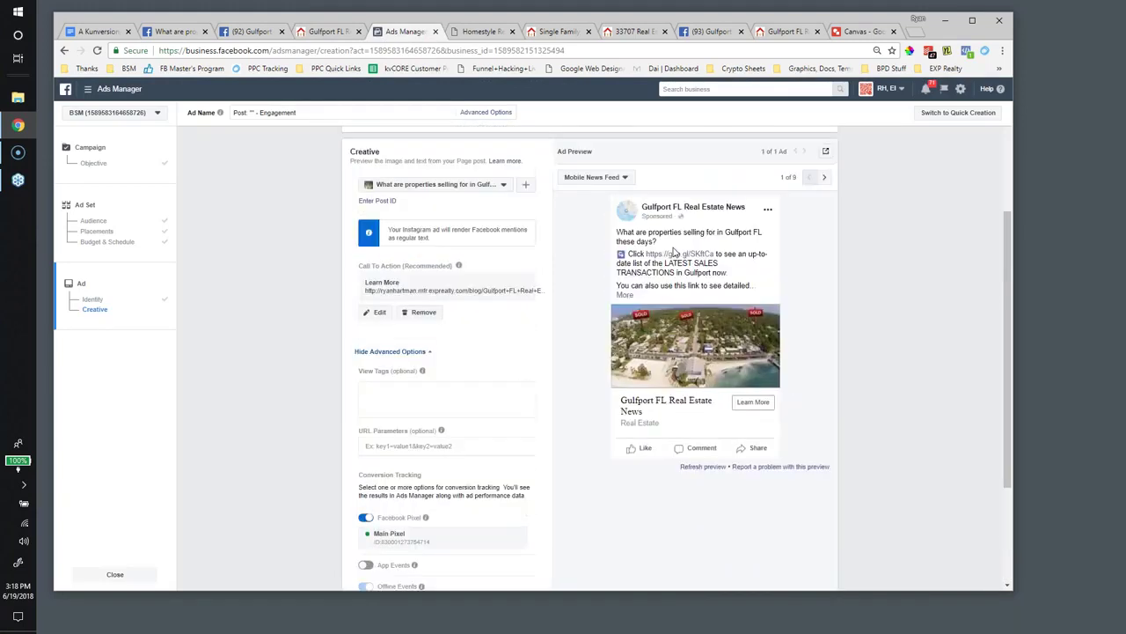
{"action": "scroll", "coordinate": [655, 361], "scroll_direction": "down", "scroll_amount": 3}
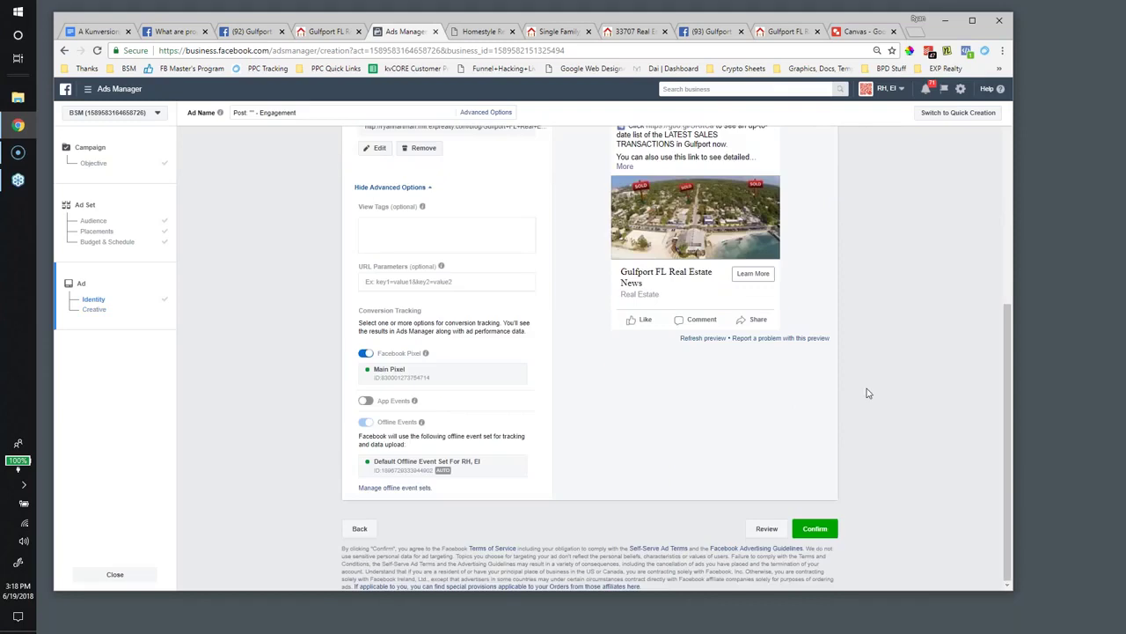
{"action": "left_click", "coordinate": [823, 529]}
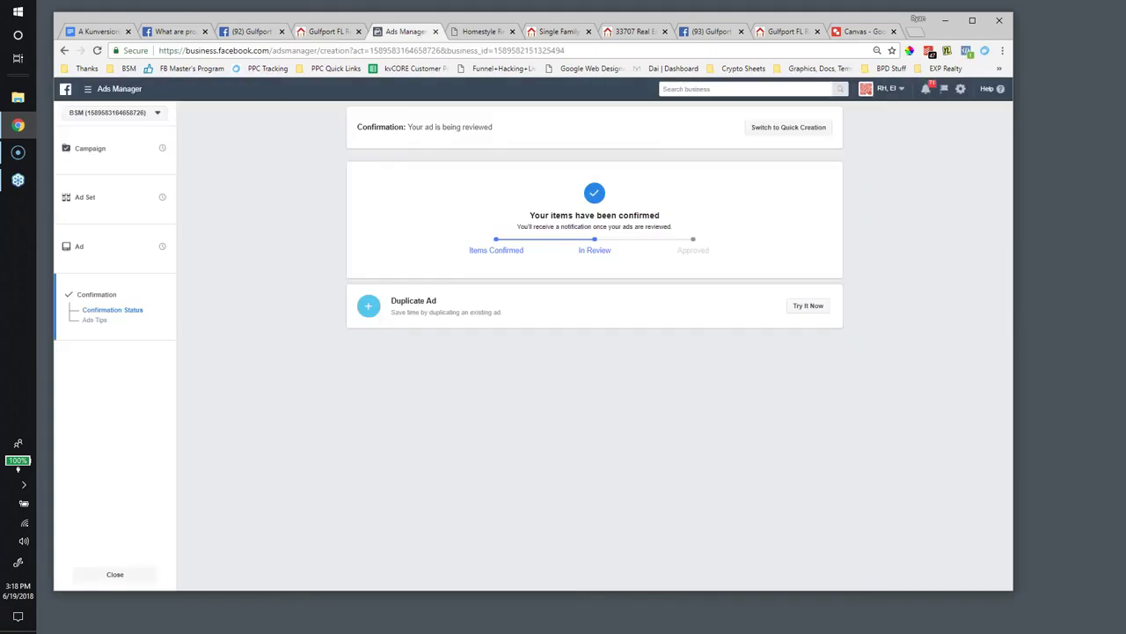
Return to the funnel outline document and highlight the "Lead Ad" Campaign option under Step 2.
{"action": "left_click", "coordinate": [98, 32]}
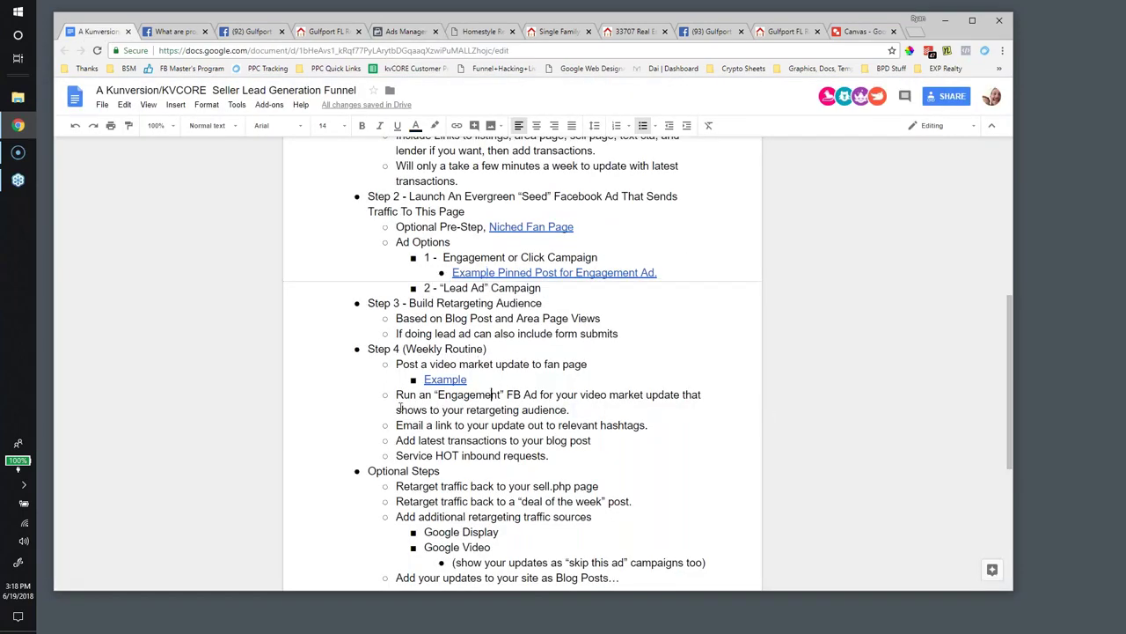
{"action": "scroll", "coordinate": [475, 352], "scroll_direction": "up", "scroll_amount": 1}
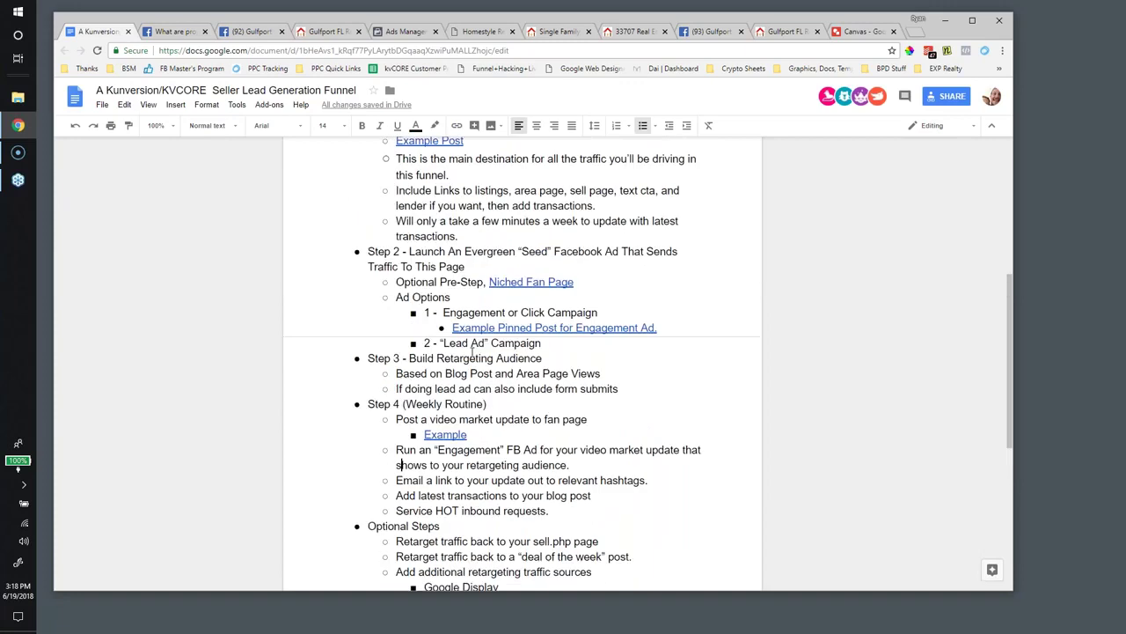
{"action": "left_click_drag", "start_coordinate": [424, 346], "coordinate": [543, 346]}
{"action": "left_click_drag", "start_coordinate": [425, 340], "coordinate": [552, 349]}
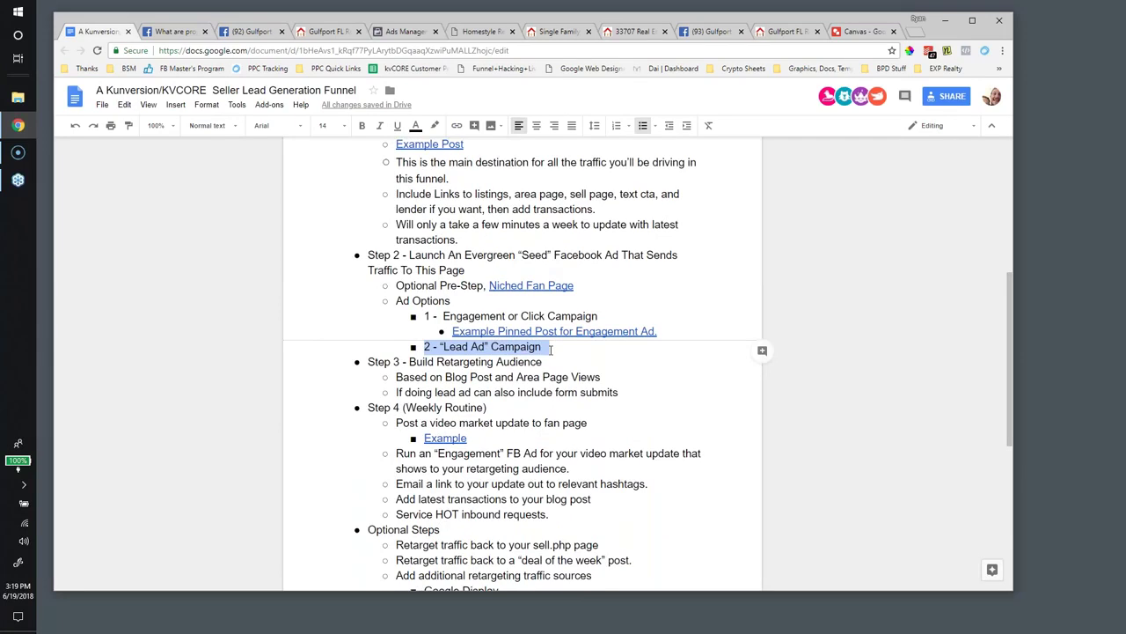
Open the Gulfport FL Real Estate Sales Transactions blog page and highlight its bonus links and transactions to examine them.
{"action": "left_click", "coordinate": [328, 31]}
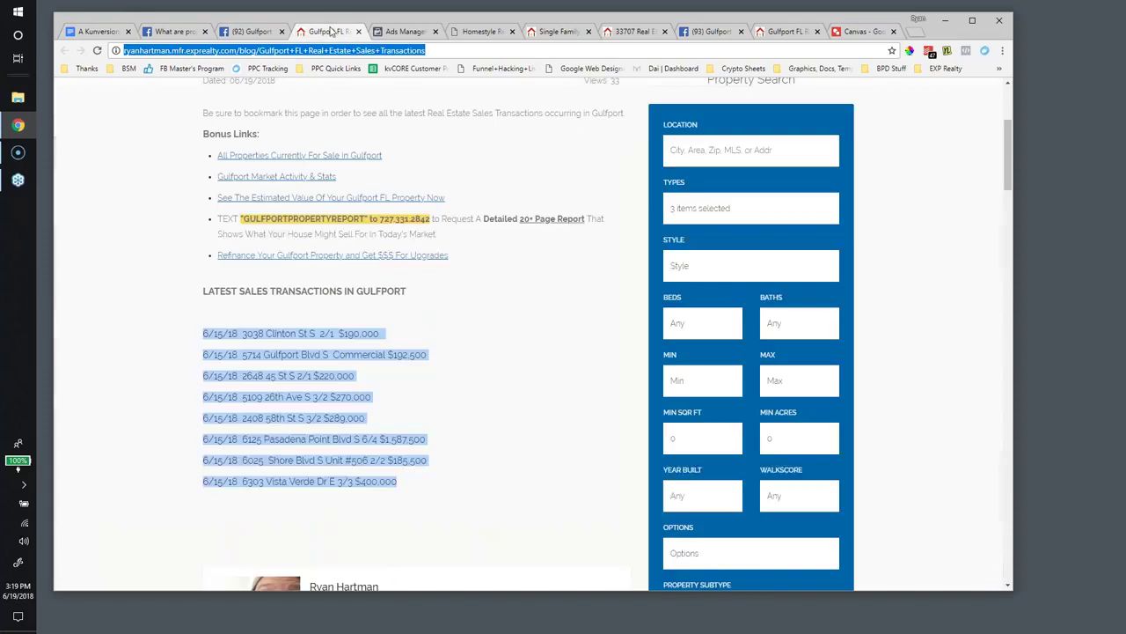
{"action": "scroll", "coordinate": [467, 254], "scroll_direction": "up", "scroll_amount": 2}
{"action": "left_click_drag", "start_coordinate": [198, 309], "coordinate": [212, 267]}
{"action": "scroll", "coordinate": [212, 267], "scroll_direction": "down", "scroll_amount": 1}
{"action": "scroll", "coordinate": [212, 267], "scroll_direction": "down", "scroll_amount": 1}
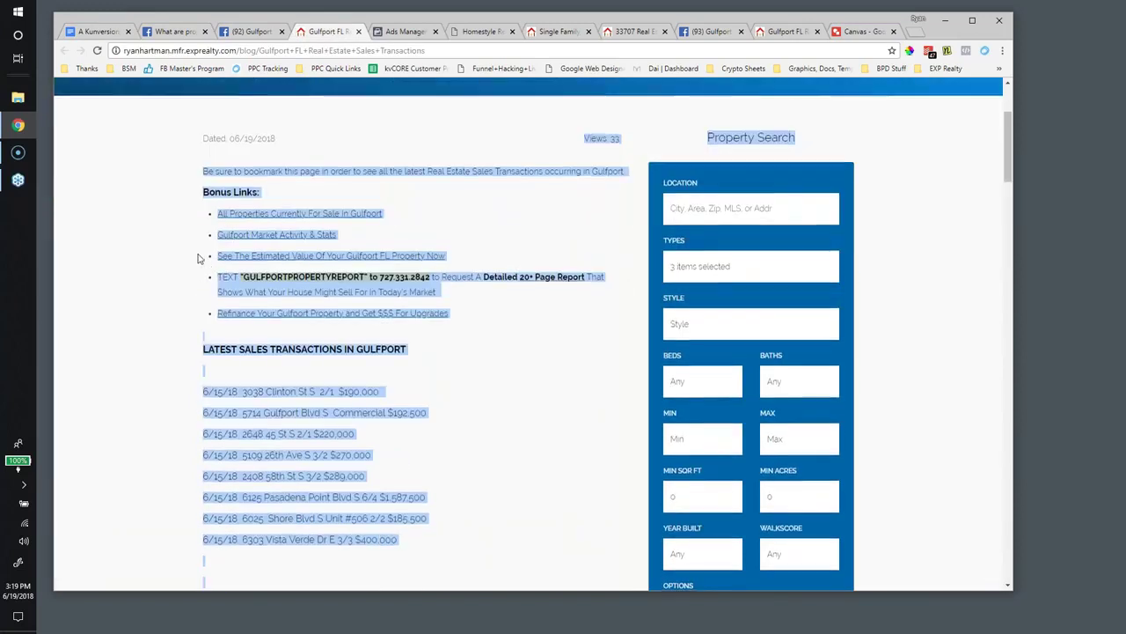
{"action": "left_click", "coordinate": [164, 213]}
{"action": "scroll", "coordinate": [164, 212], "scroll_direction": "down", "scroll_amount": 1}
{"action": "left_click_drag", "start_coordinate": [182, 130], "coordinate": [214, 182]}
{"action": "left_click", "coordinate": [172, 199]}
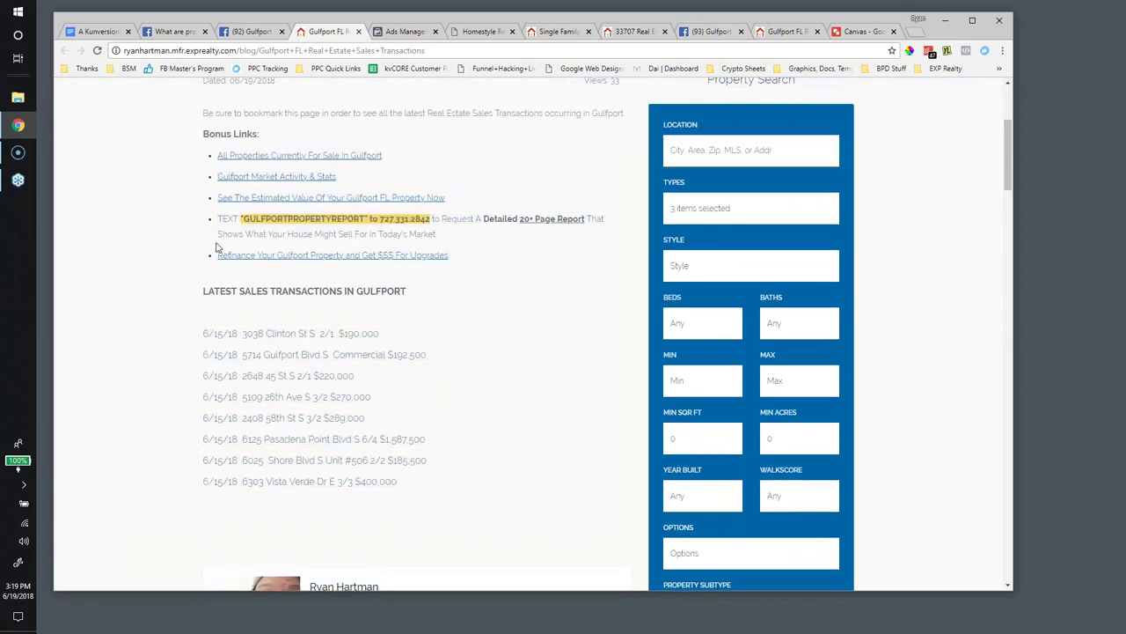
Read through the sales transactions blog page and check the pinned post on the Gulfport FL Real Estate News Facebook page.
{"action": "scroll", "coordinate": [215, 247], "scroll_direction": "up", "scroll_amount": 2}
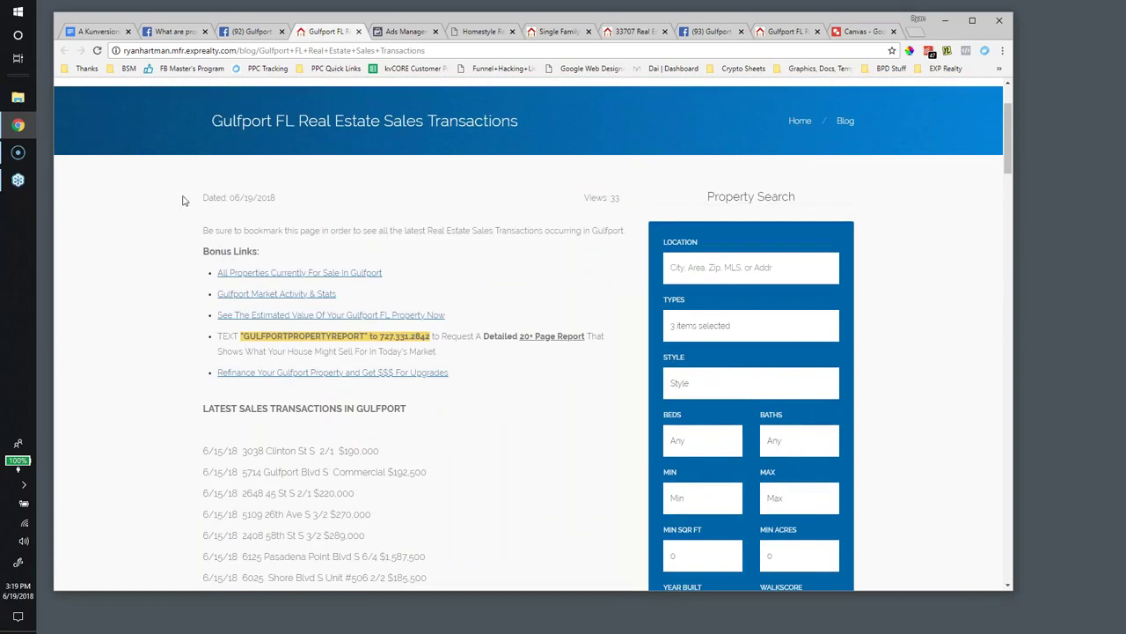
{"action": "scroll", "coordinate": [181, 202], "scroll_direction": "down", "scroll_amount": 4}
{"action": "scroll", "coordinate": [528, 335], "scroll_direction": "up", "scroll_amount": 4}
{"action": "scroll", "coordinate": [533, 334], "scroll_direction": "down", "scroll_amount": 1}
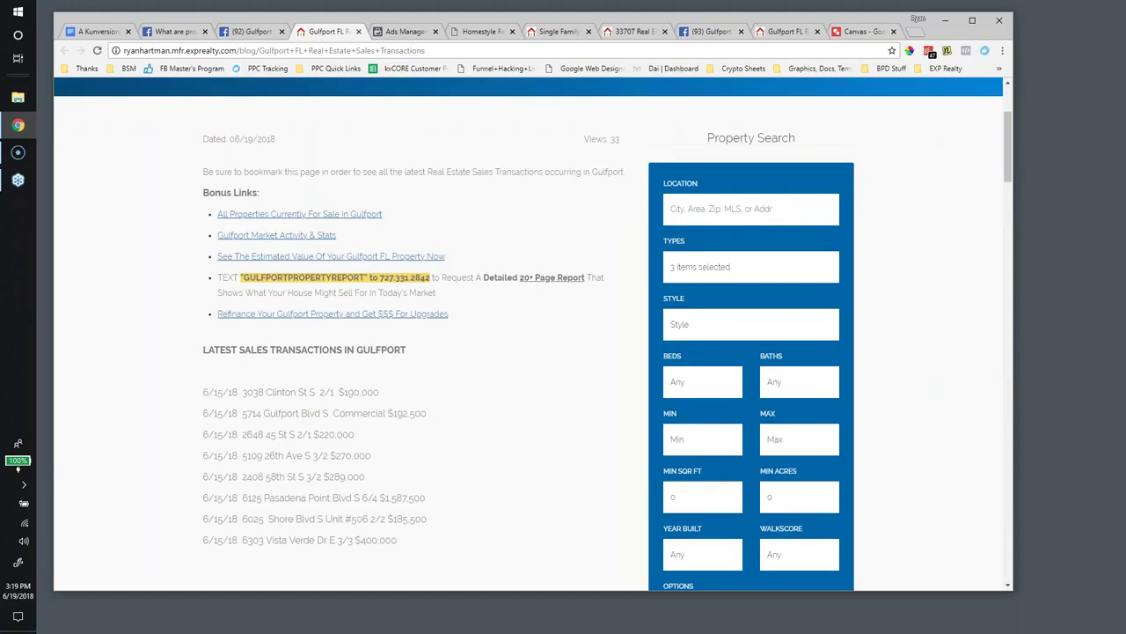
{"action": "scroll", "coordinate": [426, 520], "scroll_direction": "down", "scroll_amount": 1}
{"action": "scroll", "coordinate": [426, 519], "scroll_direction": "up", "scroll_amount": 1}
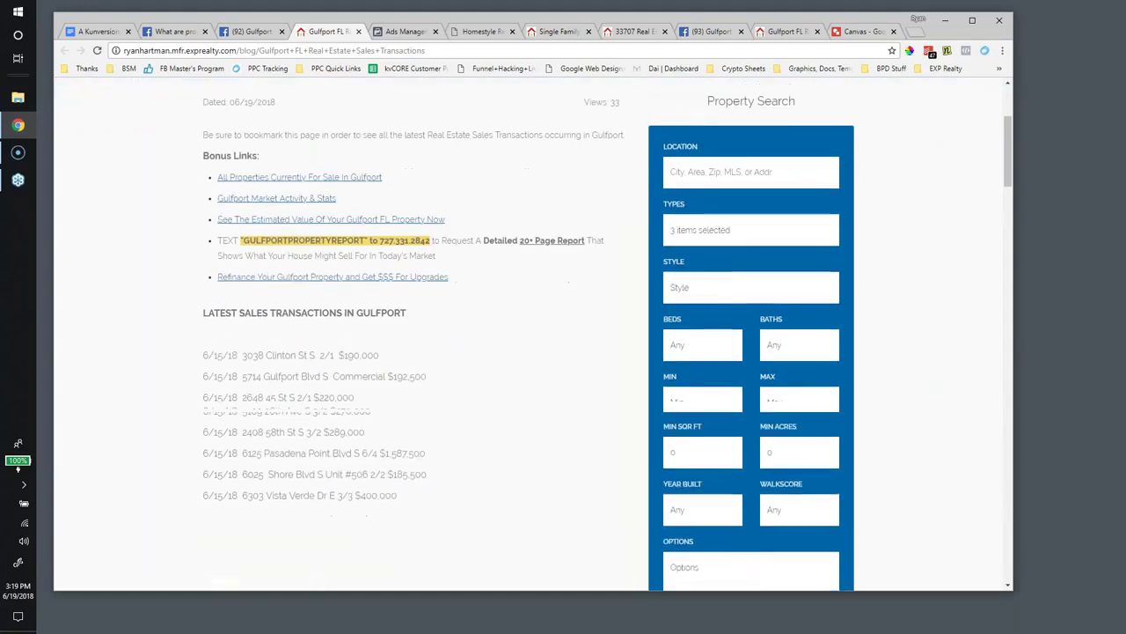
{"action": "left_click", "coordinate": [251, 32]}
{"action": "scroll", "coordinate": [429, 292], "scroll_direction": "down", "scroll_amount": 1}
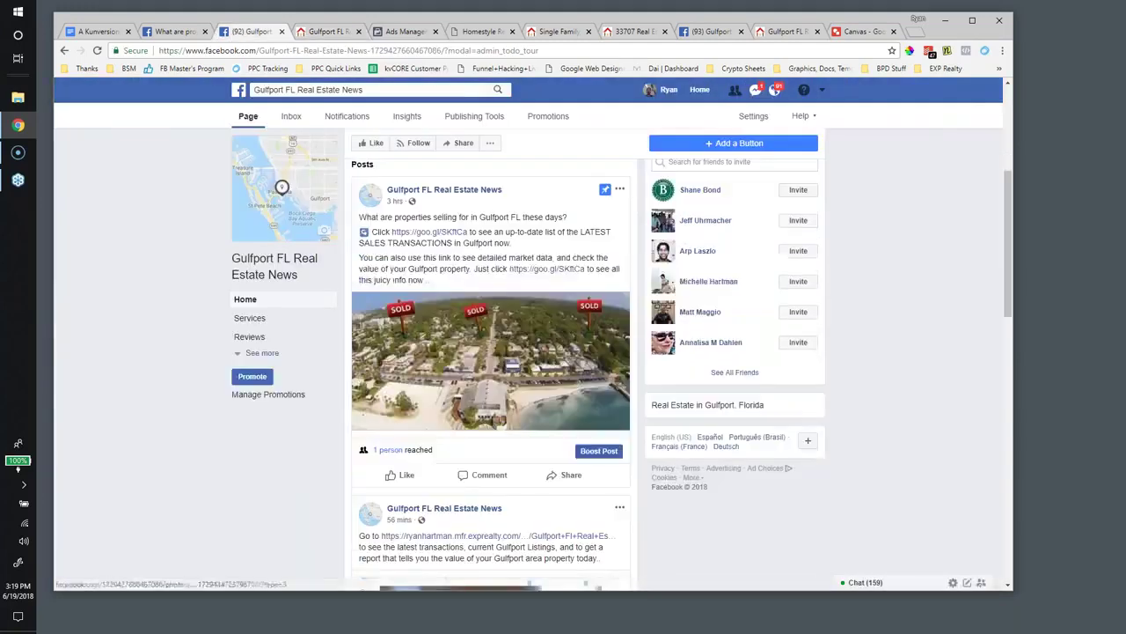
Review the Lead Ad option and Step 3, Build Retargeting Audience, in the funnel outline document.
{"action": "left_click", "coordinate": [86, 32]}
{"action": "left_click", "coordinate": [547, 359]}
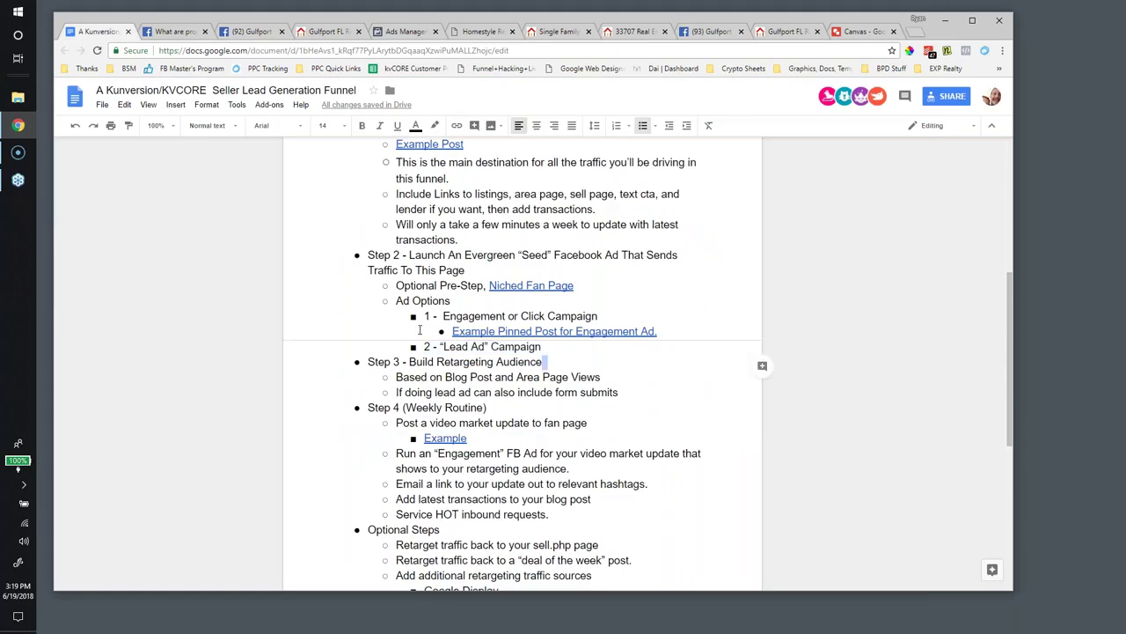
{"action": "left_click_drag", "start_coordinate": [444, 346], "coordinate": [553, 347]}
{"action": "left_click", "coordinate": [542, 362]}
{"action": "scroll", "coordinate": [466, 343], "scroll_direction": "down", "scroll_amount": 3}
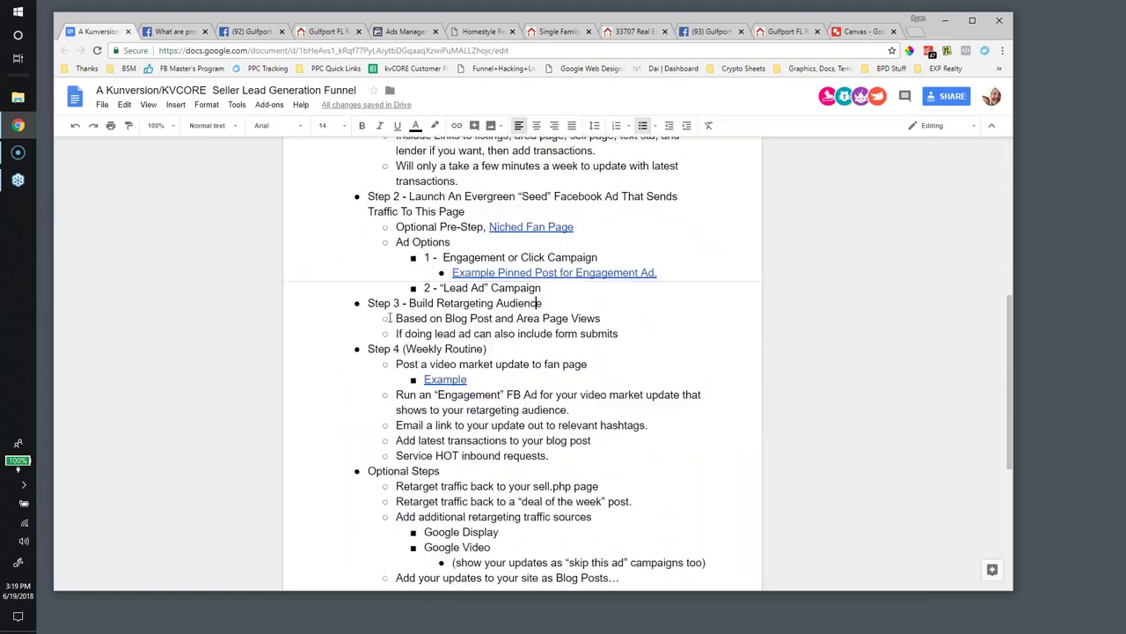
{"action": "scroll", "coordinate": [393, 323], "scroll_direction": "up", "scroll_amount": 2}
Go back to the Gulfport sales transactions blog page and look over its bonus links and latest sales.
{"action": "left_click", "coordinate": [326, 33]}
{"action": "scroll", "coordinate": [410, 266], "scroll_direction": "down", "scroll_amount": 1}
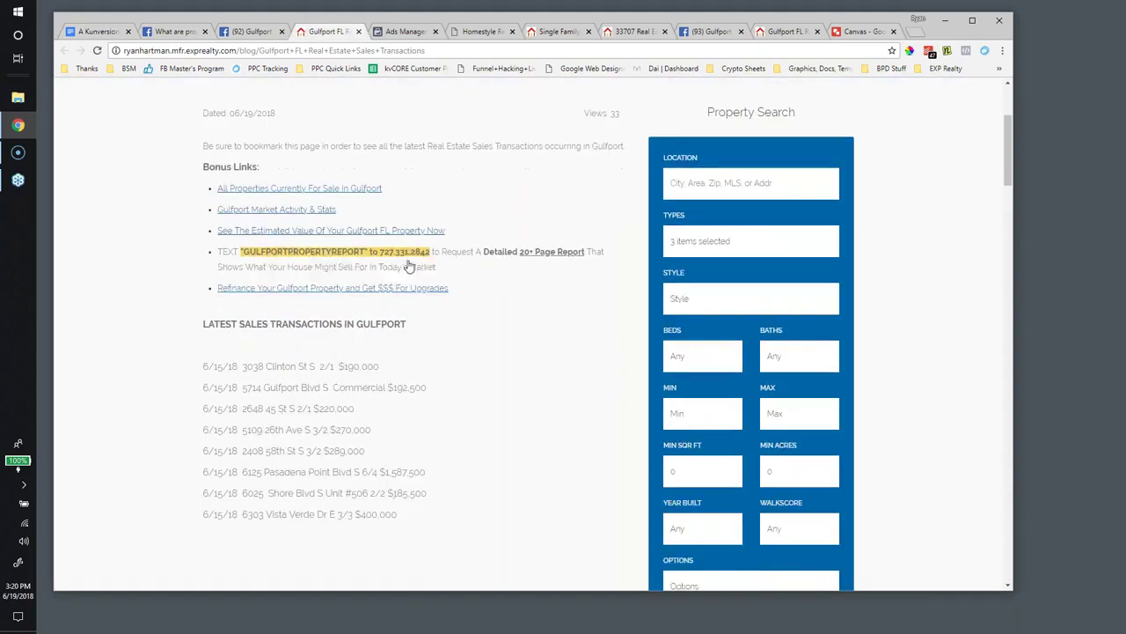
{"action": "scroll", "coordinate": [410, 266], "scroll_direction": "up", "scroll_amount": 2}
{"action": "scroll", "coordinate": [305, 294], "scroll_direction": "down", "scroll_amount": 1}
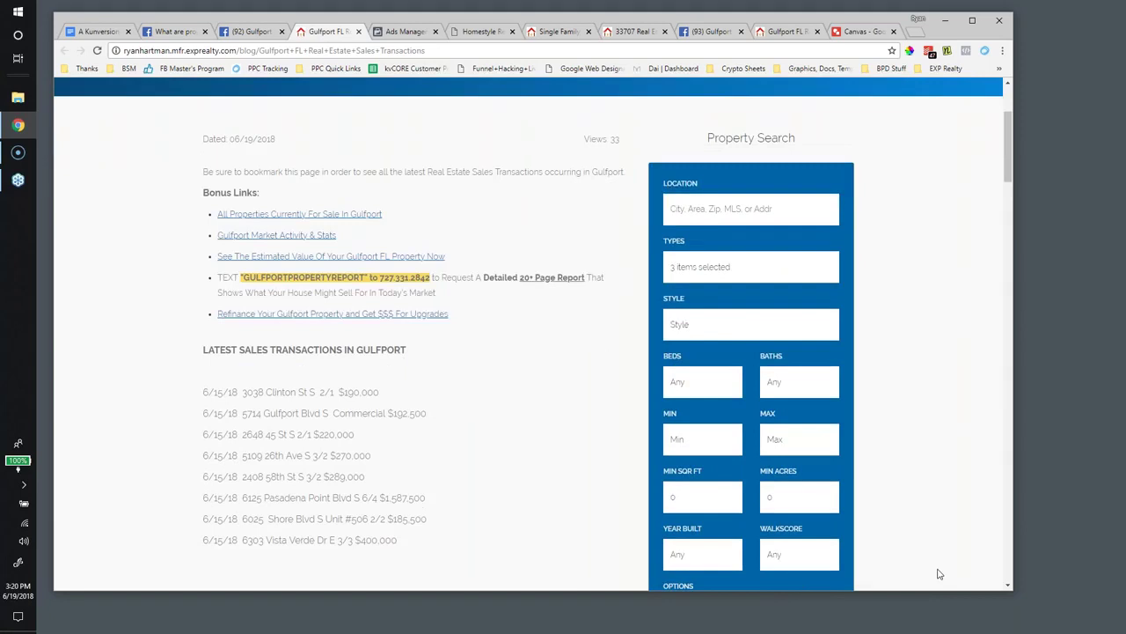
{"action": "left_click", "coordinate": [940, 604]}
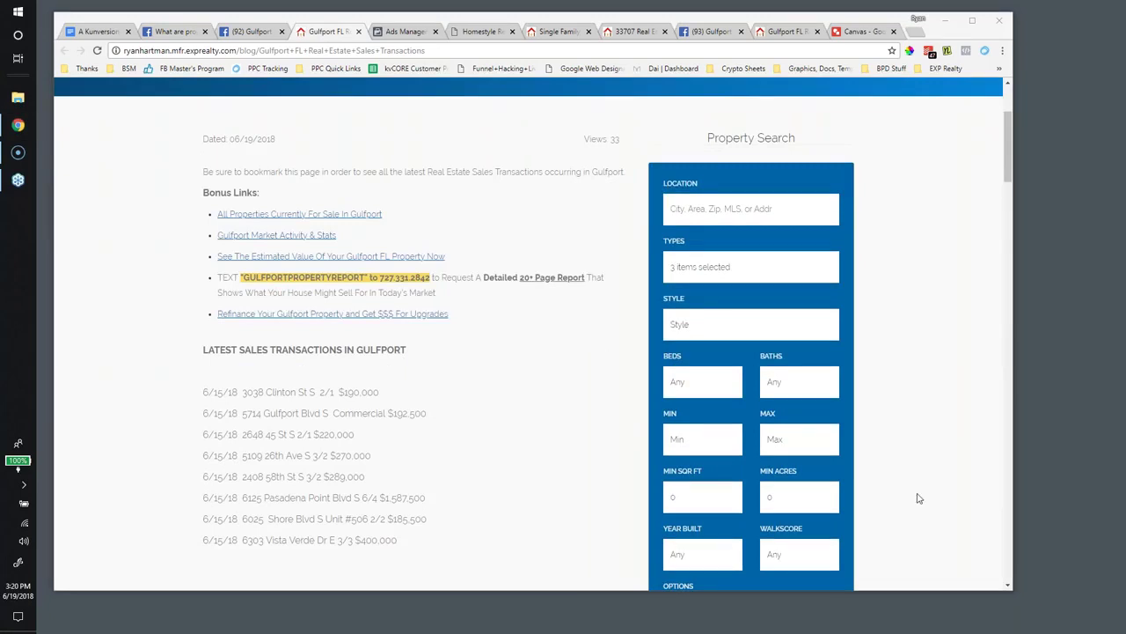
{"action": "left_click", "coordinate": [133, 295]}
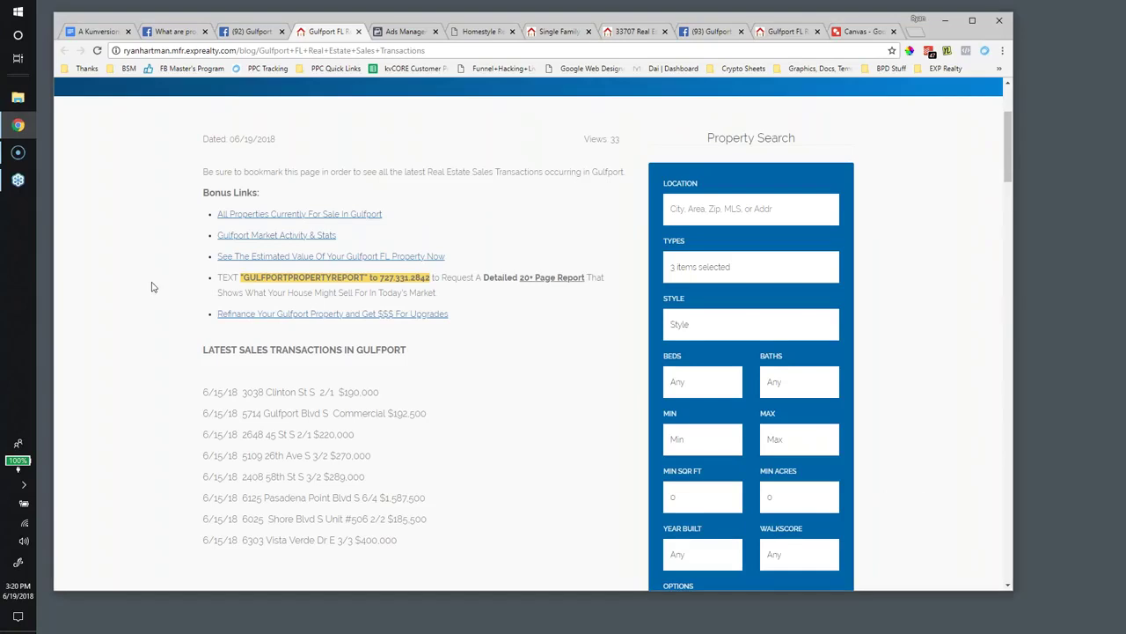
Highlight the blog page's title and look through the page down to the author section.
{"action": "scroll", "coordinate": [150, 285], "scroll_direction": "up", "scroll_amount": 2}
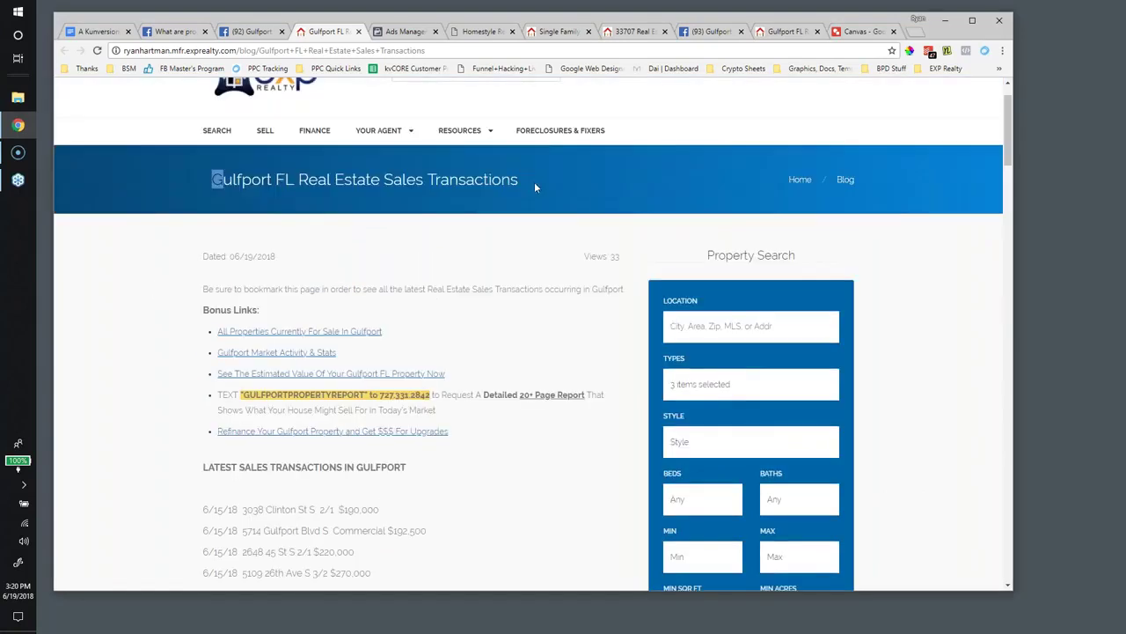
{"action": "left_click", "coordinate": [288, 191]}
{"action": "left_click_drag", "start_coordinate": [212, 181], "coordinate": [510, 181]}
{"action": "left_click", "coordinate": [511, 182]}
{"action": "scroll", "coordinate": [469, 278], "scroll_direction": "down", "scroll_amount": 3}
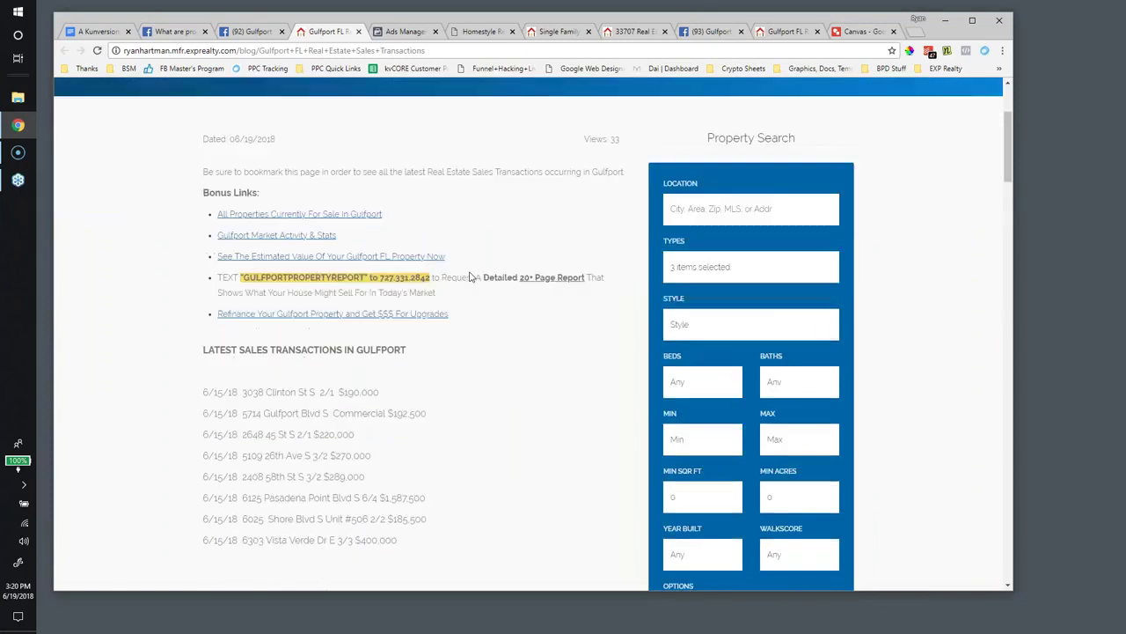
{"action": "scroll", "coordinate": [469, 278], "scroll_direction": "down", "scroll_amount": 2}
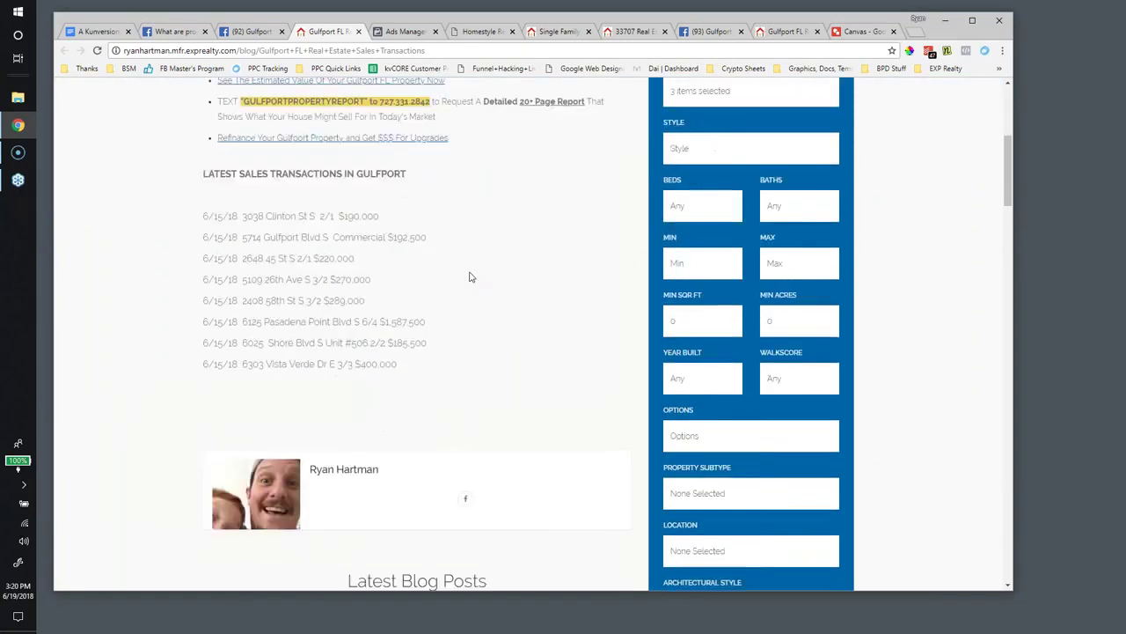
{"action": "scroll", "coordinate": [469, 277], "scroll_direction": "up", "scroll_amount": 5}
{"action": "scroll", "coordinate": [470, 278], "scroll_direction": "down", "scroll_amount": 1}
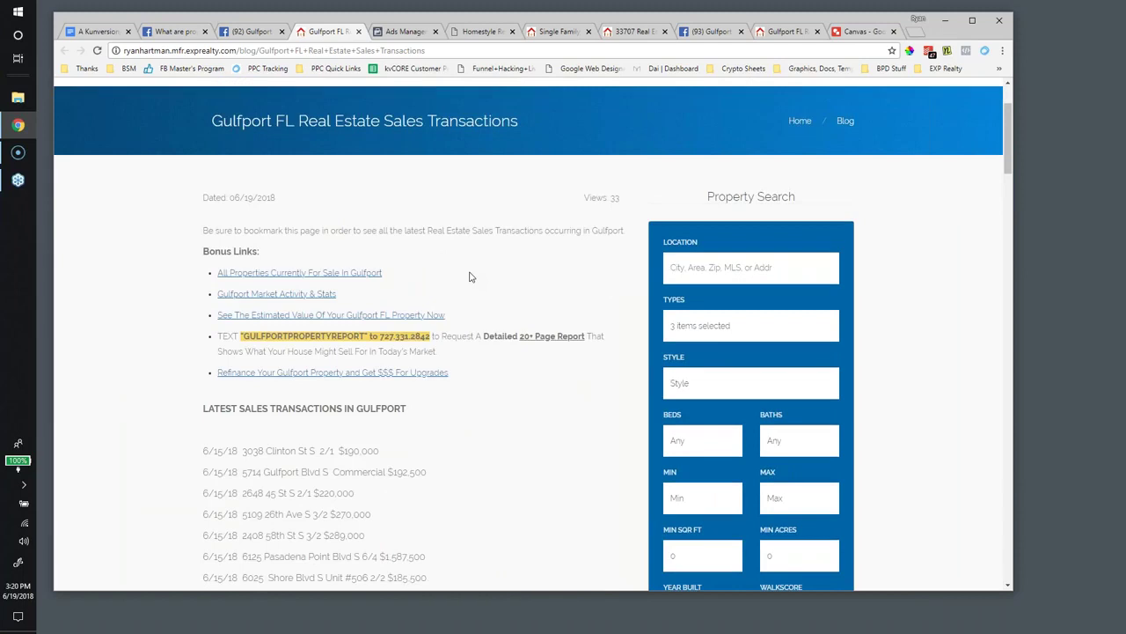
Highlight the full list of bonus links on the blog page for review, and clear the selection.
{"action": "left_click_drag", "start_coordinate": [213, 270], "coordinate": [448, 374]}
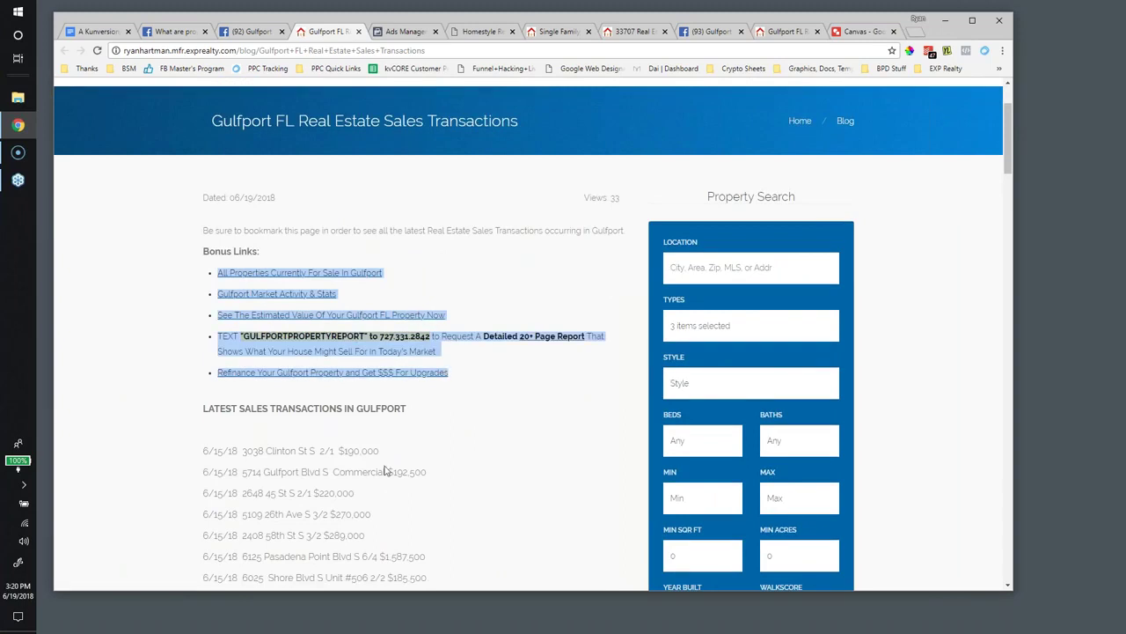
{"action": "scroll", "coordinate": [385, 470], "scroll_direction": "down", "scroll_amount": 1}
{"action": "scroll", "coordinate": [264, 396], "scroll_direction": "up", "scroll_amount": 1}
{"action": "left_click", "coordinate": [105, 337]}
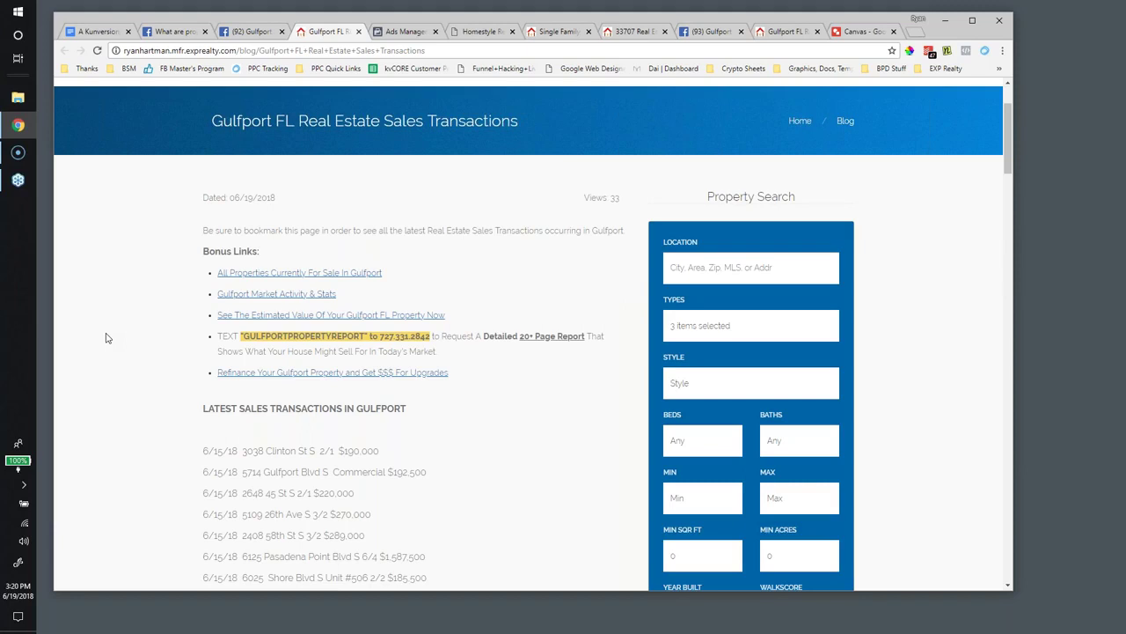
Switch to the Gulfport FL Real Estate News Facebook page and examine the pinned post about Gulfport property sales.
{"action": "left_click", "coordinate": [251, 31]}
{"action": "scroll", "coordinate": [476, 299], "scroll_direction": "down", "scroll_amount": 2}
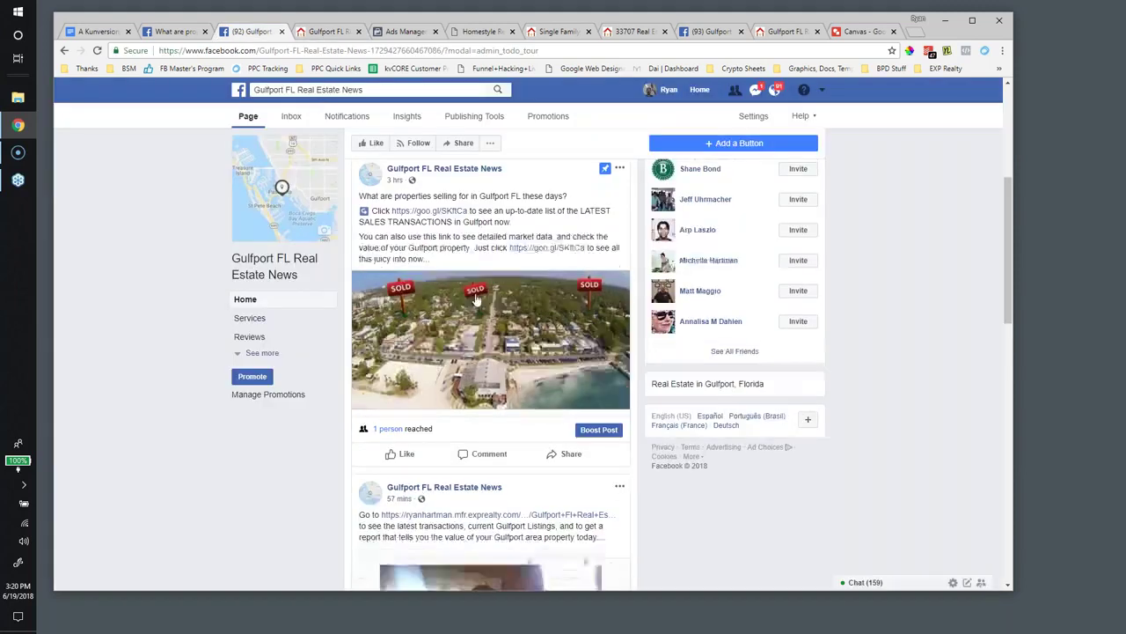
{"action": "scroll", "coordinate": [476, 299], "scroll_direction": "up", "scroll_amount": 3}
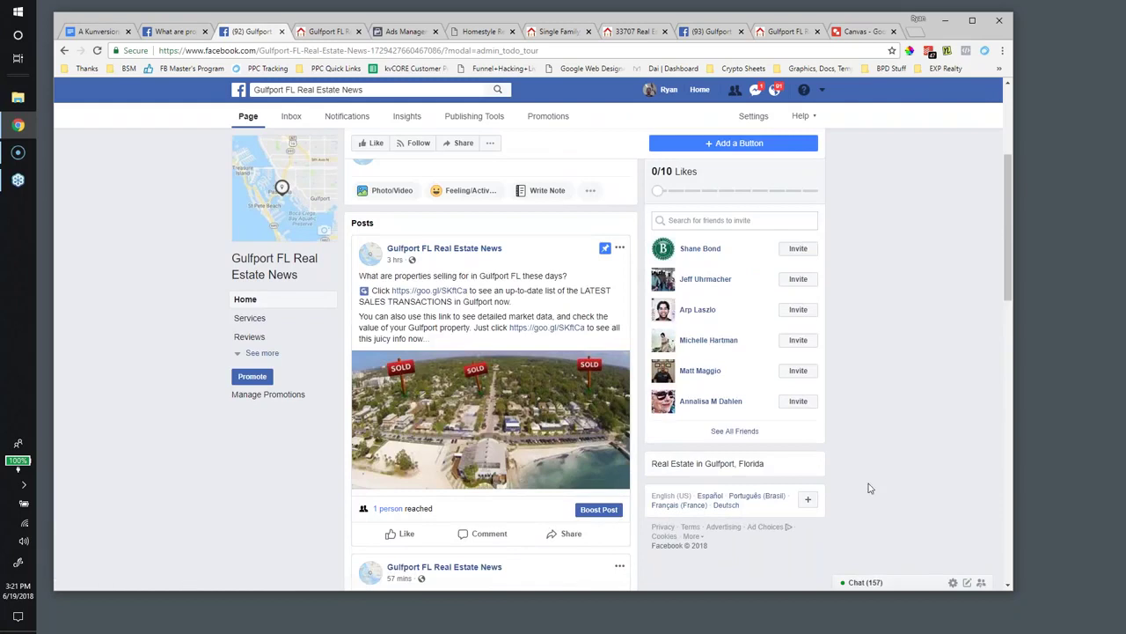
{"action": "left_click", "coordinate": [1102, 450]}
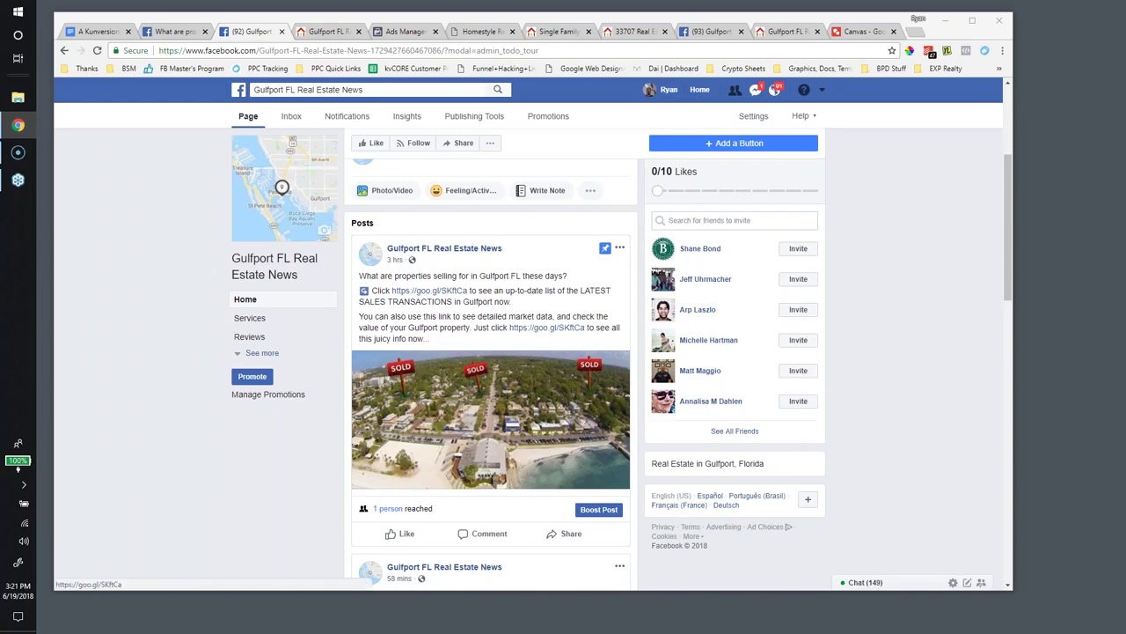
Look over the Facebook page's posts, and highlight the Step 3 Build Retargeting Audience section in the funnel outline document.
{"action": "scroll", "coordinate": [512, 426], "scroll_direction": "down", "scroll_amount": 6}
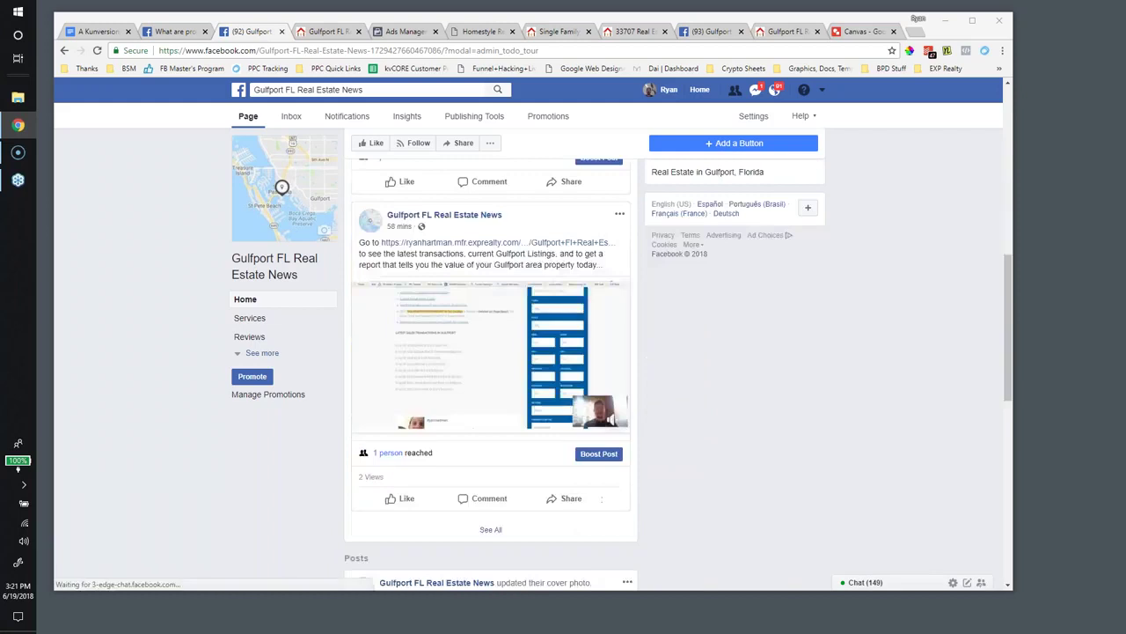
{"action": "scroll", "coordinate": [512, 425], "scroll_direction": "up", "scroll_amount": 6}
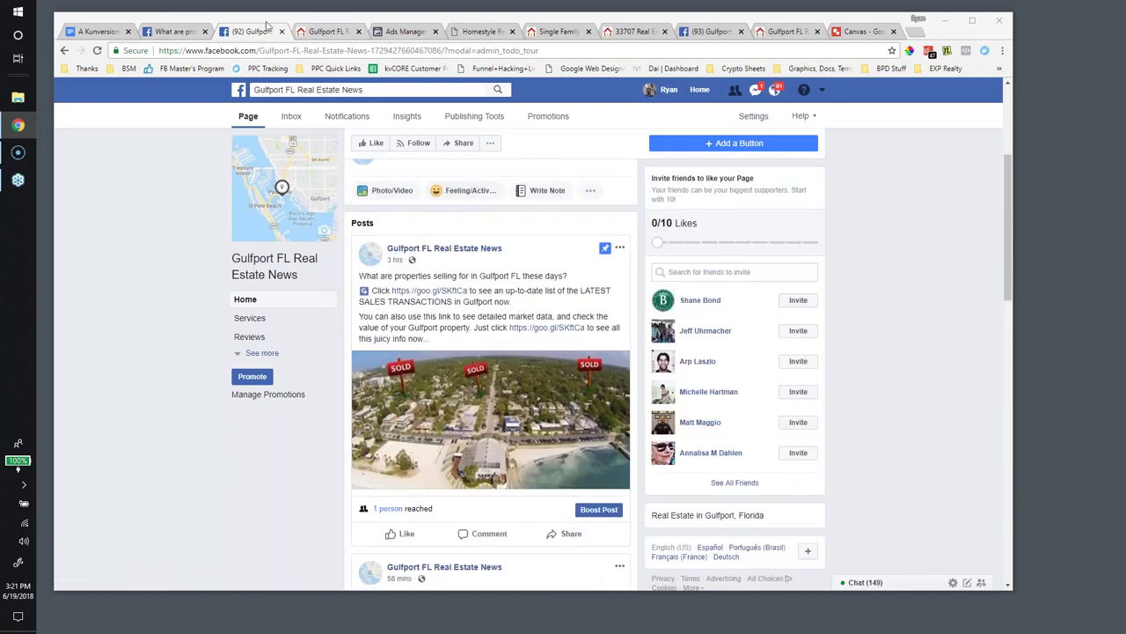
{"action": "left_click", "coordinate": [98, 32]}
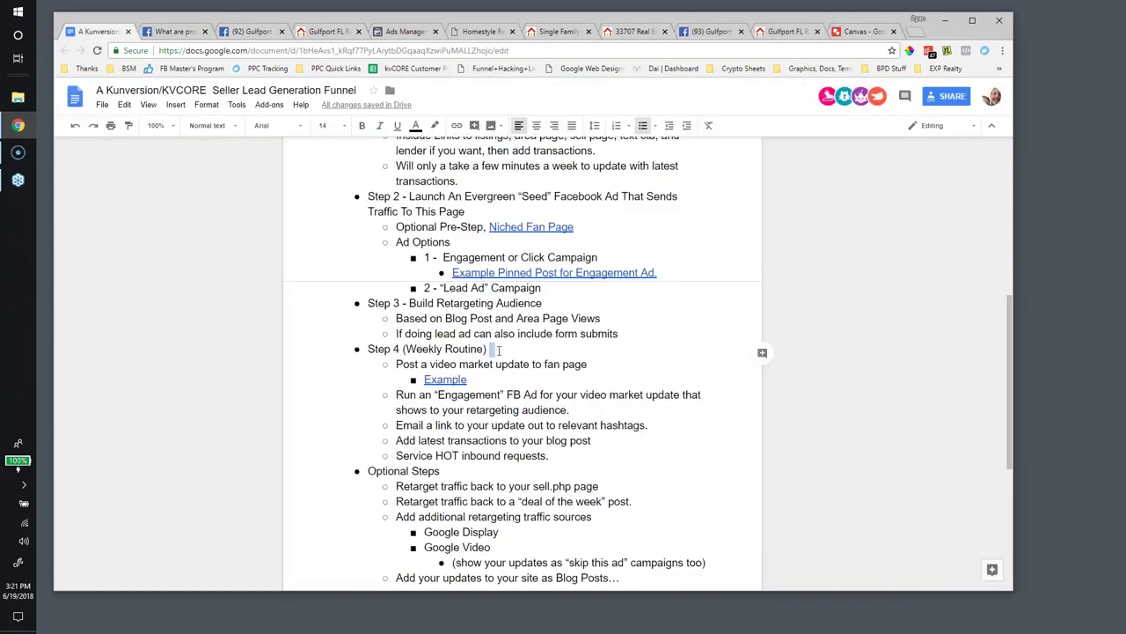
{"action": "left_click_drag", "start_coordinate": [413, 303], "coordinate": [599, 335]}
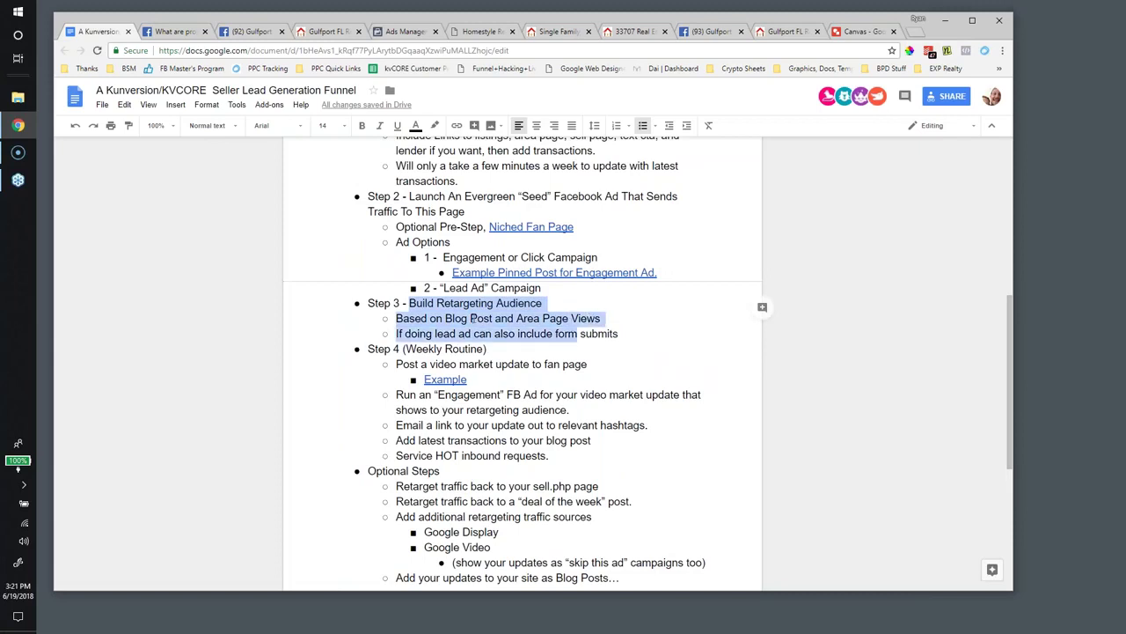
{"action": "left_click", "coordinate": [469, 319]}
{"action": "left_click_drag", "start_coordinate": [404, 303], "coordinate": [514, 358]}
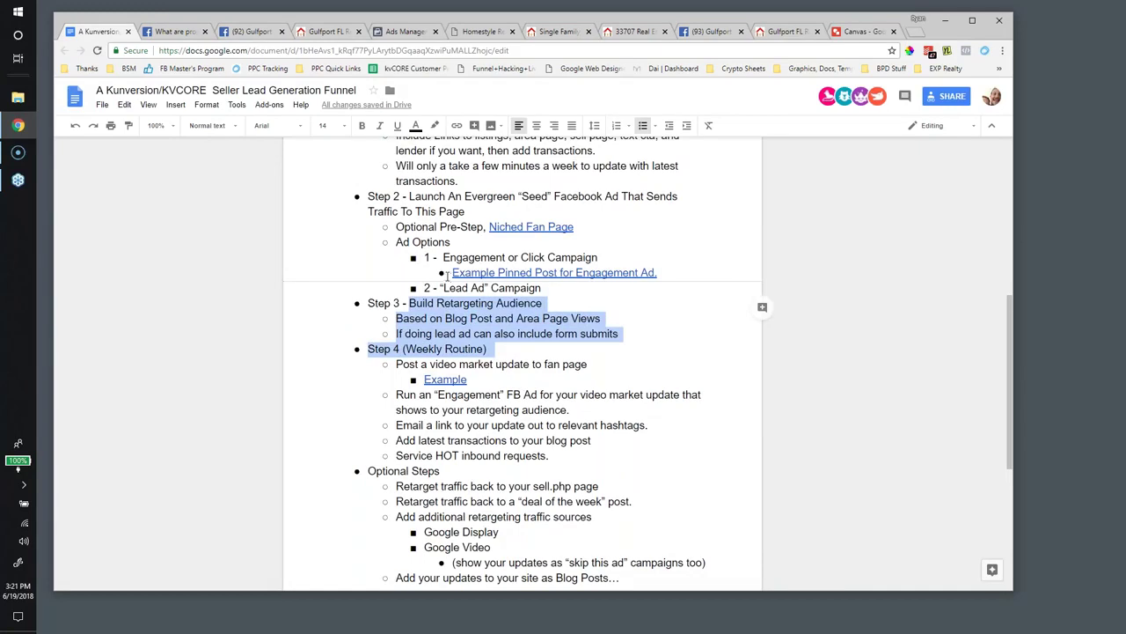
Open the Audiences section of the Asset Library from Facebook Ads Manager's full list of tools.
{"action": "left_click", "coordinate": [254, 32]}
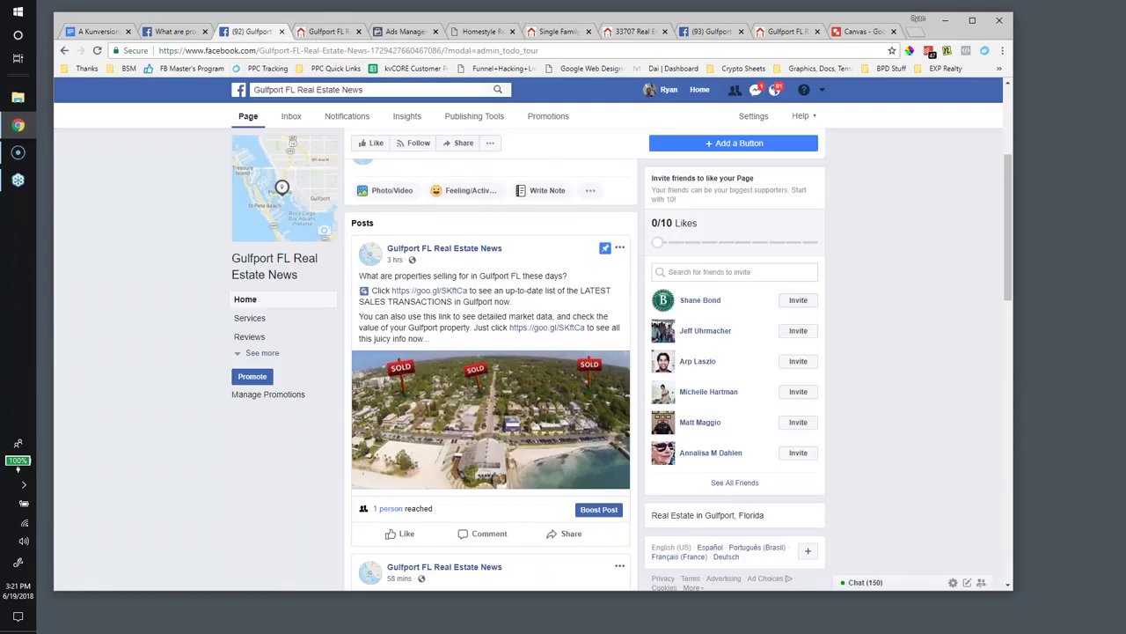
{"action": "left_click", "coordinate": [403, 31]}
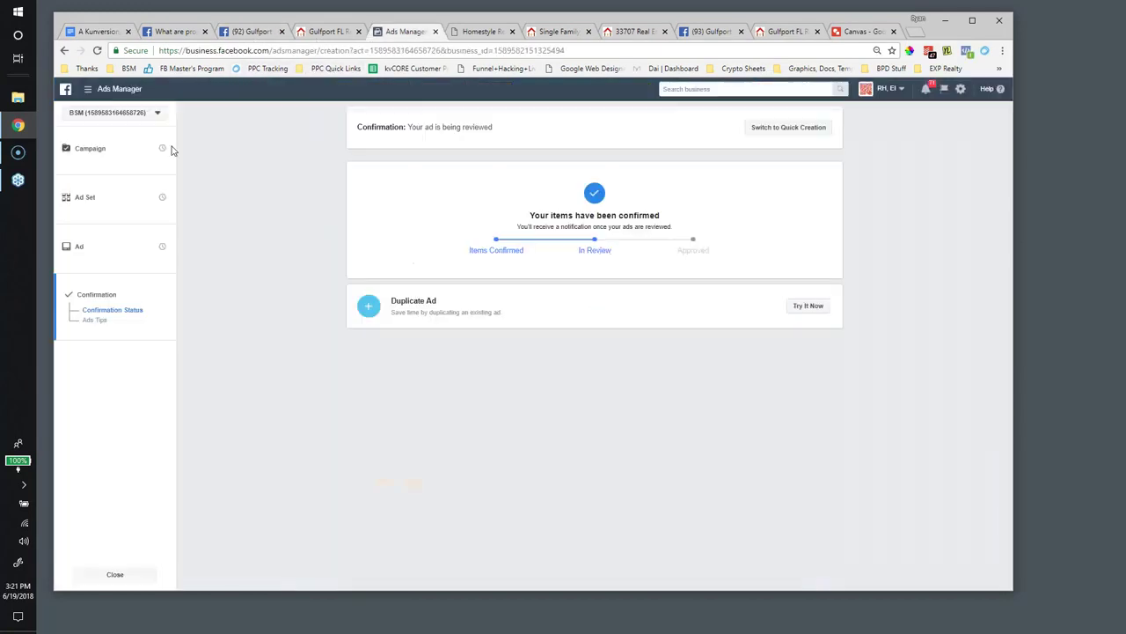
{"action": "left_click", "coordinate": [88, 91]}
{"action": "left_click", "coordinate": [138, 329]}
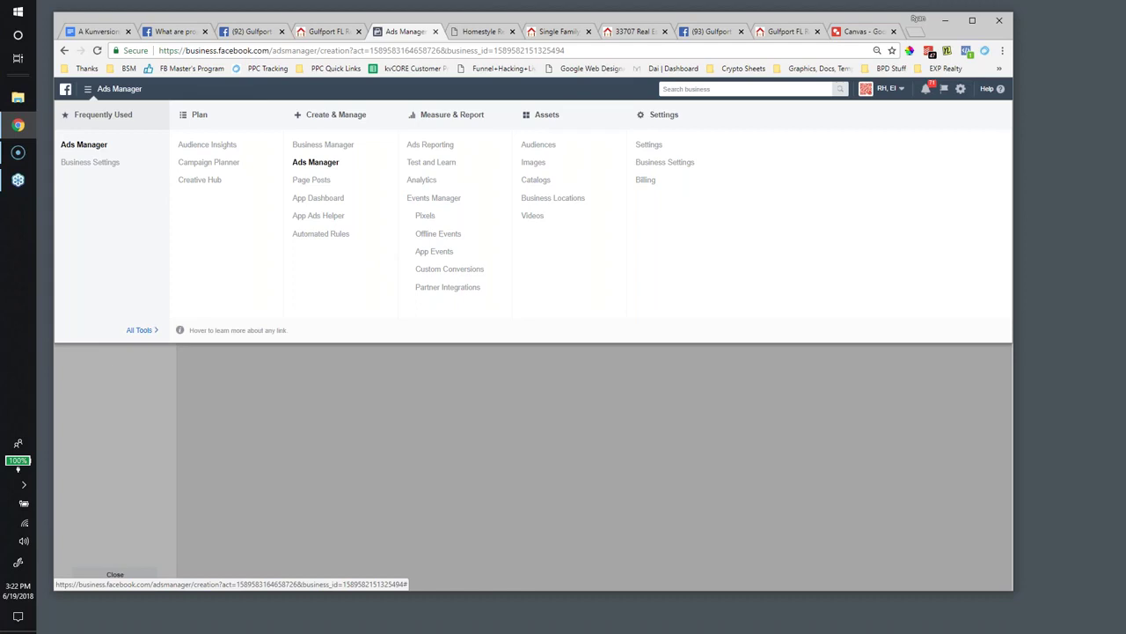
{"action": "left_click", "coordinate": [538, 144]}
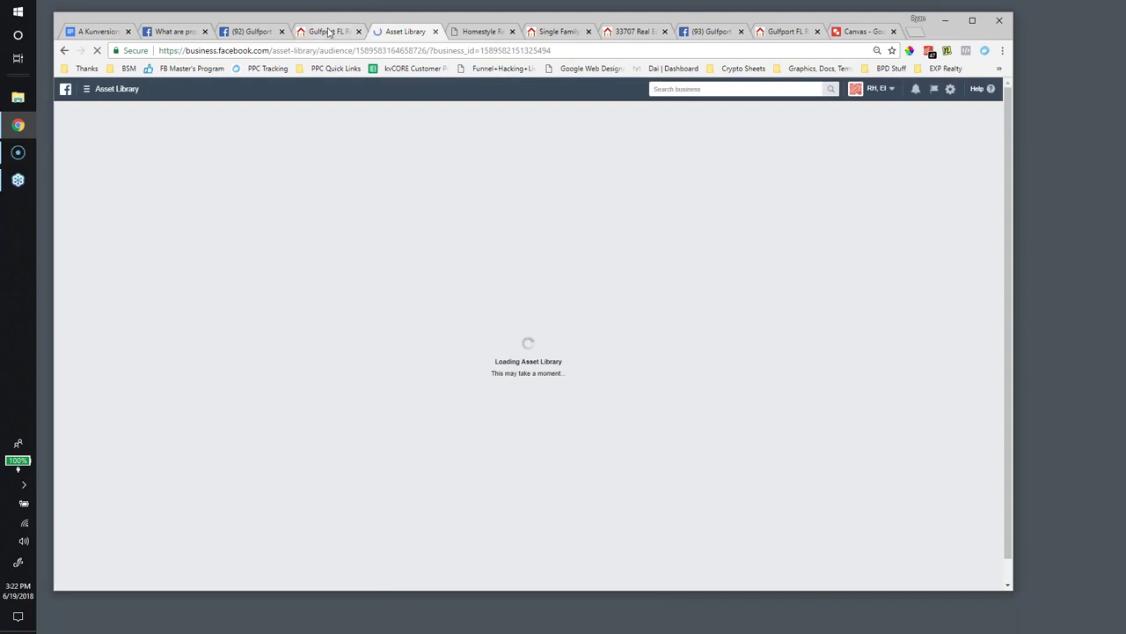
Highlight the web address of the Gulfport sales transactions blog page and copy its Gulfport keyword.
{"action": "left_click", "coordinate": [328, 31]}
{"action": "left_click_drag", "start_coordinate": [126, 51], "coordinate": [442, 56]}
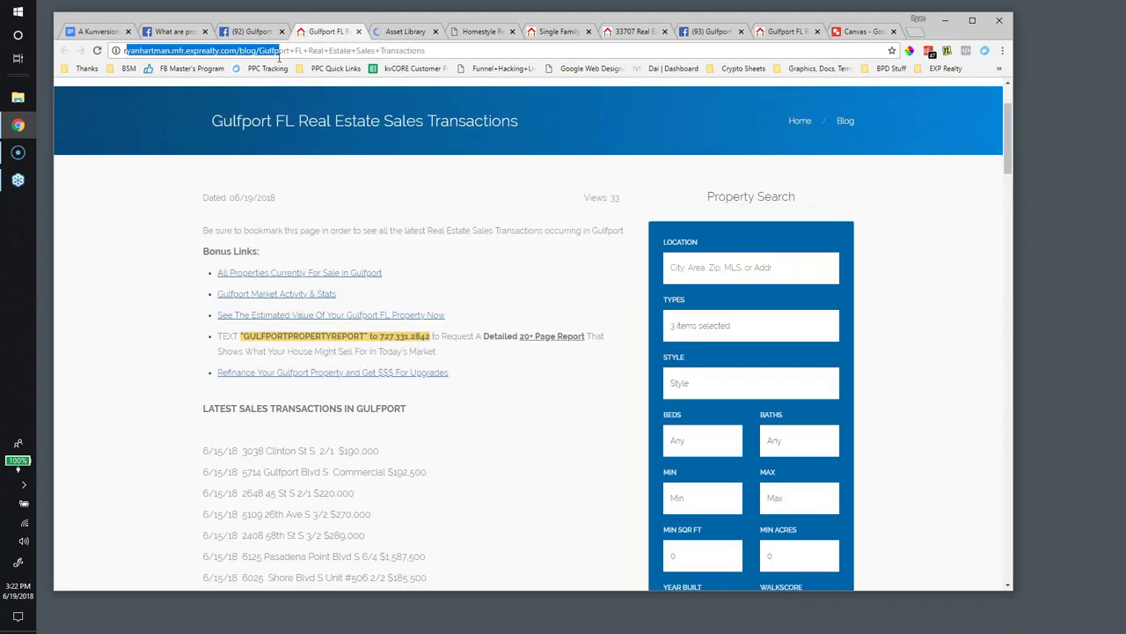
{"action": "left_click_drag", "start_coordinate": [257, 51], "coordinate": [295, 51]}
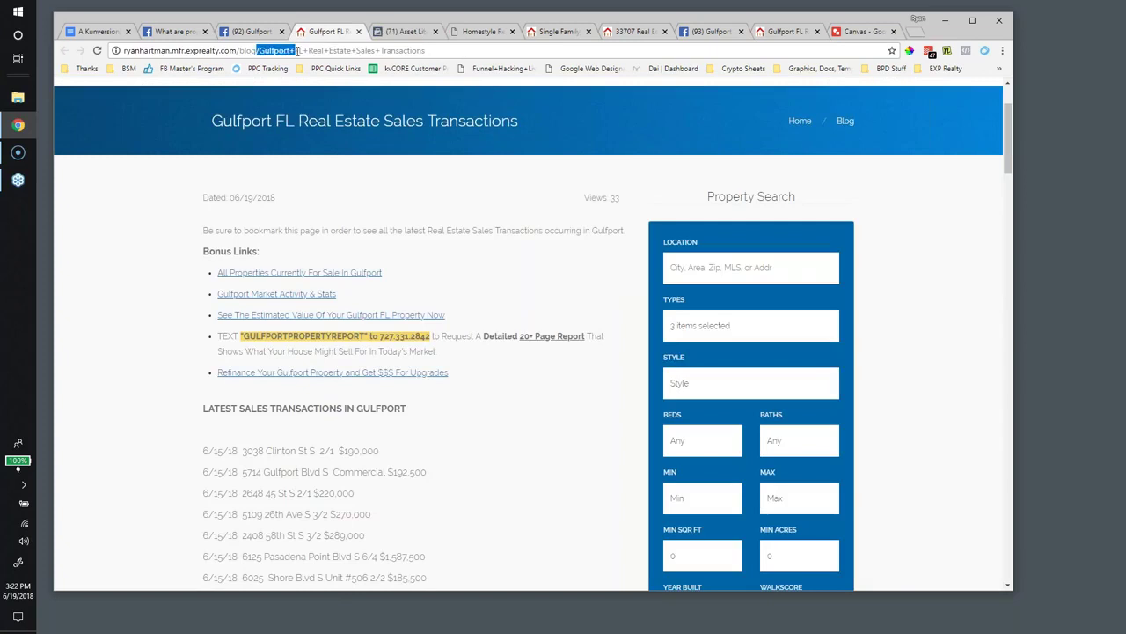
{"action": "left_click", "coordinate": [278, 51]}
{"action": "left_click_drag", "start_coordinate": [291, 51], "coordinate": [260, 51]}
{"action": "right_click", "coordinate": [277, 50]}
{"action": "left_click", "coordinate": [293, 87]}
Return to the Asset Library and start a website custom audience through the lookalike audience's source options.
{"action": "left_click", "coordinate": [404, 33]}
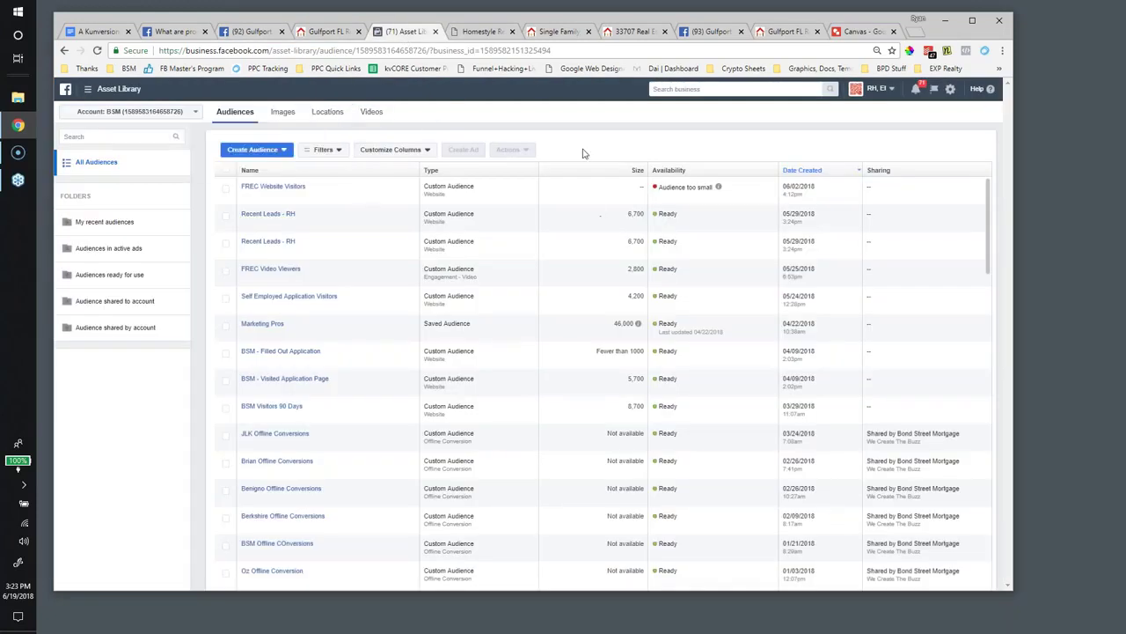
{"action": "left_click", "coordinate": [252, 150]}
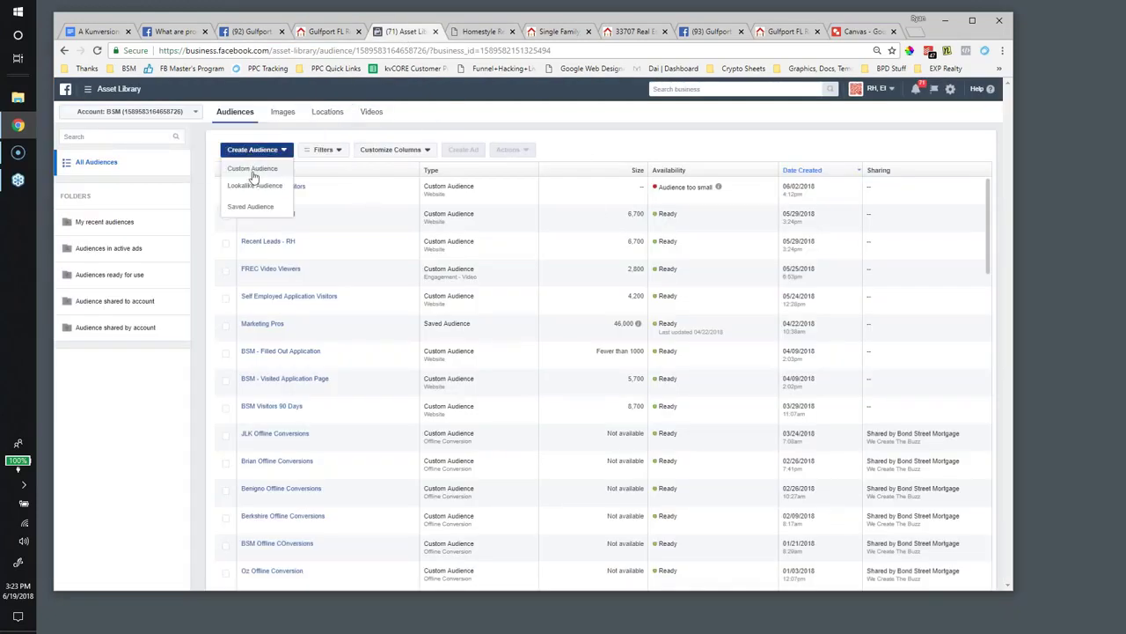
{"action": "left_click", "coordinate": [250, 172]}
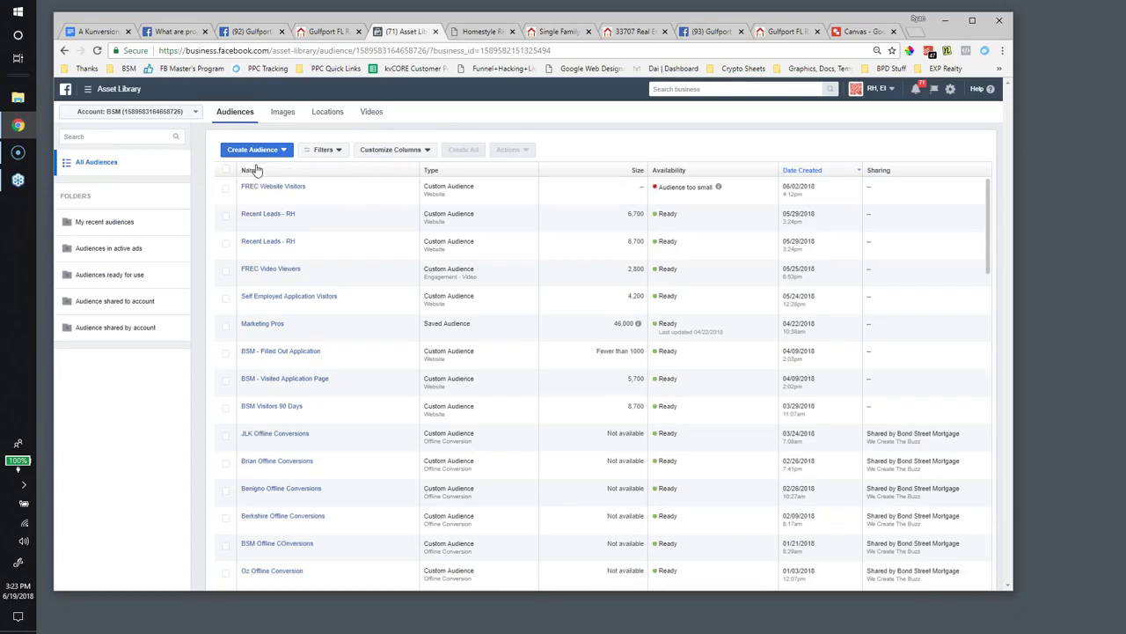
{"action": "left_click", "coordinate": [273, 154]}
{"action": "left_click", "coordinate": [267, 169]}
{"action": "left_click", "coordinate": [279, 150]}
{"action": "left_click", "coordinate": [256, 186]}
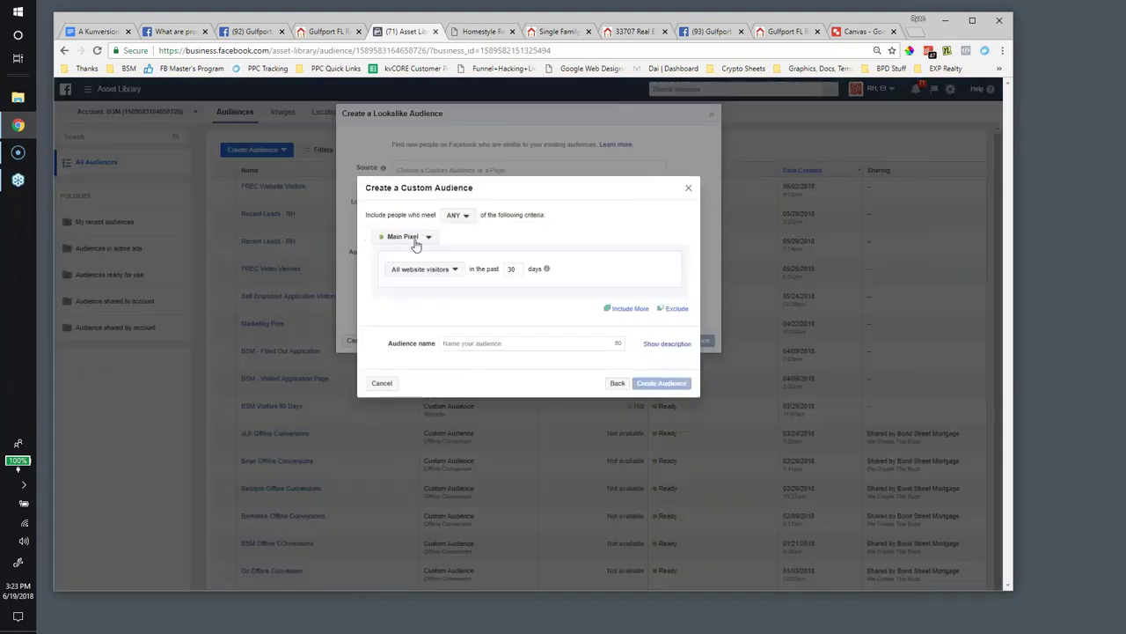
Define the audience as people who visited specific web pages with a URL containing "gulfport" in the past 180 days.
{"action": "left_click", "coordinate": [442, 275]}
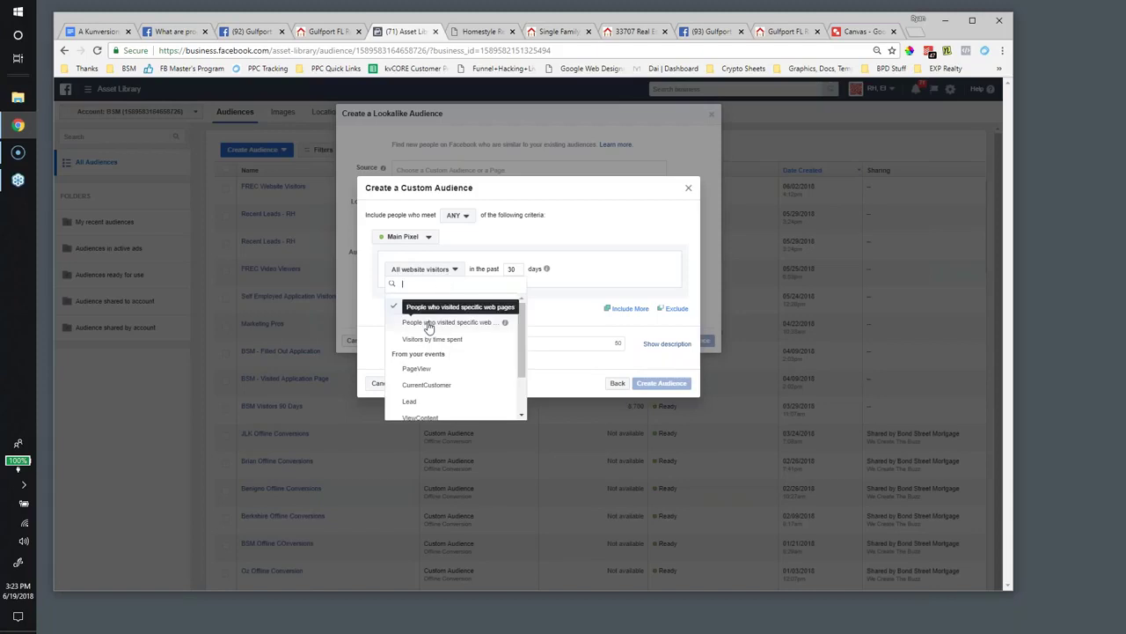
{"action": "left_click", "coordinate": [430, 324]}
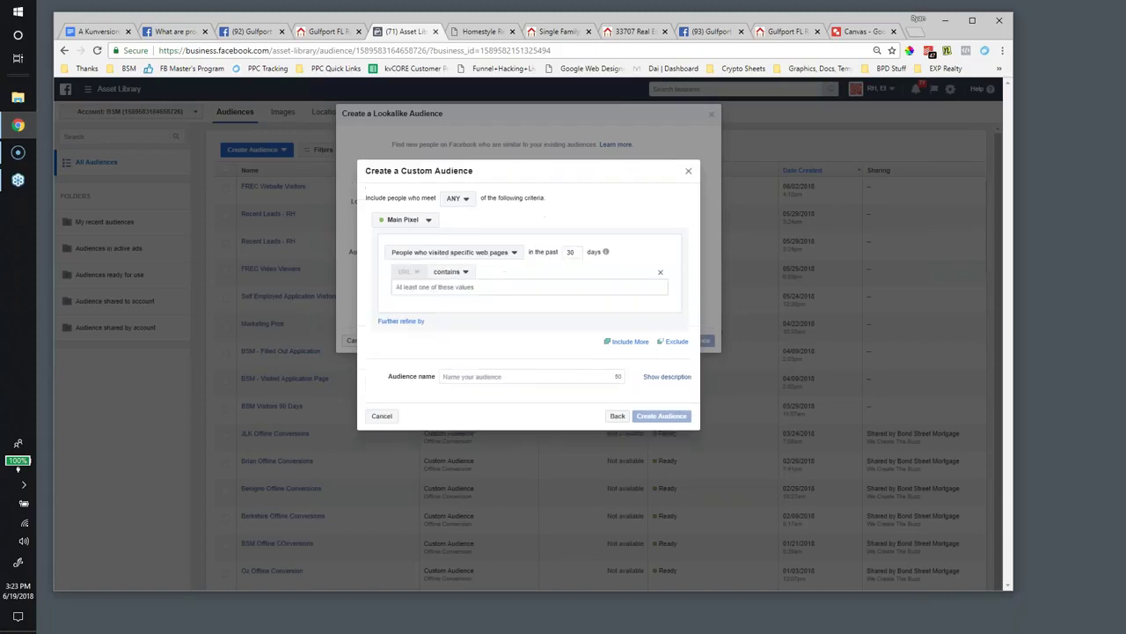
{"action": "double_click", "coordinate": [574, 251]}
{"action": "key", "text": "BackSpace"}
{"action": "type", "text": "180"}
{"action": "mouse_move", "coordinate": [607, 253]}
{"action": "type", "text": "gulfport"}
{"action": "double_click", "coordinate": [417, 287]}
{"action": "key", "text": "Return"}
Name the audience "RH - Gulfport keyword visitors", create it, and close the lookalike audience dialog without creating one.
{"action": "left_click", "coordinate": [506, 386]}
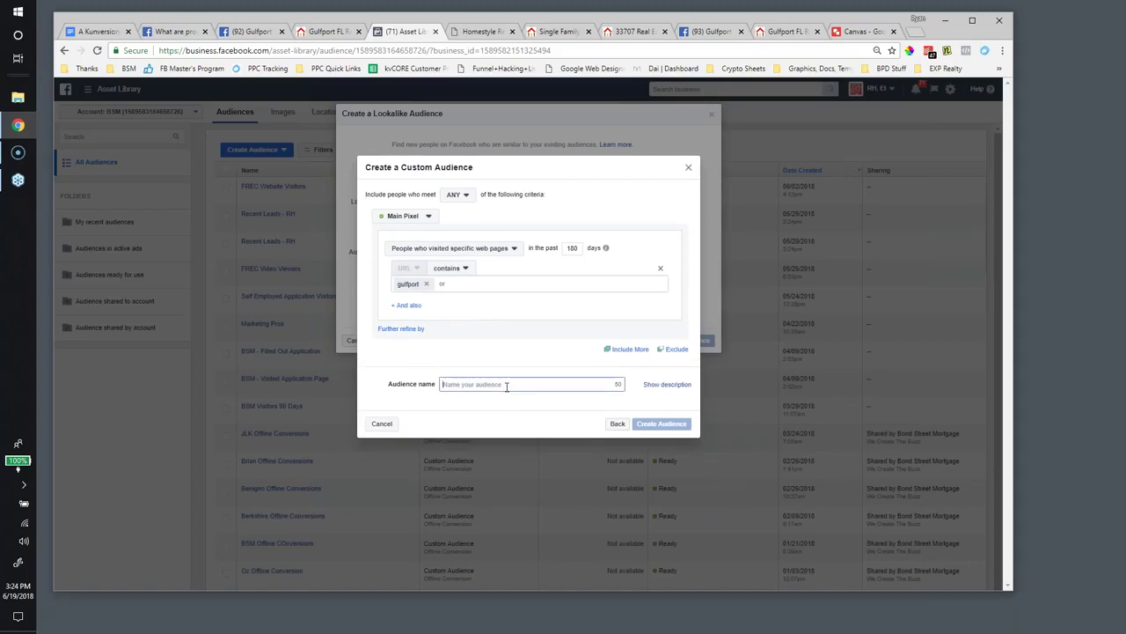
{"action": "type", "text": "Gulfport keywor"}
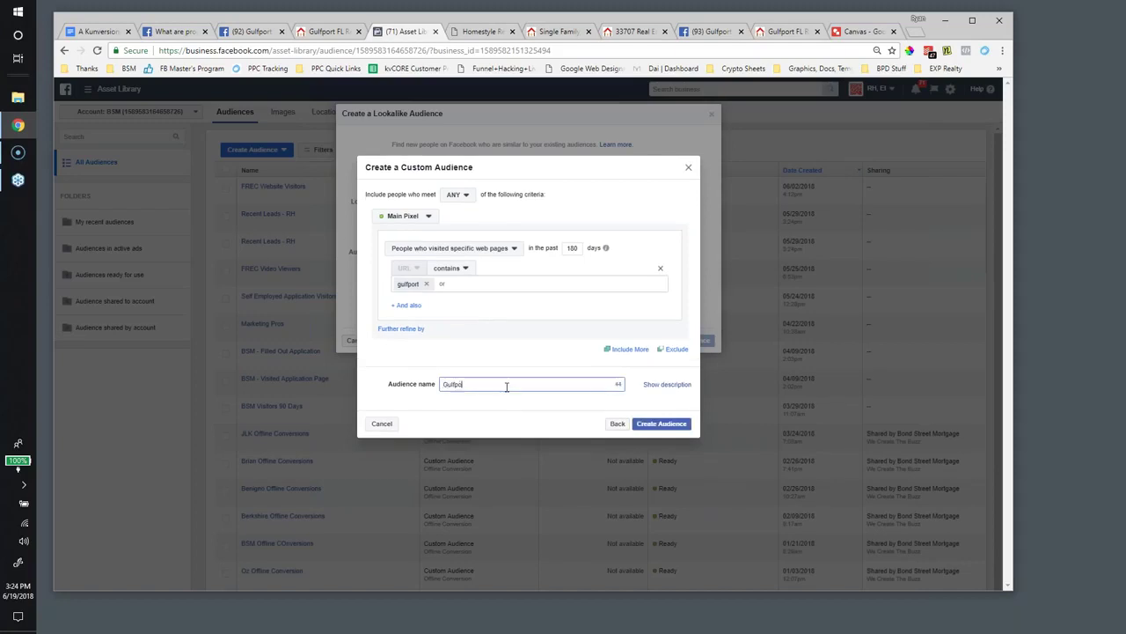
{"action": "key", "text": "BackSpace"}
{"action": "key", "text": "BackSpace"}
{"action": "key", "text": "BackSpace"}
{"action": "type", "text": "word visitors"}
{"action": "left_click", "coordinate": [445, 384]}
{"action": "type", "text": "RH -"}
{"action": "left_click", "coordinate": [662, 424]}
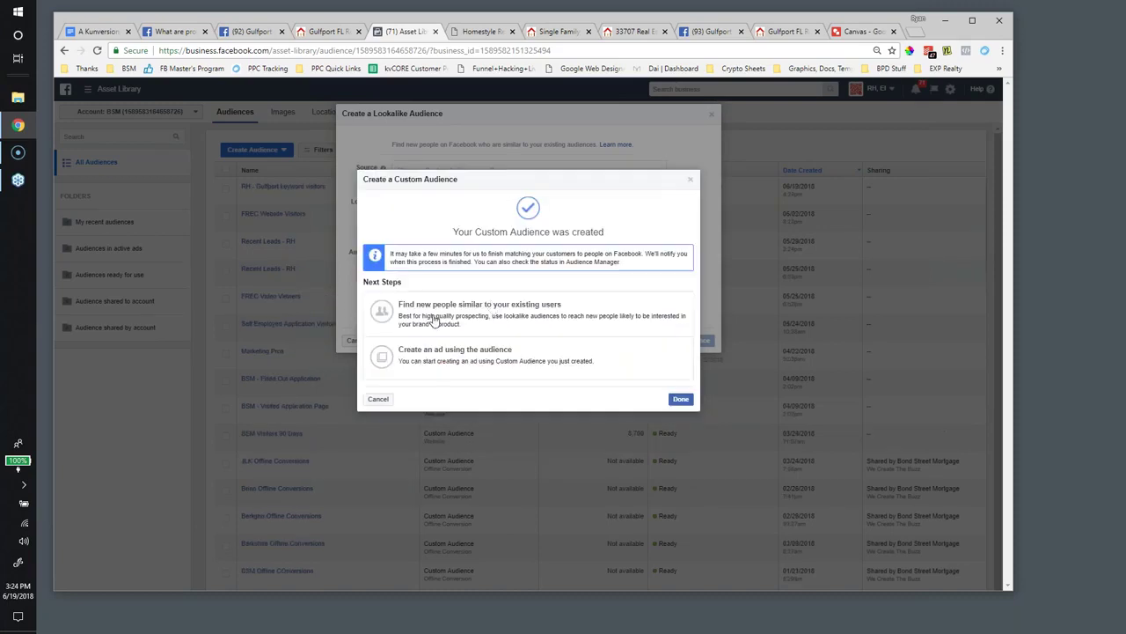
{"action": "left_click", "coordinate": [679, 400]}
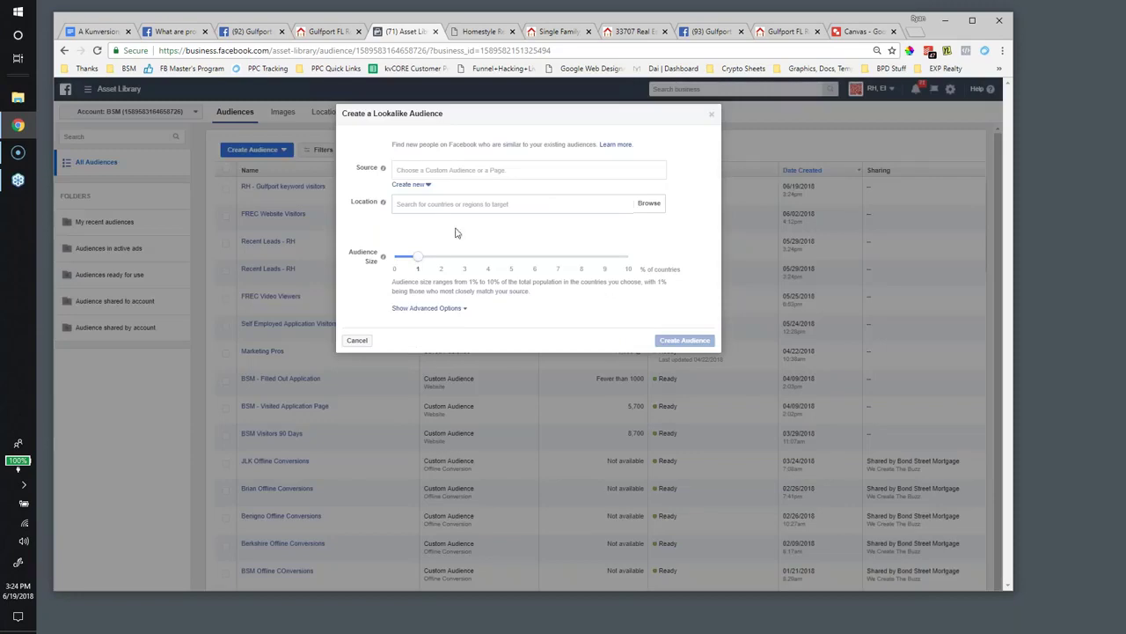
{"action": "left_click", "coordinate": [711, 113]}
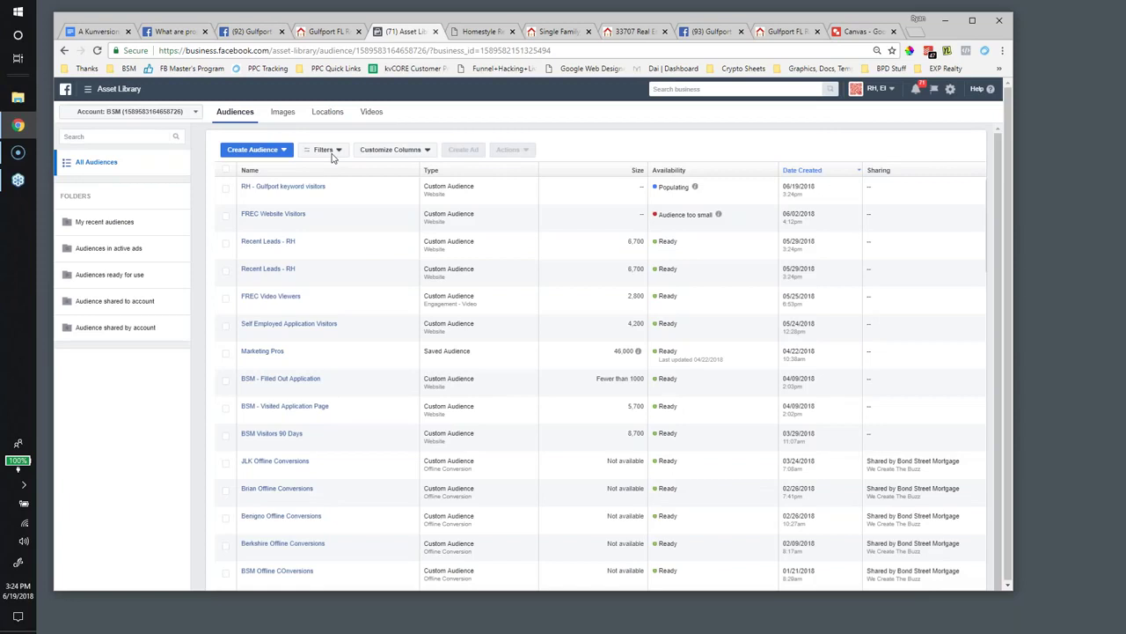
Go back to the funnel outline document and highlight Step 3's note about including lead ad form submits.
{"action": "left_click", "coordinate": [107, 30]}
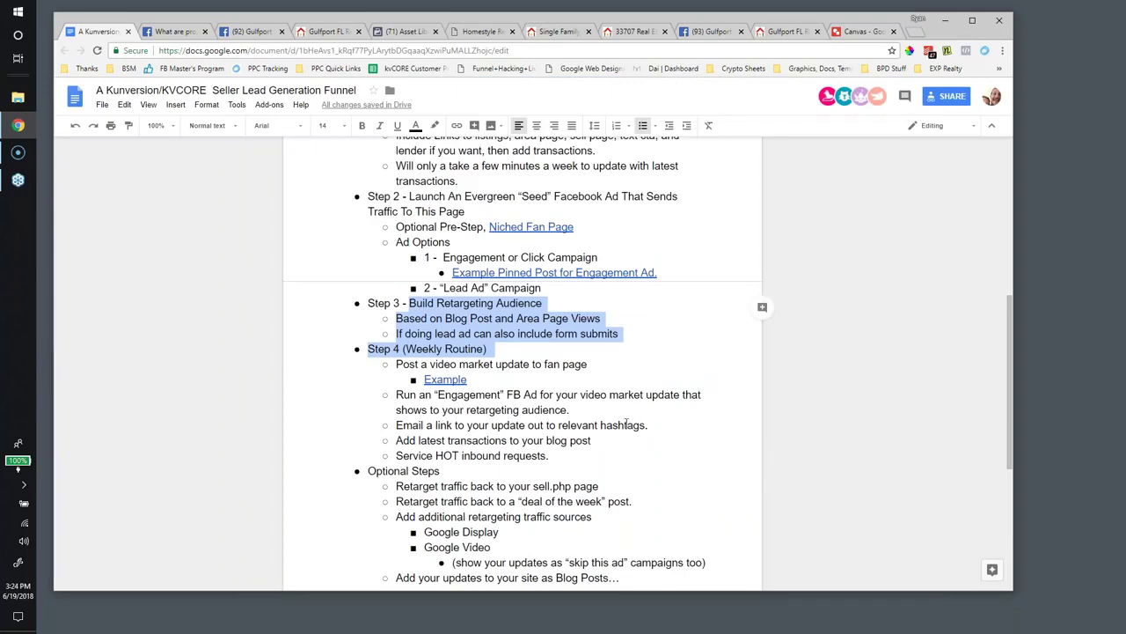
{"action": "left_click", "coordinate": [541, 348]}
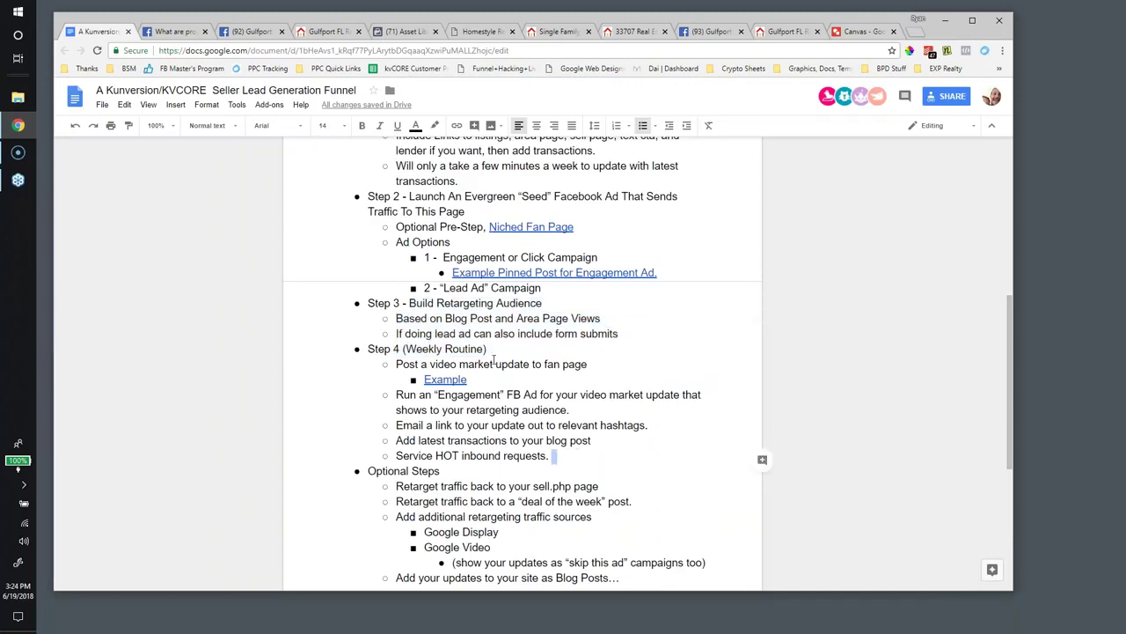
{"action": "left_click", "coordinate": [536, 377]}
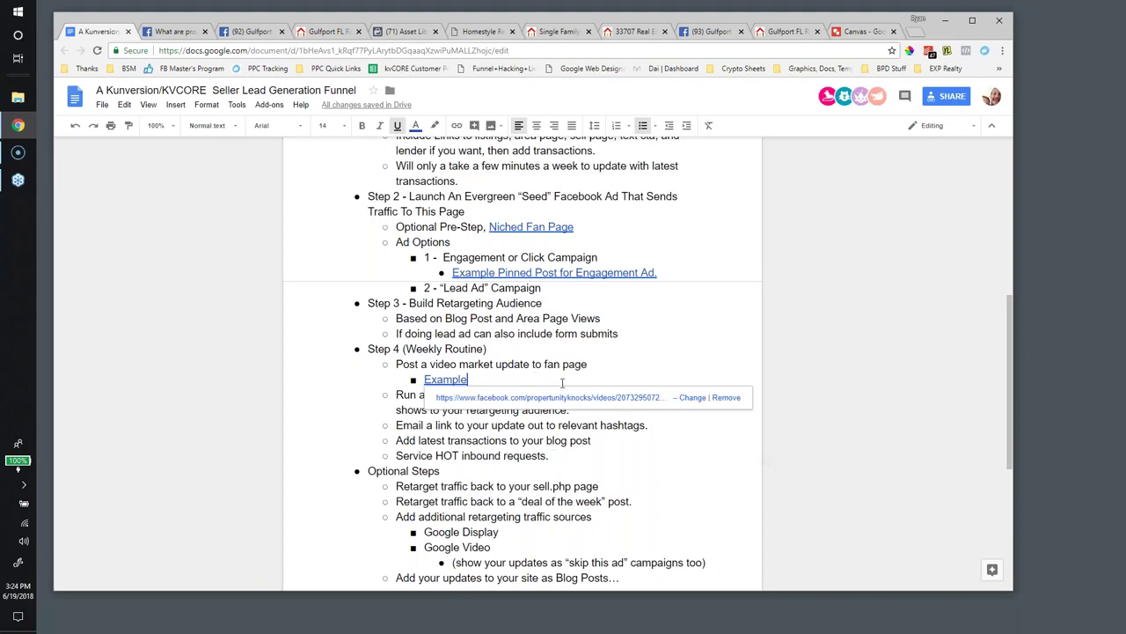
{"action": "left_click", "coordinate": [445, 339]}
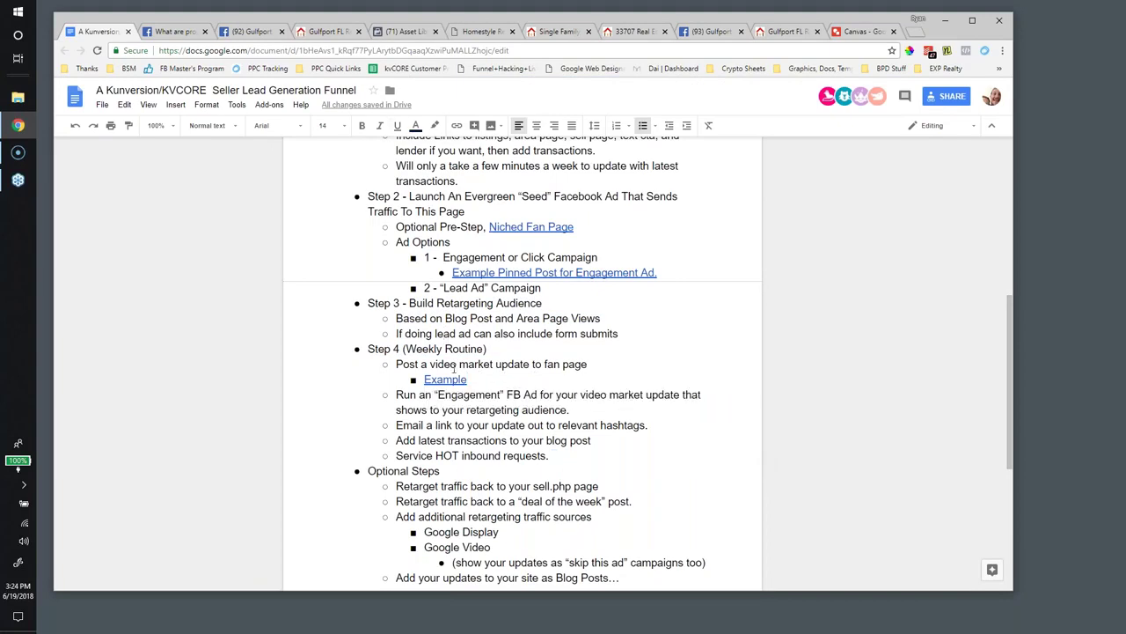
{"action": "scroll", "coordinate": [455, 370], "scroll_direction": "down", "scroll_amount": 1}
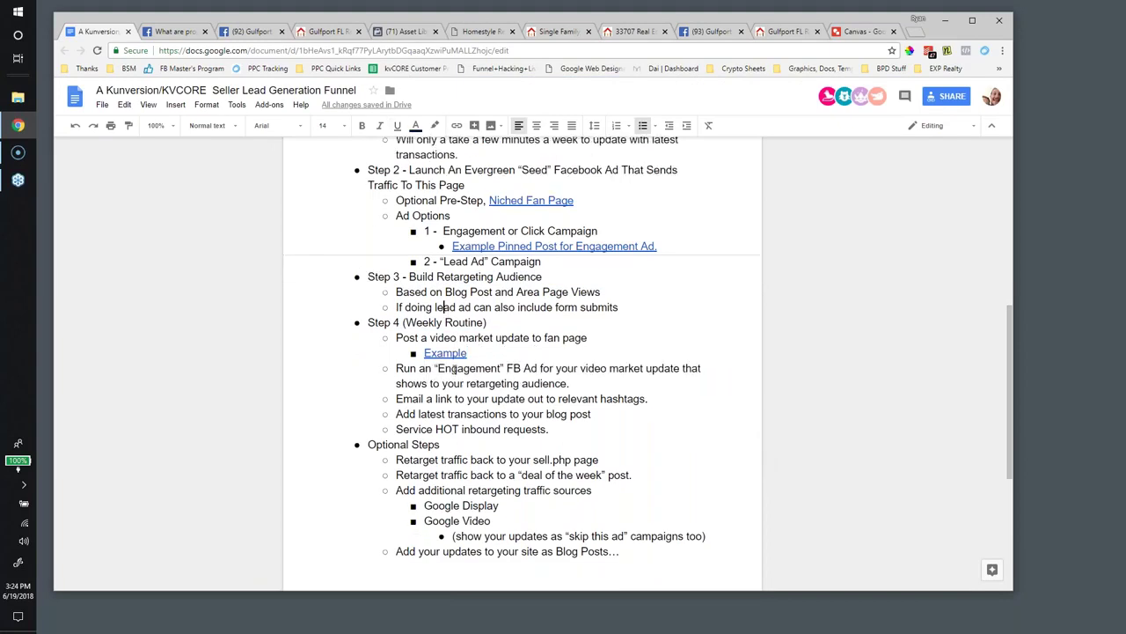
{"action": "scroll", "coordinate": [455, 370], "scroll_direction": "down", "scroll_amount": 1}
{"action": "left_click_drag", "start_coordinate": [396, 275], "coordinate": [633, 280]}
{"action": "left_click", "coordinate": [559, 279]}
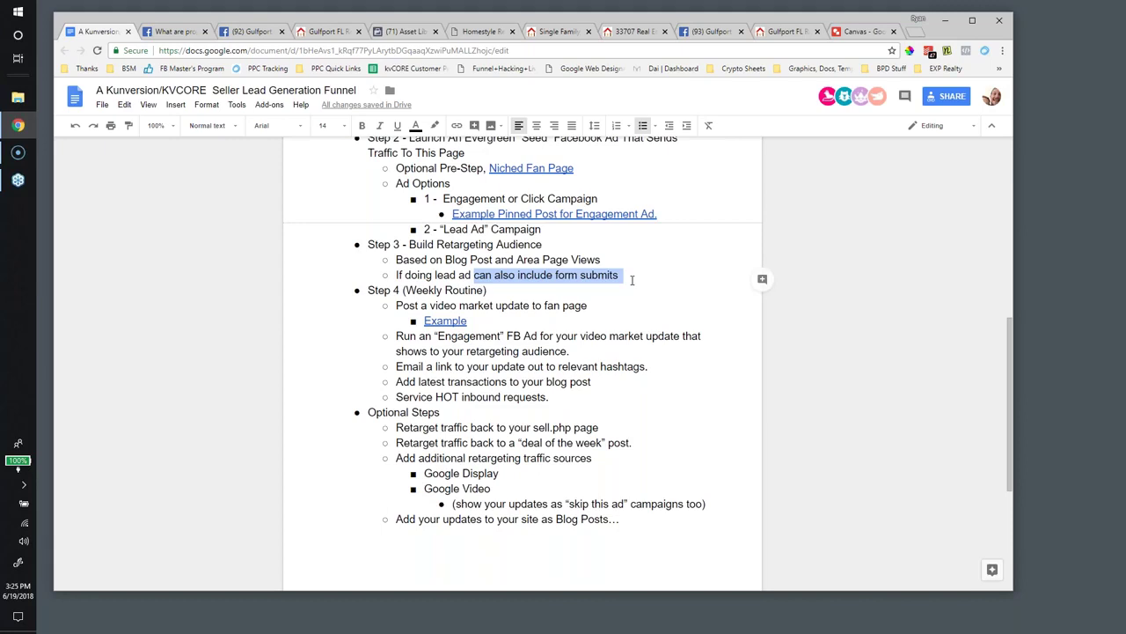
{"action": "left_click", "coordinate": [495, 352]}
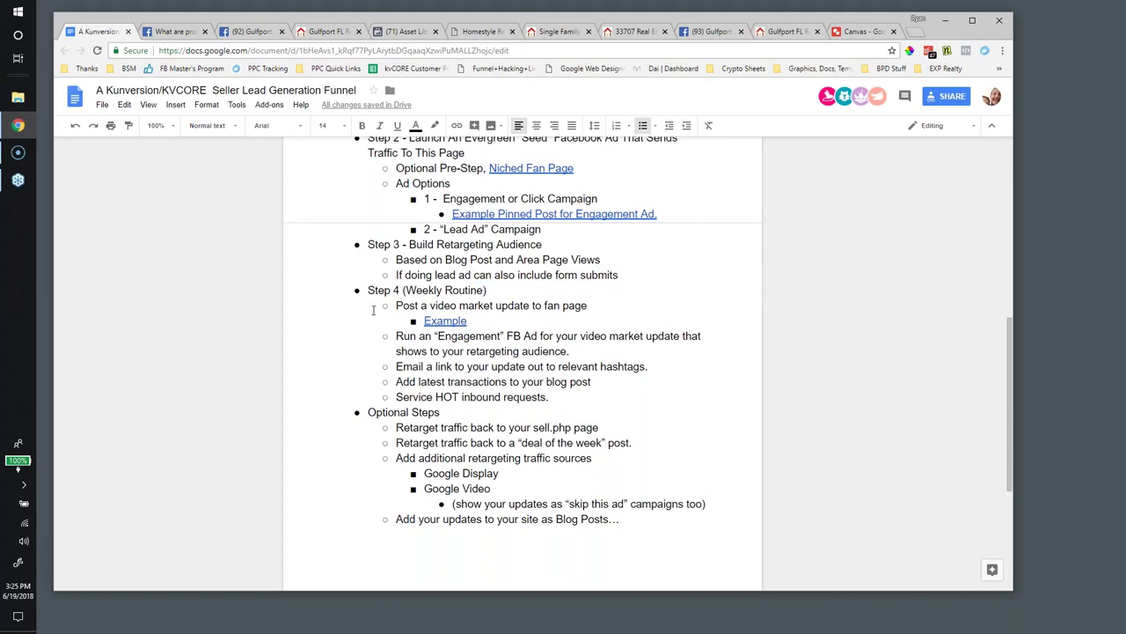
Highlight the Step 4 weekly routine in the outline, followed by its line about posting a video market update.
{"action": "left_click_drag", "start_coordinate": [368, 291], "coordinate": [555, 400]}
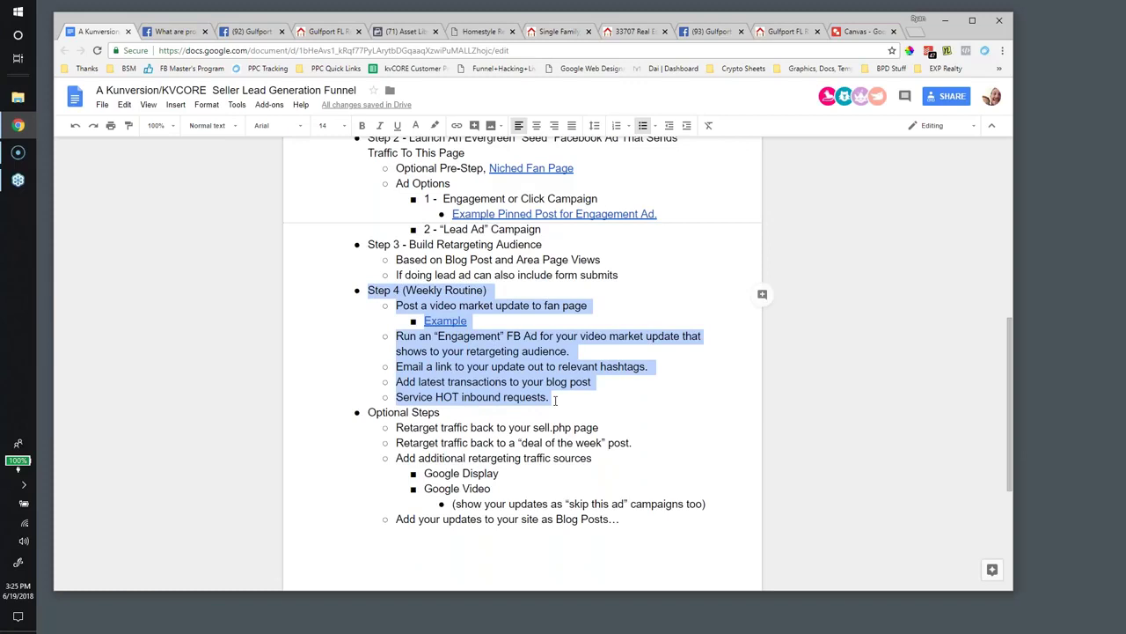
{"action": "left_click", "coordinate": [480, 309]}
{"action": "left_click_drag", "start_coordinate": [396, 306], "coordinate": [604, 308]}
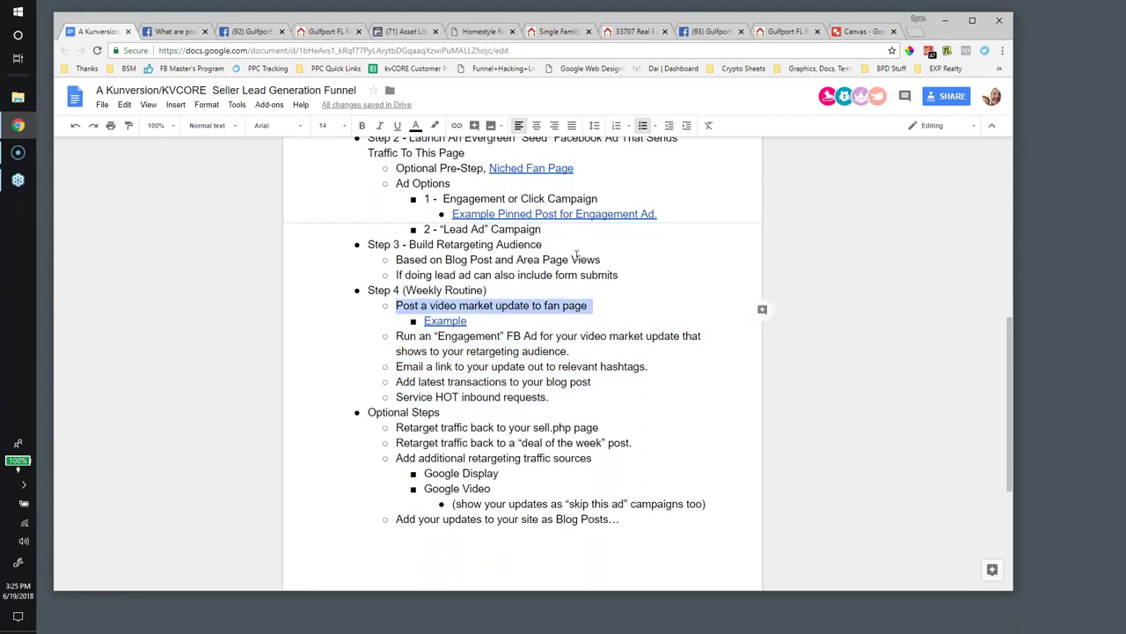
Switch to the Gulfport FL Real Estate News page, find the video market update post and pause its video.
{"action": "left_click", "coordinate": [250, 32]}
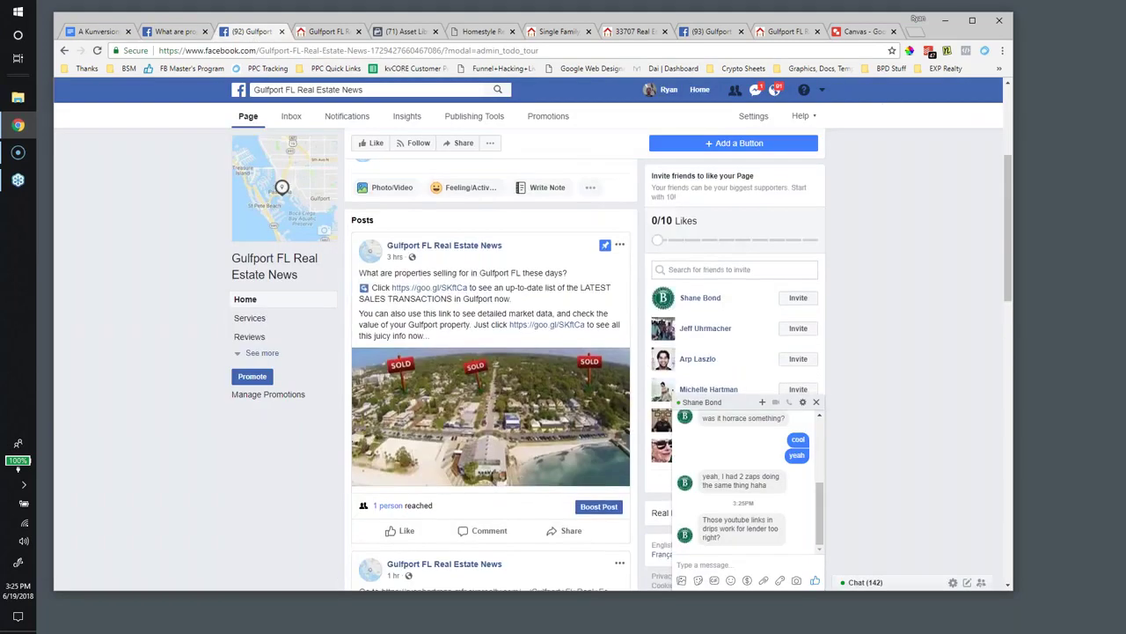
{"action": "scroll", "coordinate": [491, 369], "scroll_direction": "down", "scroll_amount": 3}
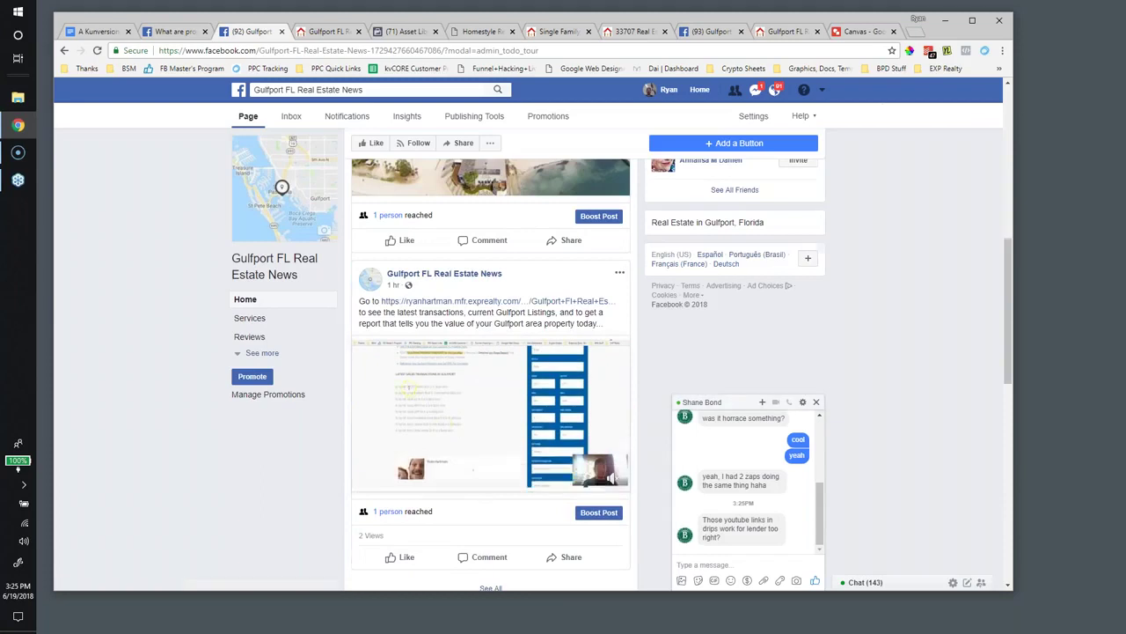
{"action": "scroll", "coordinate": [400, 297], "scroll_direction": "down", "scroll_amount": 1}
{"action": "left_click", "coordinate": [365, 360]}
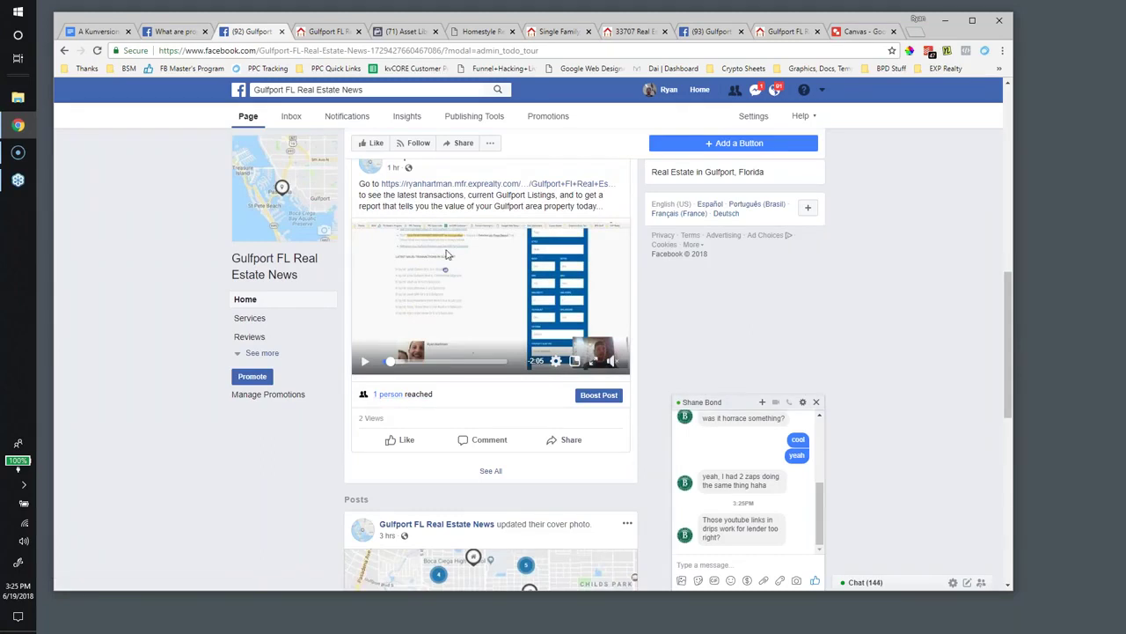
{"action": "scroll", "coordinate": [403, 227], "scroll_direction": "up", "scroll_amount": 1}
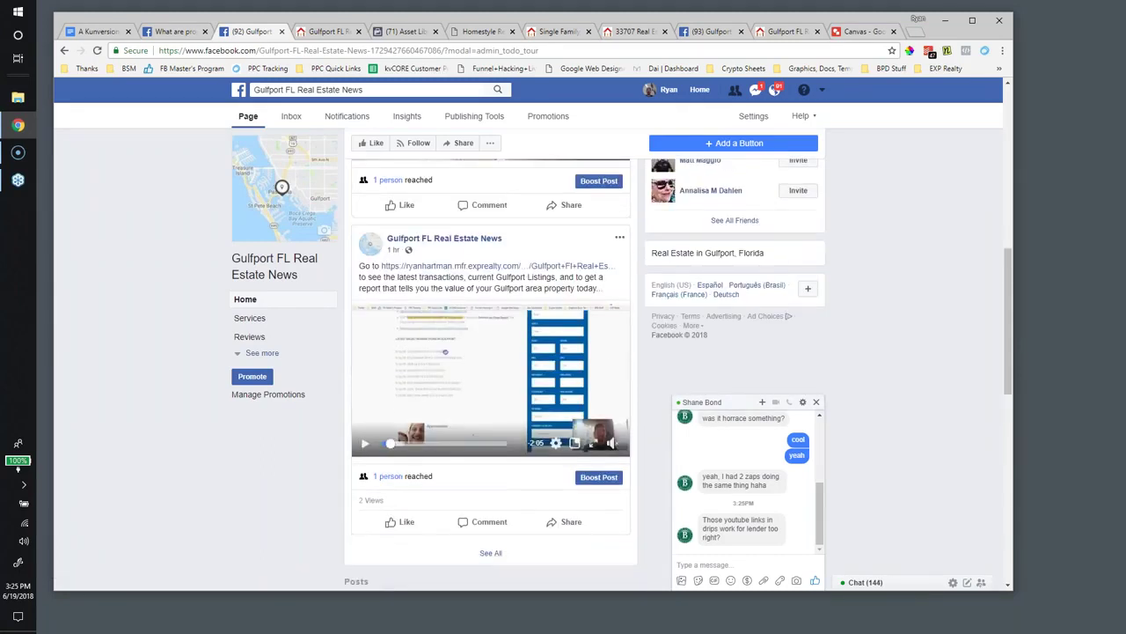
Skip the paused market update video ahead to the property search results, with about 0:51 remaining, and look over the post.
{"action": "scroll", "coordinate": [433, 324], "scroll_direction": "down", "scroll_amount": 1}
{"action": "left_click_drag", "start_coordinate": [390, 421], "coordinate": [461, 425]}
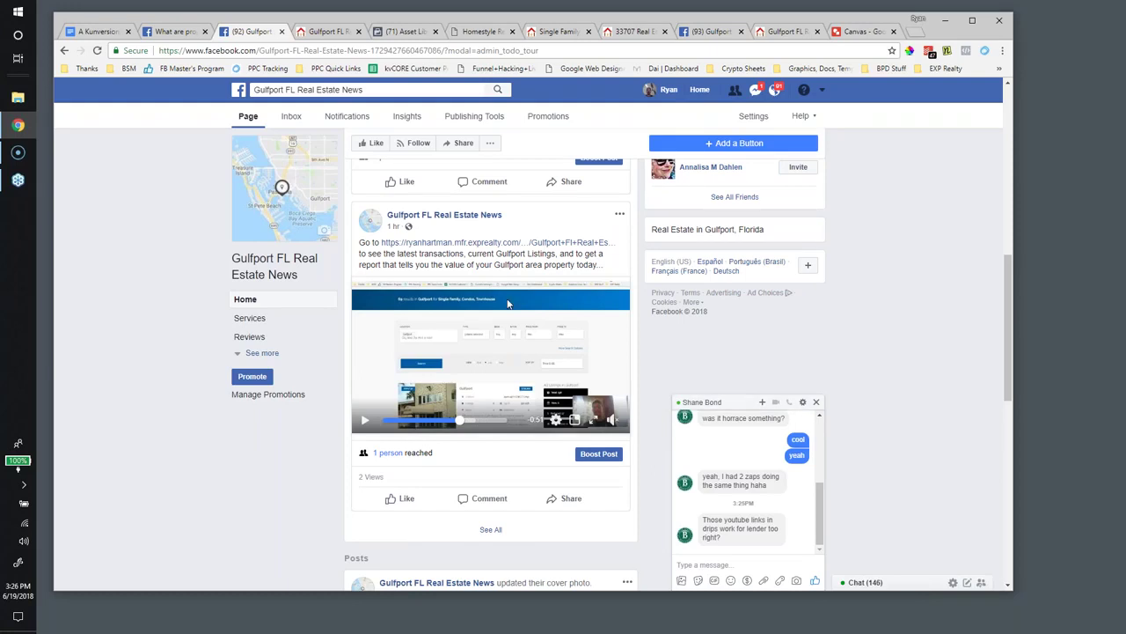
{"action": "scroll", "coordinate": [507, 303], "scroll_direction": "down", "scroll_amount": 3}
{"action": "scroll", "coordinate": [520, 322], "scroll_direction": "up", "scroll_amount": 3}
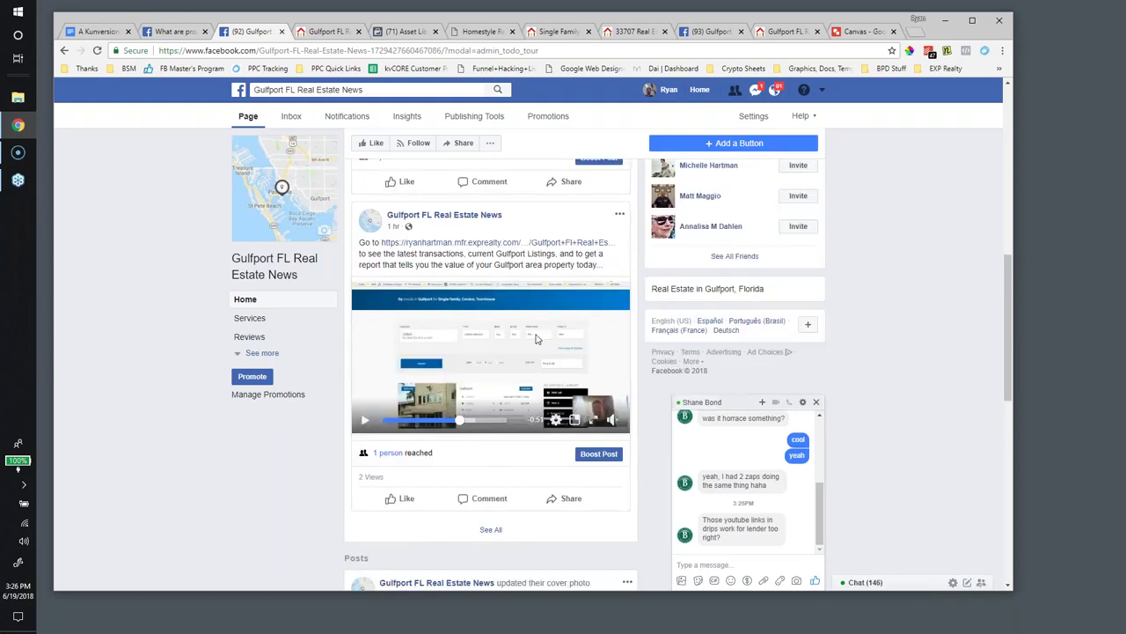
{"action": "scroll", "coordinate": [537, 338], "scroll_direction": "up", "scroll_amount": 3}
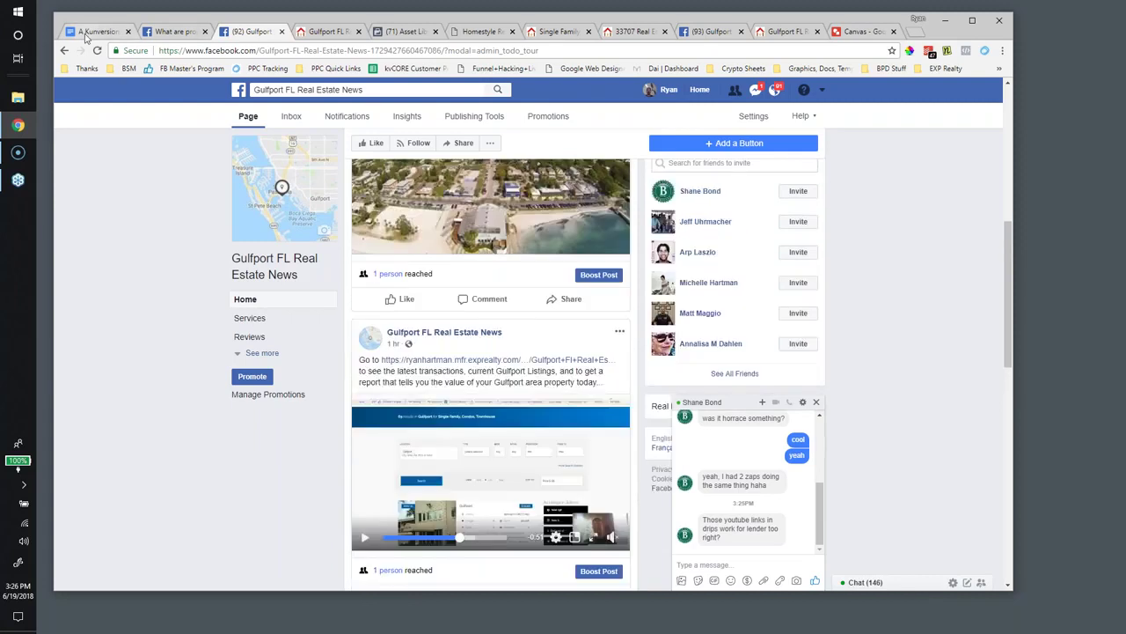
Return to the funnel outline and highlight Step 4's line about running an "Engagement" FB ad, followed by its words "retargeting audience".
{"action": "left_click", "coordinate": [95, 32]}
{"action": "scroll", "coordinate": [484, 308], "scroll_direction": "down", "scroll_amount": 1}
{"action": "left_click_drag", "start_coordinate": [396, 277], "coordinate": [581, 291]}
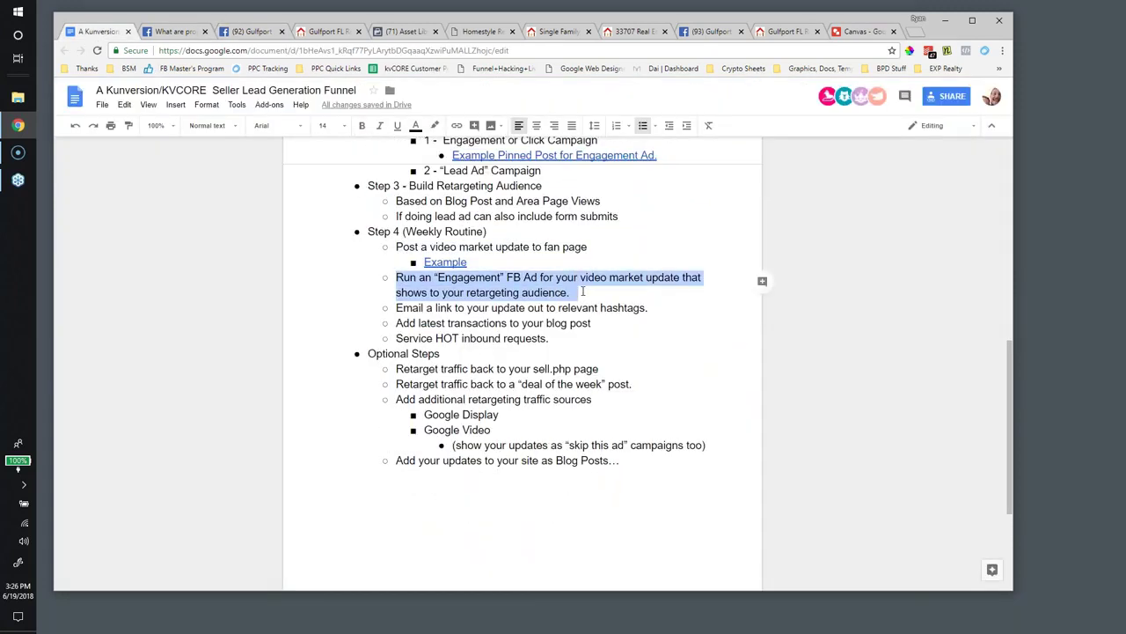
{"action": "left_click", "coordinate": [519, 293]}
{"action": "left_click_drag", "start_coordinate": [466, 292], "coordinate": [563, 293]}
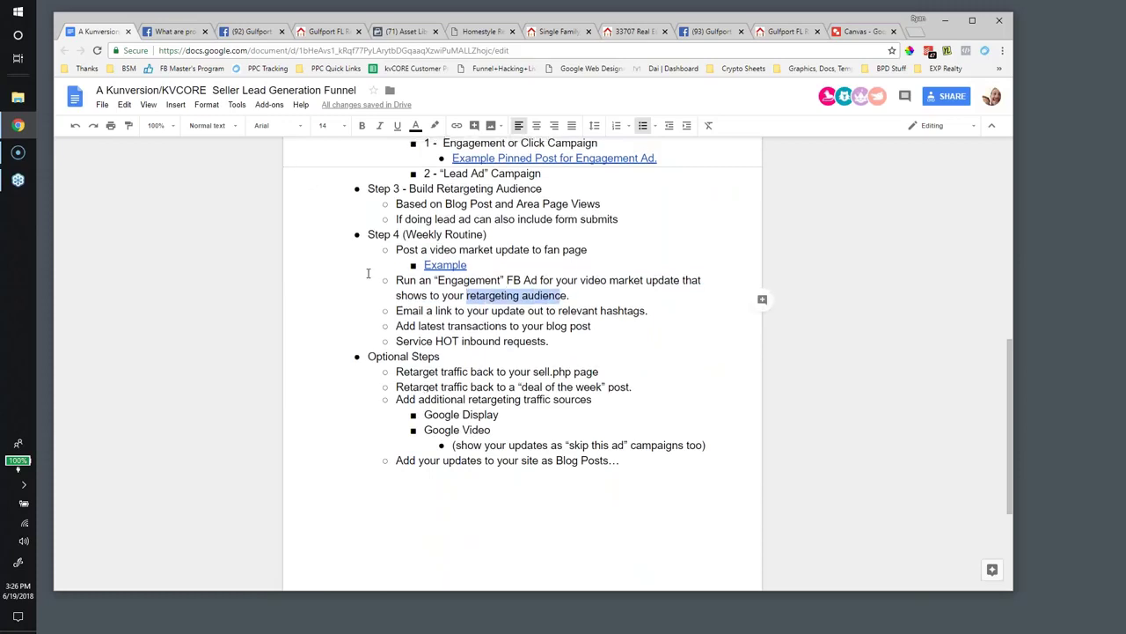
Switch to the Asset Library's audience list and go back from it to the Ads Manager ad creation page.
{"action": "scroll", "coordinate": [368, 273], "scroll_direction": "up", "scroll_amount": 2}
{"action": "left_click", "coordinate": [403, 30]}
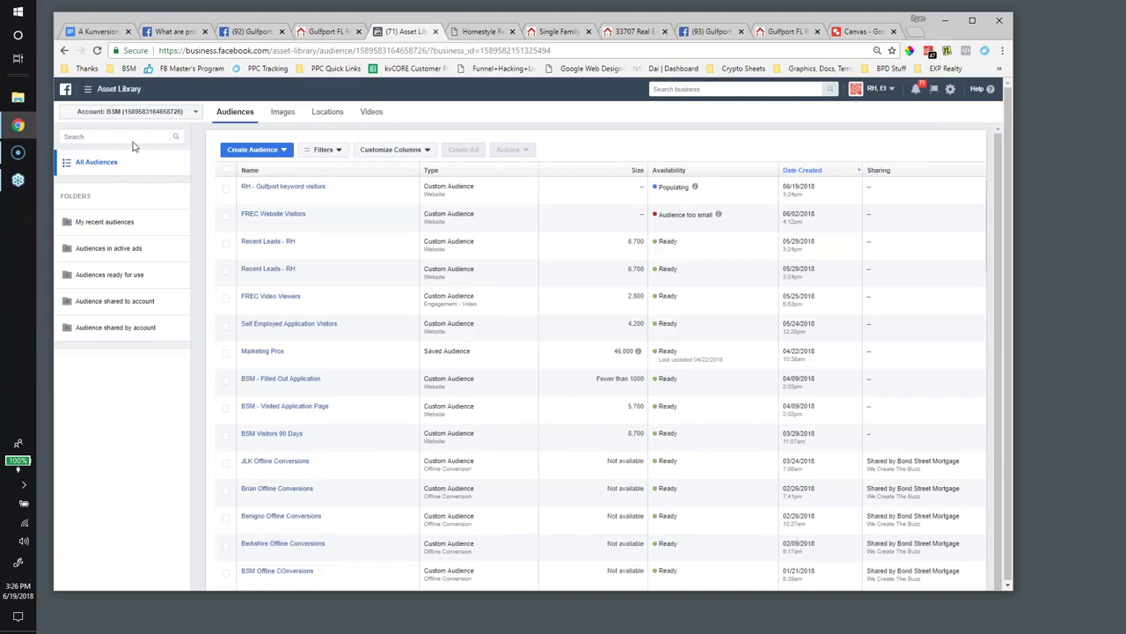
{"action": "left_click", "coordinate": [64, 50]}
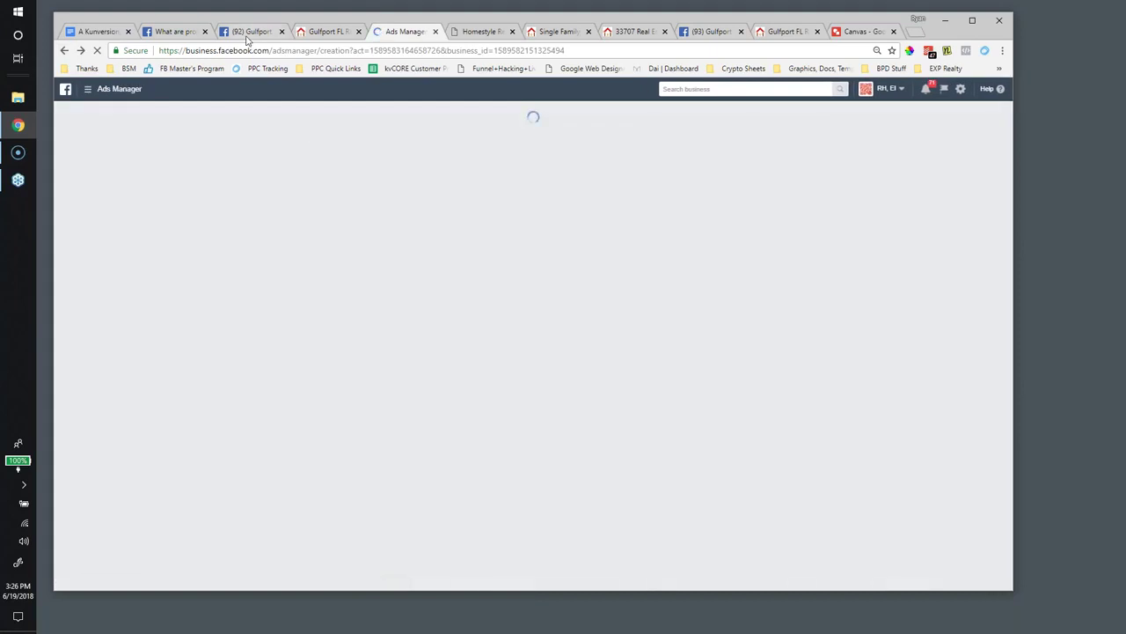
Return to the Gulfport FL Real Estate News page and point out the video market update post.
{"action": "left_click", "coordinate": [250, 35]}
{"action": "scroll", "coordinate": [471, 349], "scroll_direction": "down", "scroll_amount": 1}
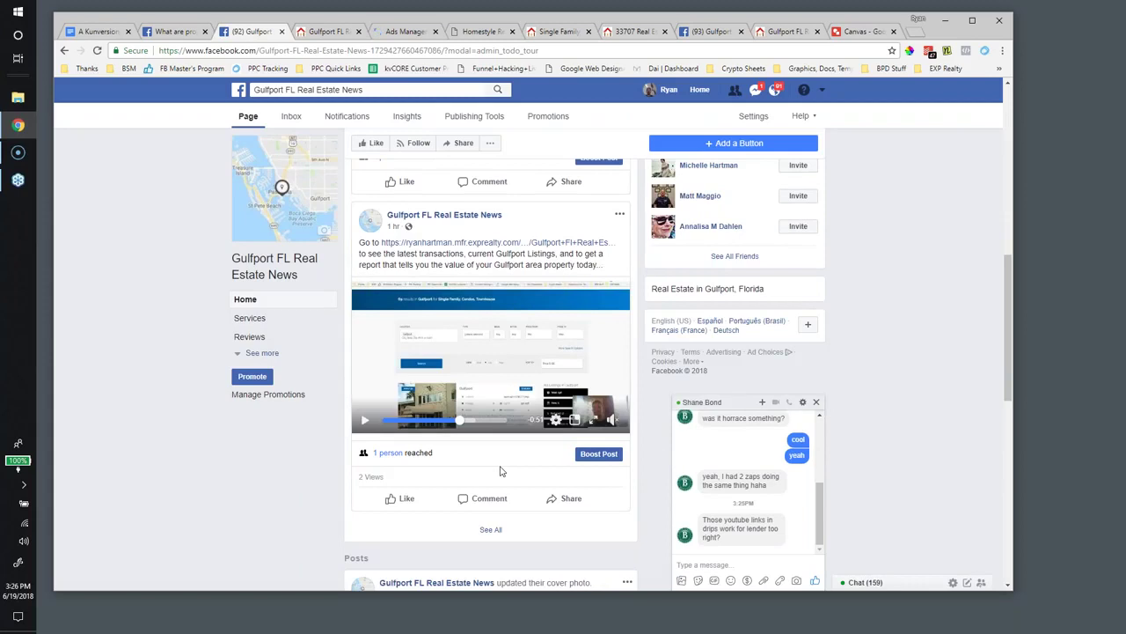
{"action": "left_click_drag", "start_coordinate": [358, 236], "coordinate": [577, 431]}
{"action": "left_click", "coordinate": [304, 469]}
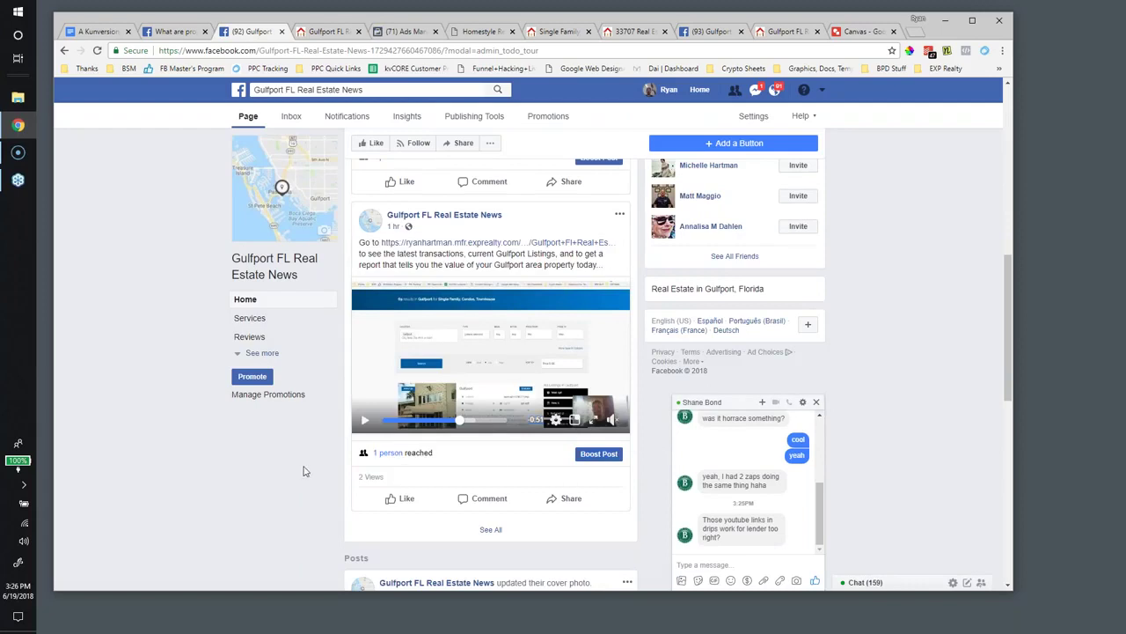
Open the boost settings for the video market update post and choose Custom Audiences as the audience.
{"action": "left_click", "coordinate": [599, 454]}
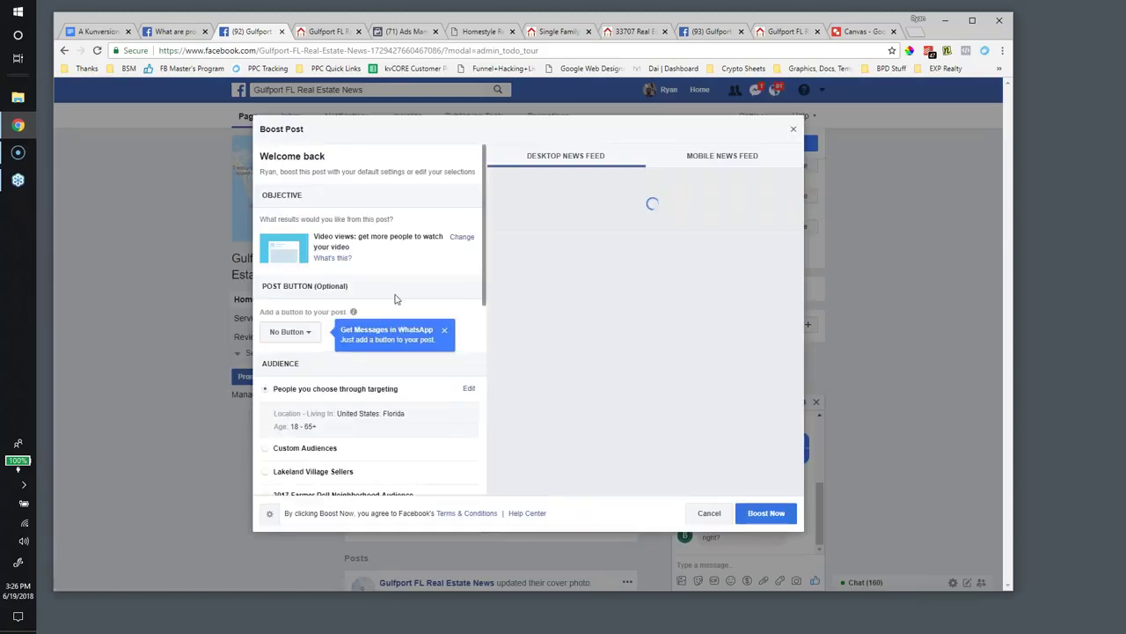
{"action": "scroll", "coordinate": [393, 294], "scroll_direction": "down", "scroll_amount": 1}
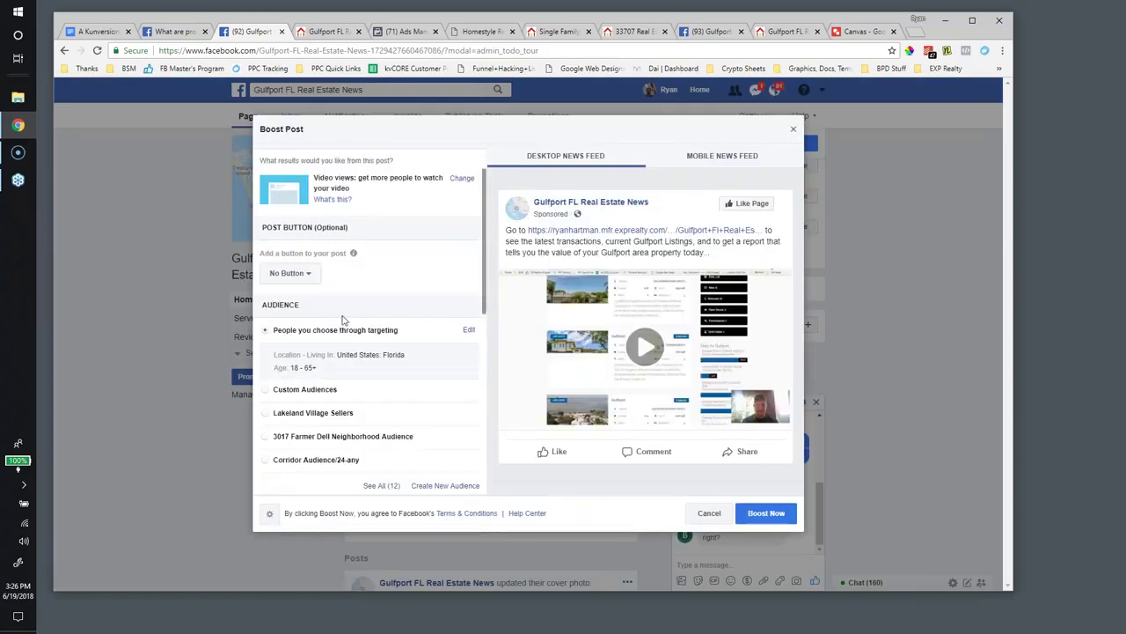
{"action": "scroll", "coordinate": [354, 310], "scroll_direction": "up", "scroll_amount": 1}
{"action": "scroll", "coordinate": [374, 260], "scroll_direction": "down", "scroll_amount": 2}
{"action": "scroll", "coordinate": [268, 405], "scroll_direction": "down", "scroll_amount": 1}
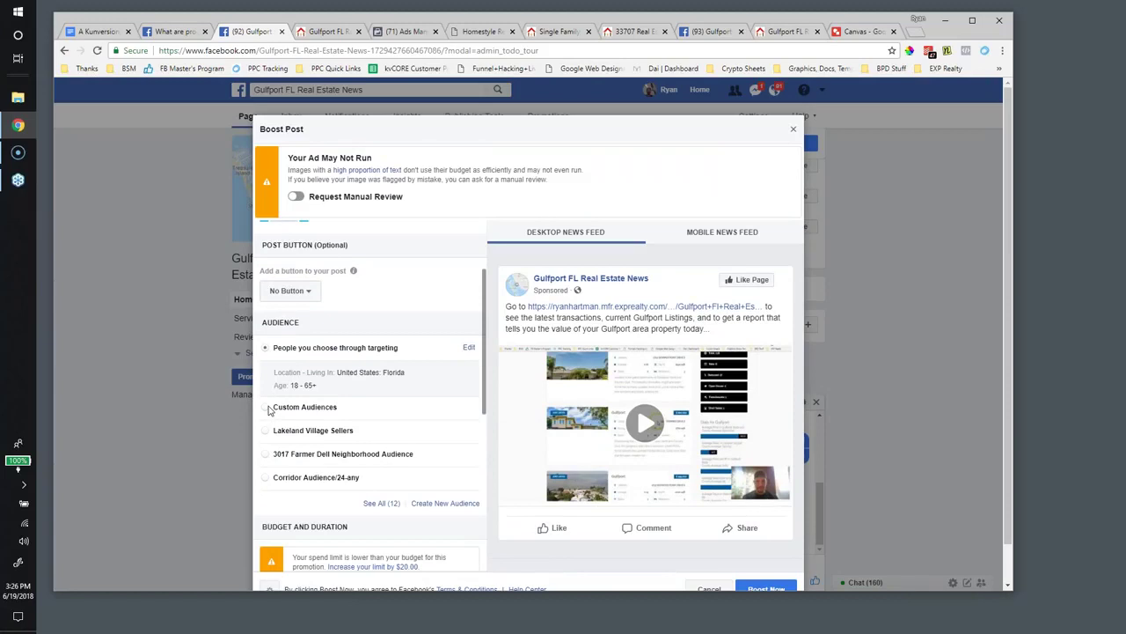
{"action": "left_click", "coordinate": [268, 407]}
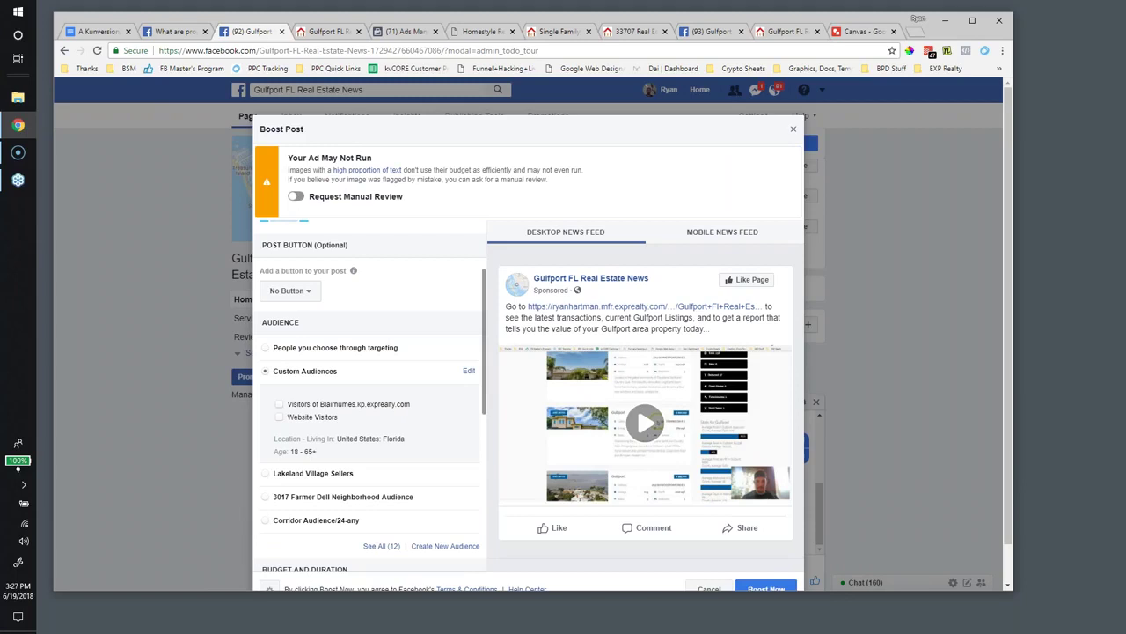
Highlight the "Your Ad May Not Run" heading, look over the audience settings, and close the boost dialog without boosting.
{"action": "left_click_drag", "start_coordinate": [288, 156], "coordinate": [372, 158]}
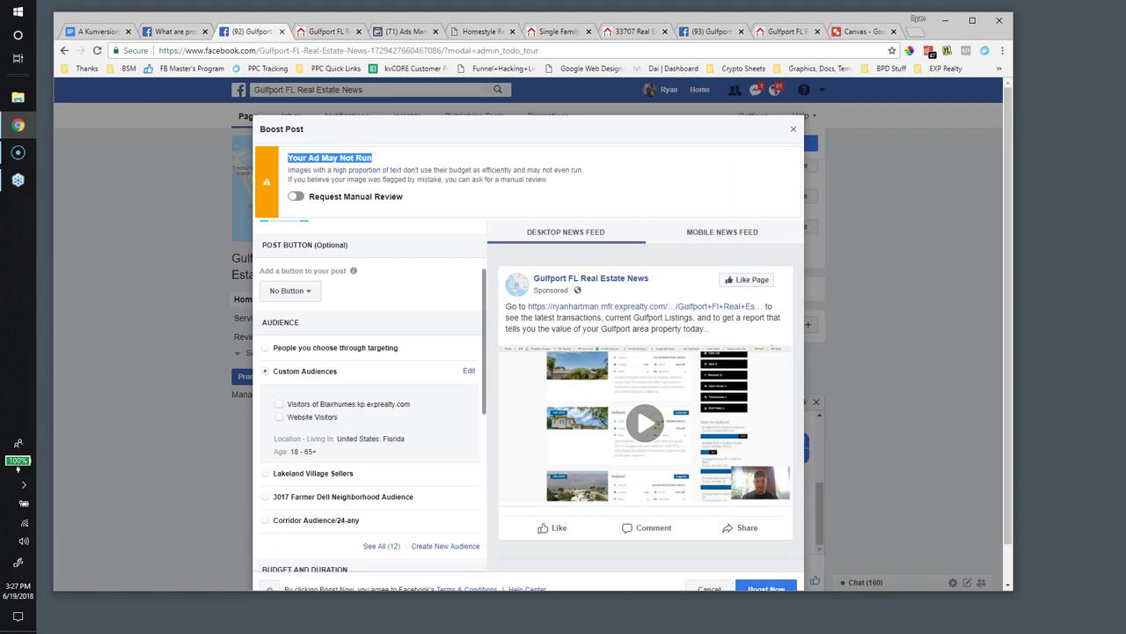
{"action": "scroll", "coordinate": [369, 396], "scroll_direction": "down", "scroll_amount": 1}
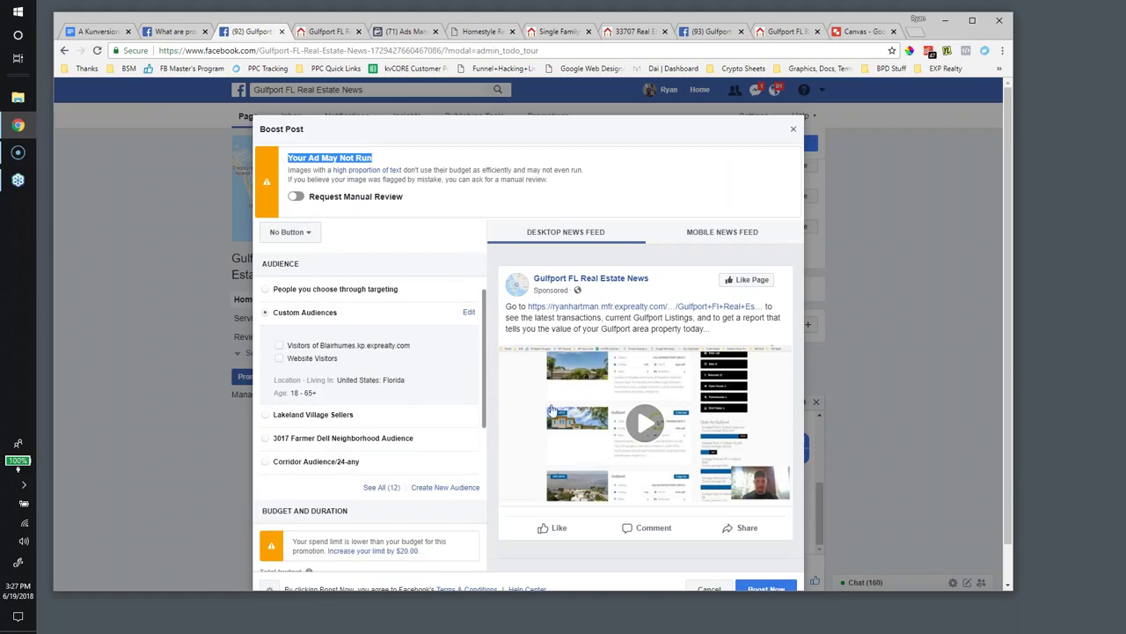
{"action": "left_click", "coordinate": [100, 325]}
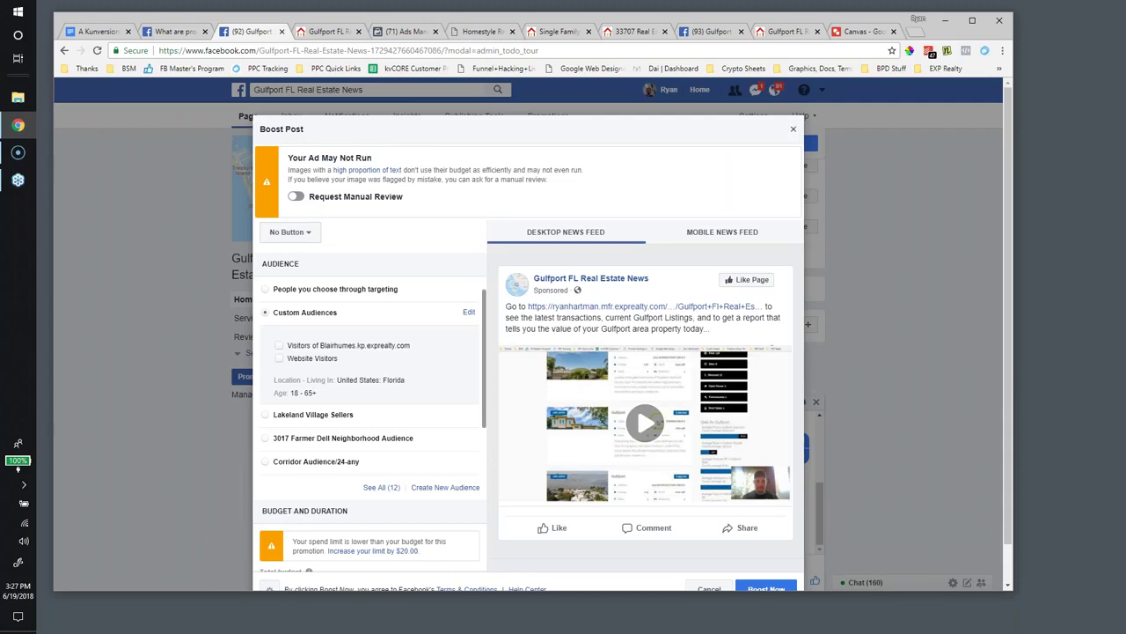
{"action": "key", "text": "Escape"}
{"action": "left_click", "coordinate": [605, 292]}
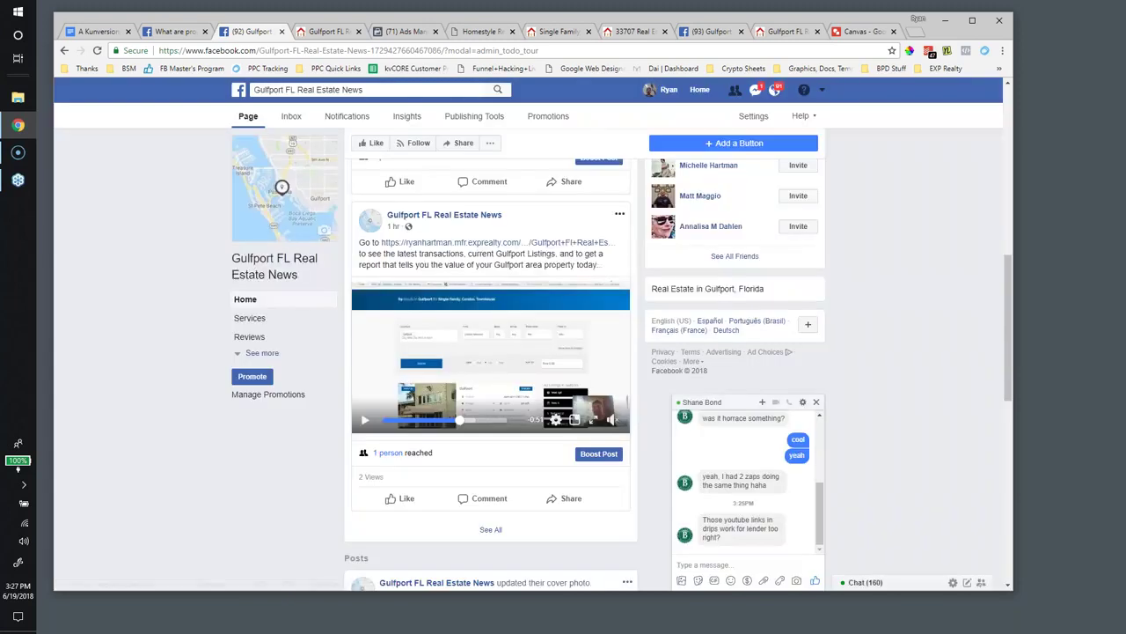
Edit the market update video post, choose an auto-generated image of the presenter as its thumbnail, and save.
{"action": "left_click", "coordinate": [619, 214]}
{"action": "left_click", "coordinate": [557, 249]}
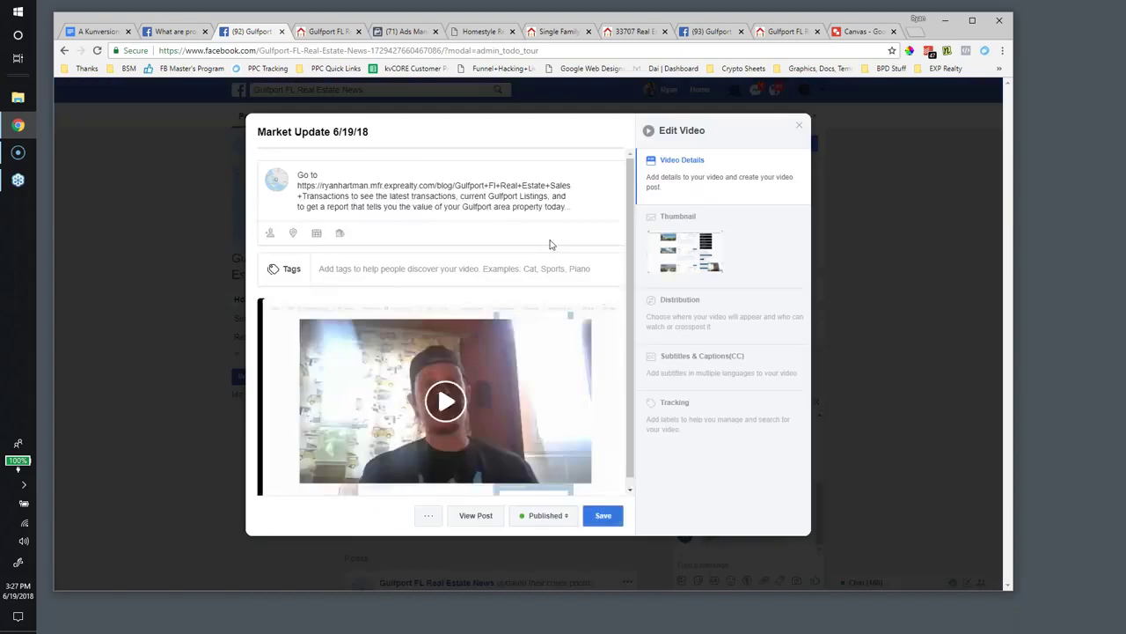
{"action": "scroll", "coordinate": [475, 289], "scroll_direction": "down", "scroll_amount": 1}
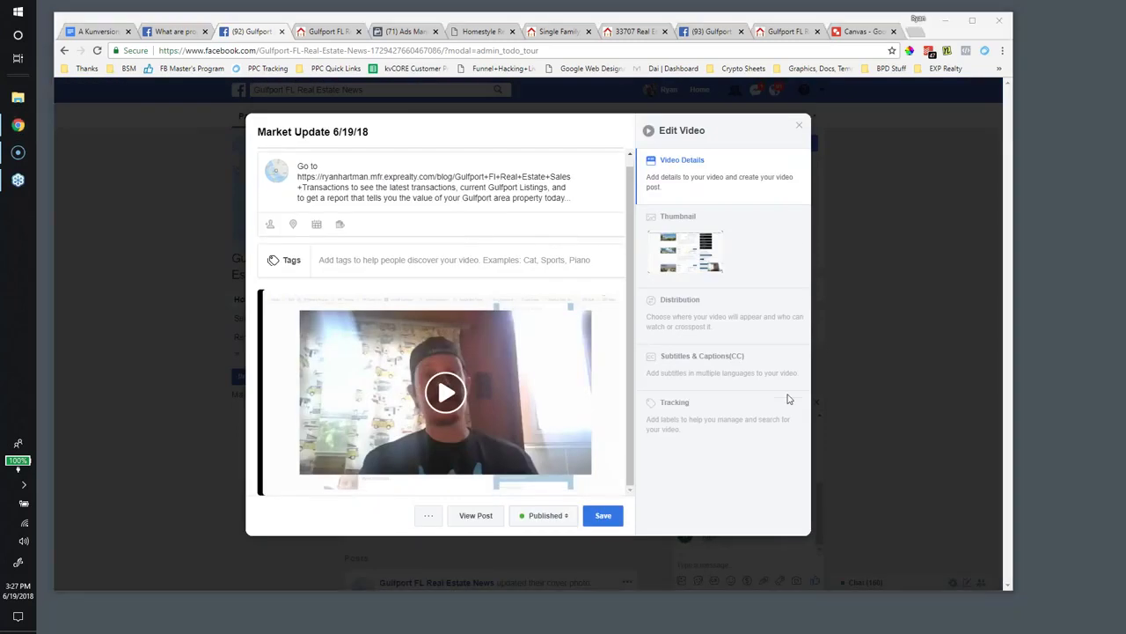
{"action": "left_click", "coordinate": [686, 251]}
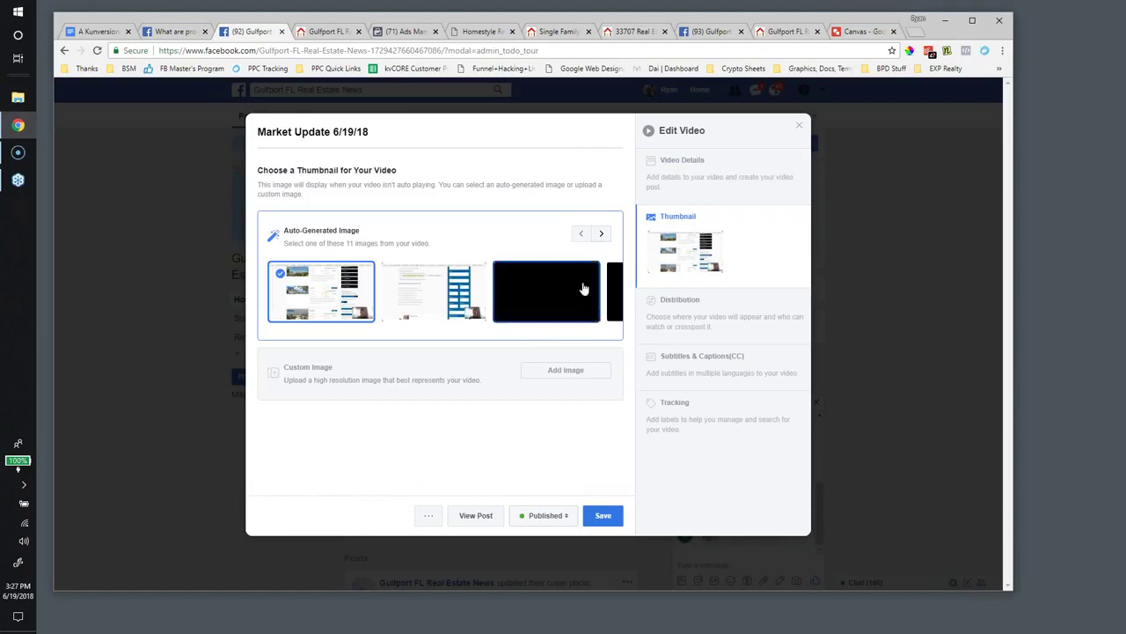
{"action": "left_click", "coordinate": [602, 234]}
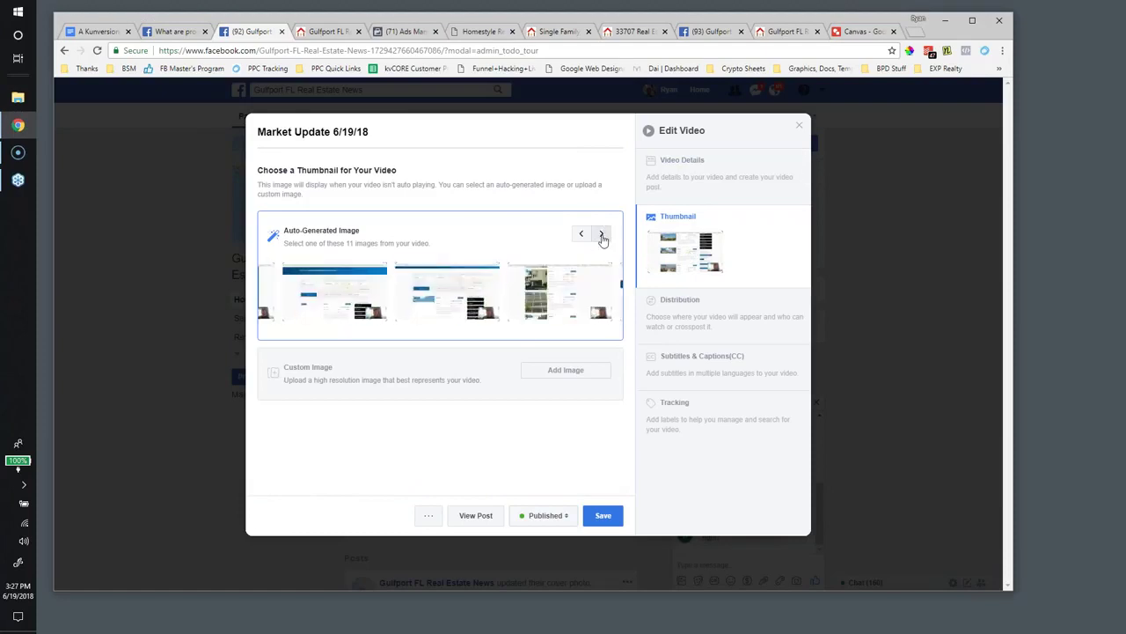
{"action": "left_click", "coordinate": [602, 234]}
{"action": "left_click", "coordinate": [550, 328]}
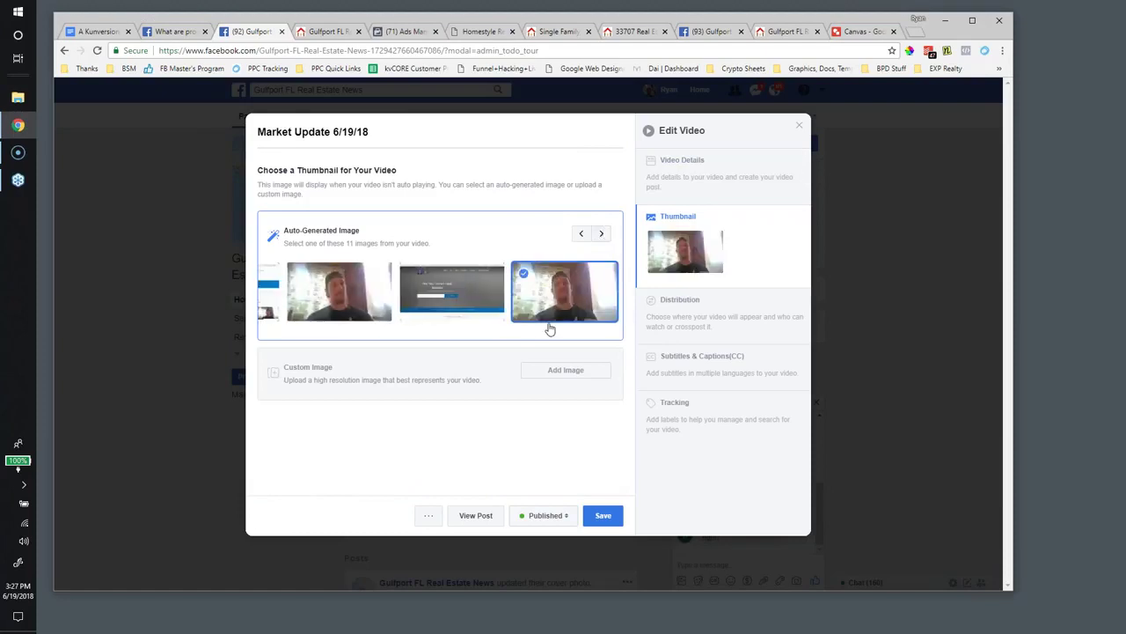
{"action": "left_click", "coordinate": [601, 515]}
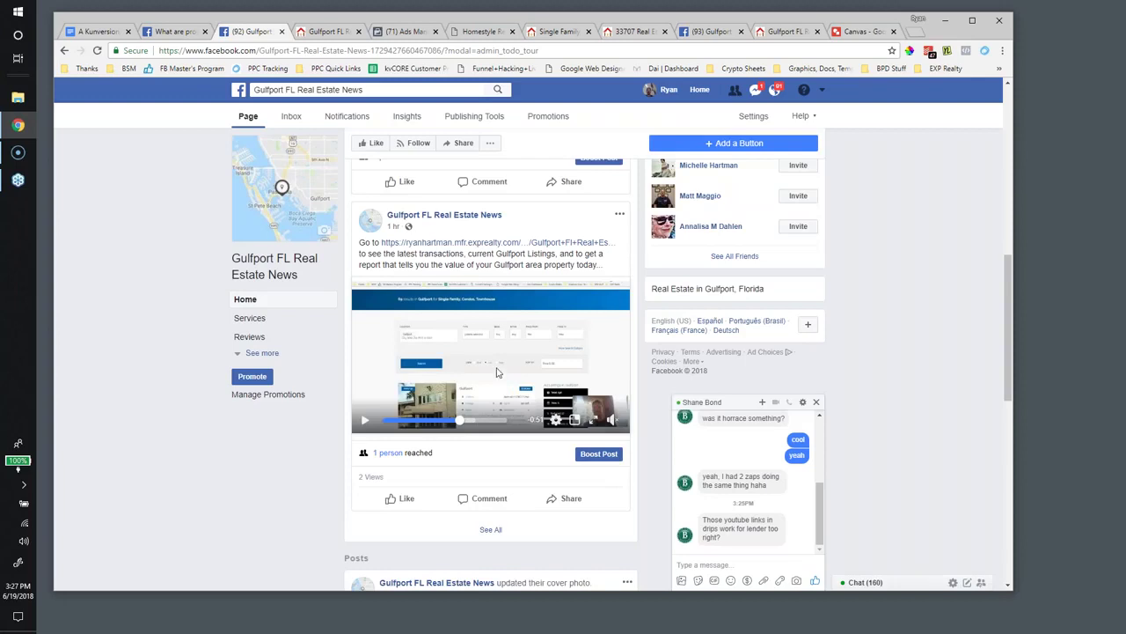
Check the edited market update video on the page and open the post's boost settings.
{"action": "scroll", "coordinate": [444, 355], "scroll_direction": "down", "scroll_amount": 3}
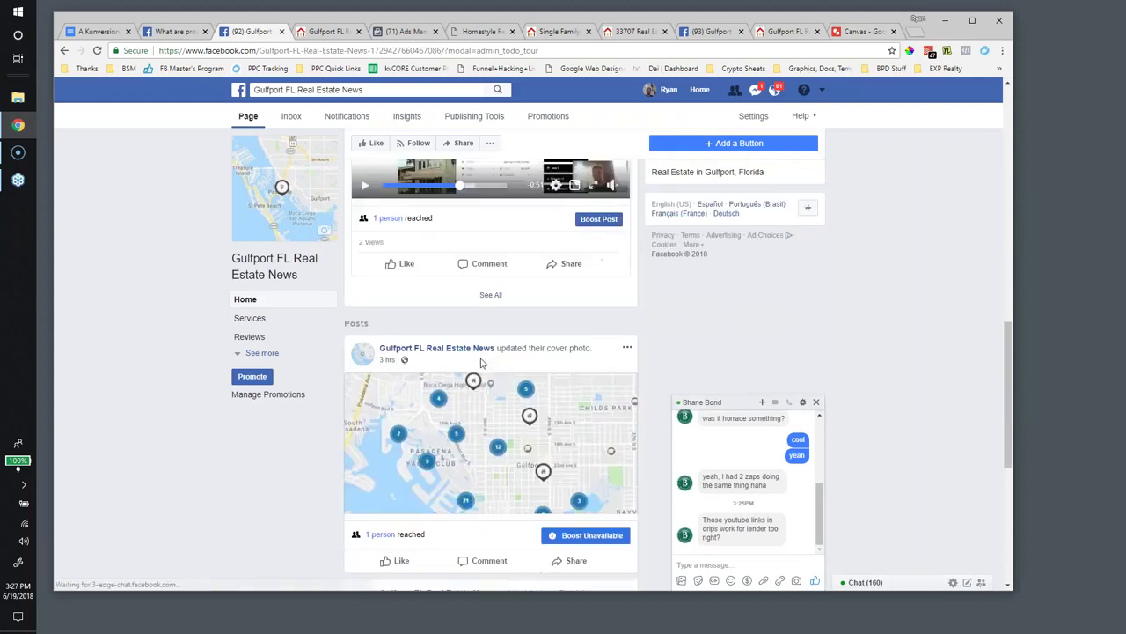
{"action": "scroll", "coordinate": [491, 370], "scroll_direction": "down", "scroll_amount": 2}
{"action": "scroll", "coordinate": [587, 288], "scroll_direction": "up", "scroll_amount": 4}
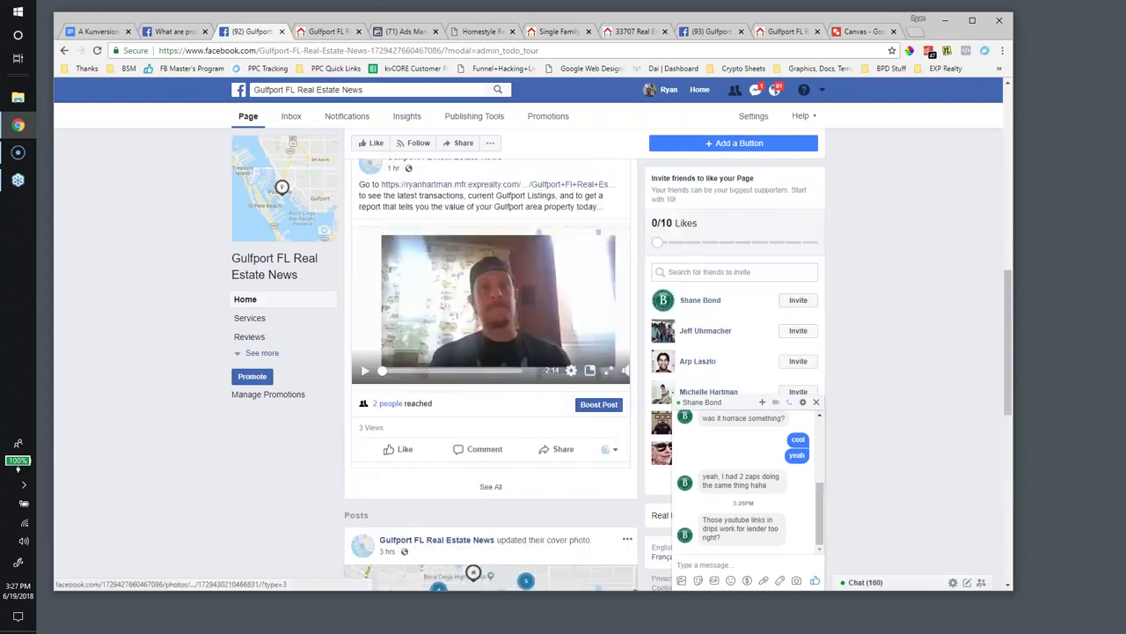
{"action": "scroll", "coordinate": [587, 289], "scroll_direction": "down", "scroll_amount": 2}
{"action": "scroll", "coordinate": [587, 288], "scroll_direction": "up", "scroll_amount": 4}
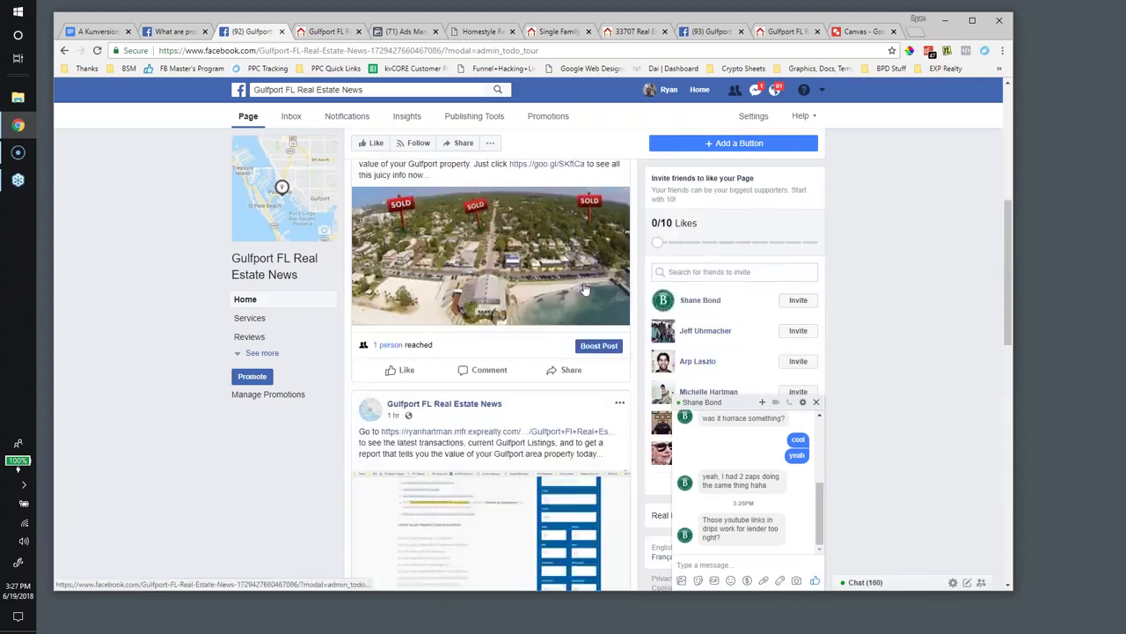
{"action": "scroll", "coordinate": [587, 289], "scroll_direction": "down", "scroll_amount": 2}
{"action": "scroll", "coordinate": [587, 289], "scroll_direction": "down", "scroll_amount": 1}
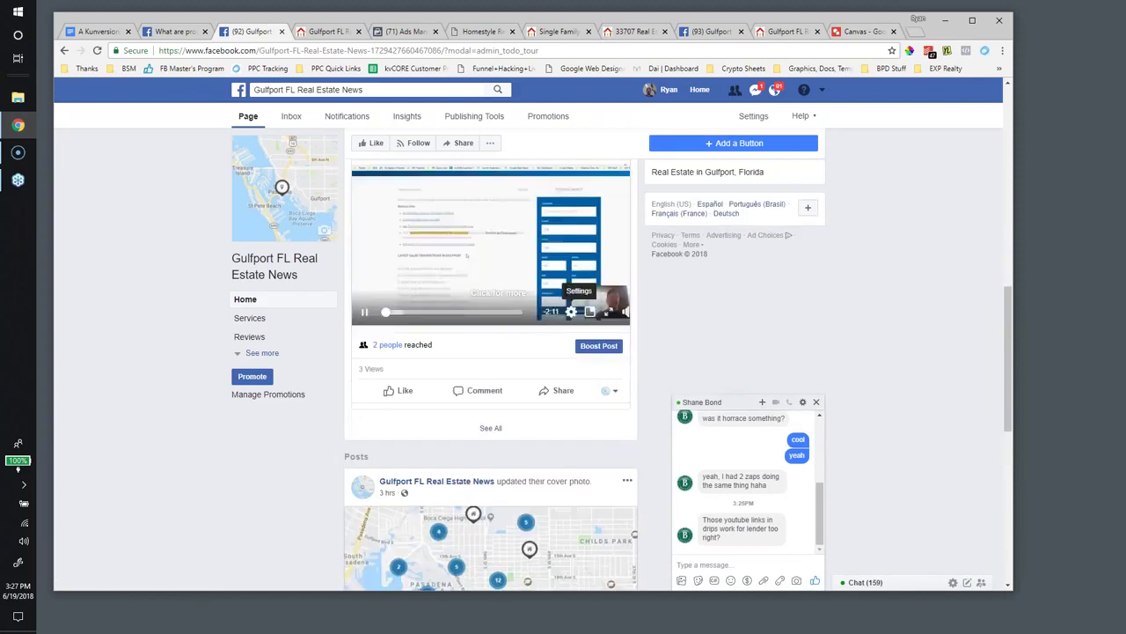
{"action": "left_click", "coordinate": [579, 347]}
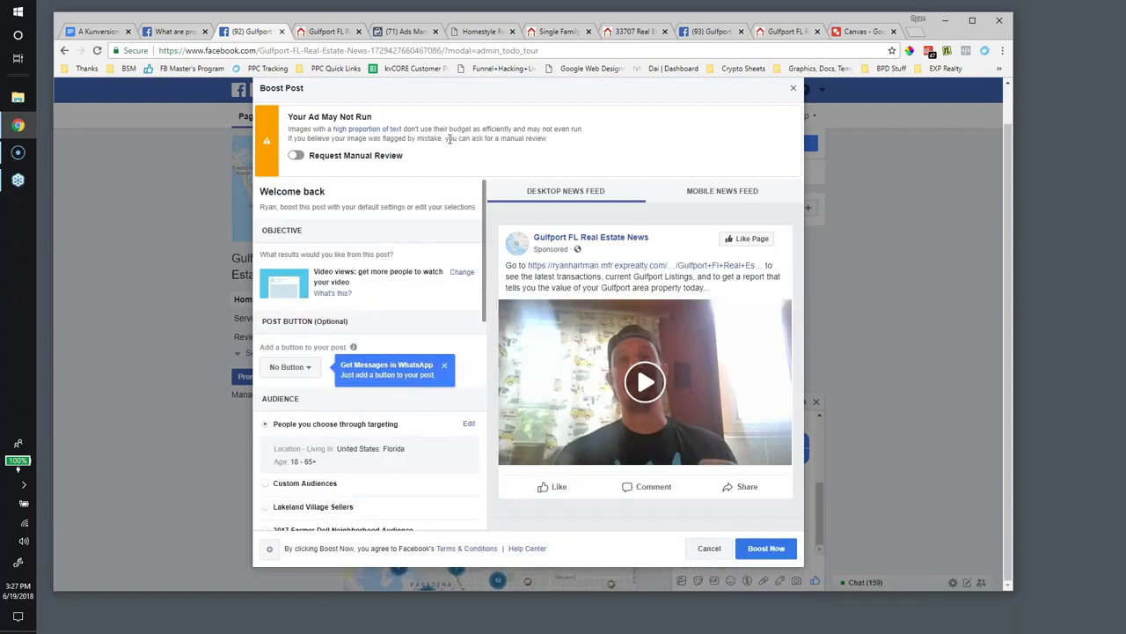
Set the boost's audience to Custom Audiences with Website Visitors selected, and expand the audience details.
{"action": "scroll", "coordinate": [417, 269], "scroll_direction": "down", "scroll_amount": 2}
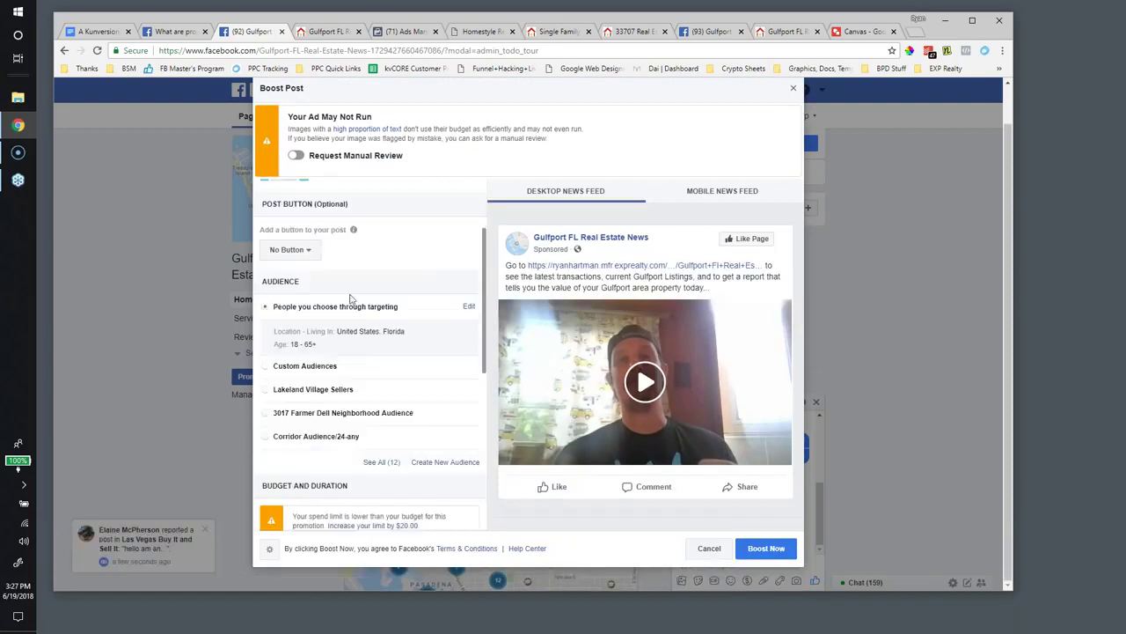
{"action": "scroll", "coordinate": [344, 283], "scroll_direction": "up", "scroll_amount": 2}
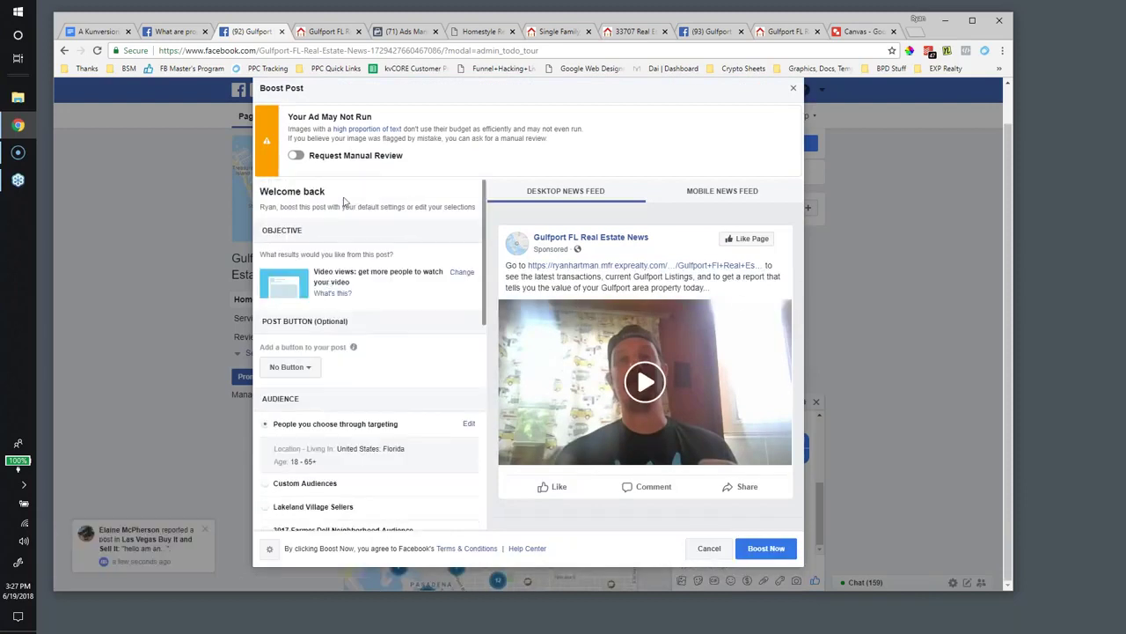
{"action": "scroll", "coordinate": [390, 226], "scroll_direction": "down", "scroll_amount": 2}
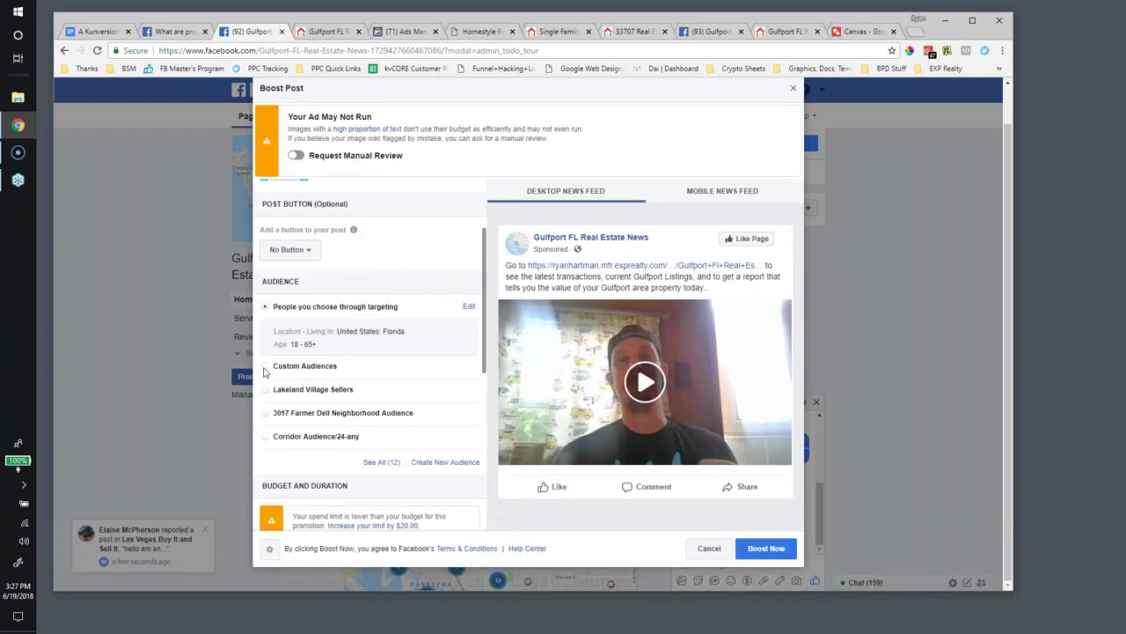
{"action": "left_click", "coordinate": [265, 366]}
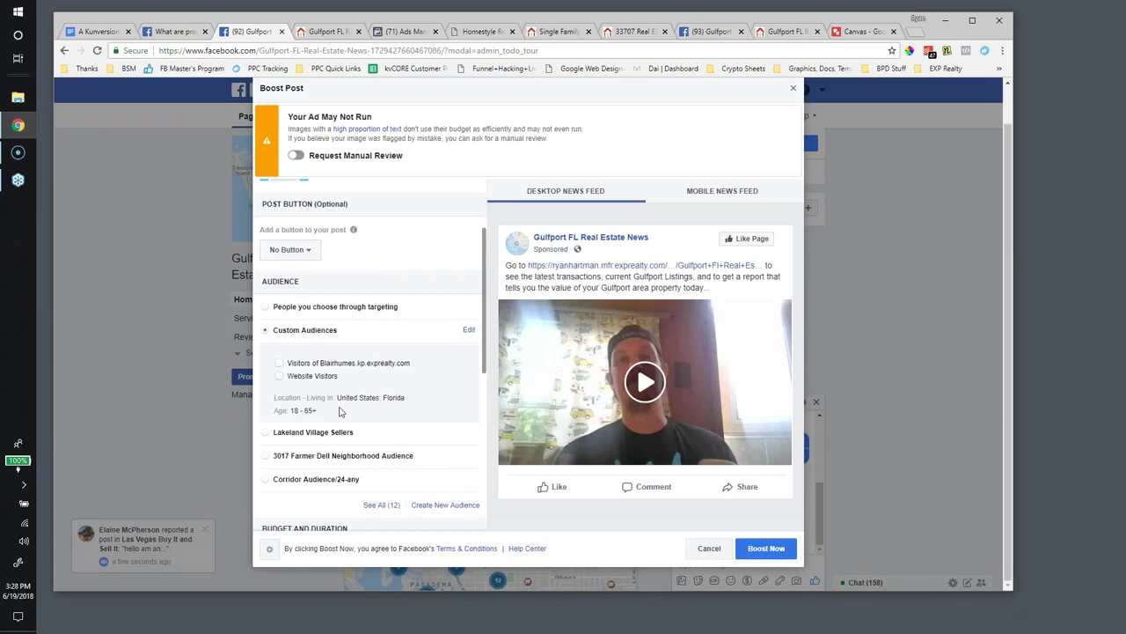
{"action": "scroll", "coordinate": [341, 411], "scroll_direction": "down", "scroll_amount": 2}
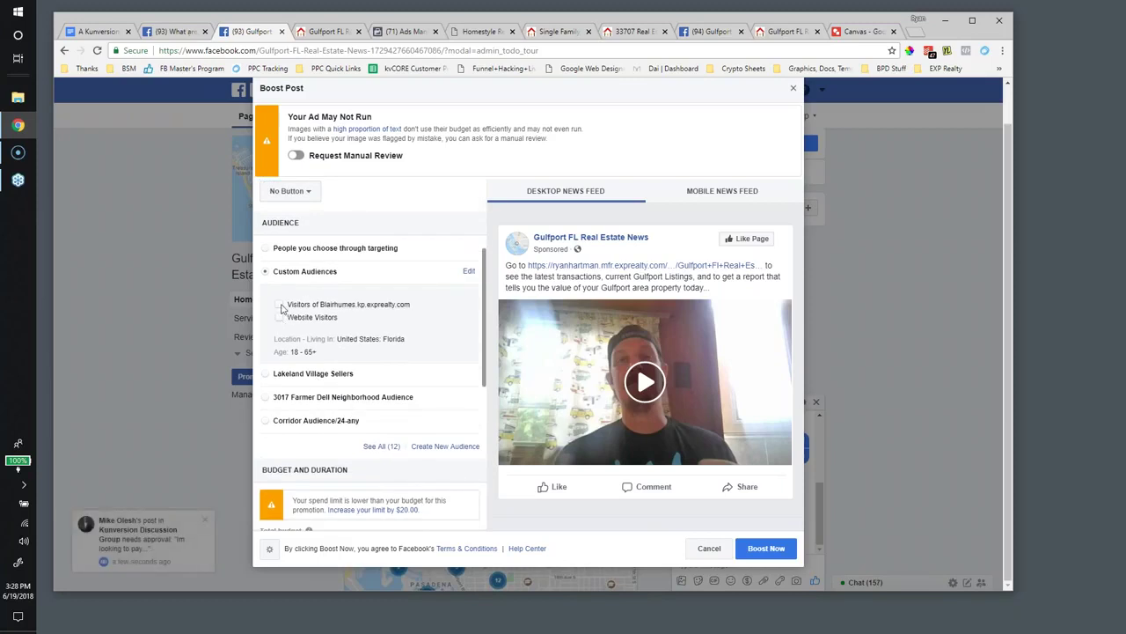
{"action": "left_click", "coordinate": [279, 318]}
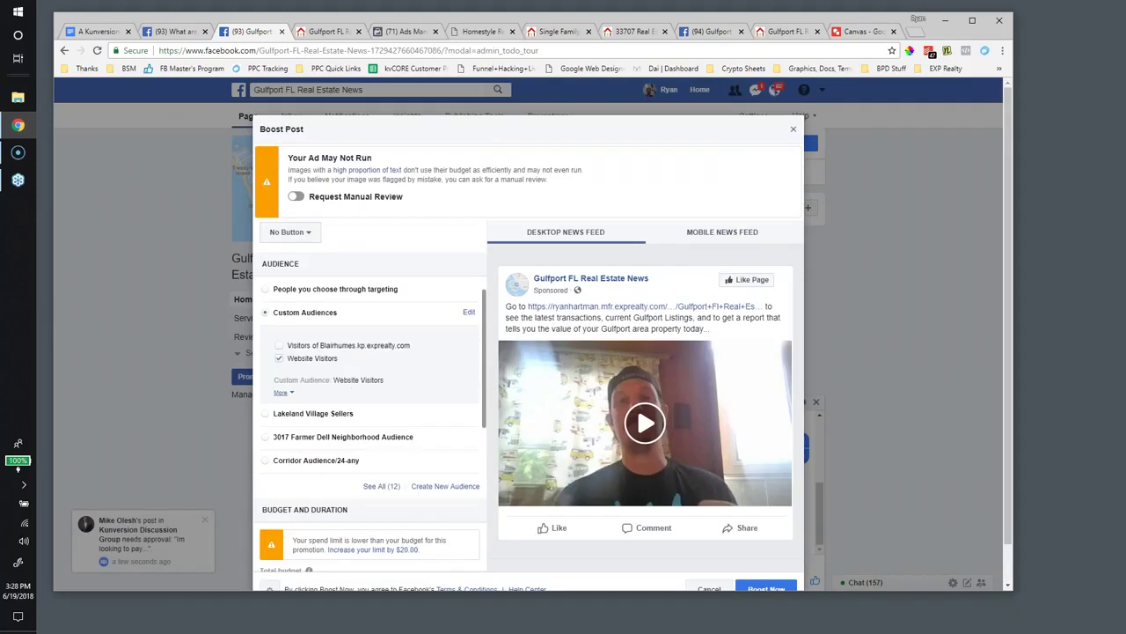
{"action": "left_click", "coordinate": [279, 392]}
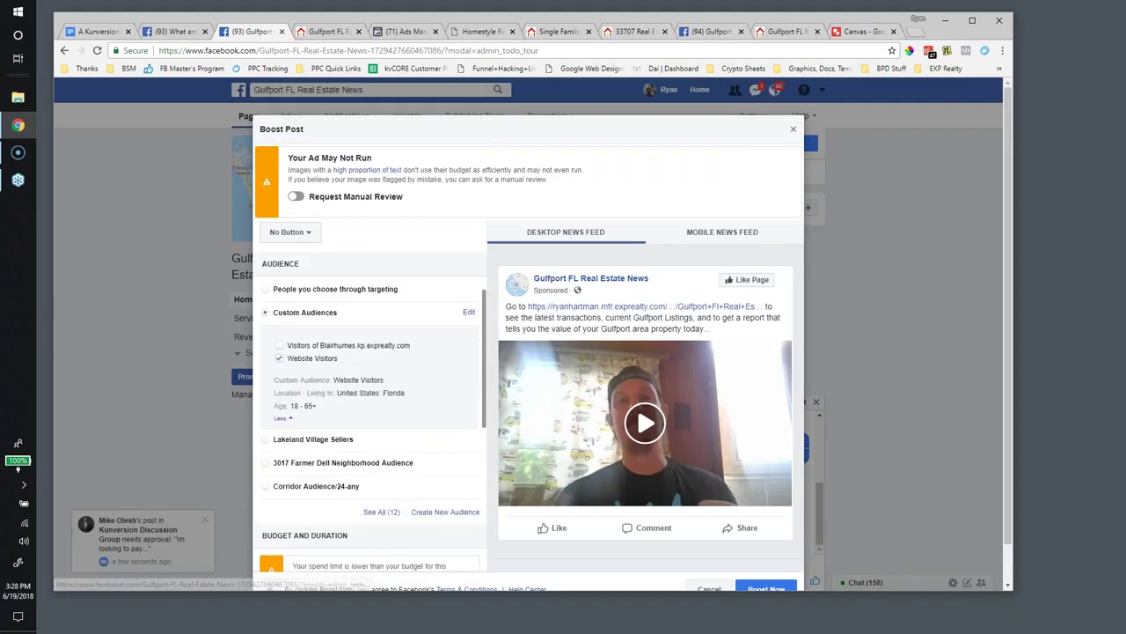
Look over the boost's audience, budget and duration settings, then cancel the promotion.
{"action": "scroll", "coordinate": [370, 401], "scroll_direction": "down", "scroll_amount": 3}
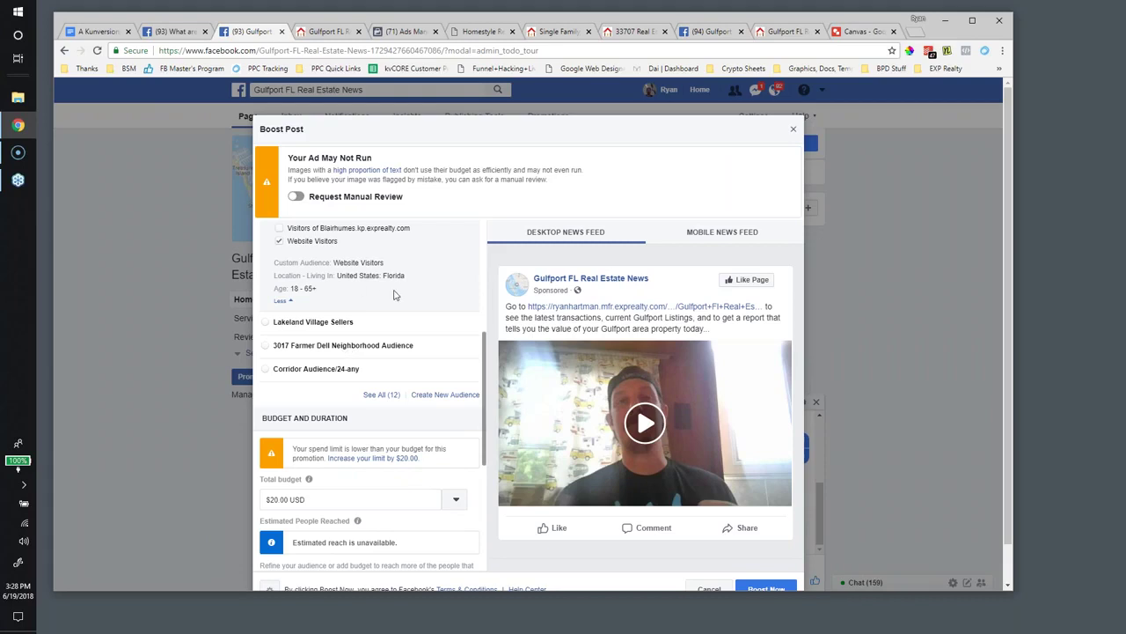
{"action": "scroll", "coordinate": [394, 295], "scroll_direction": "down", "scroll_amount": 1}
{"action": "scroll", "coordinate": [394, 295], "scroll_direction": "up", "scroll_amount": 2}
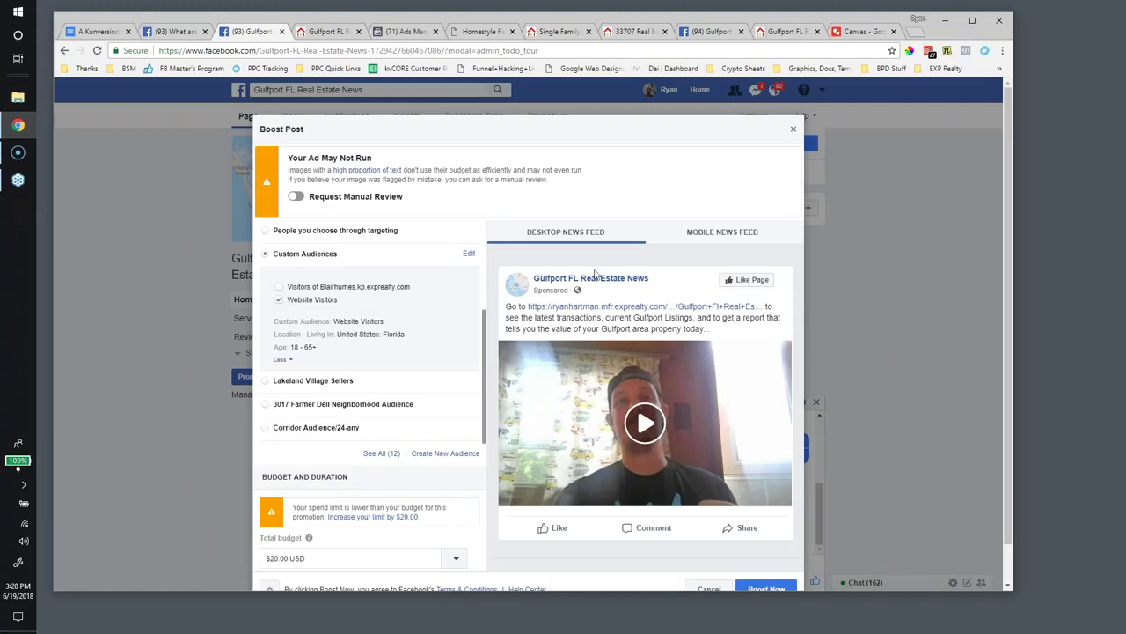
{"action": "left_click", "coordinate": [794, 130]}
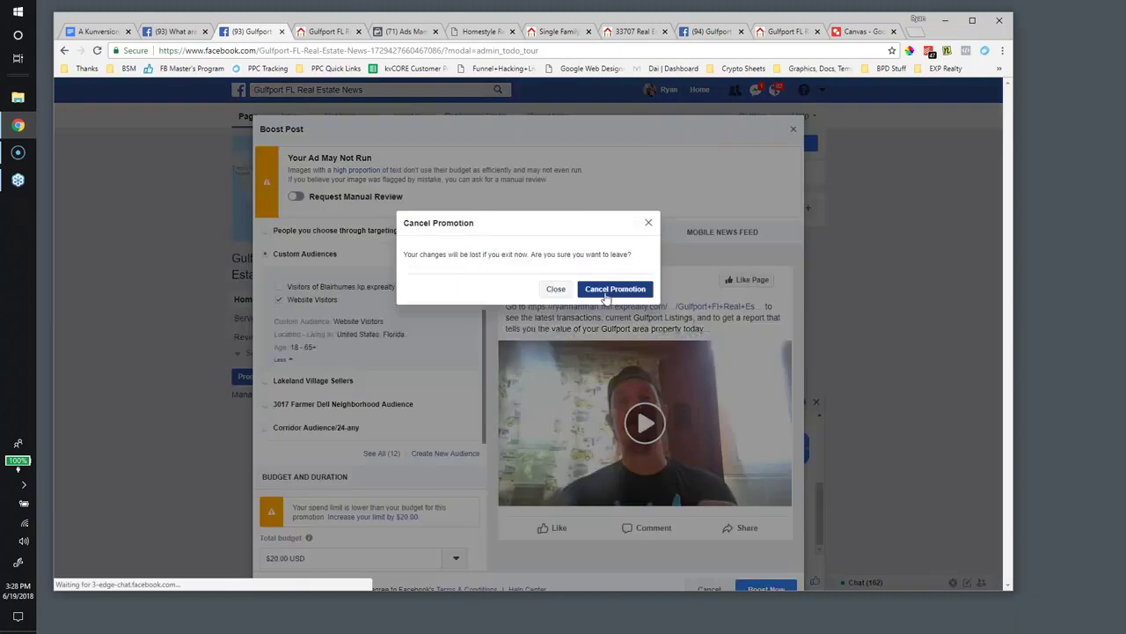
{"action": "left_click", "coordinate": [614, 290]}
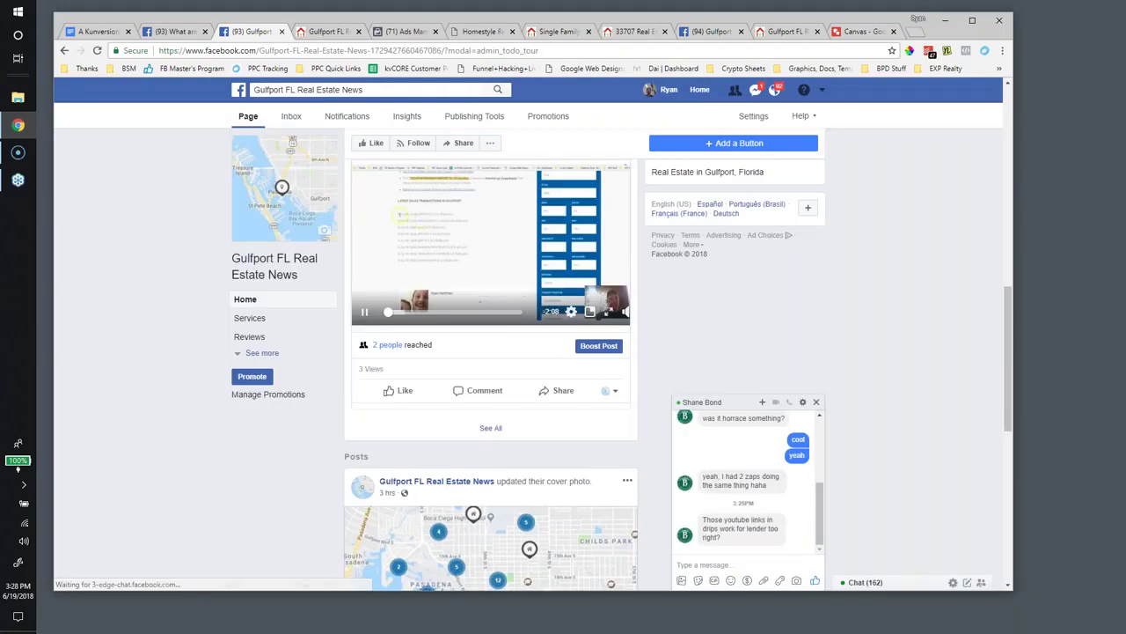
Switch to Ads Manager for the BSM ad account and create a campaign with the Engagement objective for post engagement.
{"action": "left_click", "coordinate": [335, 68]}
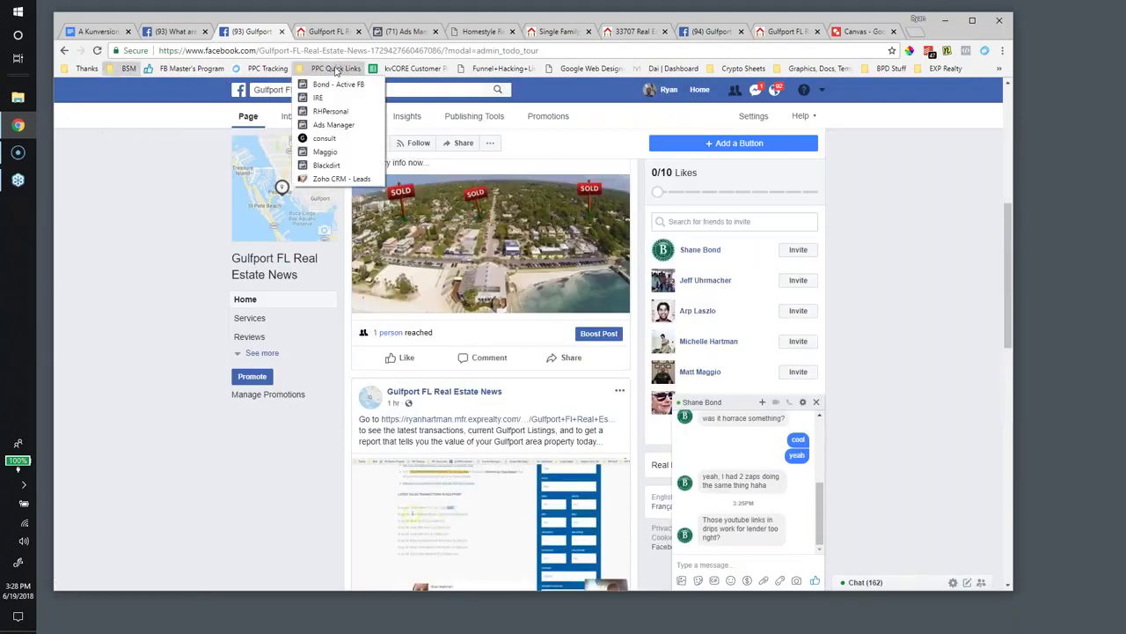
{"action": "left_click", "coordinate": [322, 84]}
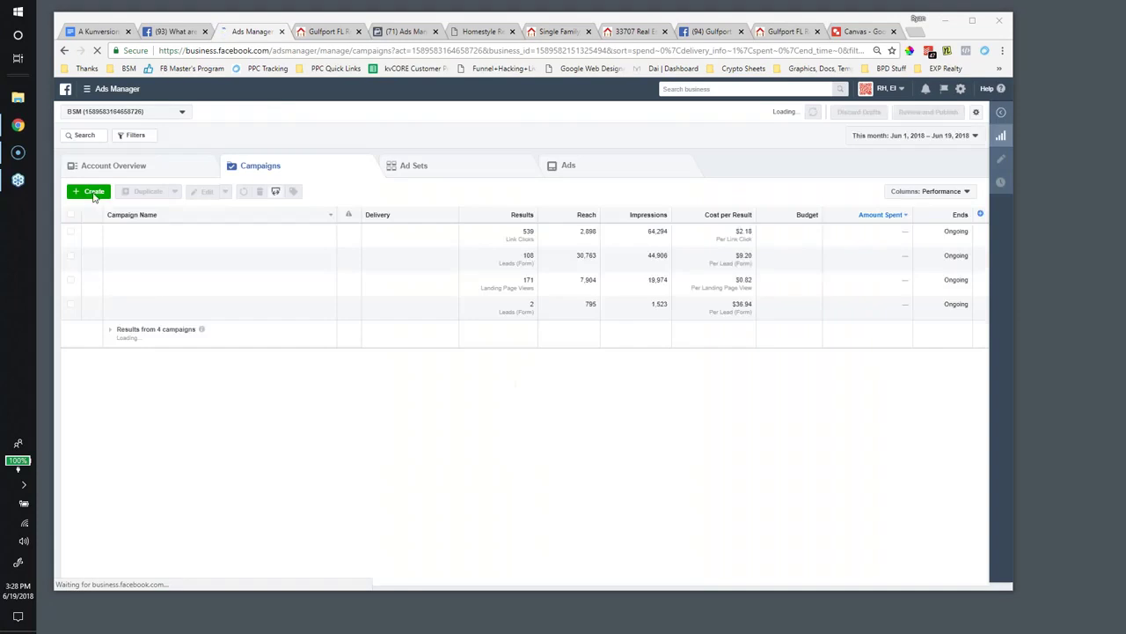
{"action": "left_click", "coordinate": [92, 193]}
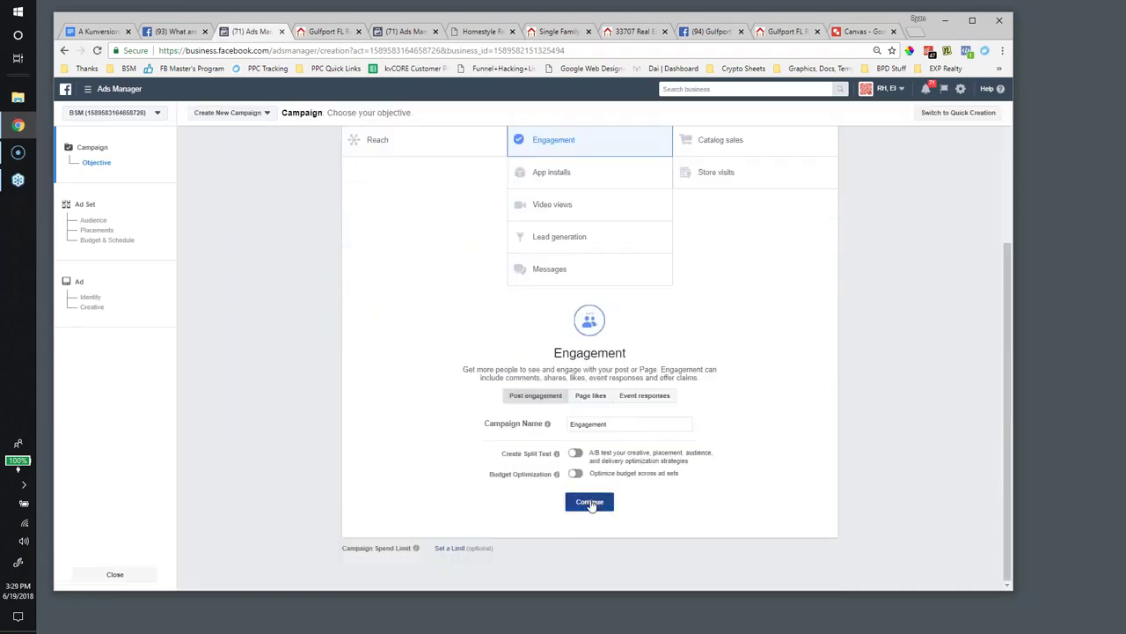
{"action": "left_click", "coordinate": [589, 503]}
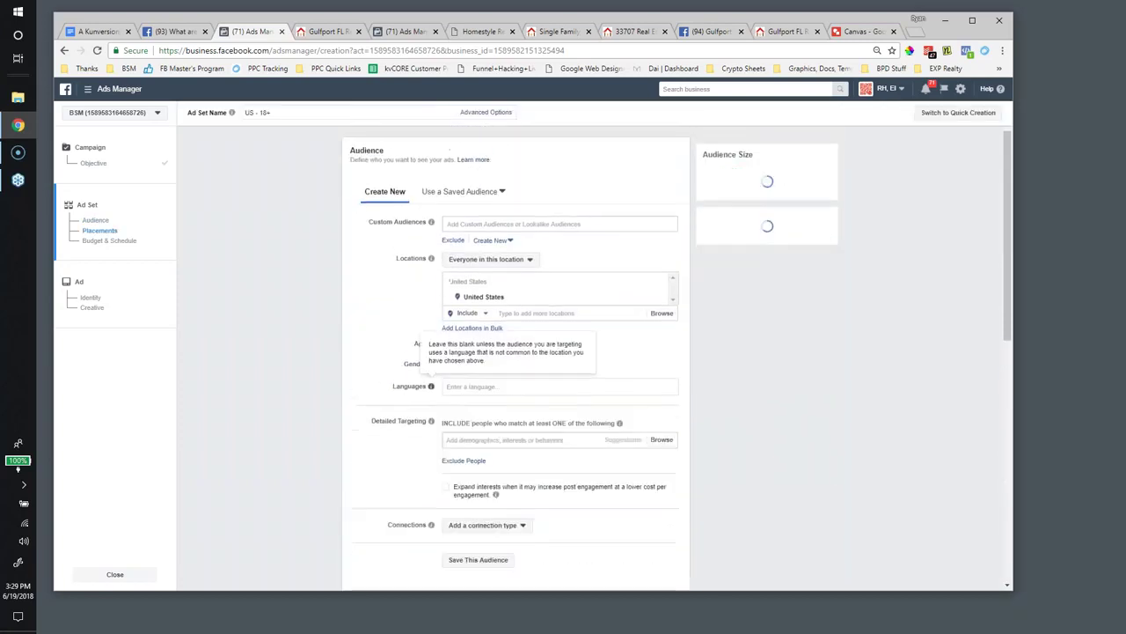
Target the ad set at the "RH - Gulfport keyword visitors" custom audience and proceed to the ad setup.
{"action": "left_click_drag", "start_coordinate": [368, 253], "coordinate": [484, 255]}
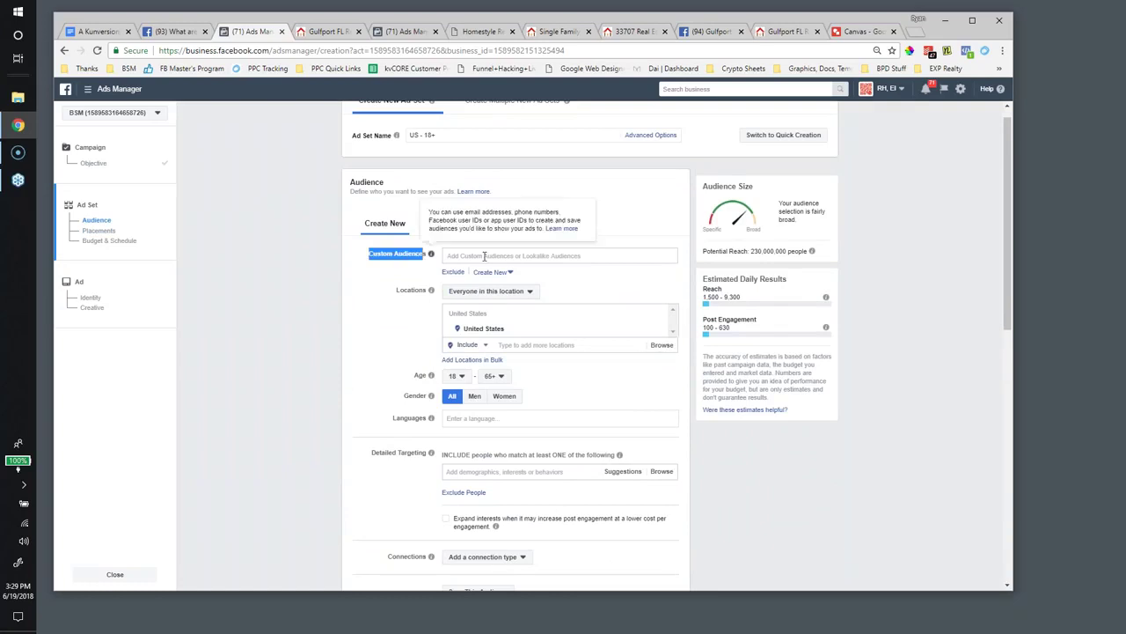
{"action": "left_click", "coordinate": [484, 255]}
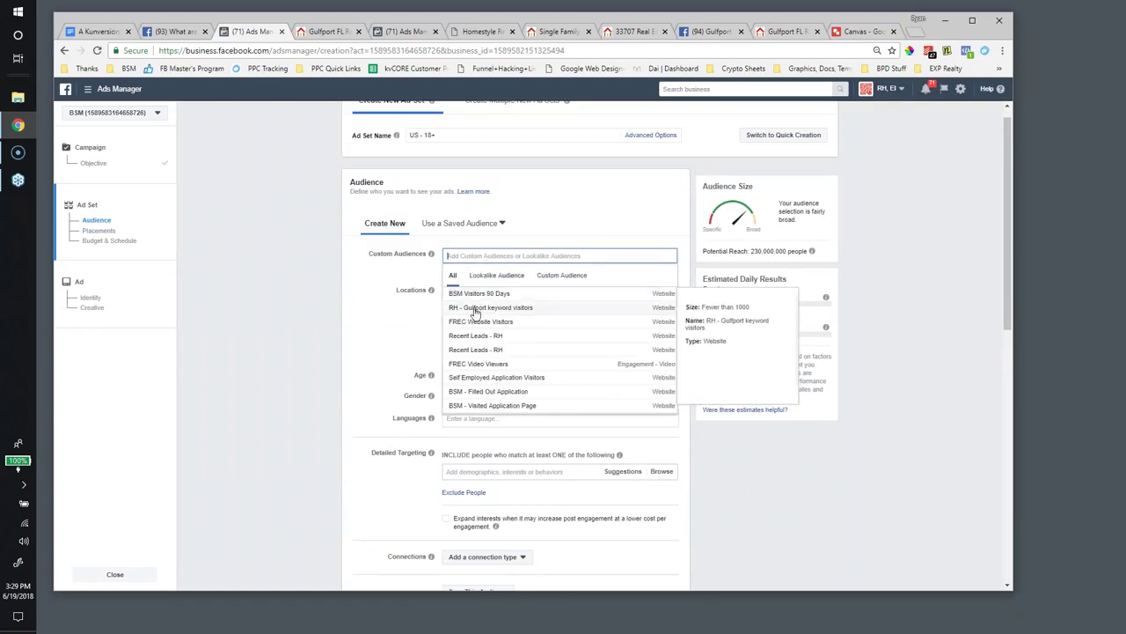
{"action": "left_click", "coordinate": [475, 309]}
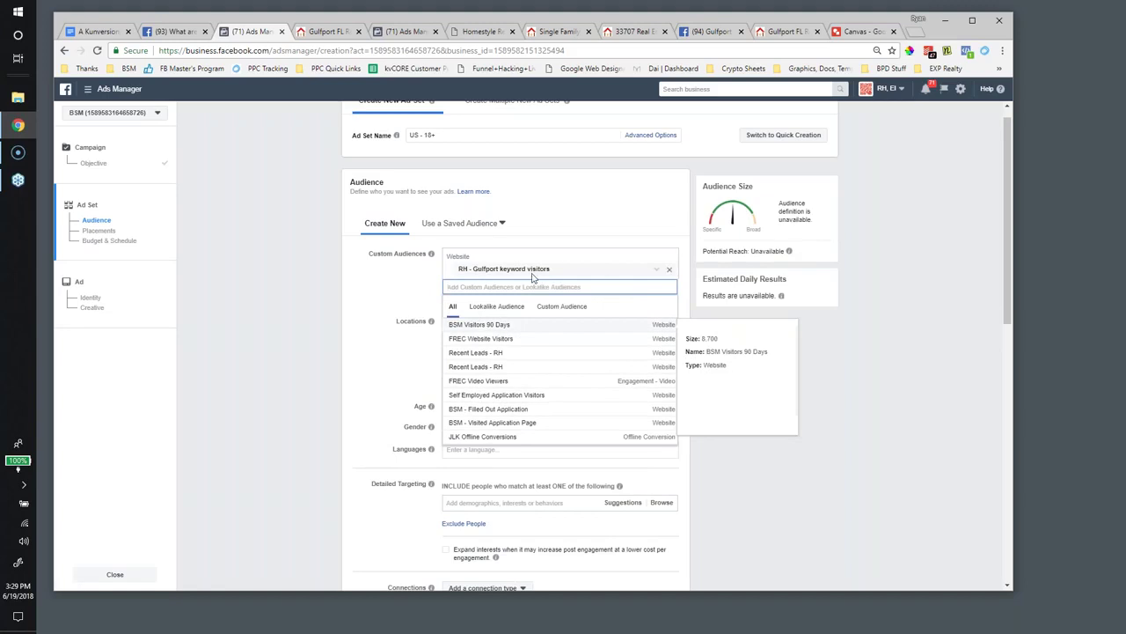
{"action": "left_click", "coordinate": [359, 316]}
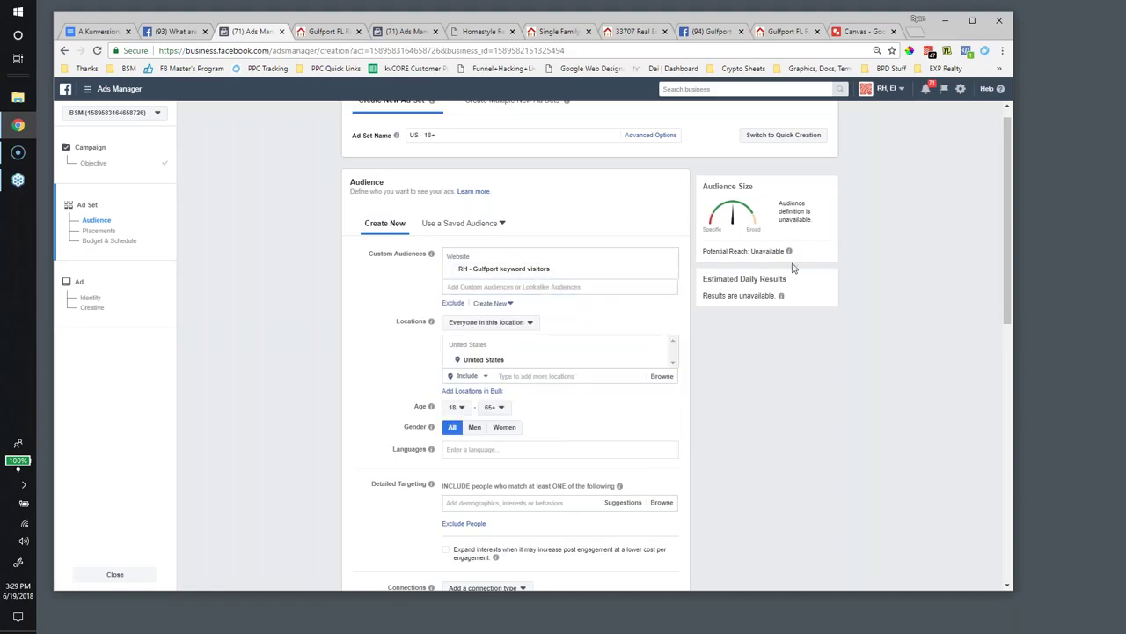
{"action": "scroll", "coordinate": [774, 272], "scroll_direction": "down", "scroll_amount": 2}
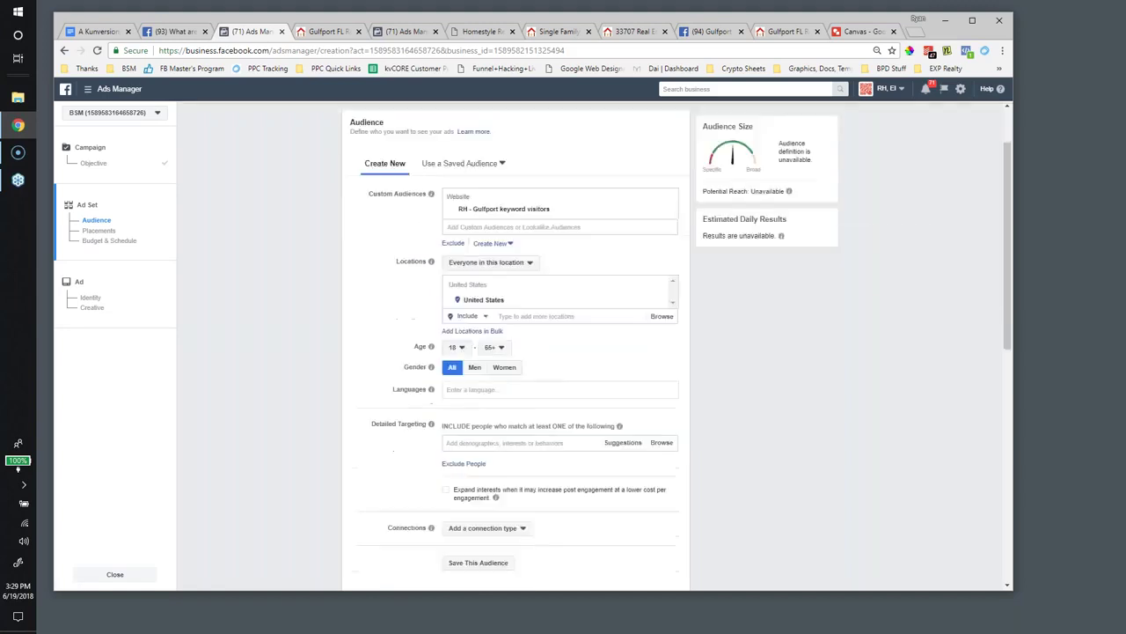
{"action": "scroll", "coordinate": [606, 238], "scroll_direction": "down", "scroll_amount": 5}
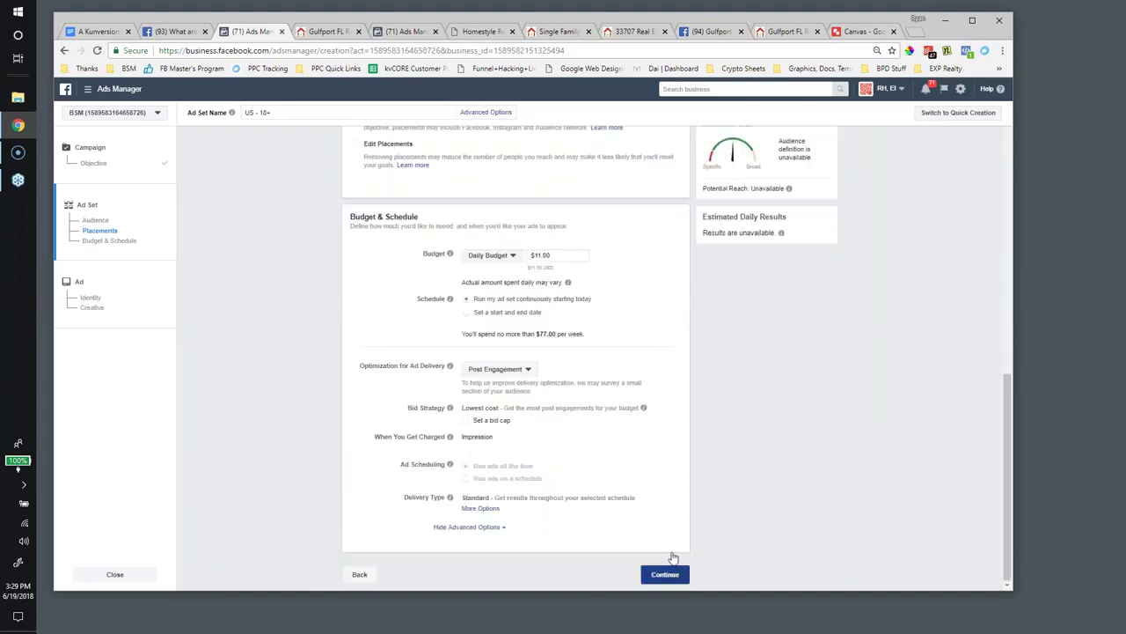
{"action": "left_click", "coordinate": [667, 572]}
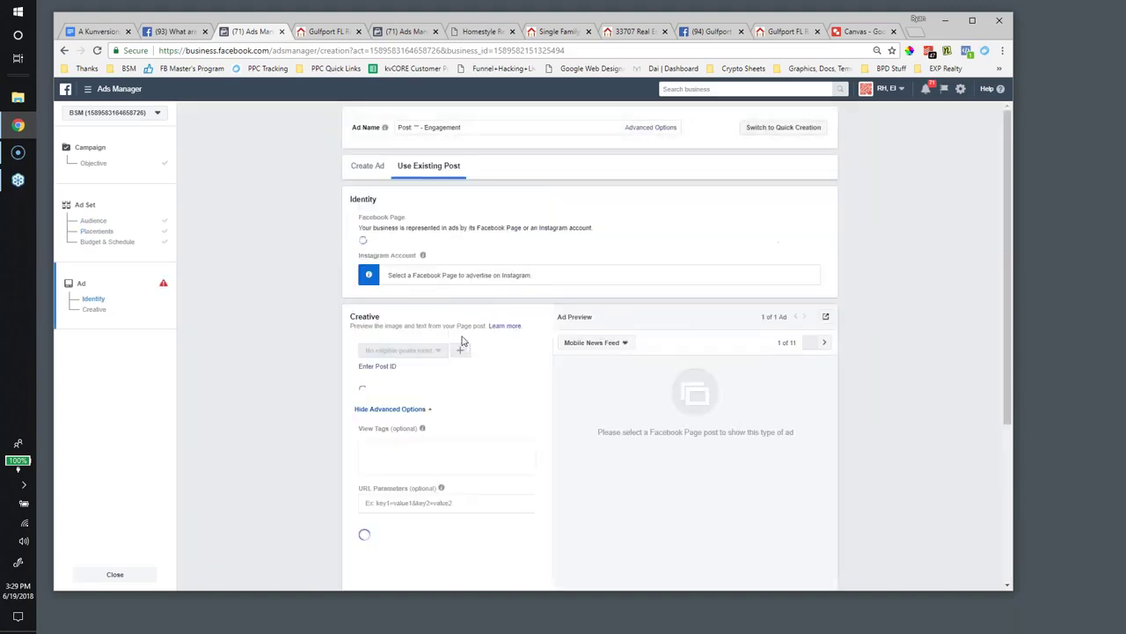
Examine the ad setup, including the Facebook Page choices for its identity and the existing posts available to promote.
{"action": "scroll", "coordinate": [464, 340], "scroll_direction": "down", "scroll_amount": 4}
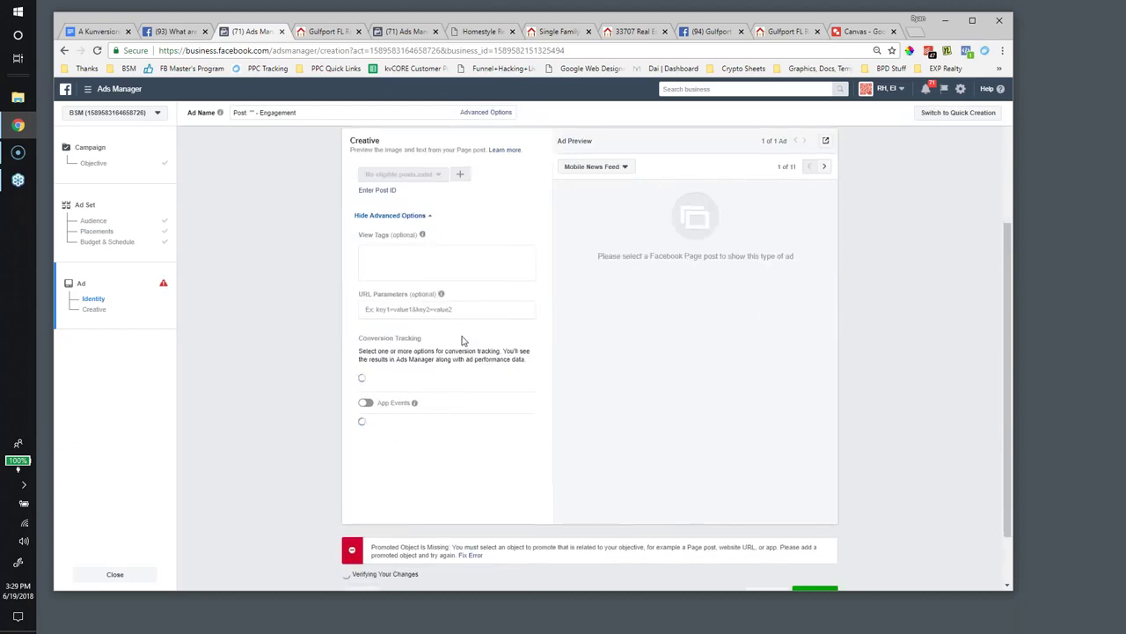
{"action": "scroll", "coordinate": [464, 341], "scroll_direction": "down", "scroll_amount": 1}
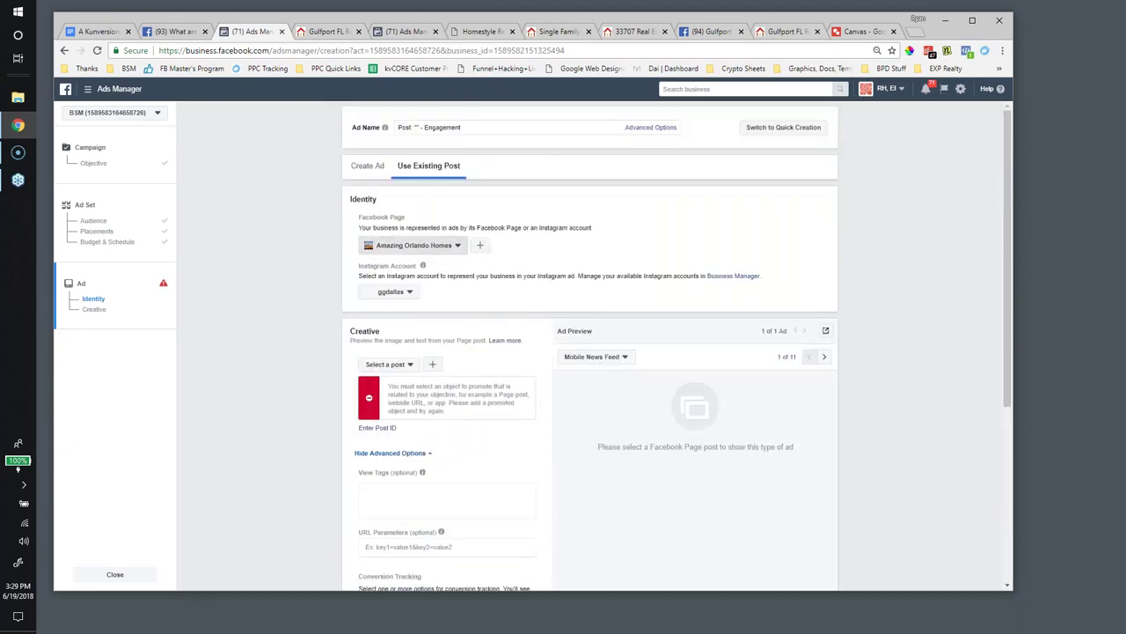
{"action": "left_click", "coordinate": [432, 246]}
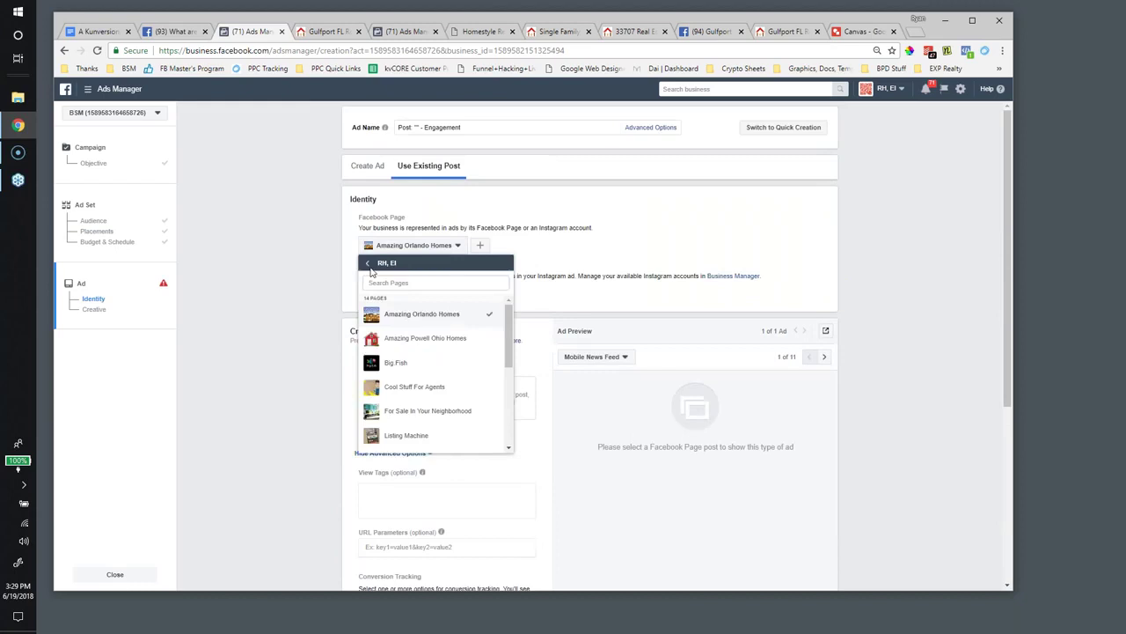
{"action": "left_click", "coordinate": [368, 263]}
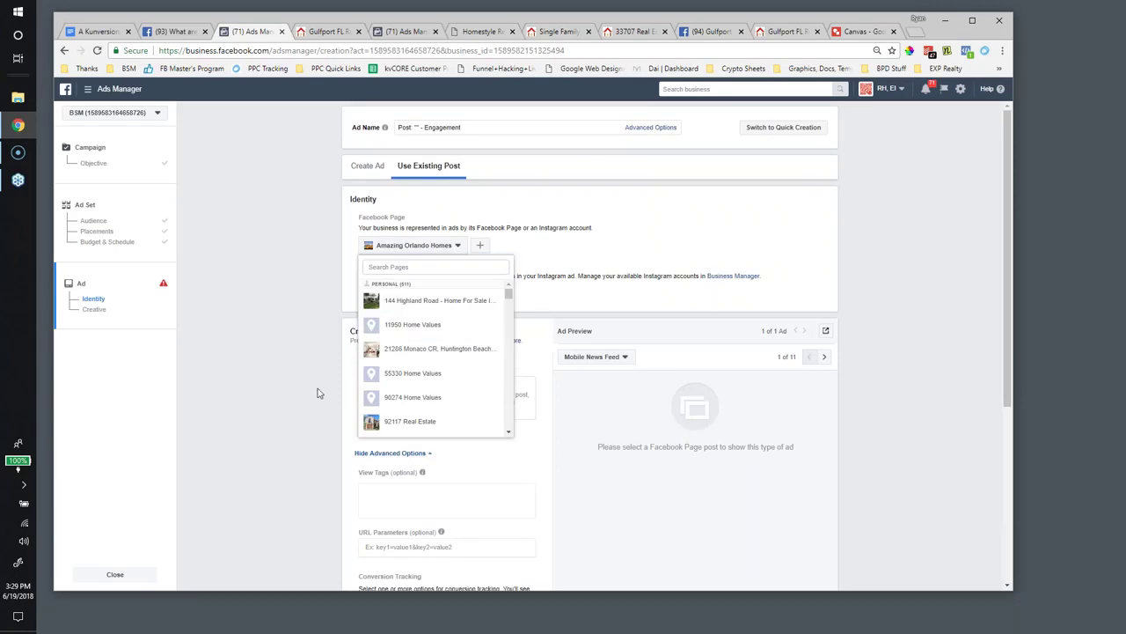
{"action": "left_click", "coordinate": [599, 211]}
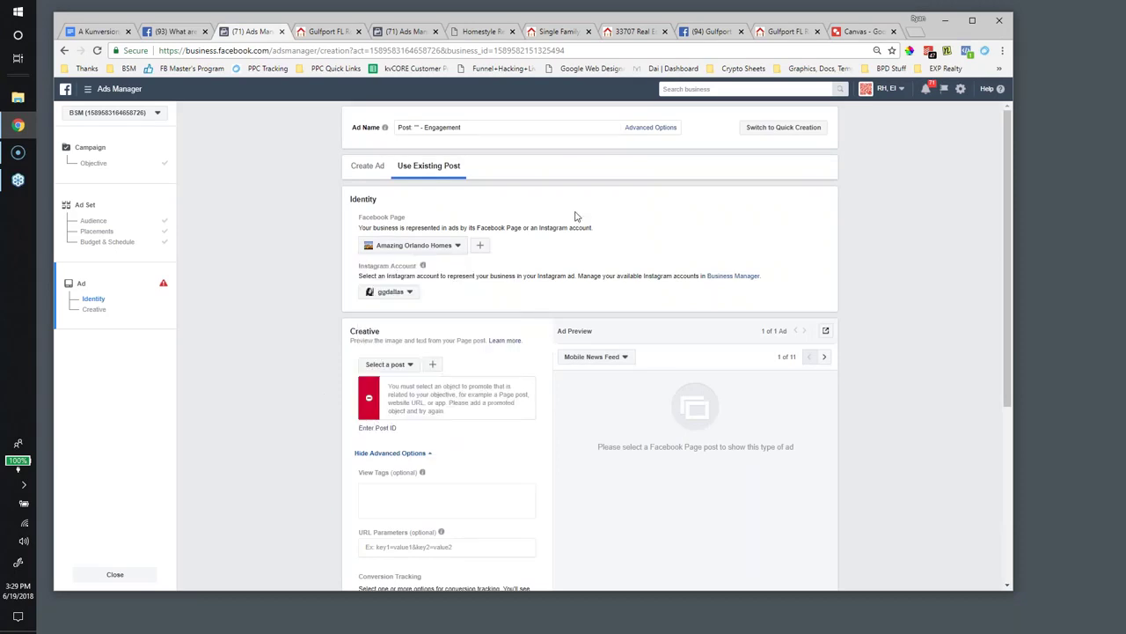
{"action": "scroll", "coordinate": [528, 237], "scroll_direction": "down", "scroll_amount": 4}
{"action": "scroll", "coordinate": [475, 259], "scroll_direction": "up", "scroll_amount": 1}
{"action": "scroll", "coordinate": [476, 258], "scroll_direction": "up", "scroll_amount": 1}
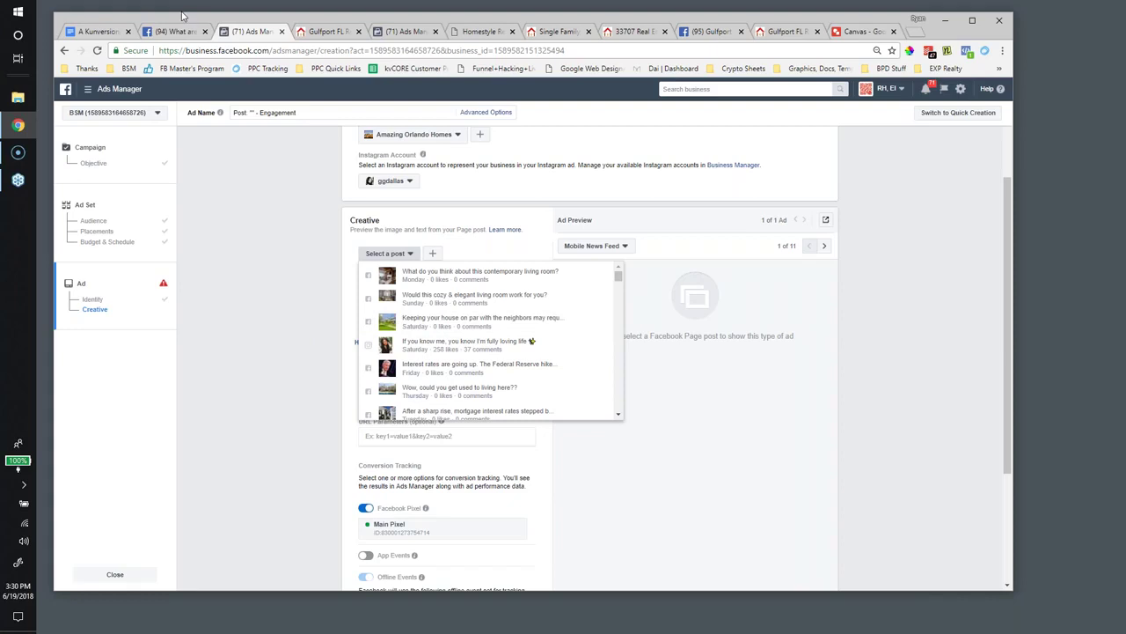
Switch to the funnel outline in Google Docs and highlight the Step 4 bullet about running an "Engagement" FB Ad.
{"action": "left_click", "coordinate": [106, 33]}
{"action": "left_click_drag", "start_coordinate": [396, 394], "coordinate": [578, 410]}
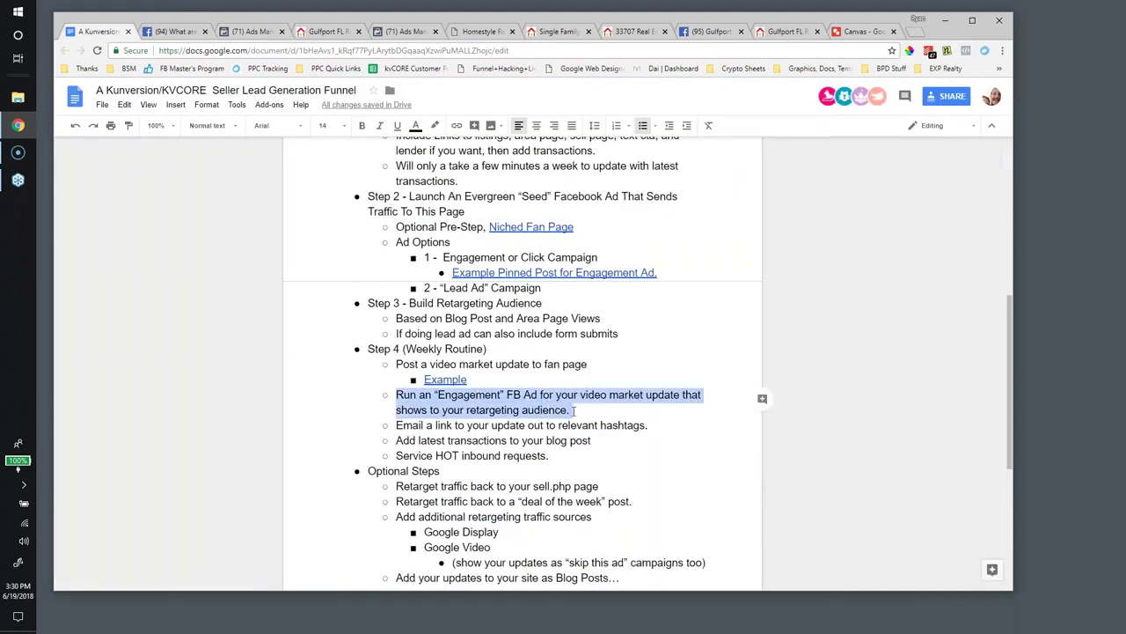
{"action": "scroll", "coordinate": [630, 405], "scroll_direction": "down", "scroll_amount": 1}
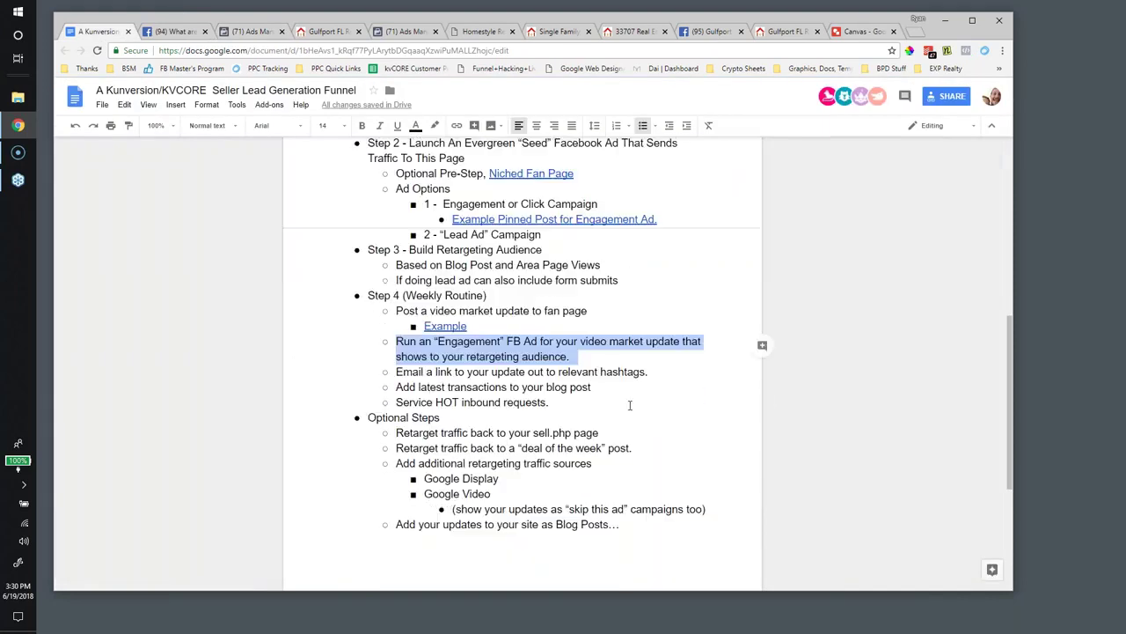
{"action": "scroll", "coordinate": [558, 334], "scroll_direction": "down", "scroll_amount": 1}
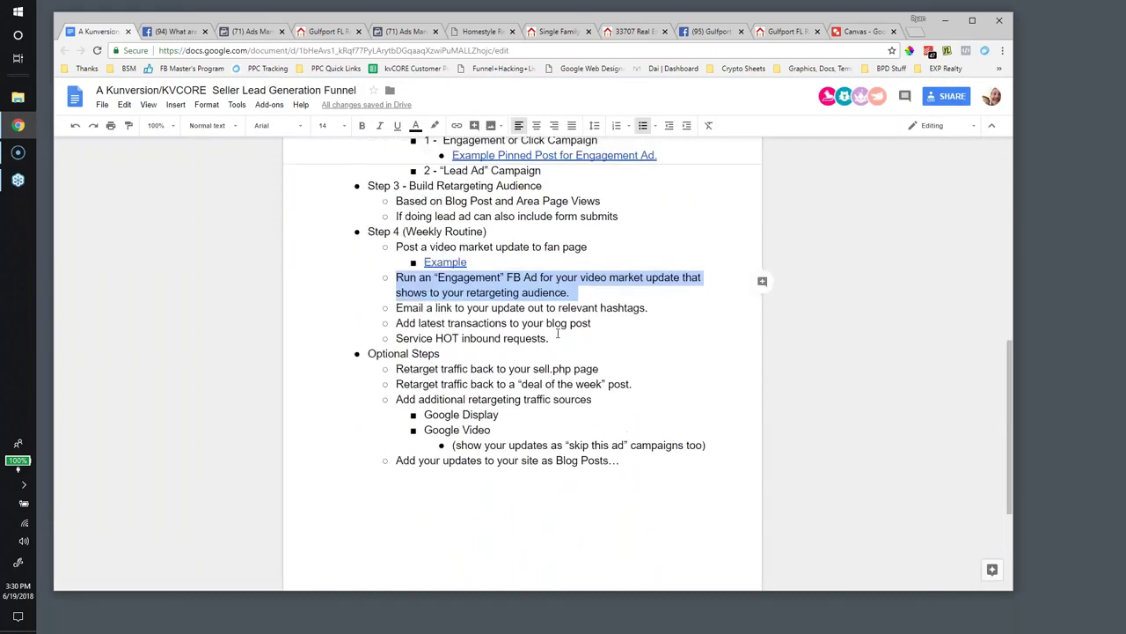
{"action": "scroll", "coordinate": [556, 334], "scroll_direction": "up", "scroll_amount": 1}
{"action": "scroll", "coordinate": [473, 337], "scroll_direction": "down", "scroll_amount": 1}
Highlight the Step 4 bullet about emailing a link to the update out to relevant hashtags.
{"action": "left_click", "coordinate": [398, 308]}
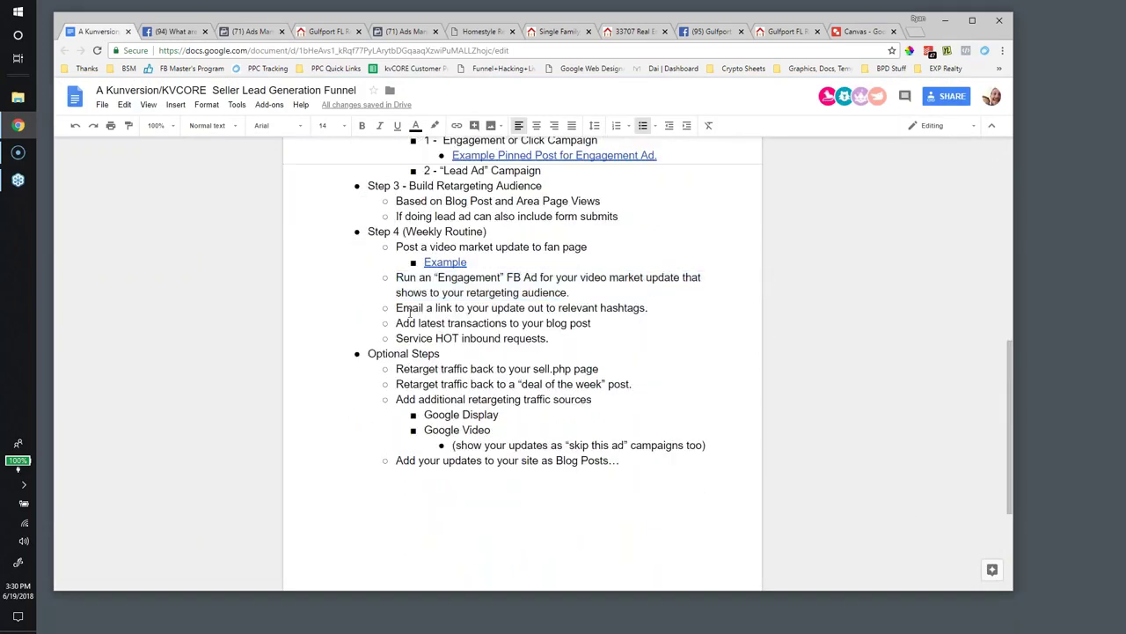
{"action": "left_click_drag", "start_coordinate": [398, 308], "coordinate": [649, 310]}
{"action": "left_click", "coordinate": [484, 320]}
{"action": "left_click_drag", "start_coordinate": [396, 308], "coordinate": [657, 308]}
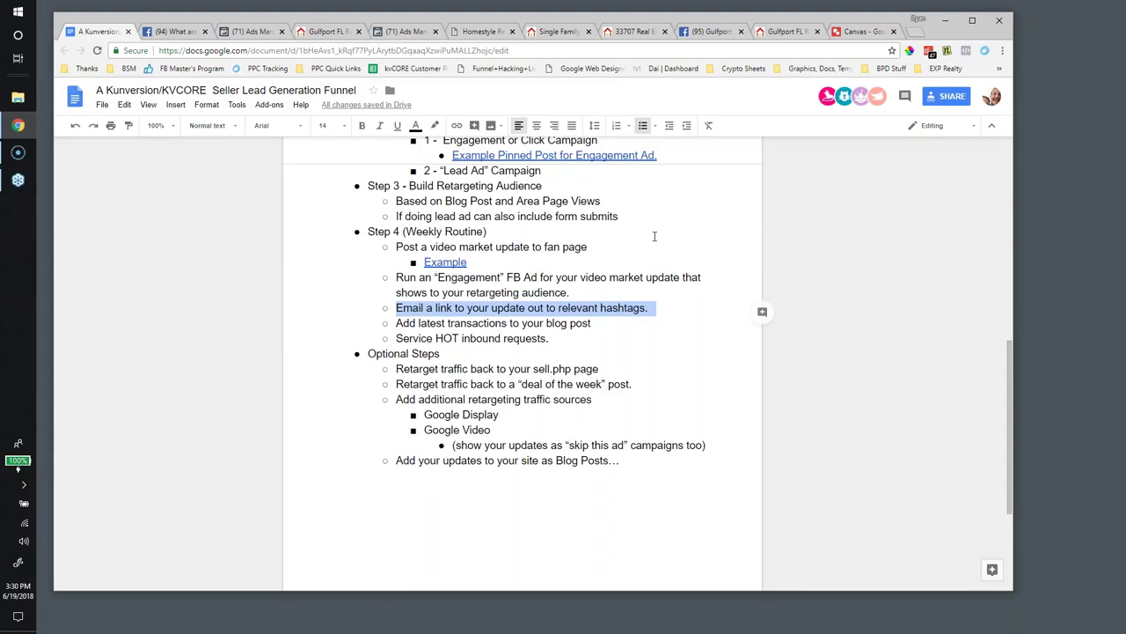
Switch to Kunversion's newagent site, open the Mass Email quick action, and look over its options.
{"action": "left_click", "coordinate": [535, 34]}
{"action": "type", "text": "newagent"}
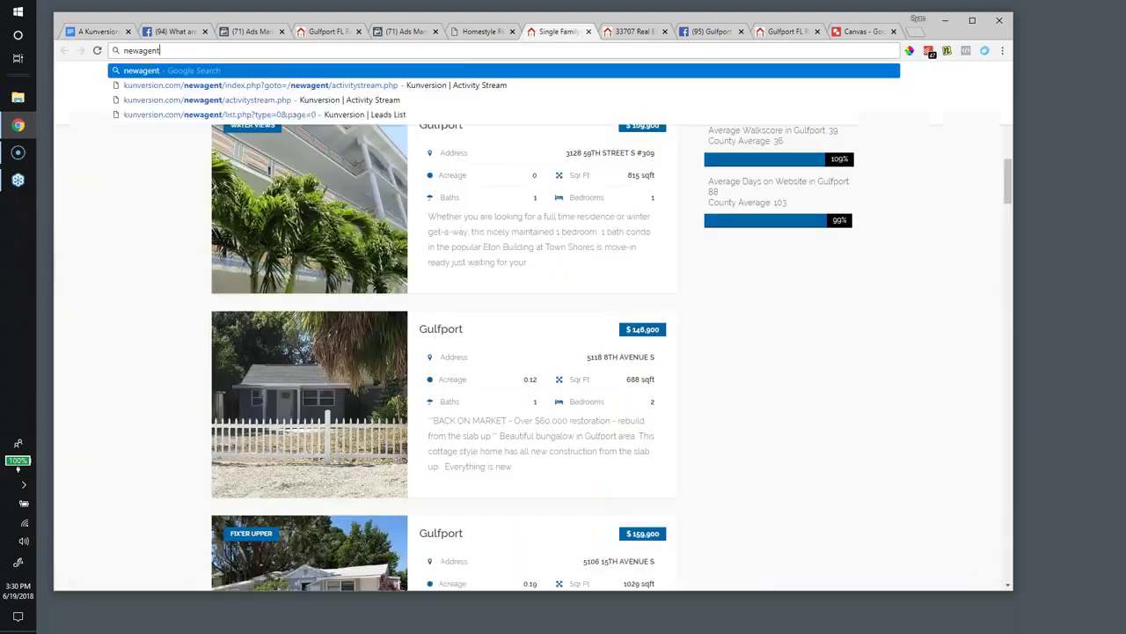
{"action": "left_click", "coordinate": [277, 85]}
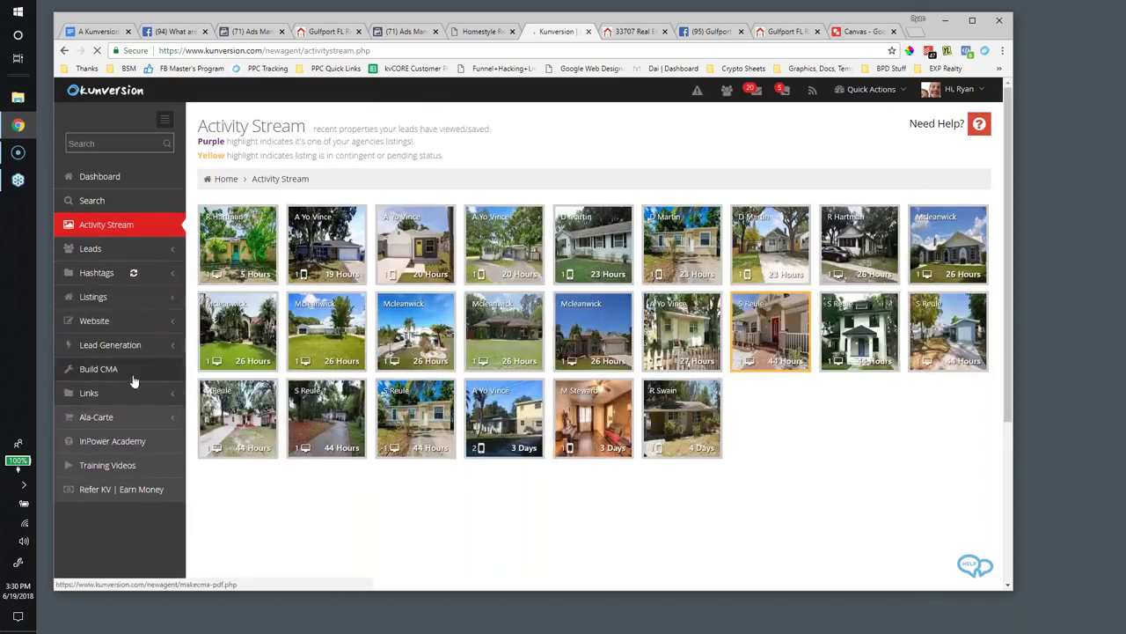
{"action": "left_click", "coordinate": [886, 94]}
{"action": "left_click", "coordinate": [851, 129]}
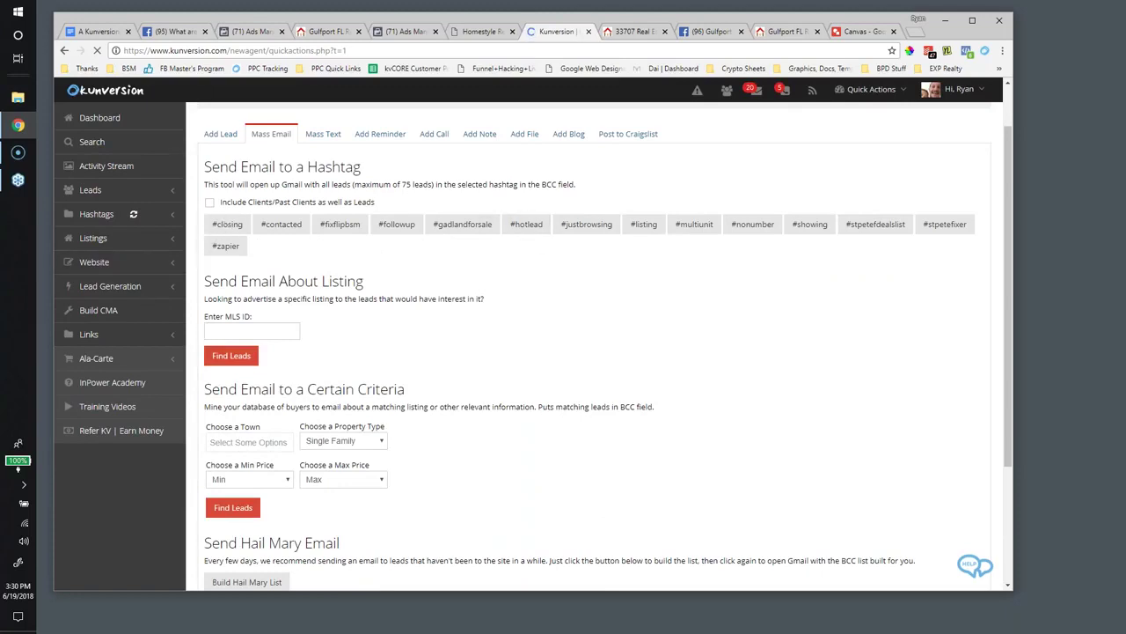
{"action": "scroll", "coordinate": [370, 241], "scroll_direction": "down", "scroll_amount": 2}
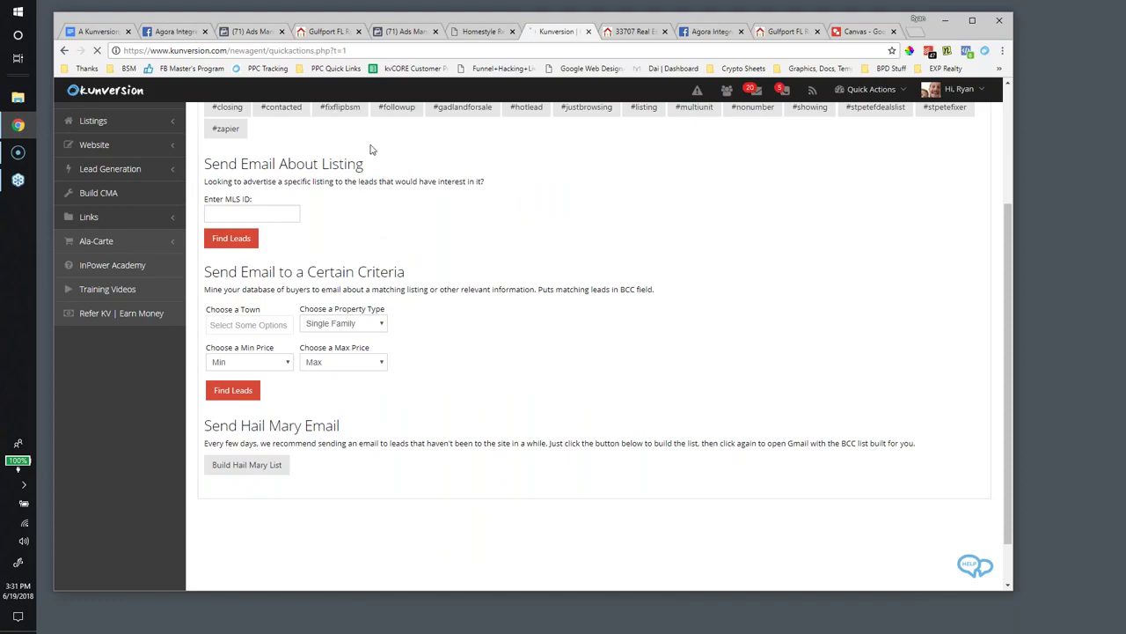
Return to the funnel outline and highlight the Step 4 bullet about adding latest transactions to the blog post.
{"action": "left_click", "coordinate": [101, 31]}
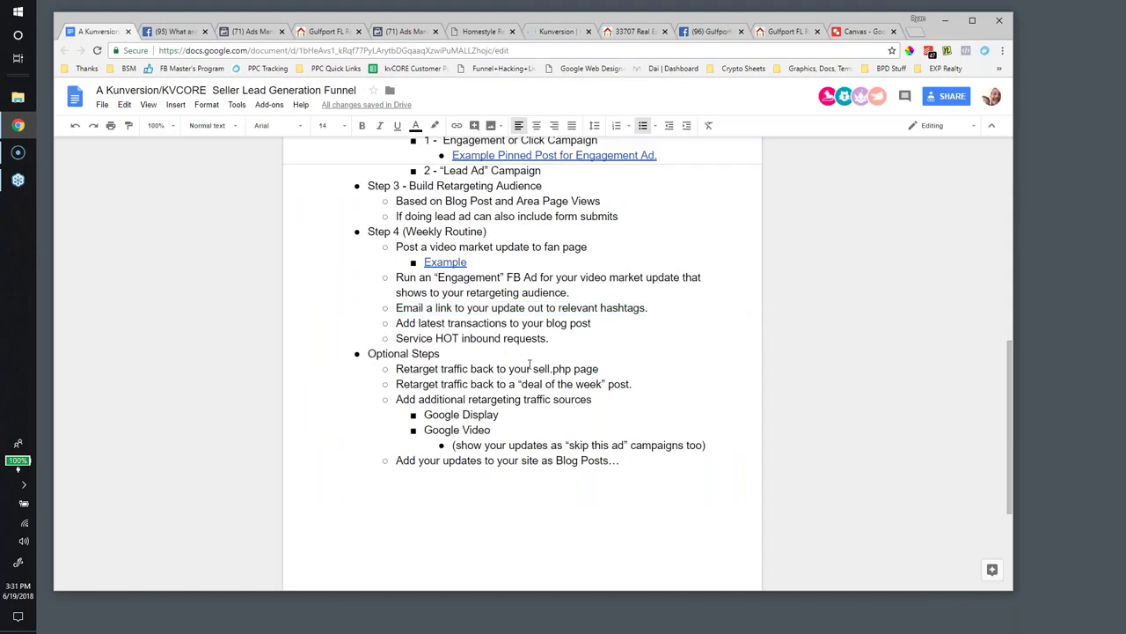
{"action": "left_click_drag", "start_coordinate": [395, 323], "coordinate": [593, 323]}
{"action": "left_click", "coordinate": [448, 323]}
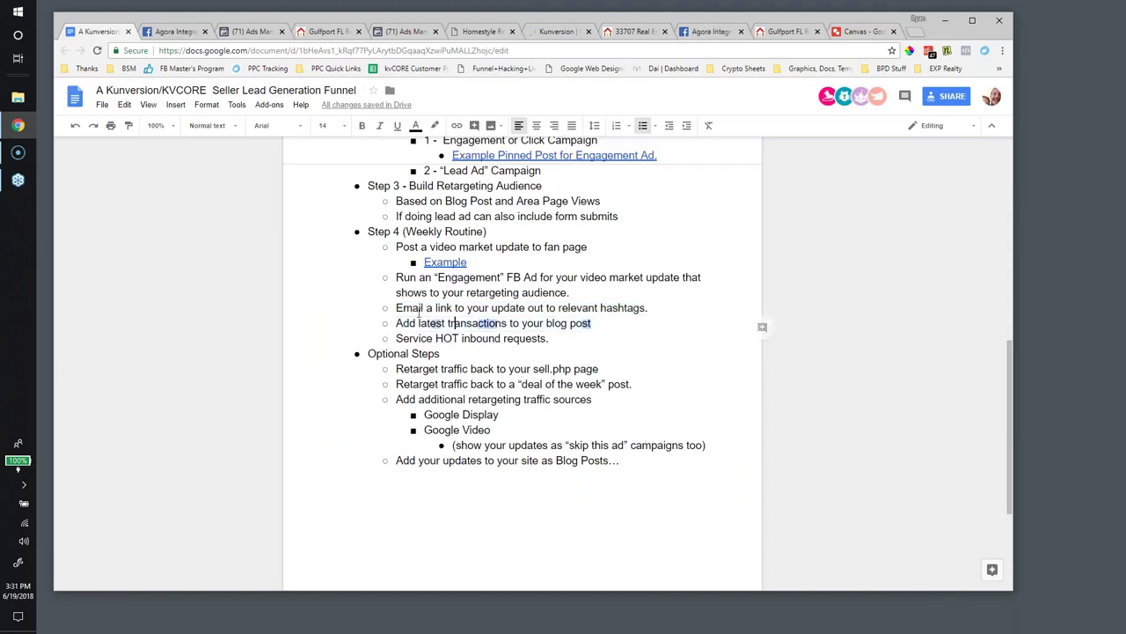
{"action": "left_click_drag", "start_coordinate": [413, 318], "coordinate": [593, 333]}
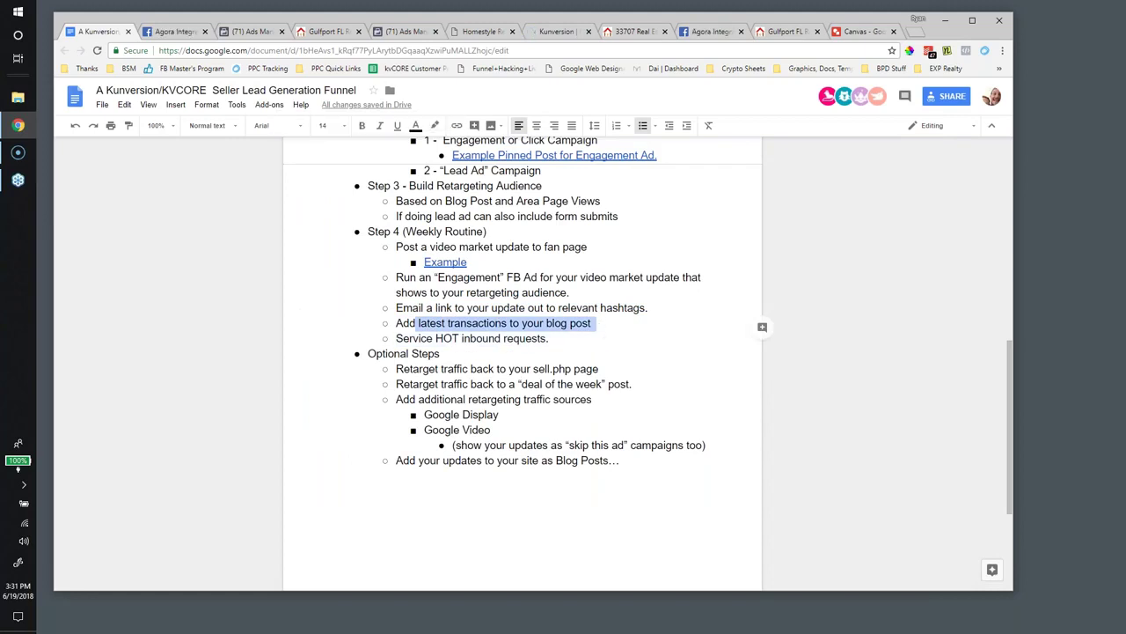
Append "/ or create a new blog posts" to the latest transactions bullet in Step 4.
{"action": "left_click", "coordinate": [606, 326]}
{"action": "type", "text": "/ or create a n"}
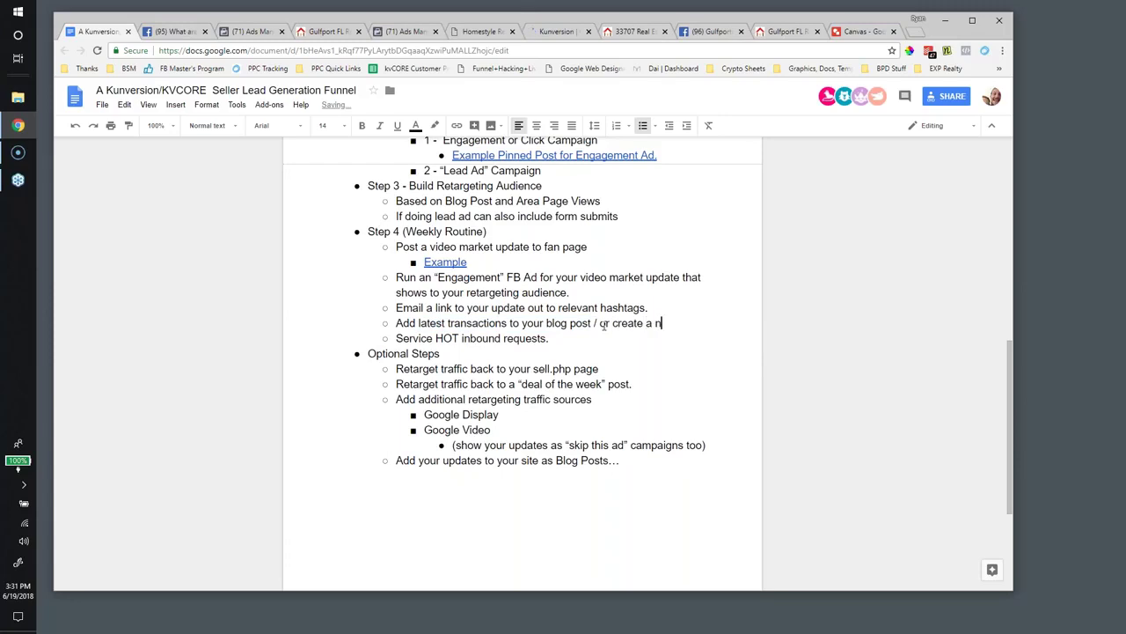
{"action": "type", "text": "ew blog posts"}
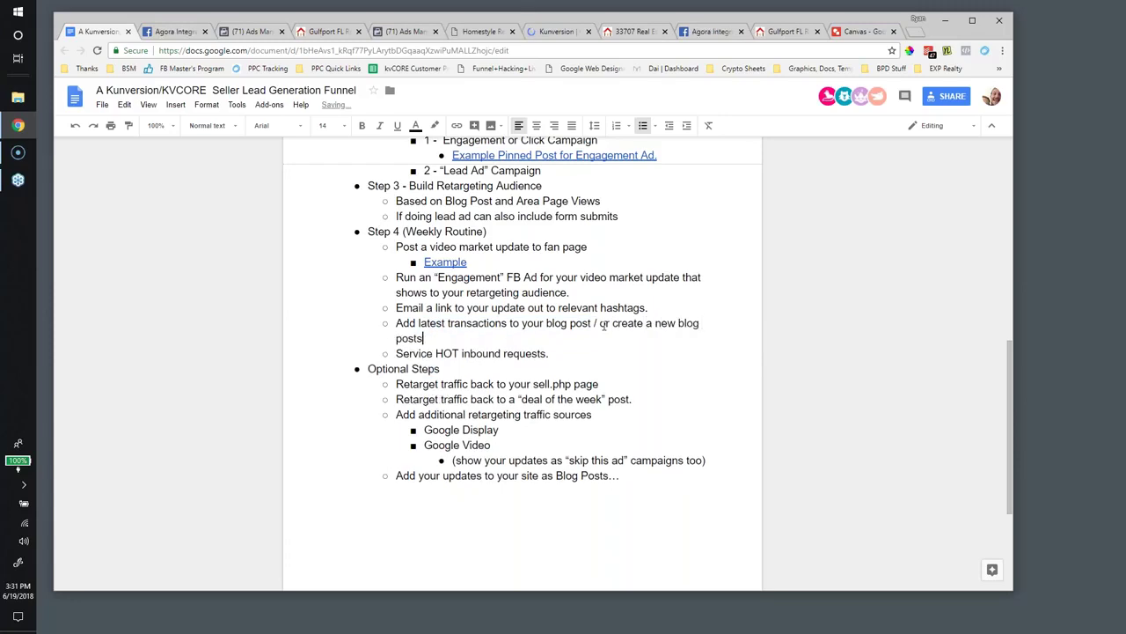
End the latest transactions bullet with "post." and set the "Service HOT inbound requests." bullet's font size to 24.
{"action": "key", "text": "BackSpace"}
{"action": "type", "text": "."}
{"action": "left_click_drag", "start_coordinate": [396, 353], "coordinate": [555, 354]}
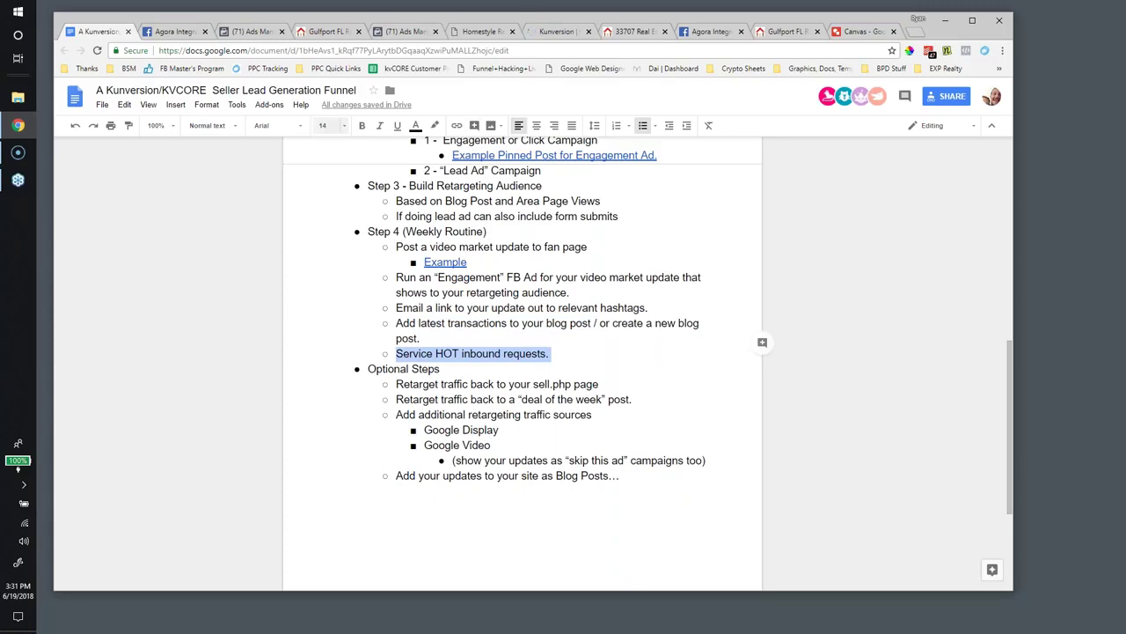
{"action": "left_click", "coordinate": [332, 125]}
{"action": "left_click", "coordinate": [339, 264]}
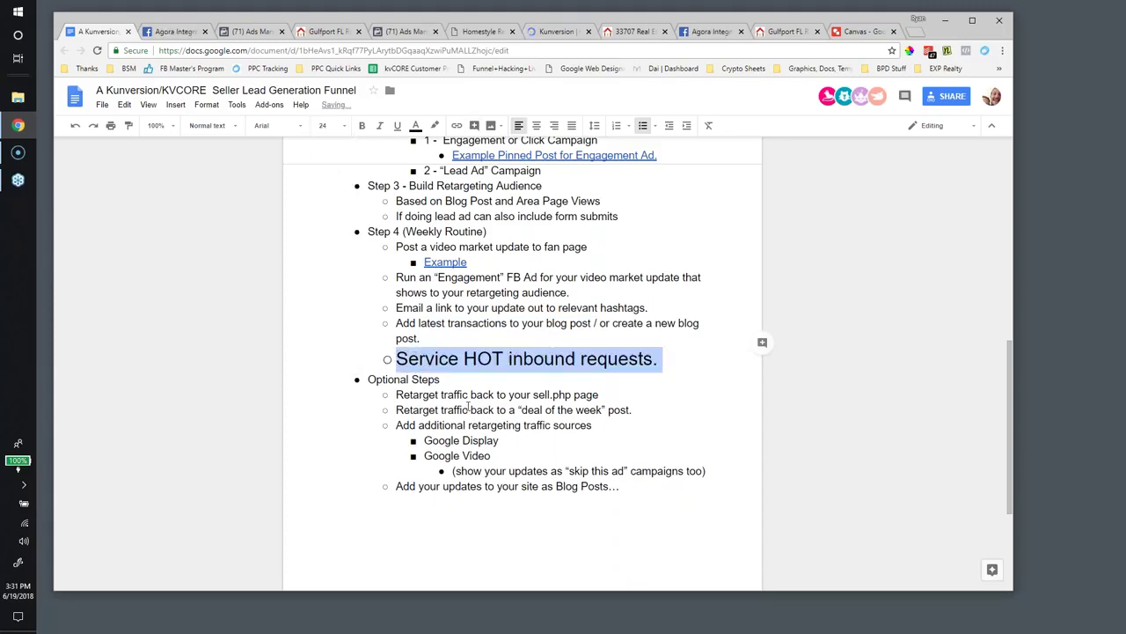
Highlight the Step 4 weekly routine heading and the enlarged "Service HOT inbound requests." bullet to emphasize them.
{"action": "left_click", "coordinate": [477, 358]}
{"action": "left_click_drag", "start_coordinate": [396, 358], "coordinate": [661, 358]}
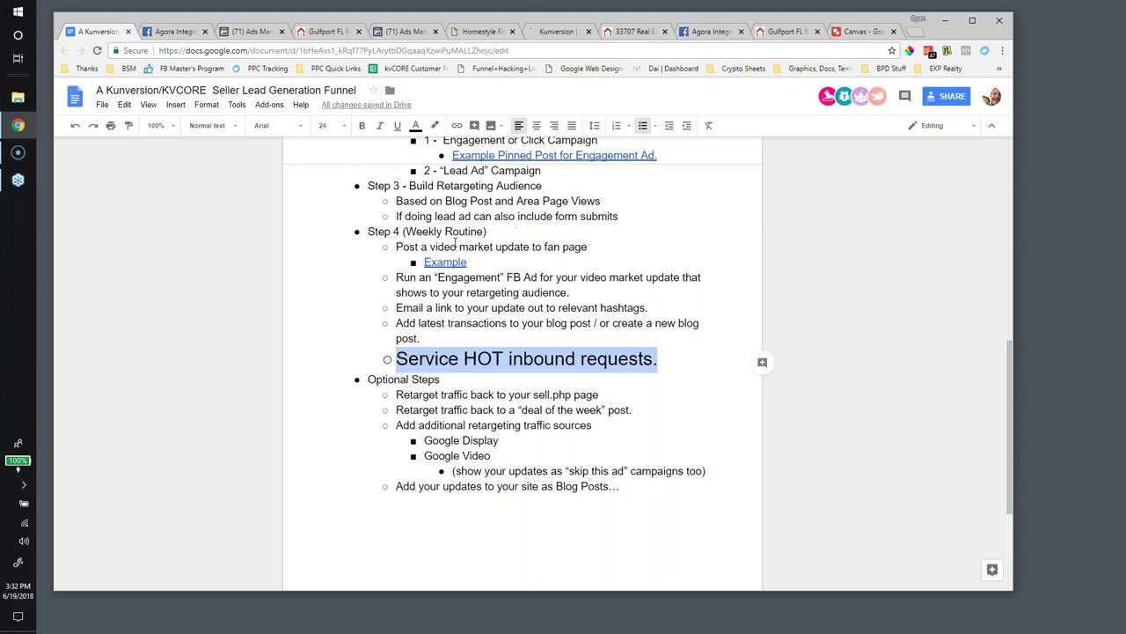
{"action": "left_click", "coordinate": [424, 261]}
{"action": "left_click", "coordinate": [426, 249]}
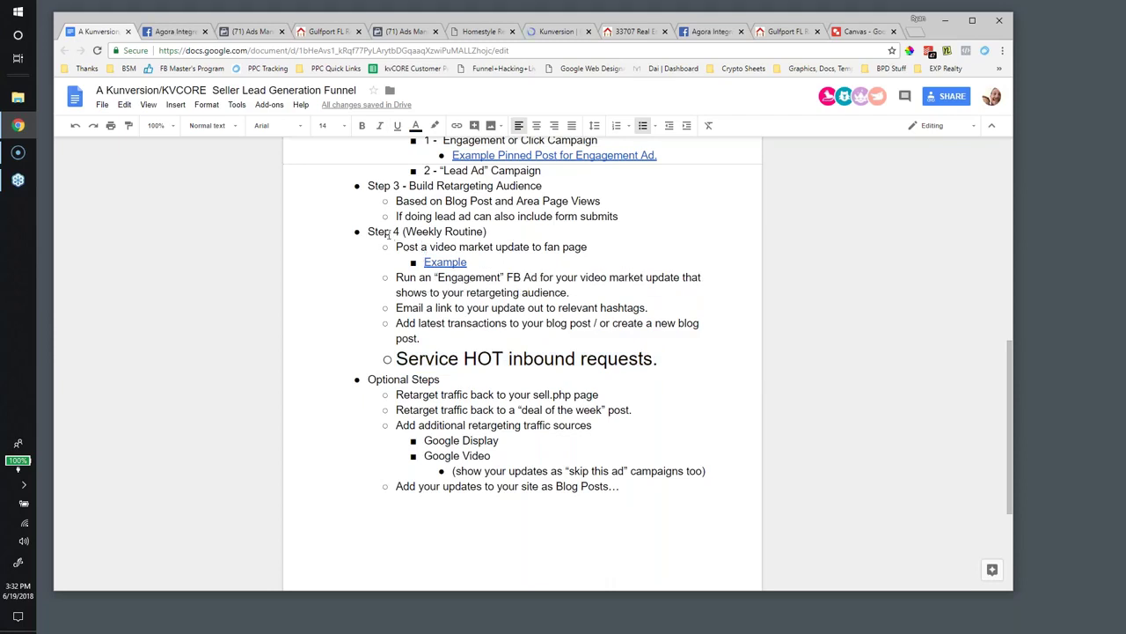
{"action": "left_click_drag", "start_coordinate": [363, 233], "coordinate": [483, 269]}
{"action": "left_click_drag", "start_coordinate": [479, 352], "coordinate": [674, 359]}
{"action": "left_click", "coordinate": [505, 356]}
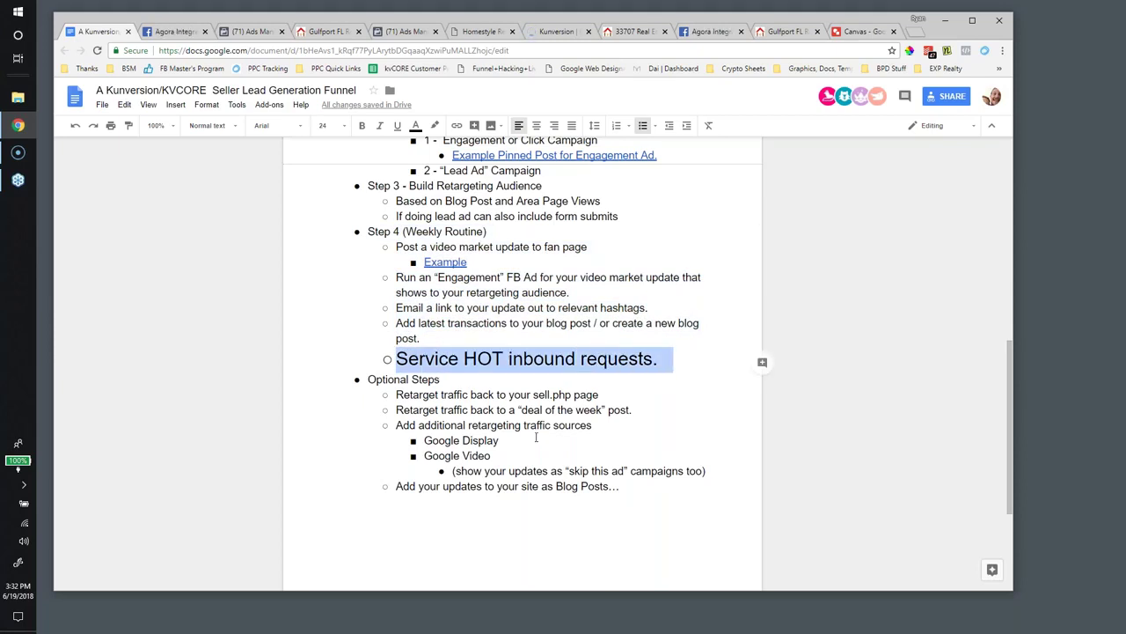
{"action": "left_click", "coordinate": [469, 370]}
{"action": "scroll", "coordinate": [479, 398], "scroll_direction": "down", "scroll_amount": 1}
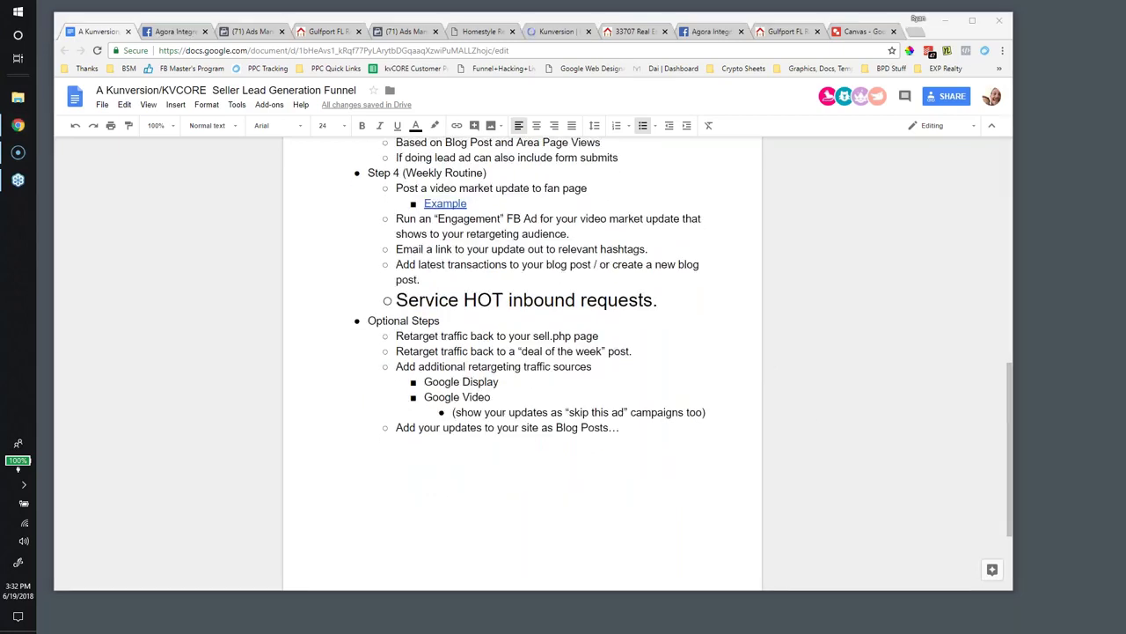
{"action": "left_click_drag", "start_coordinate": [396, 300], "coordinate": [666, 298]}
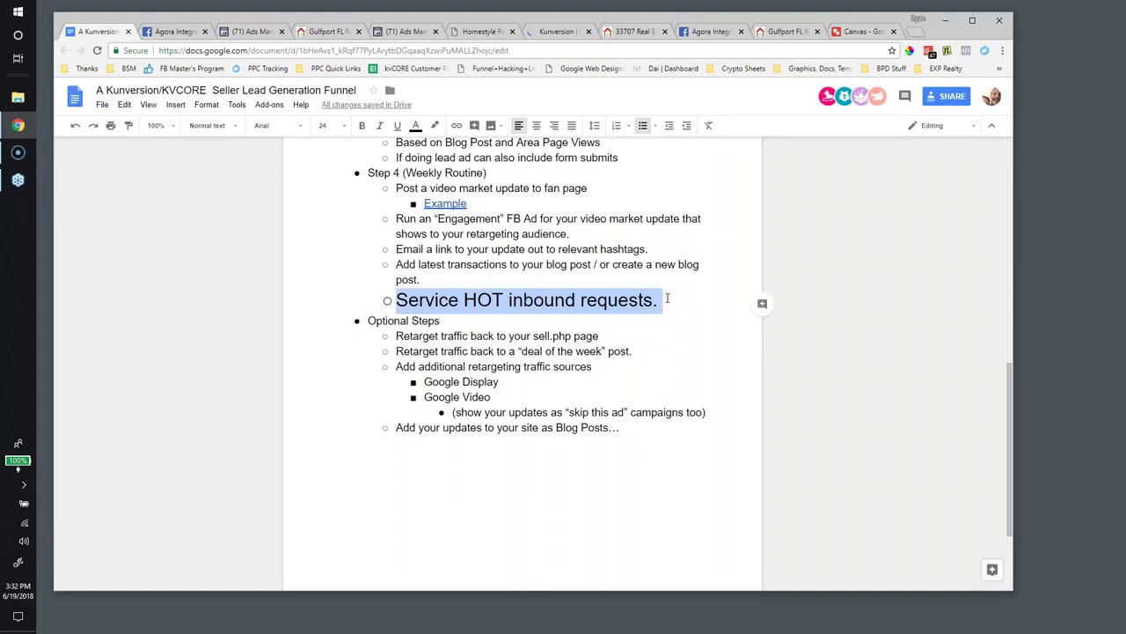
{"action": "left_click", "coordinate": [555, 397]}
Highlight the Optional Steps bullet about retargeting traffic back to the sell.php page.
{"action": "left_click_drag", "start_coordinate": [368, 321], "coordinate": [600, 335]}
{"action": "left_click", "coordinate": [435, 334]}
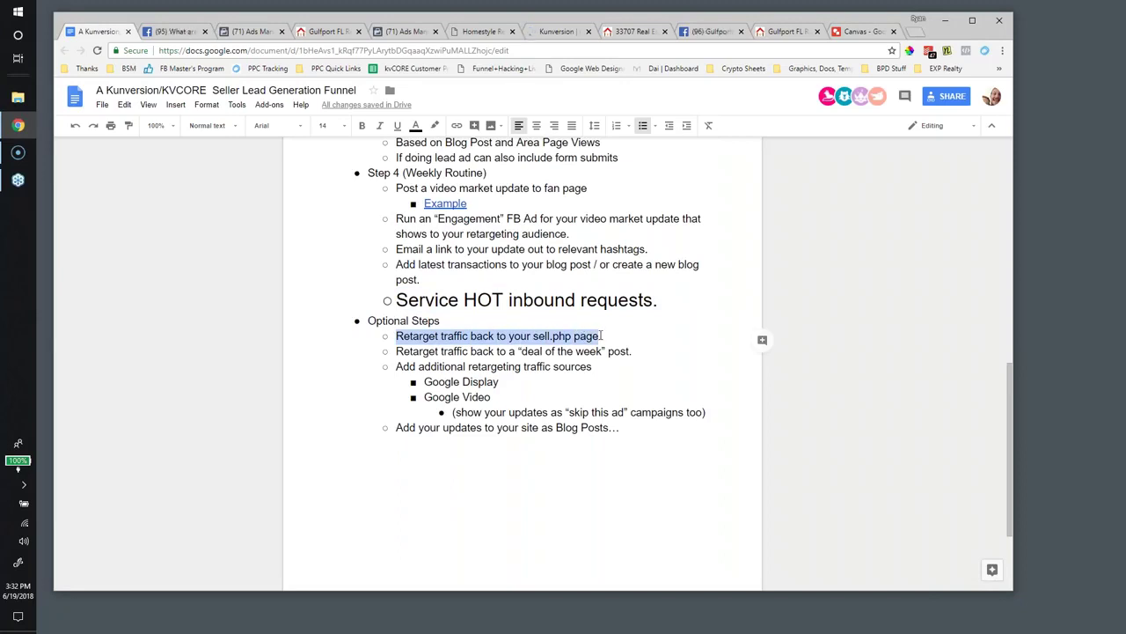
{"action": "left_click", "coordinate": [439, 351]}
{"action": "left_click_drag", "start_coordinate": [447, 336], "coordinate": [595, 336]}
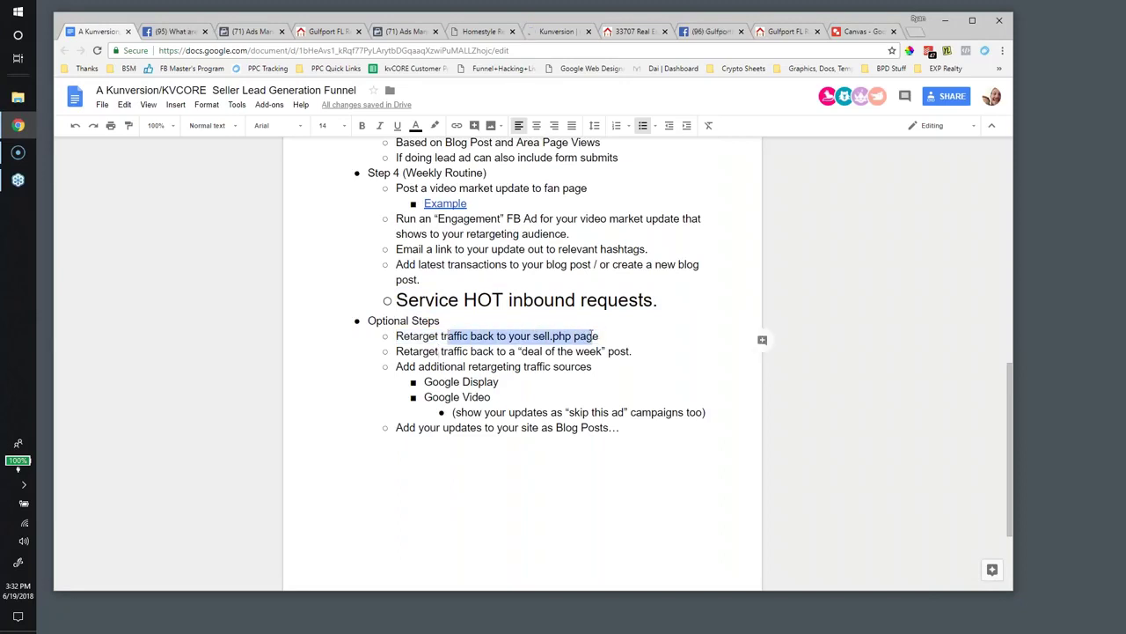
Open the Sell page from the Gulfport blog site and highlight its "What's Your Home Worth?" headline.
{"action": "left_click", "coordinate": [331, 37]}
{"action": "scroll", "coordinate": [413, 212], "scroll_direction": "up", "scroll_amount": 3}
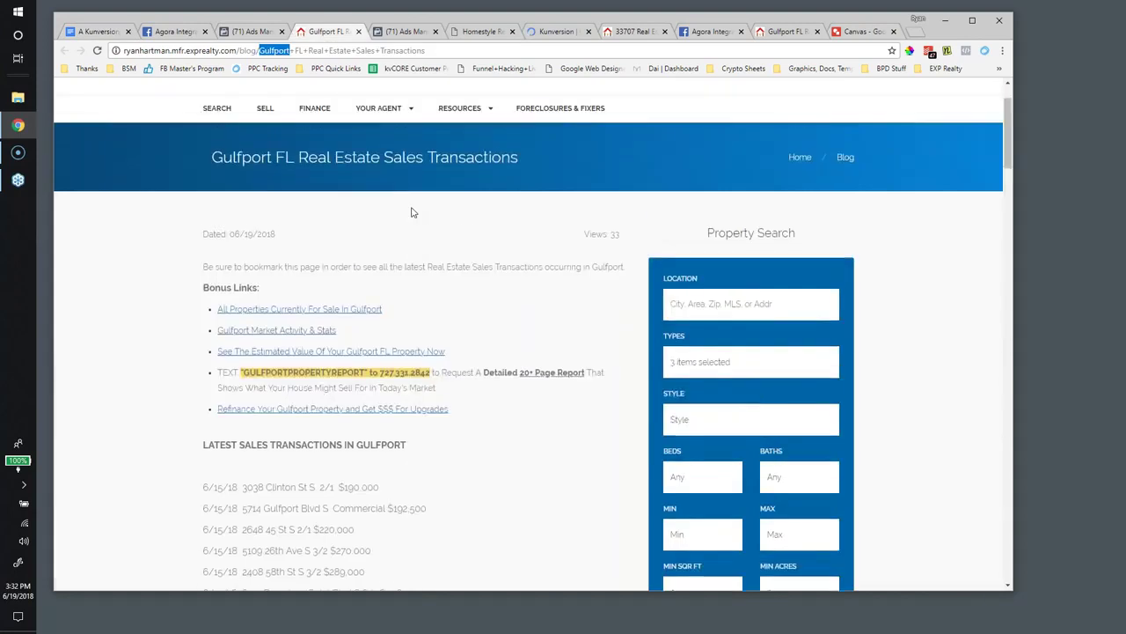
{"action": "left_click", "coordinate": [265, 189]}
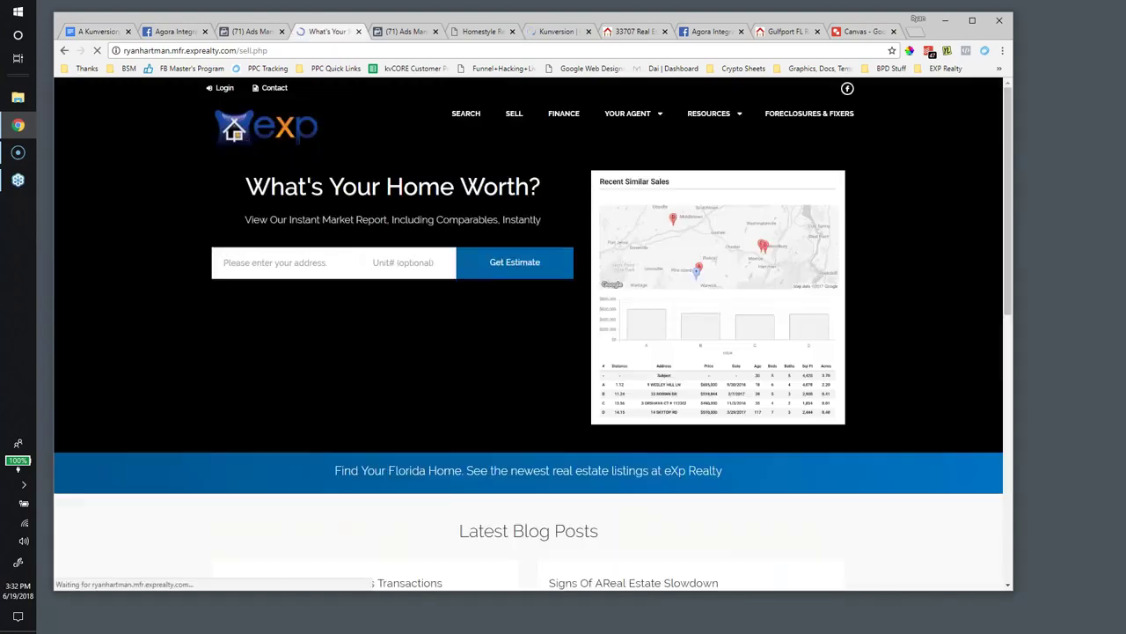
{"action": "left_click_drag", "start_coordinate": [245, 187], "coordinate": [544, 221]}
{"action": "left_click", "coordinate": [241, 197]}
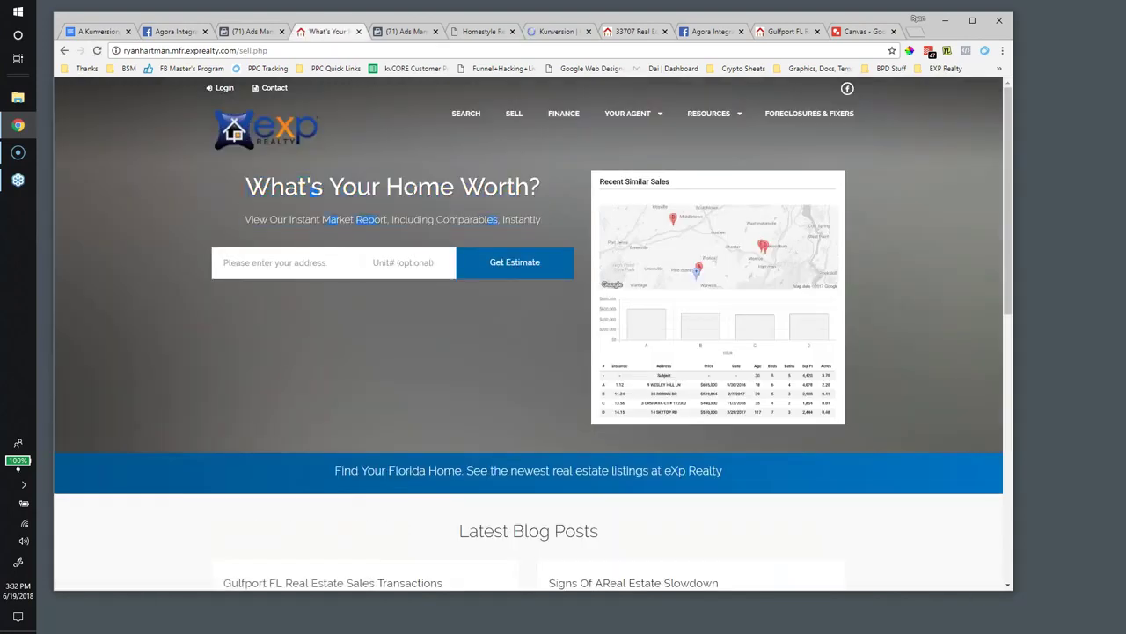
{"action": "left_click_drag", "start_coordinate": [246, 189], "coordinate": [516, 190]}
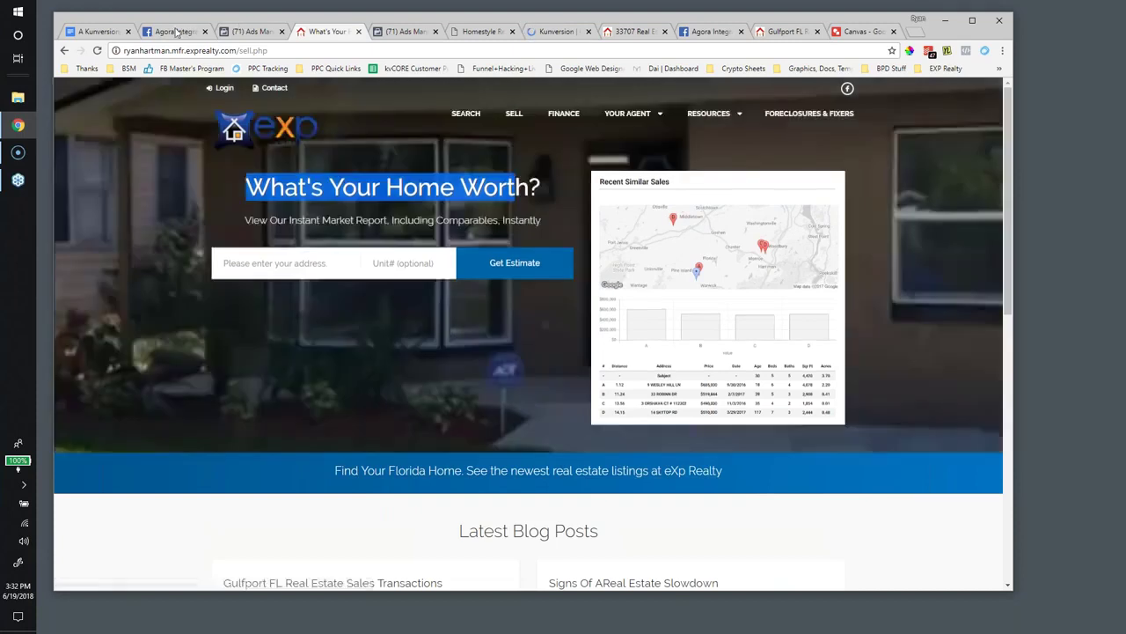
Return to the funnel outline and highlight the sell.php and "deal of the week" retargeting bullets in turn.
{"action": "left_click", "coordinate": [97, 31]}
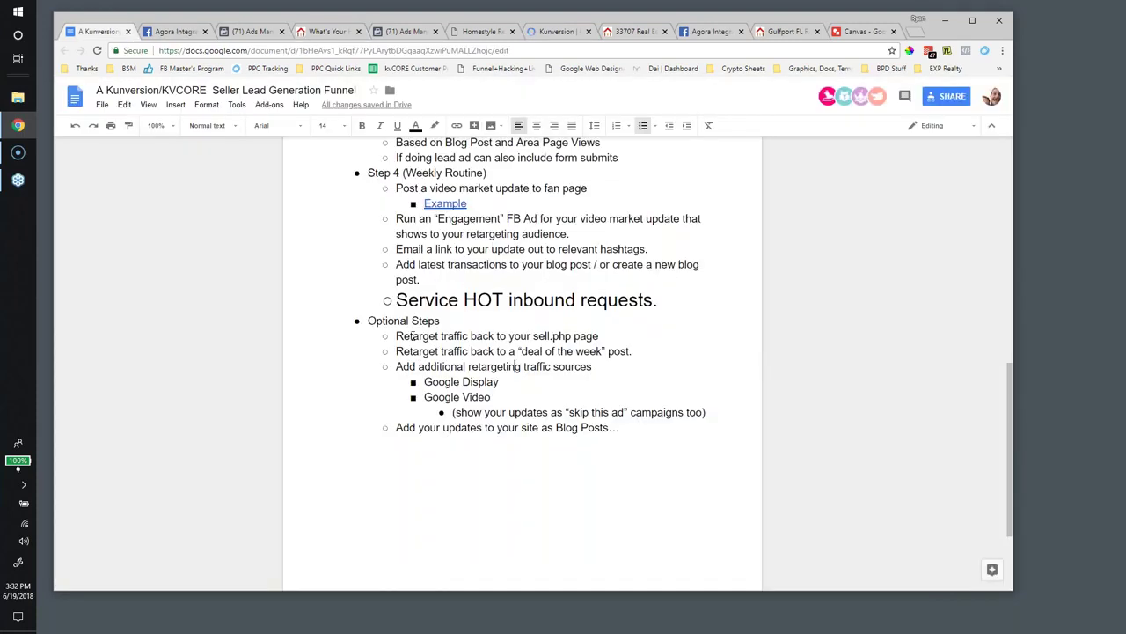
{"action": "left_click_drag", "start_coordinate": [396, 335], "coordinate": [610, 339]}
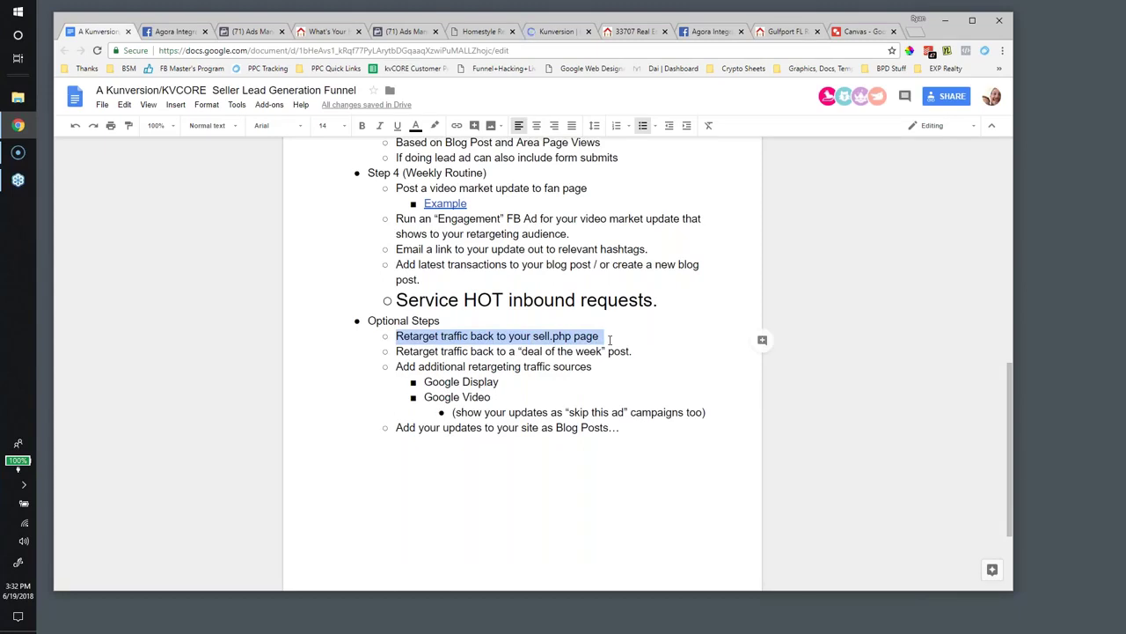
{"action": "left_click", "coordinate": [463, 340]}
{"action": "left_click_drag", "start_coordinate": [395, 351], "coordinate": [635, 351]}
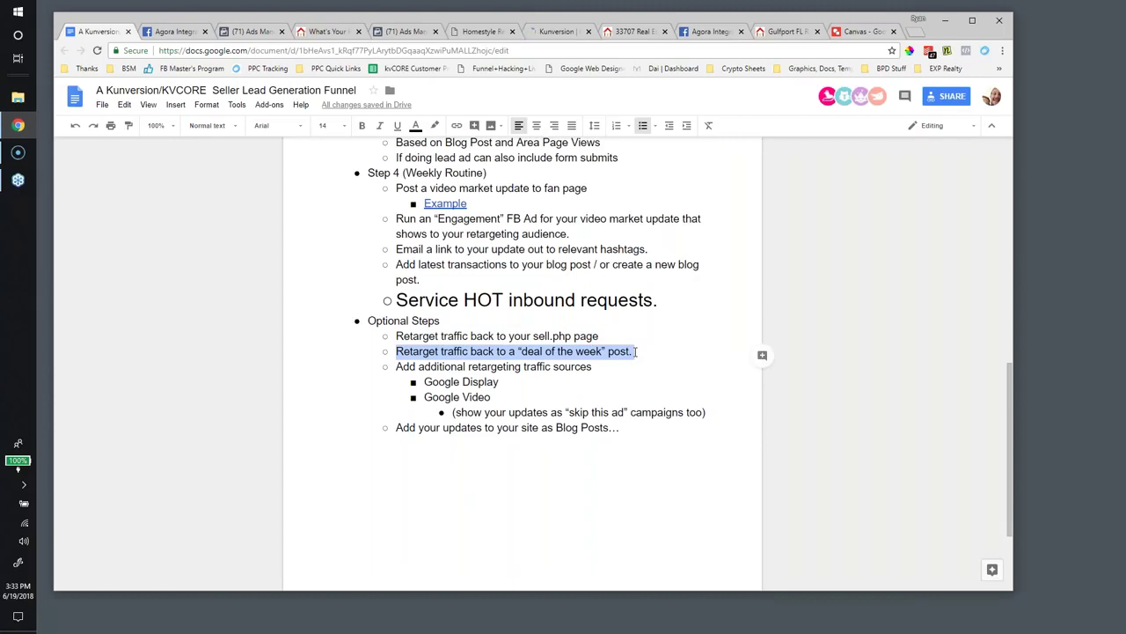
{"action": "left_click", "coordinate": [452, 356]}
{"action": "left_click_drag", "start_coordinate": [447, 353], "coordinate": [647, 355]}
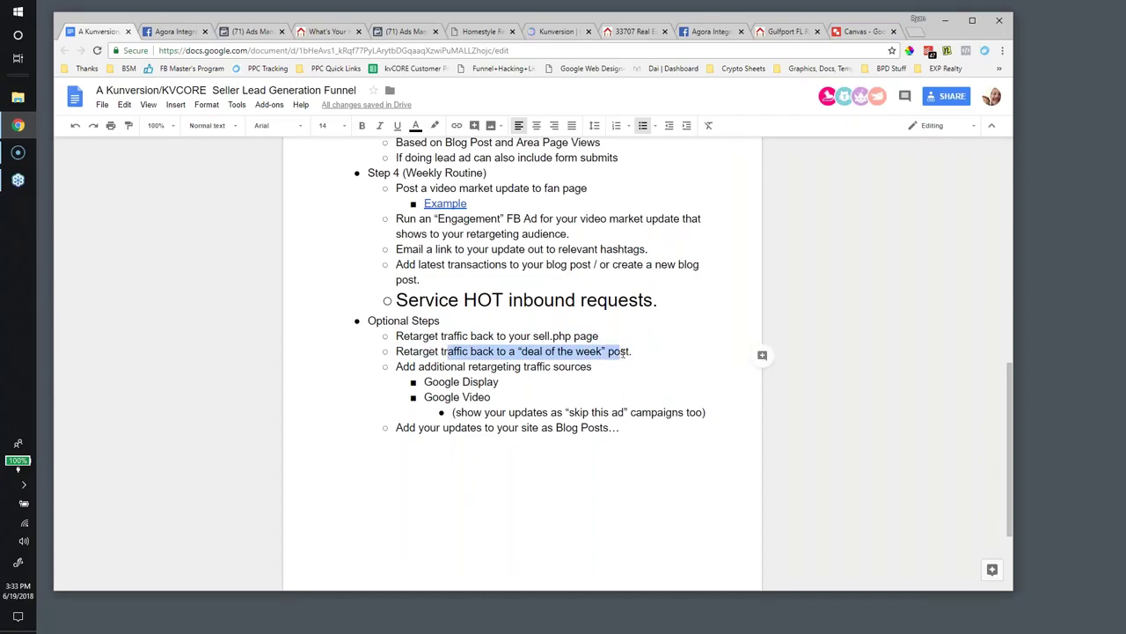
{"action": "left_click", "coordinate": [540, 381]}
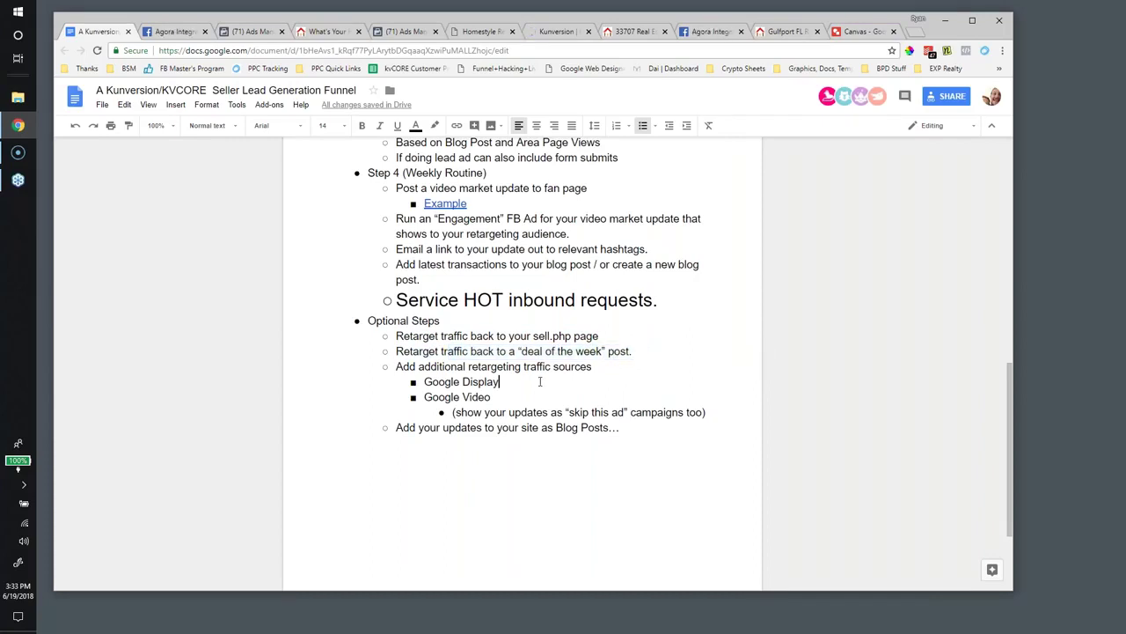
Highlight the Google Display and Google Video bullets under the additional retargeting traffic sources.
{"action": "scroll", "coordinate": [540, 381], "scroll_direction": "down", "scroll_amount": 2}
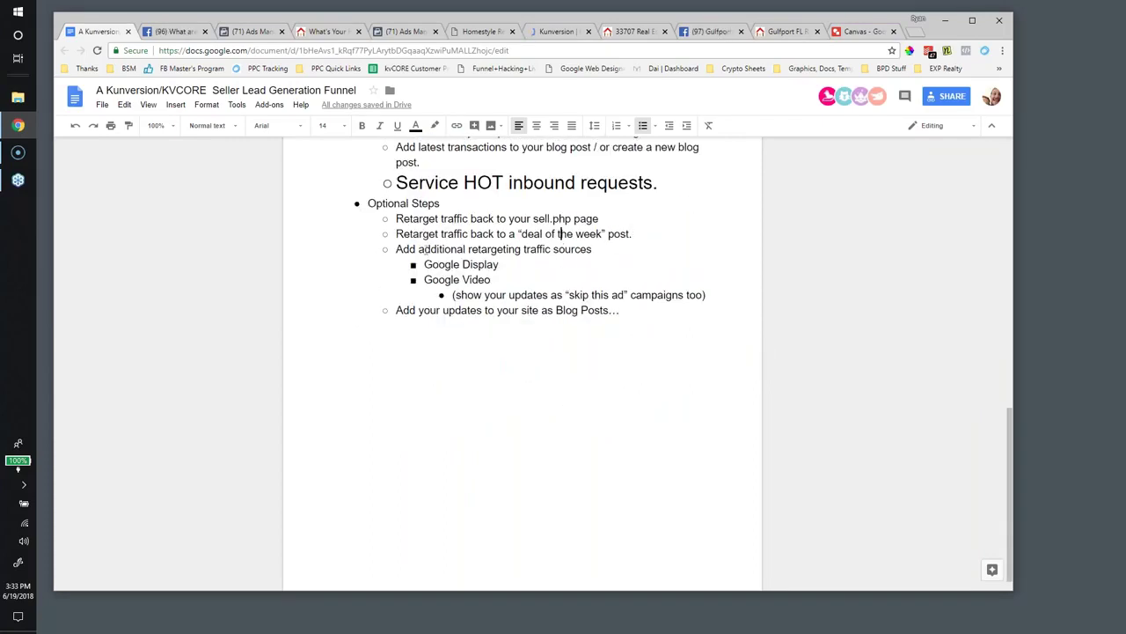
{"action": "left_click_drag", "start_coordinate": [424, 264], "coordinate": [495, 282]}
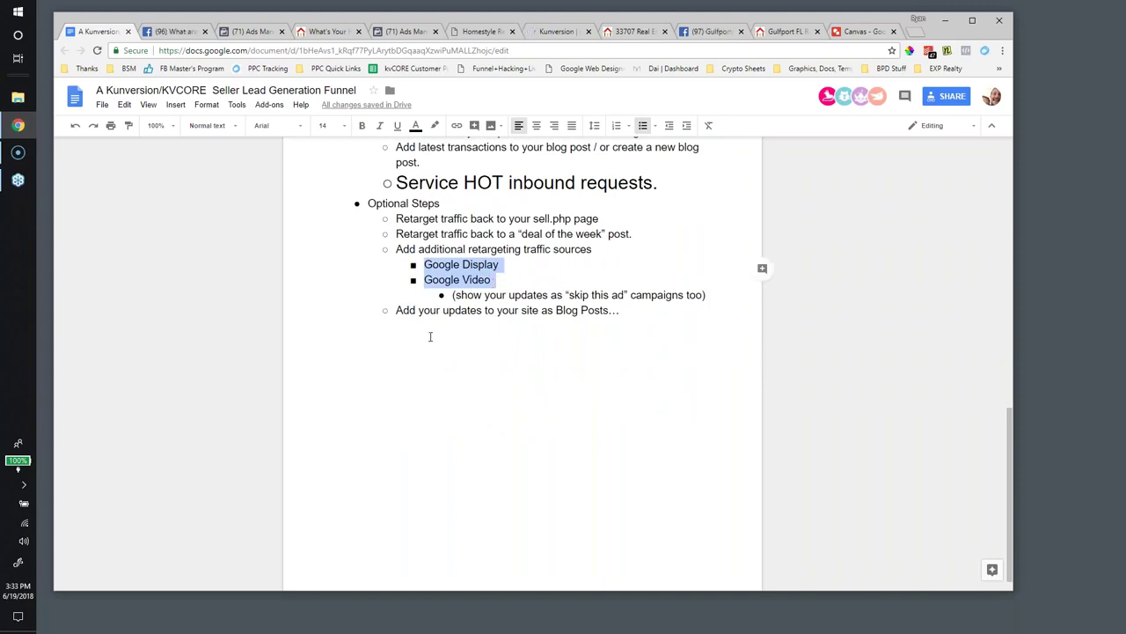
{"action": "left_click", "coordinate": [471, 267]}
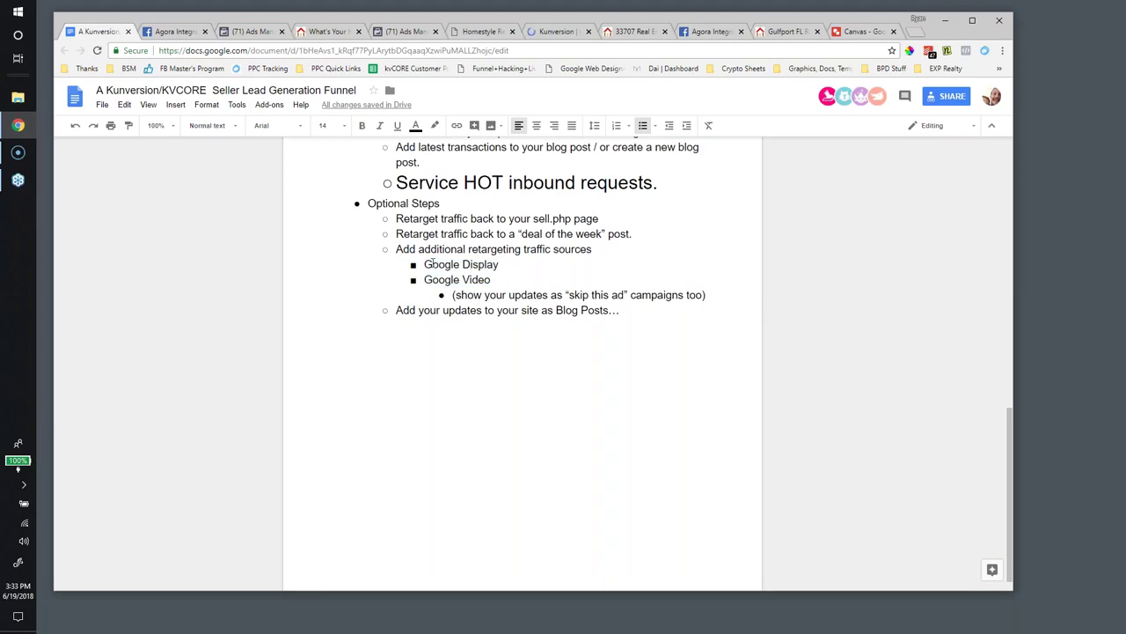
{"action": "left_click_drag", "start_coordinate": [426, 264], "coordinate": [496, 278]}
{"action": "left_click_drag", "start_coordinate": [426, 280], "coordinate": [494, 282]}
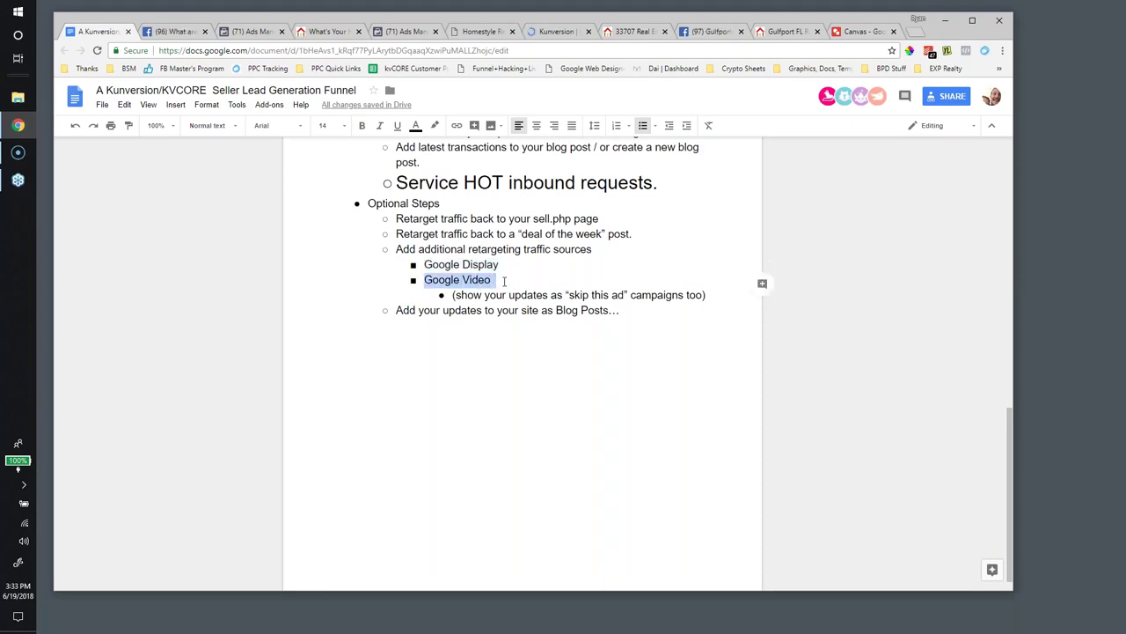
{"action": "left_click", "coordinate": [430, 269]}
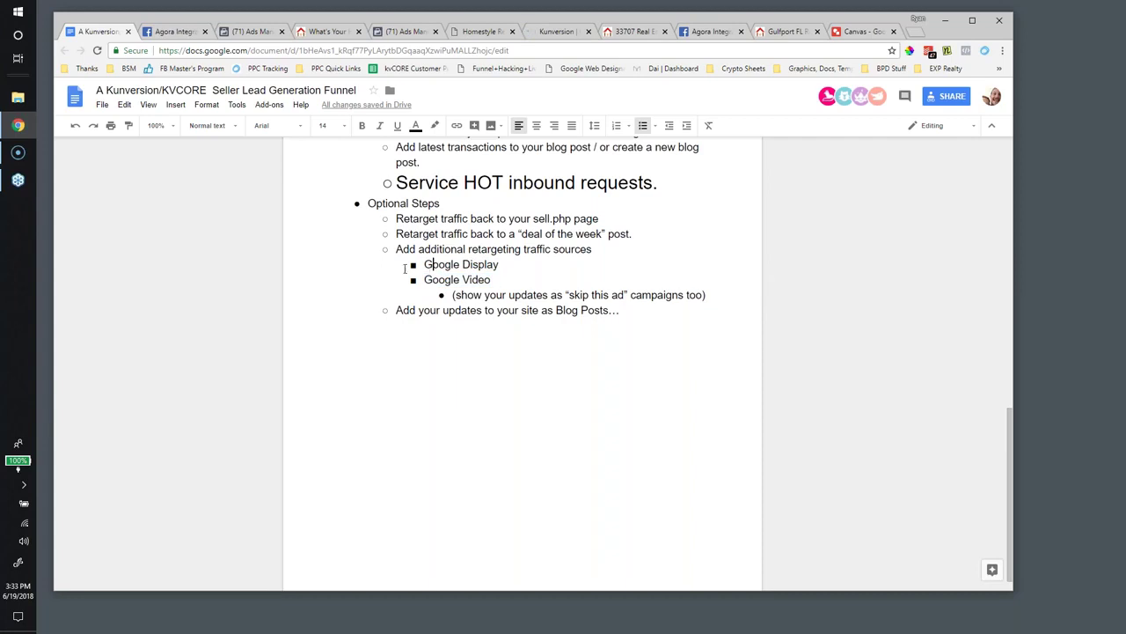
{"action": "left_click_drag", "start_coordinate": [423, 264], "coordinate": [518, 265]}
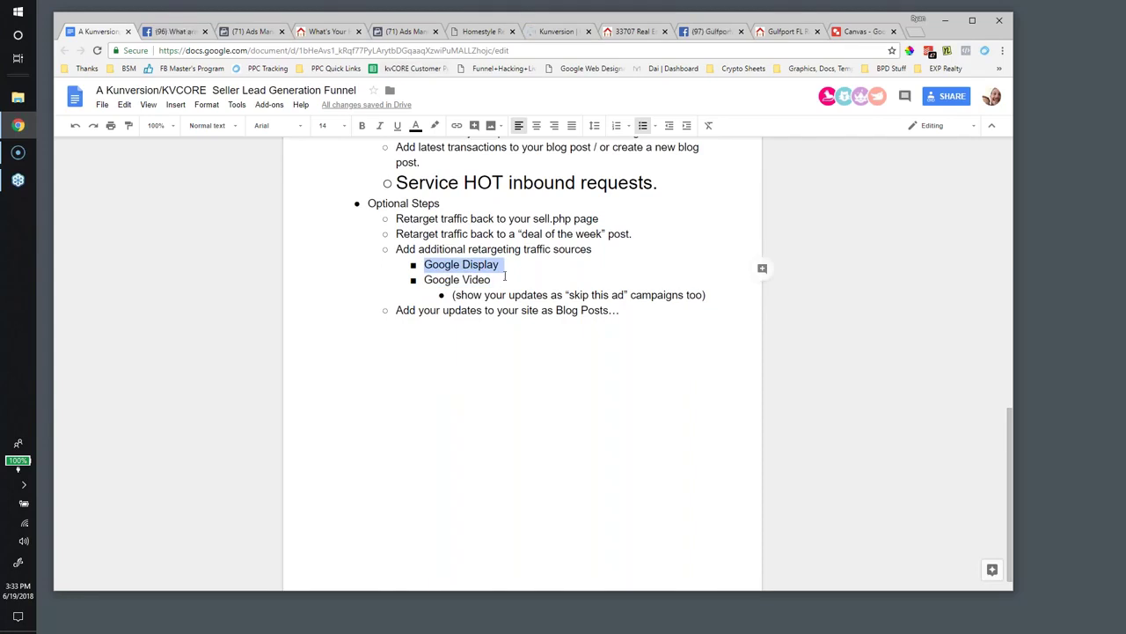
{"action": "double_click", "coordinate": [505, 277]}
{"action": "scroll", "coordinate": [578, 352], "scroll_direction": "down", "scroll_amount": 1}
Highlight the last optional bullet about adding updates to the site as Blog Posts.
{"action": "left_click", "coordinate": [650, 332]}
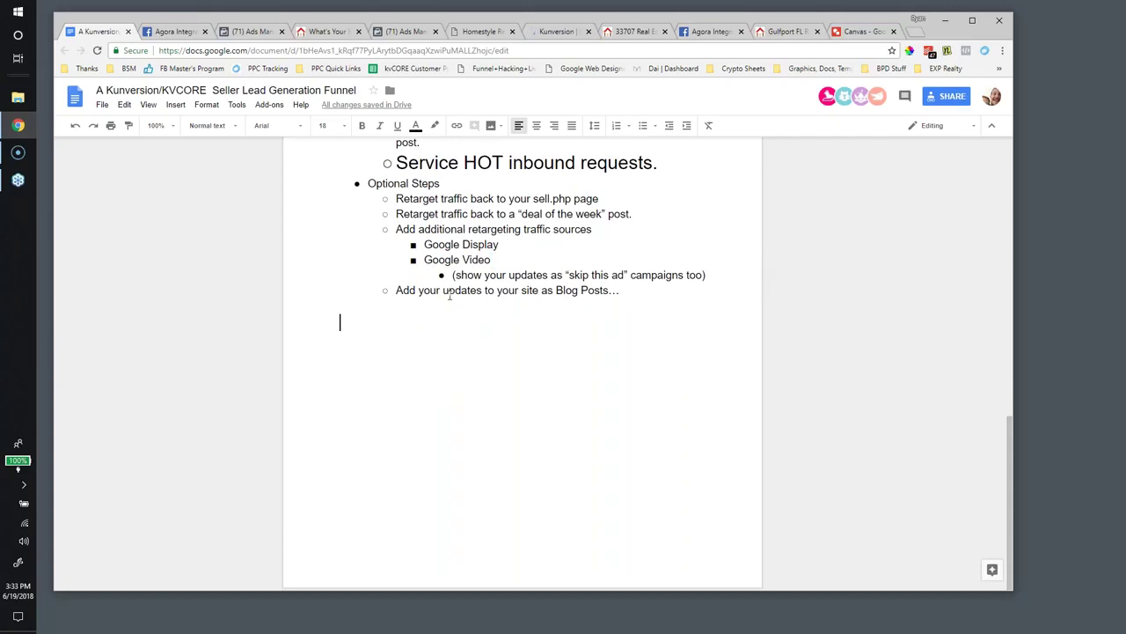
{"action": "left_click_drag", "start_coordinate": [417, 291], "coordinate": [666, 375]}
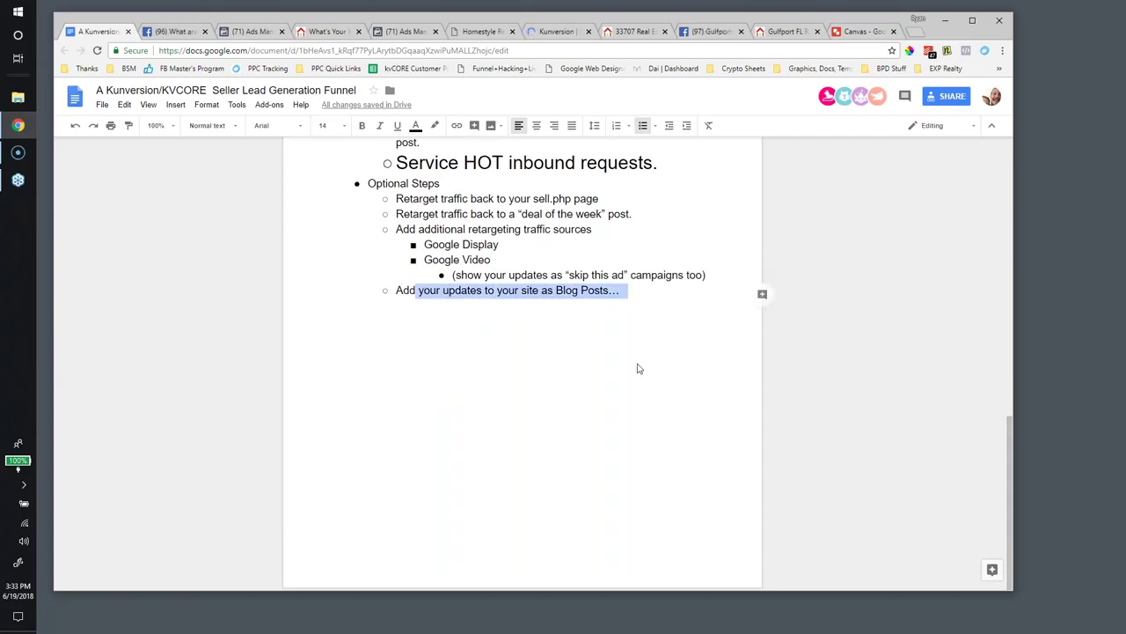
{"action": "scroll", "coordinate": [639, 370], "scroll_direction": "up", "scroll_amount": 1}
{"action": "scroll", "coordinate": [639, 369], "scroll_direction": "down", "scroll_amount": 1}
{"action": "left_click", "coordinate": [875, 351]}
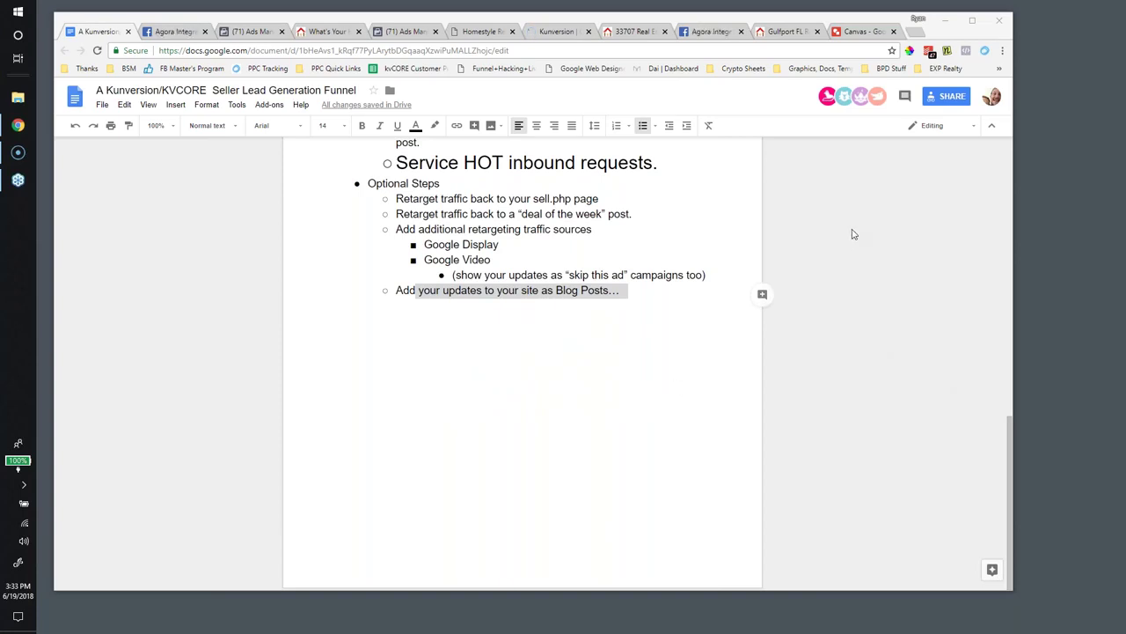
Review the whole funnel outline from the optional steps back to its title and Theory section.
{"action": "scroll", "coordinate": [550, 375], "scroll_direction": "up", "scroll_amount": 2}
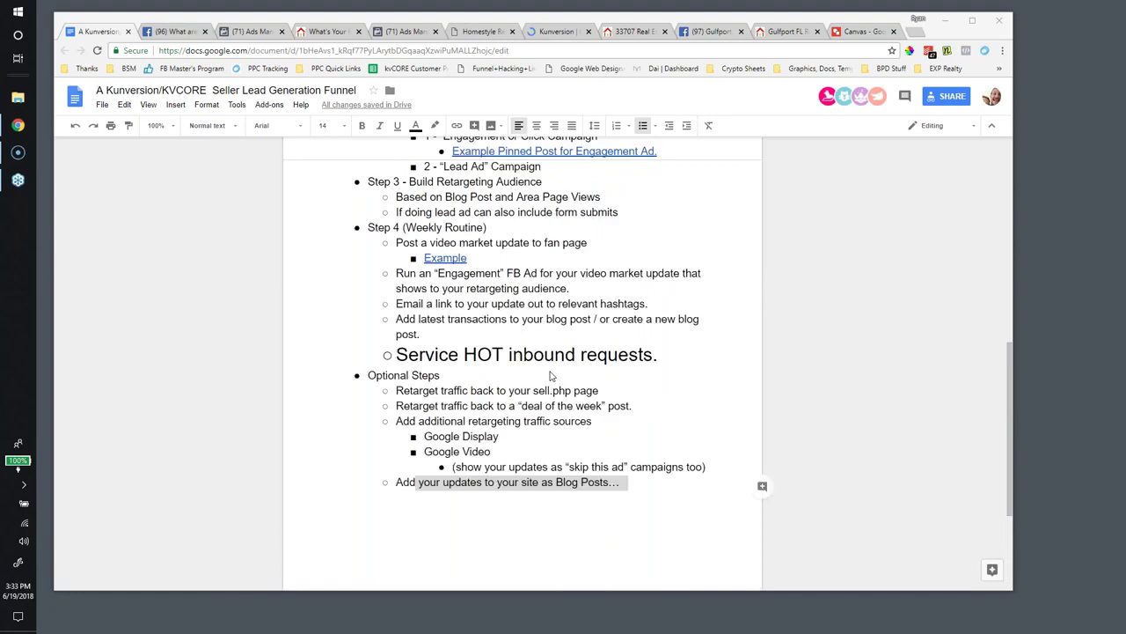
{"action": "scroll", "coordinate": [550, 375], "scroll_direction": "up", "scroll_amount": 4}
{"action": "scroll", "coordinate": [550, 376], "scroll_direction": "up", "scroll_amount": 2}
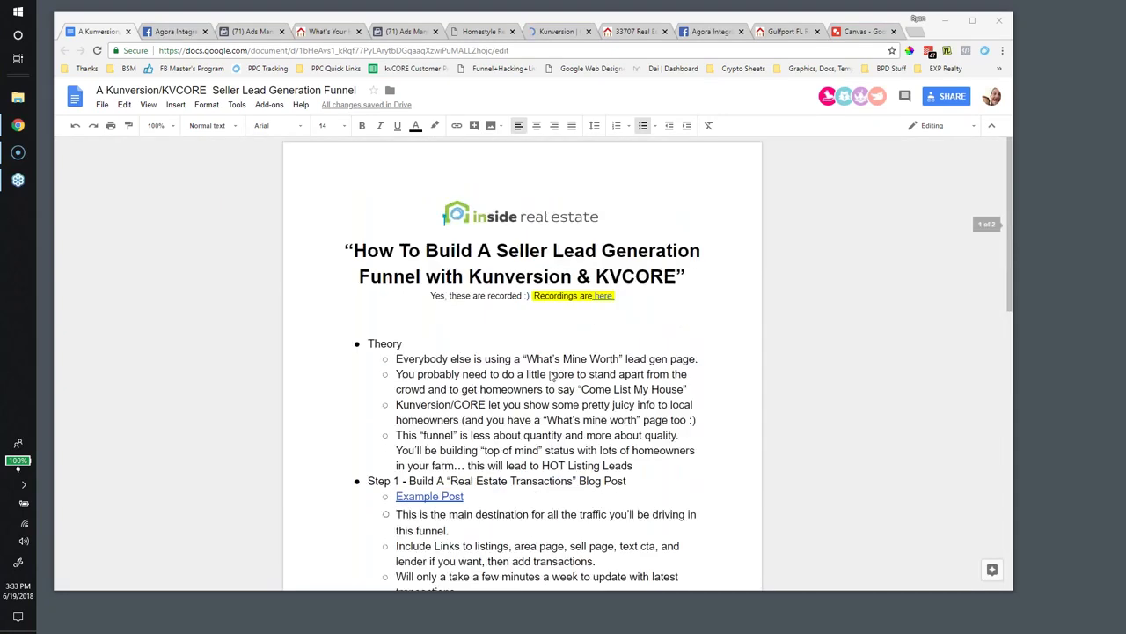
{"action": "scroll", "coordinate": [550, 376], "scroll_direction": "down", "scroll_amount": 8}
{"action": "scroll", "coordinate": [548, 363], "scroll_direction": "down", "scroll_amount": 1}
{"action": "scroll", "coordinate": [548, 363], "scroll_direction": "up", "scroll_amount": 2}
{"action": "scroll", "coordinate": [548, 363], "scroll_direction": "up", "scroll_amount": 6}
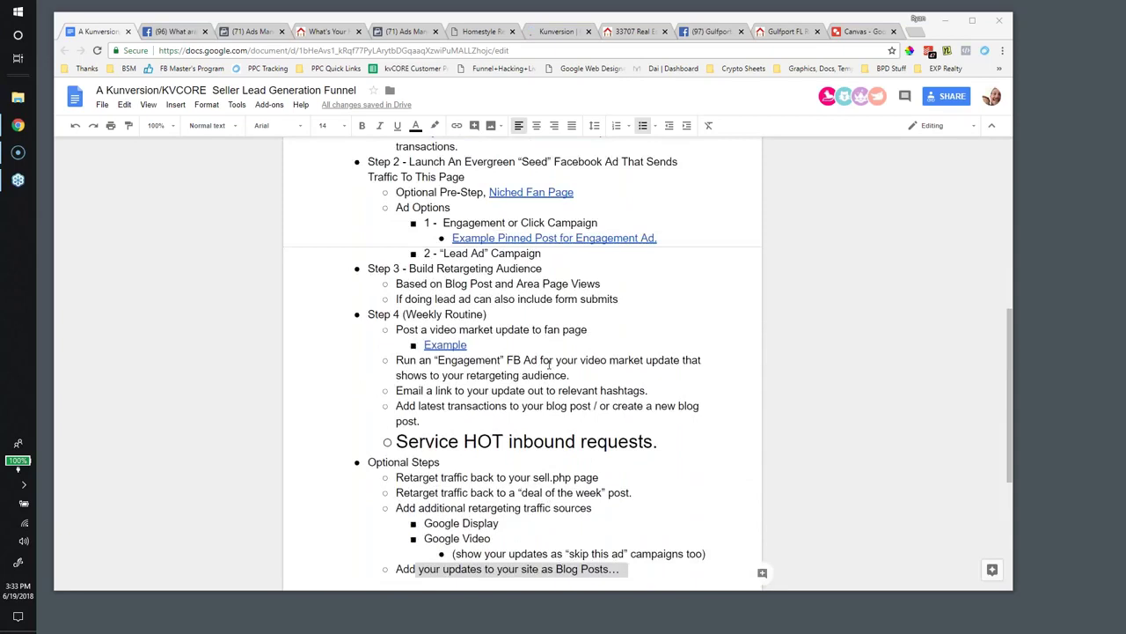
Switch to the Gulfport Facebook post and start entering facebook.com as the address.
{"action": "left_click", "coordinate": [159, 35]}
{"action": "left_click", "coordinate": [233, 52]}
{"action": "type", "text": "facebook.com"}
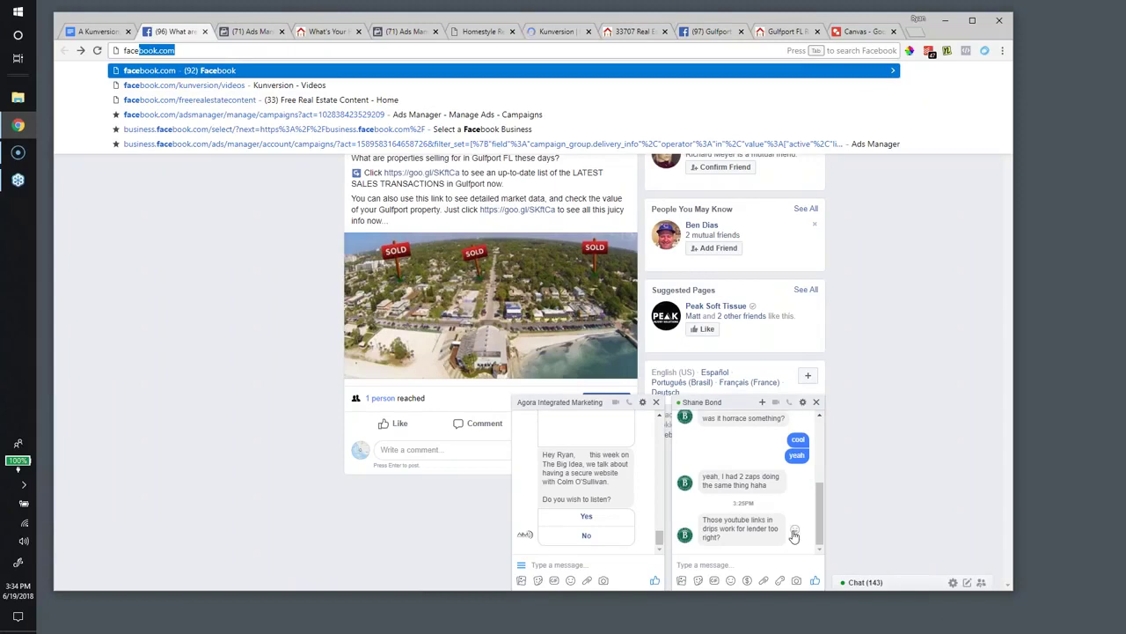
{"action": "left_click", "coordinate": [827, 239]}
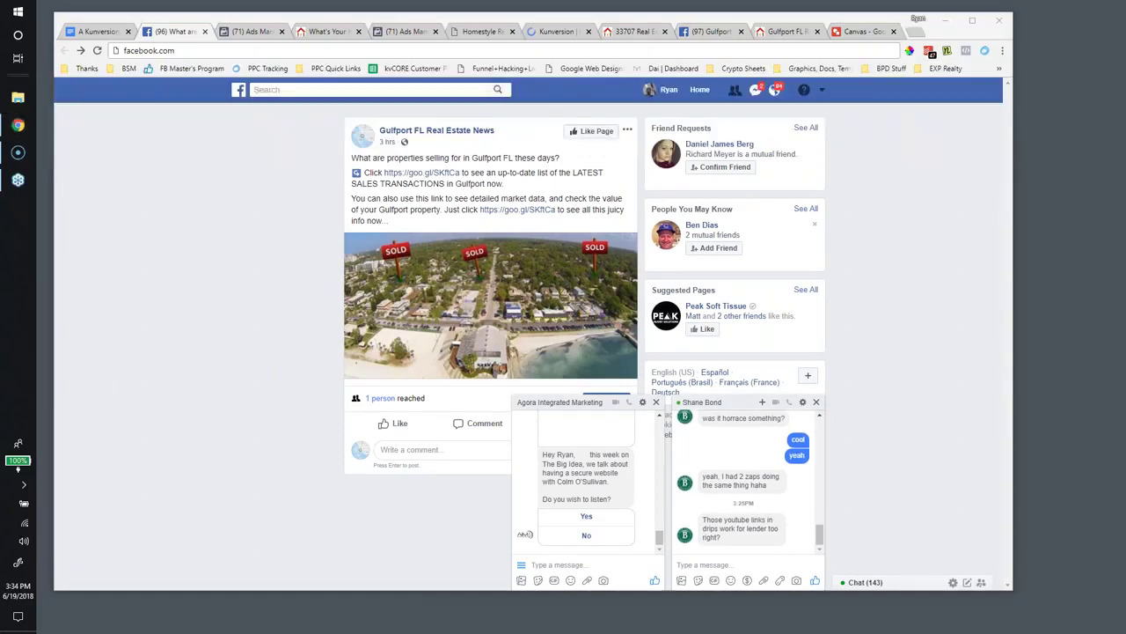
Close both open Facebook chat windows and return to the funnel outline.
{"action": "left_click", "coordinate": [816, 401]}
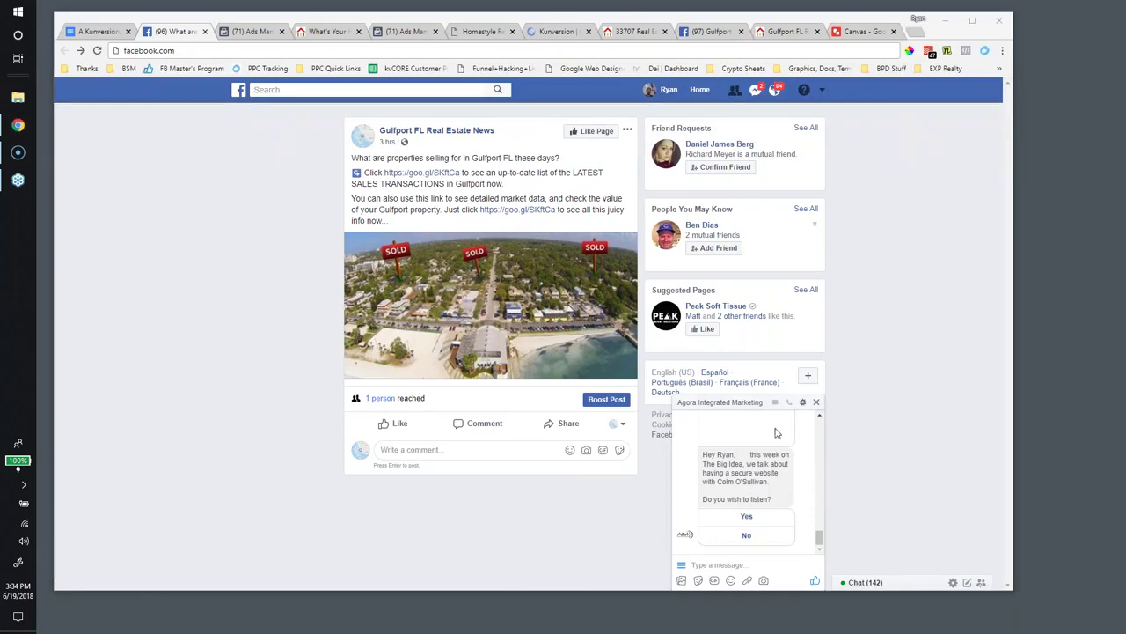
{"action": "left_click", "coordinate": [816, 401]}
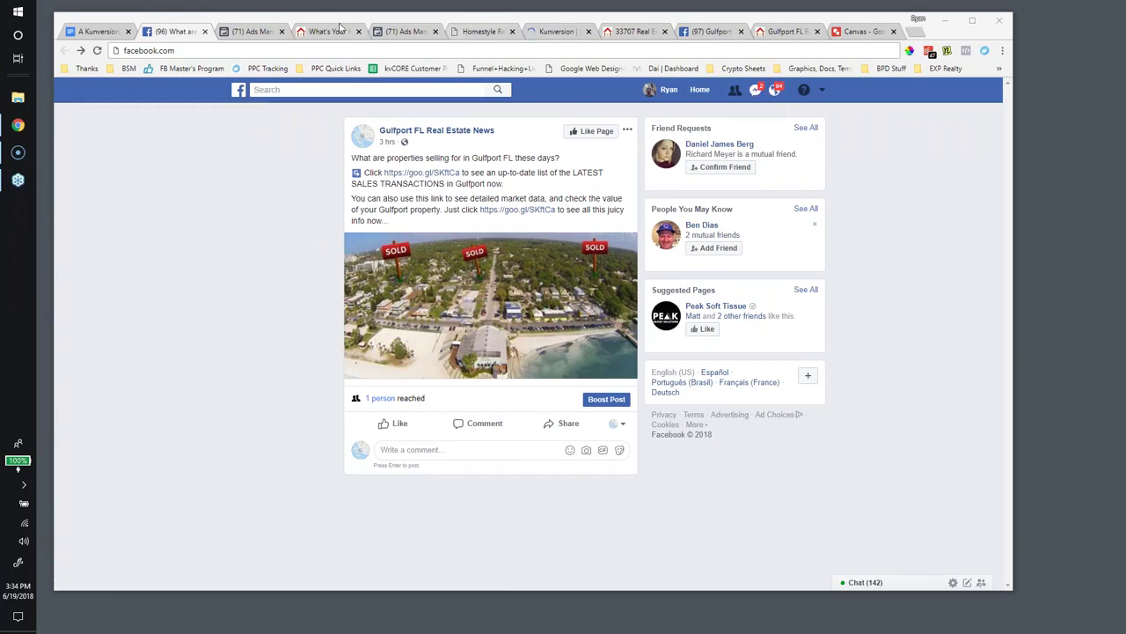
{"action": "left_click", "coordinate": [79, 33]}
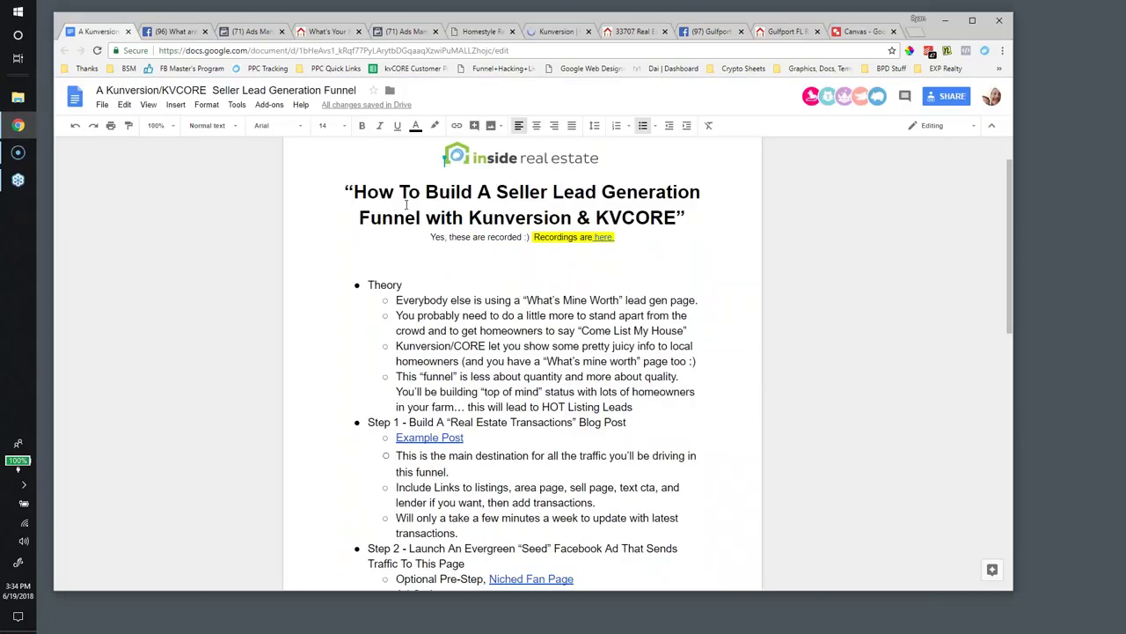
Highlight the outline's recordings line, then open facebook.com/kunversion/videos and browse the Tips/Tricks Webinars playlist.
{"action": "left_click_drag", "start_coordinate": [614, 238], "coordinate": [535, 239]}
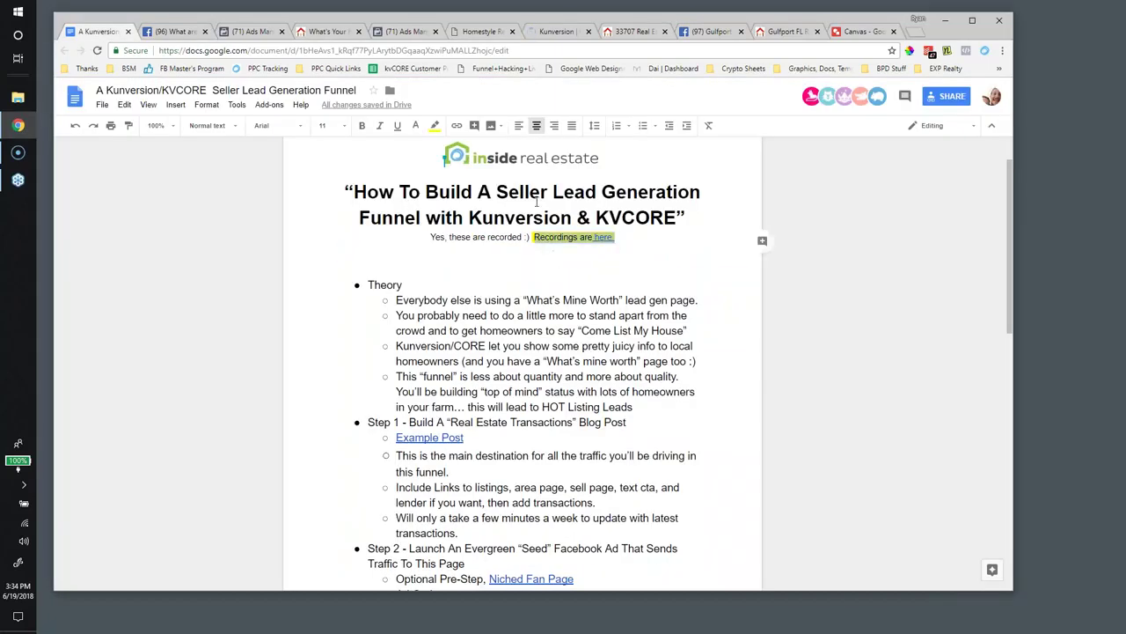
{"action": "left_click", "coordinate": [176, 32]}
{"action": "left_click", "coordinate": [214, 52]}
{"action": "left_click", "coordinate": [231, 50]}
{"action": "type", "text": "/"}
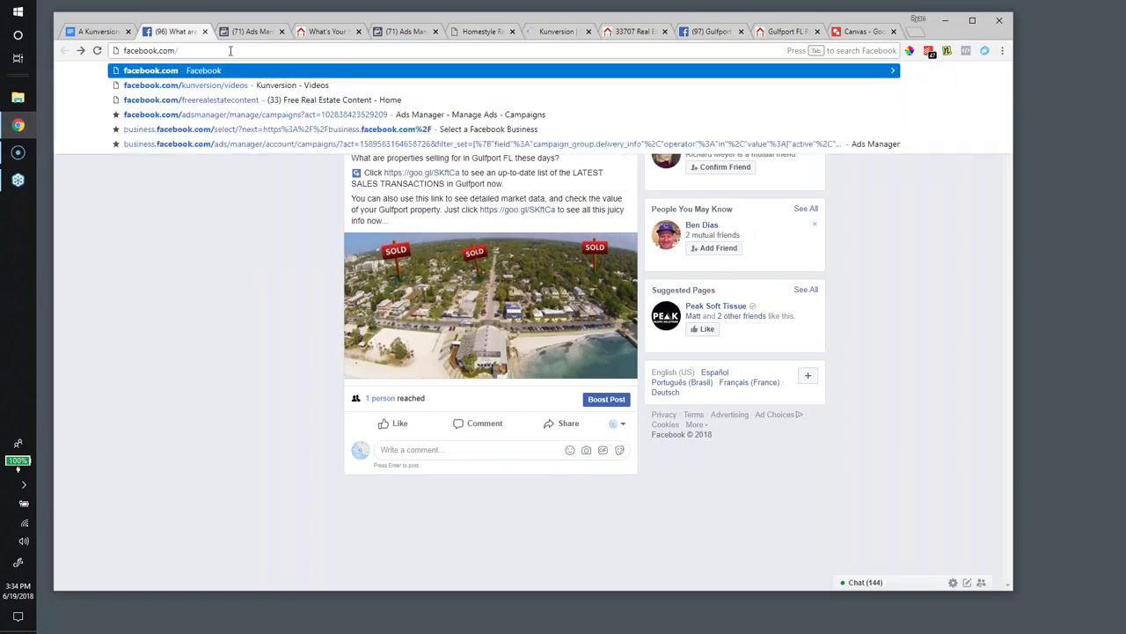
{"action": "left_click", "coordinate": [220, 85]}
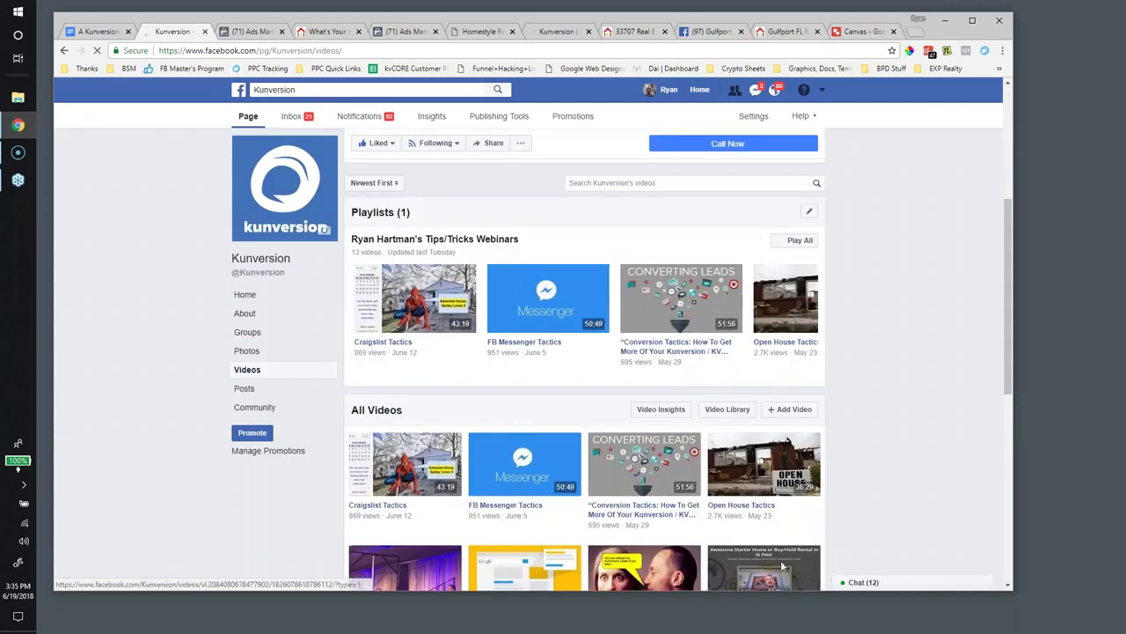
{"action": "left_click_drag", "start_coordinate": [351, 251], "coordinate": [380, 251]}
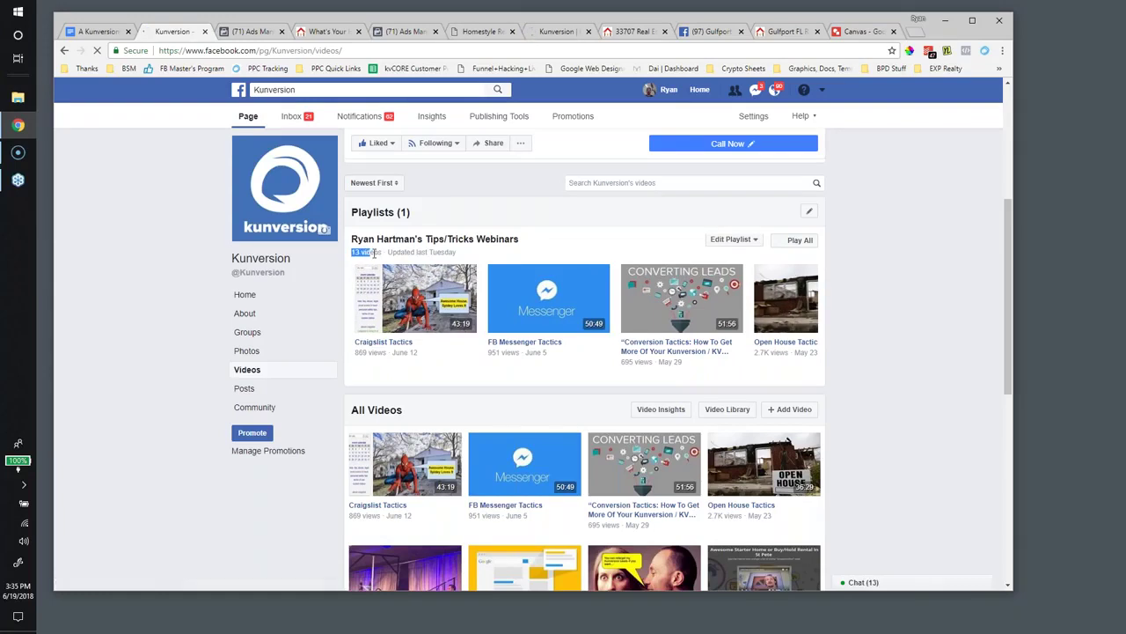
{"action": "left_click", "coordinate": [801, 301]}
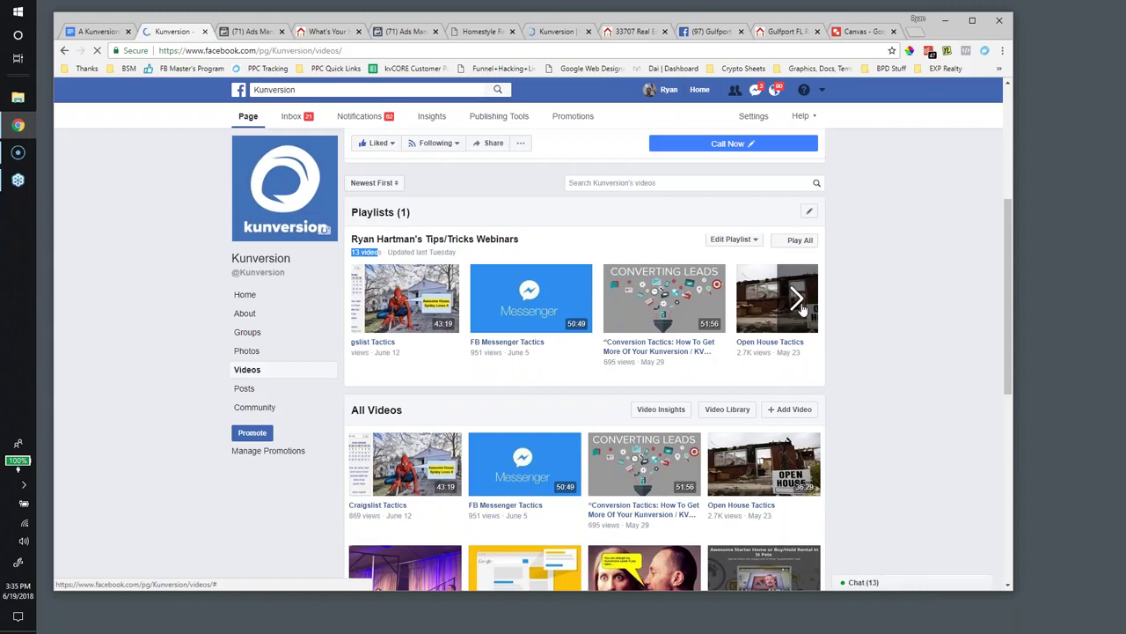
Open screencastomatic.com in a new browser tab.
{"action": "left_click", "coordinate": [915, 32]}
{"action": "type", "text": "screencastomatic.com"}
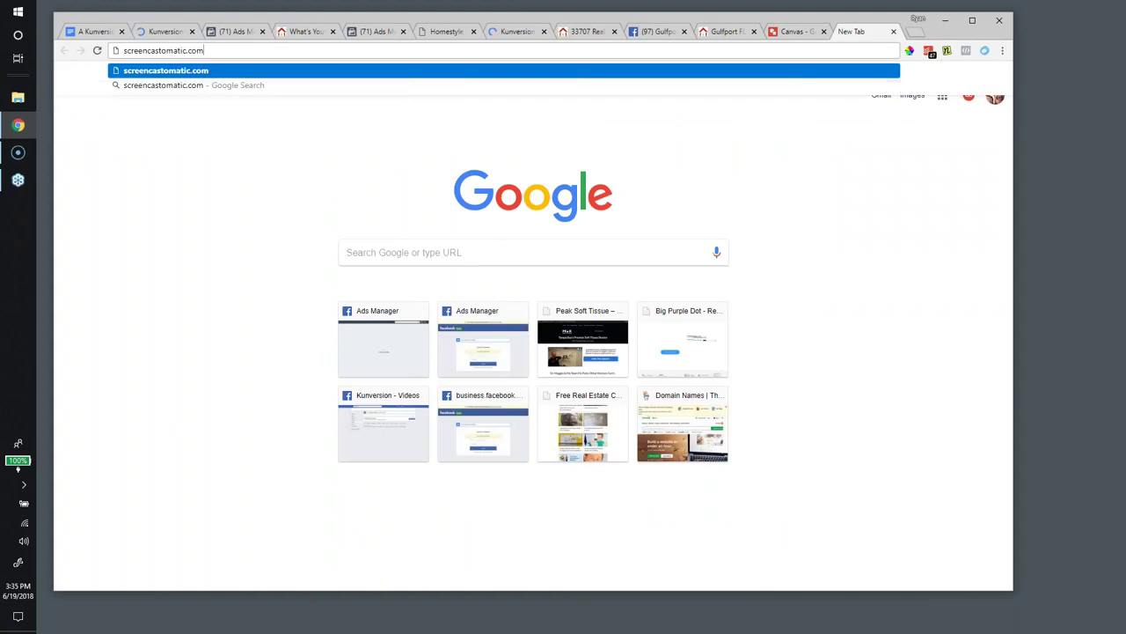
{"action": "key", "text": "Return"}
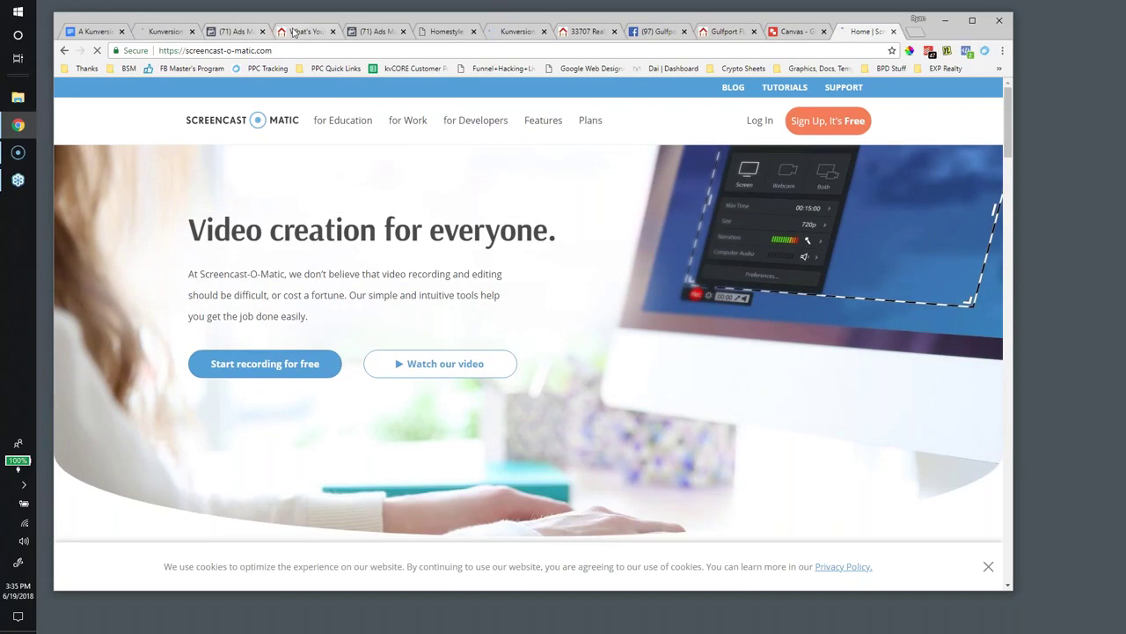
Review the "What's Your Home Worth?" page, including its Latest Blog Posts section.
{"action": "left_click", "coordinate": [293, 32]}
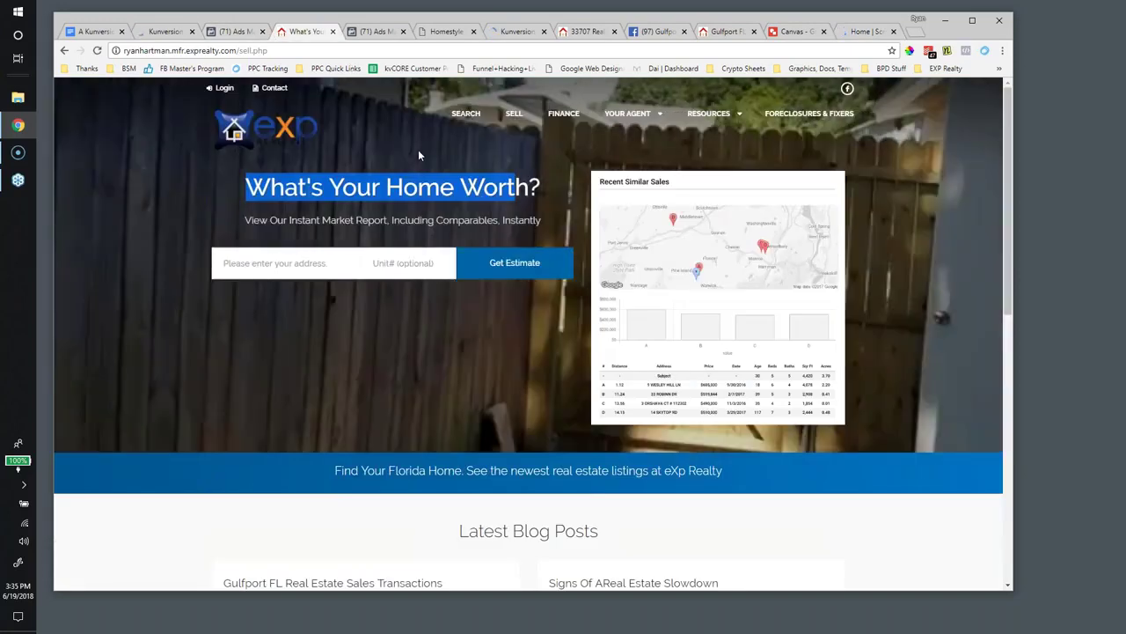
{"action": "scroll", "coordinate": [465, 126], "scroll_direction": "down", "scroll_amount": 3}
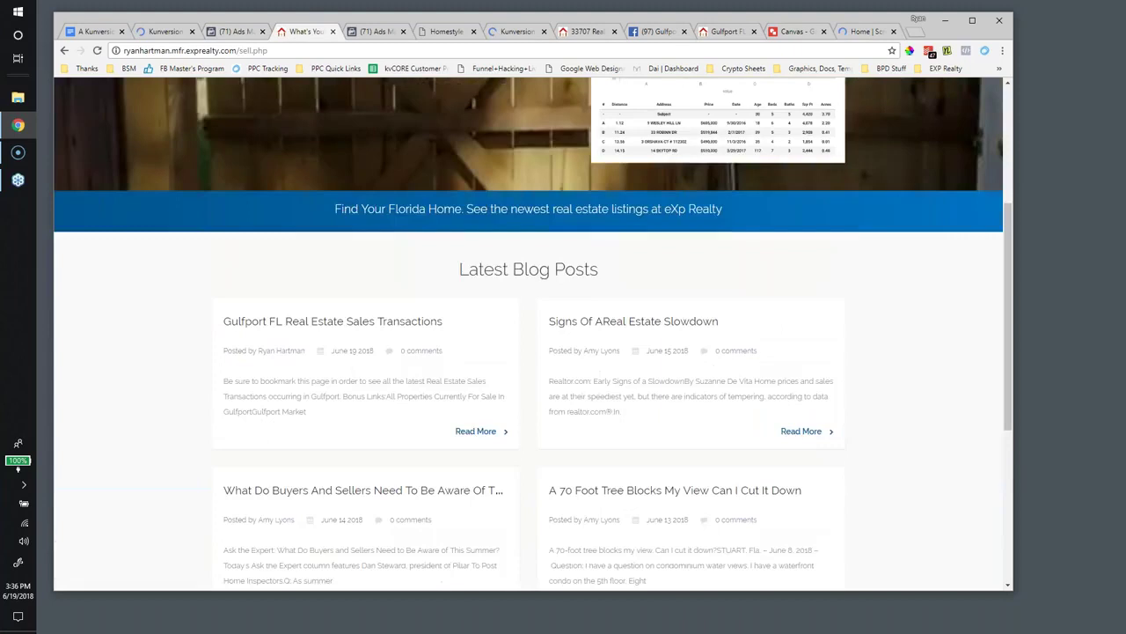
{"action": "scroll", "coordinate": [465, 115], "scroll_direction": "up", "scroll_amount": 3}
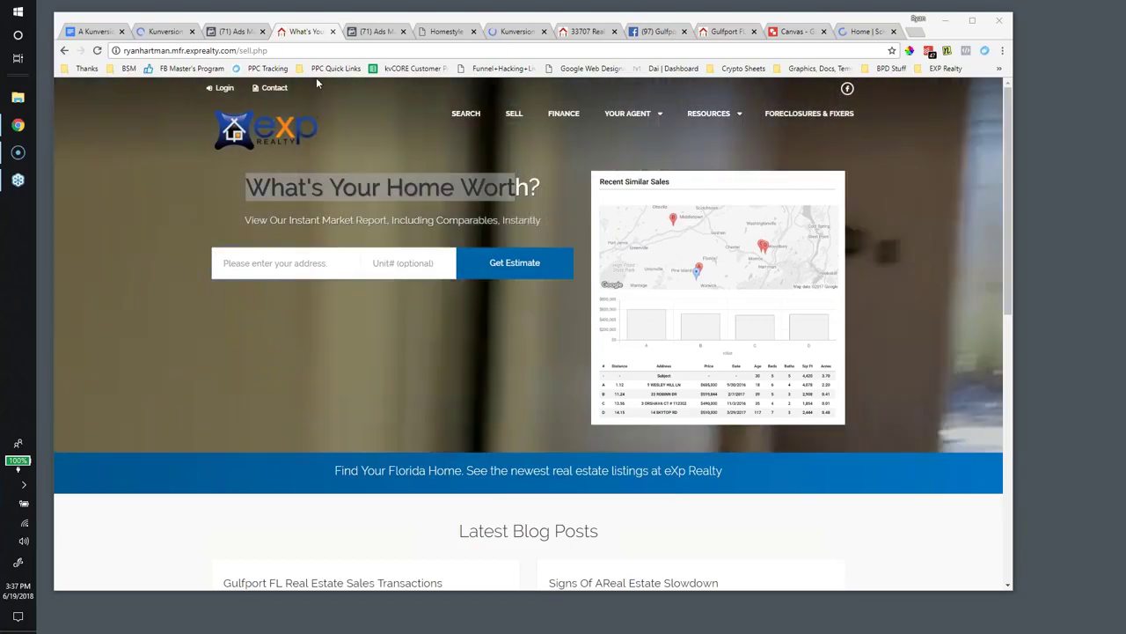
Replace the Homestyle mortgage page with the Kunversion agent back office and open its account settings.
{"action": "left_click", "coordinate": [446, 32]}
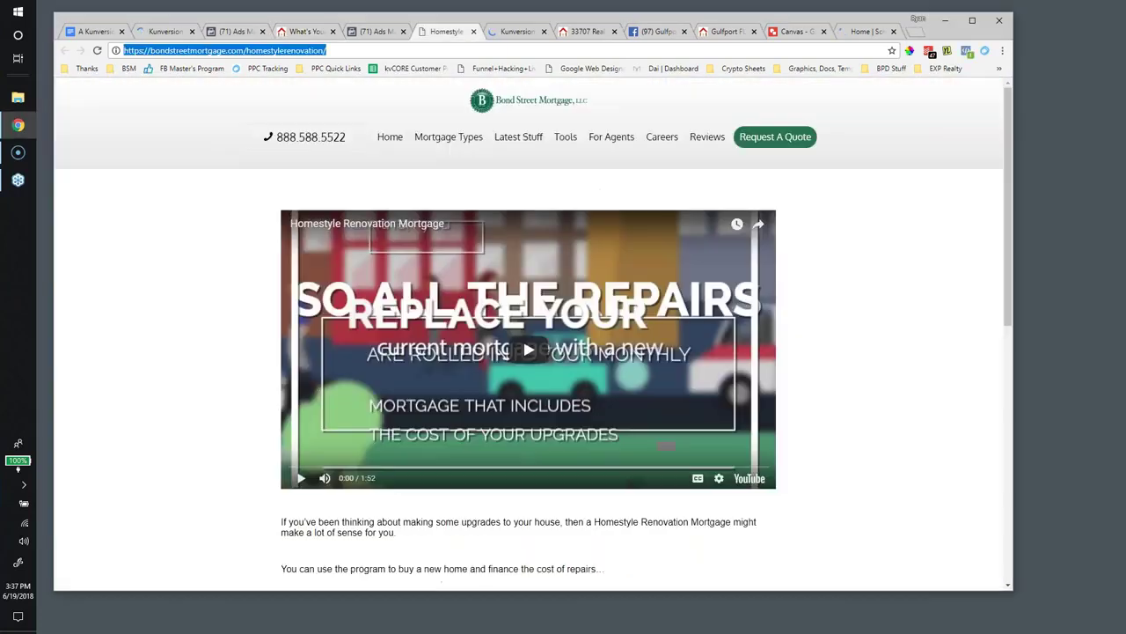
{"action": "type", "text": "https://www.kunversion.com/newagent/index.php?goto=/newagent/activitystream.php"}
{"action": "key", "text": "Return"}
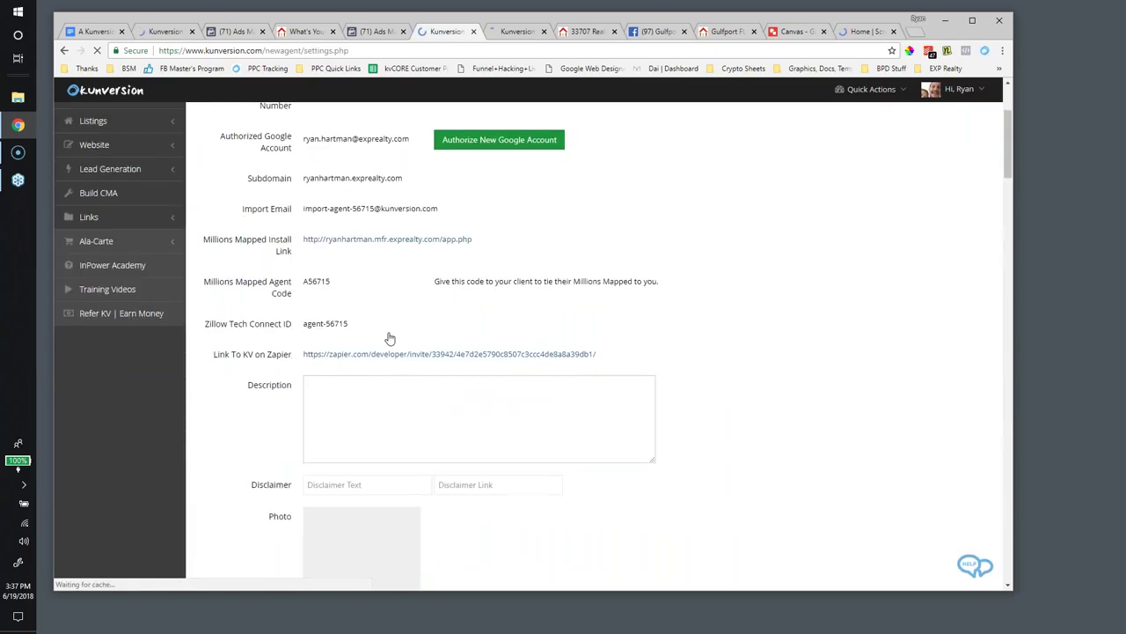
Examine the Kunversion account settings, especially the default drip campaigns for each lead type and the Lead Alerts section.
{"action": "scroll", "coordinate": [390, 339], "scroll_direction": "down", "scroll_amount": 3}
{"action": "scroll", "coordinate": [388, 331], "scroll_direction": "down", "scroll_amount": 3}
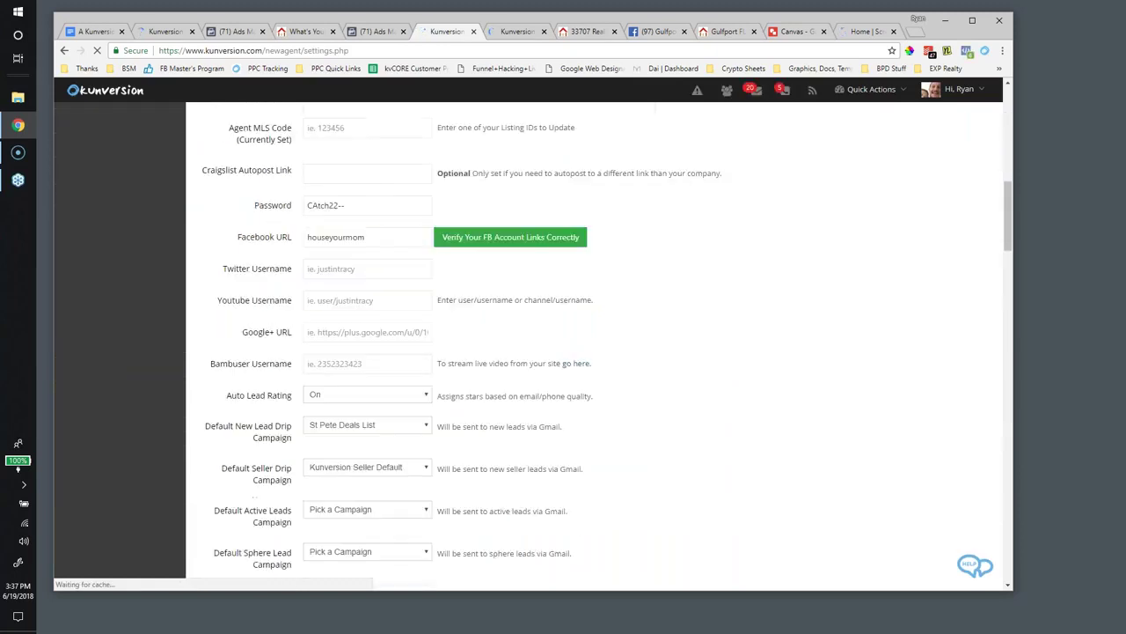
{"action": "scroll", "coordinate": [594, 344], "scroll_direction": "down", "scroll_amount": 2}
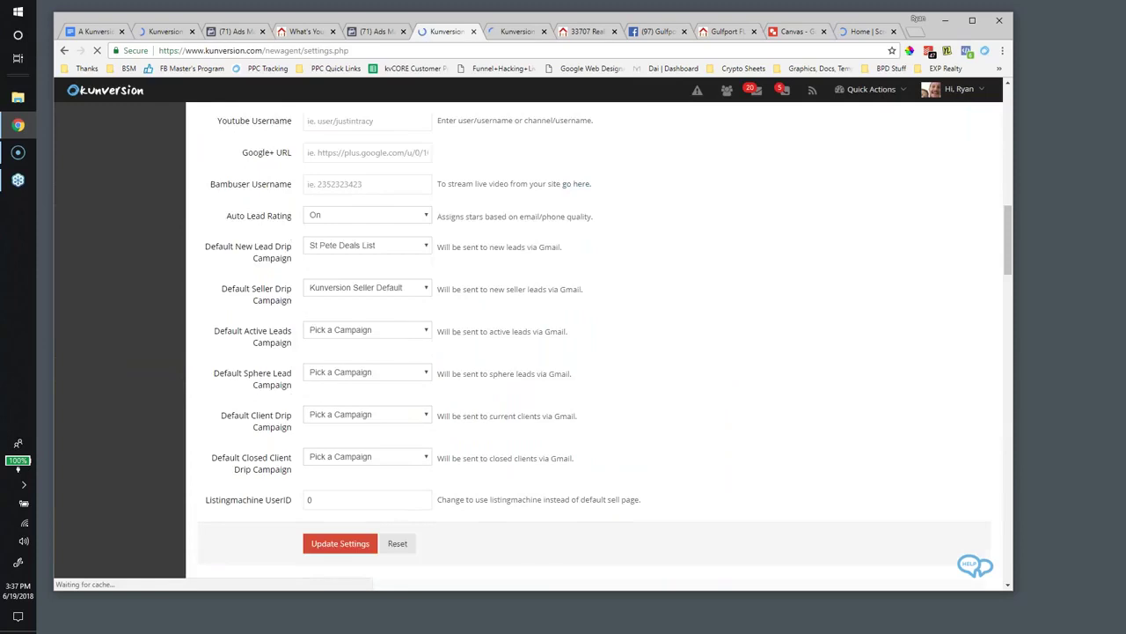
{"action": "scroll", "coordinate": [595, 348], "scroll_direction": "up", "scroll_amount": 1}
{"action": "scroll", "coordinate": [596, 348], "scroll_direction": "up", "scroll_amount": 2}
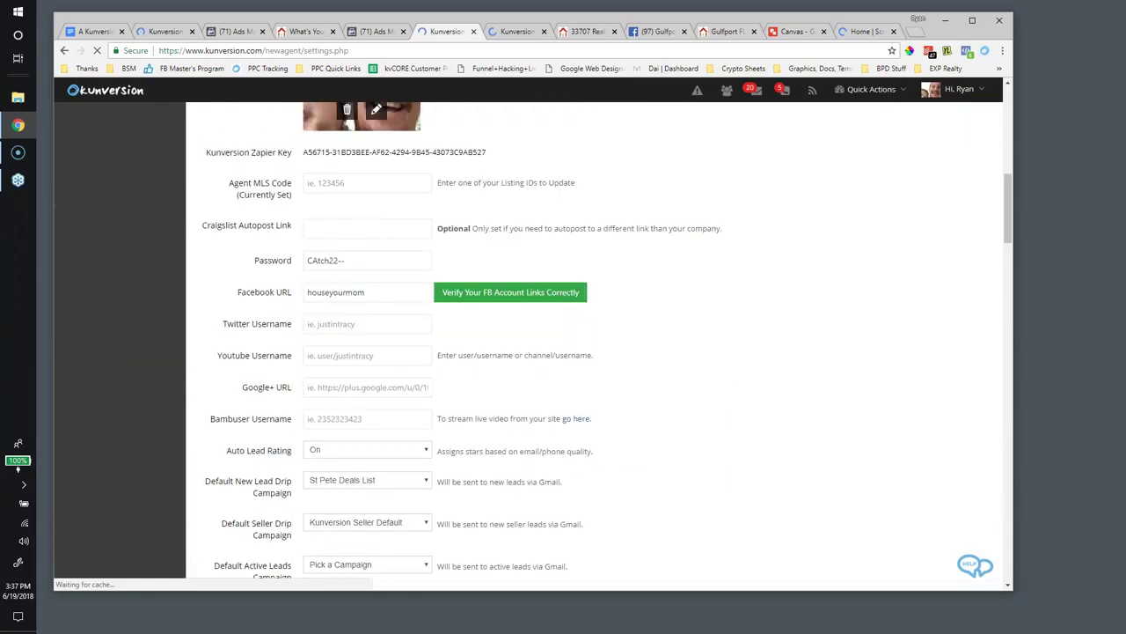
{"action": "scroll", "coordinate": [596, 348], "scroll_direction": "down", "scroll_amount": 1}
{"action": "scroll", "coordinate": [596, 347], "scroll_direction": "down", "scroll_amount": 1}
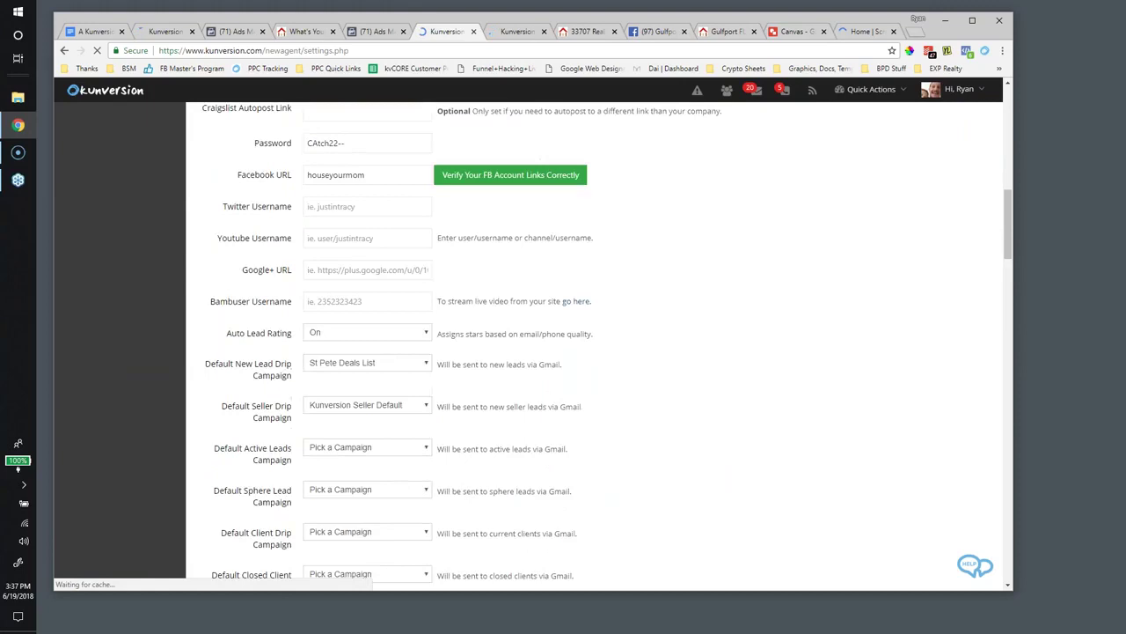
{"action": "scroll", "coordinate": [596, 347], "scroll_direction": "down", "scroll_amount": 4}
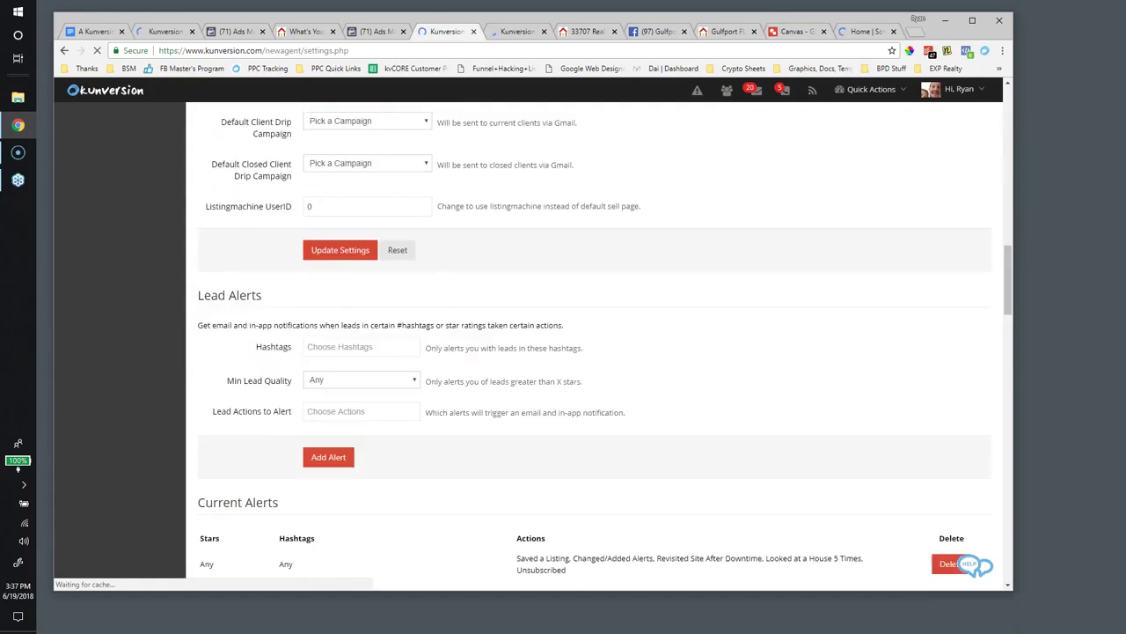
{"action": "scroll", "coordinate": [596, 347], "scroll_direction": "down", "scroll_amount": 1}
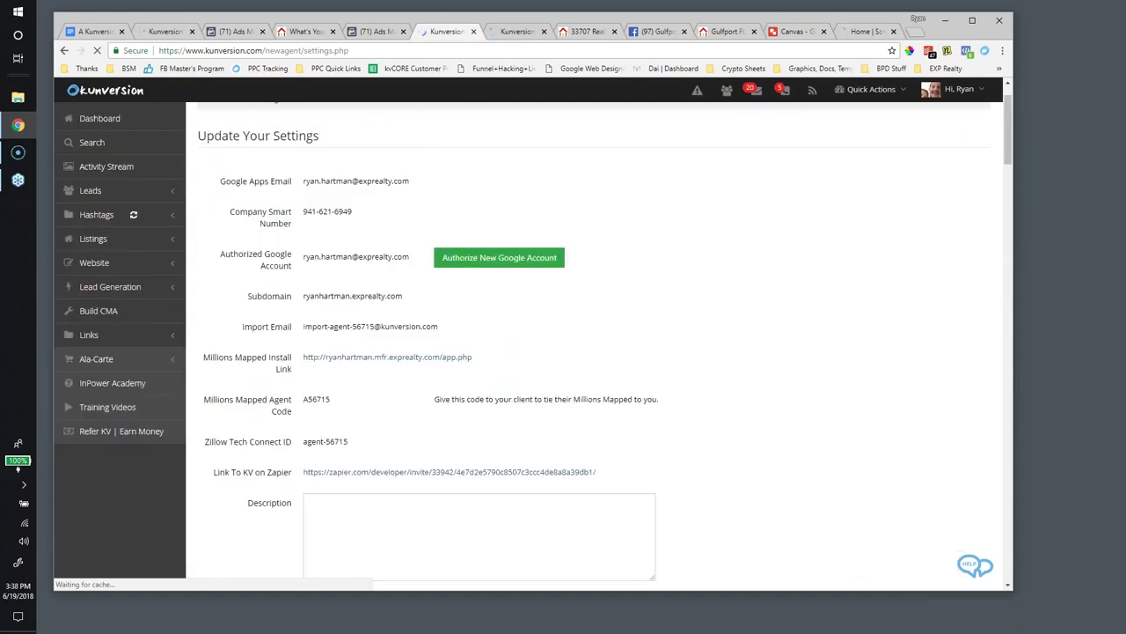
Leave the settings page and end the GoToWebinar session for all attendees.
{"action": "left_click", "coordinate": [1087, 256]}
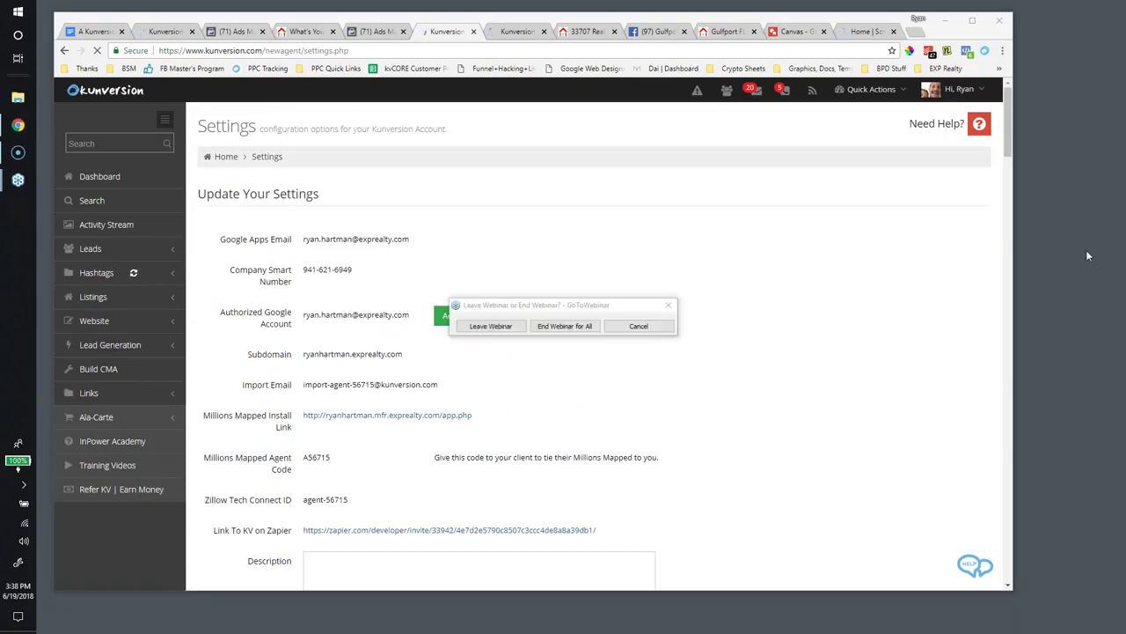
{"action": "left_click", "coordinate": [562, 328]}
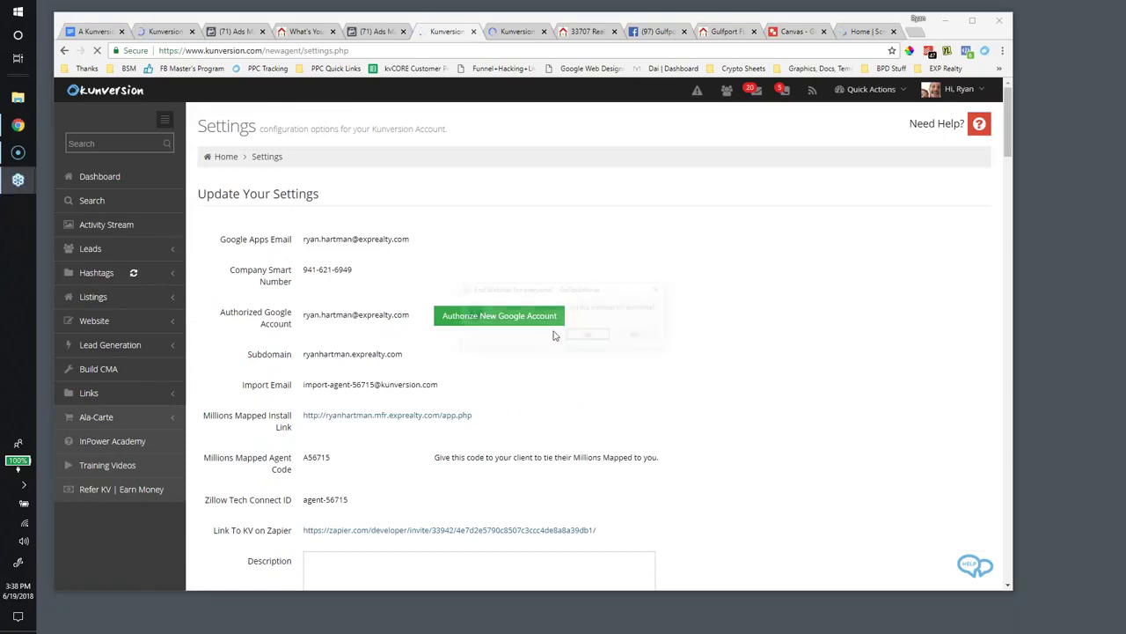